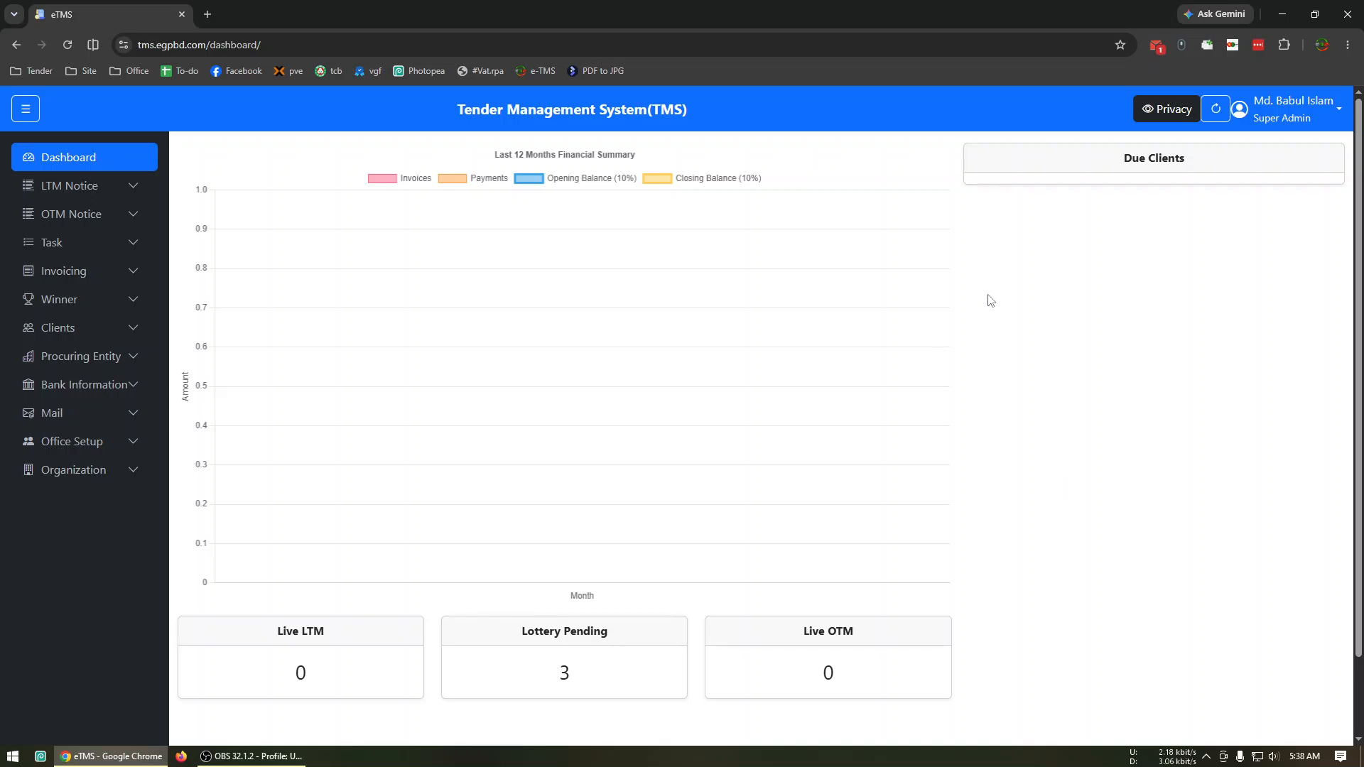
# Review the user list and the type options in the new user form, and return to the dashboard.
pyautogui.click(106, 442)
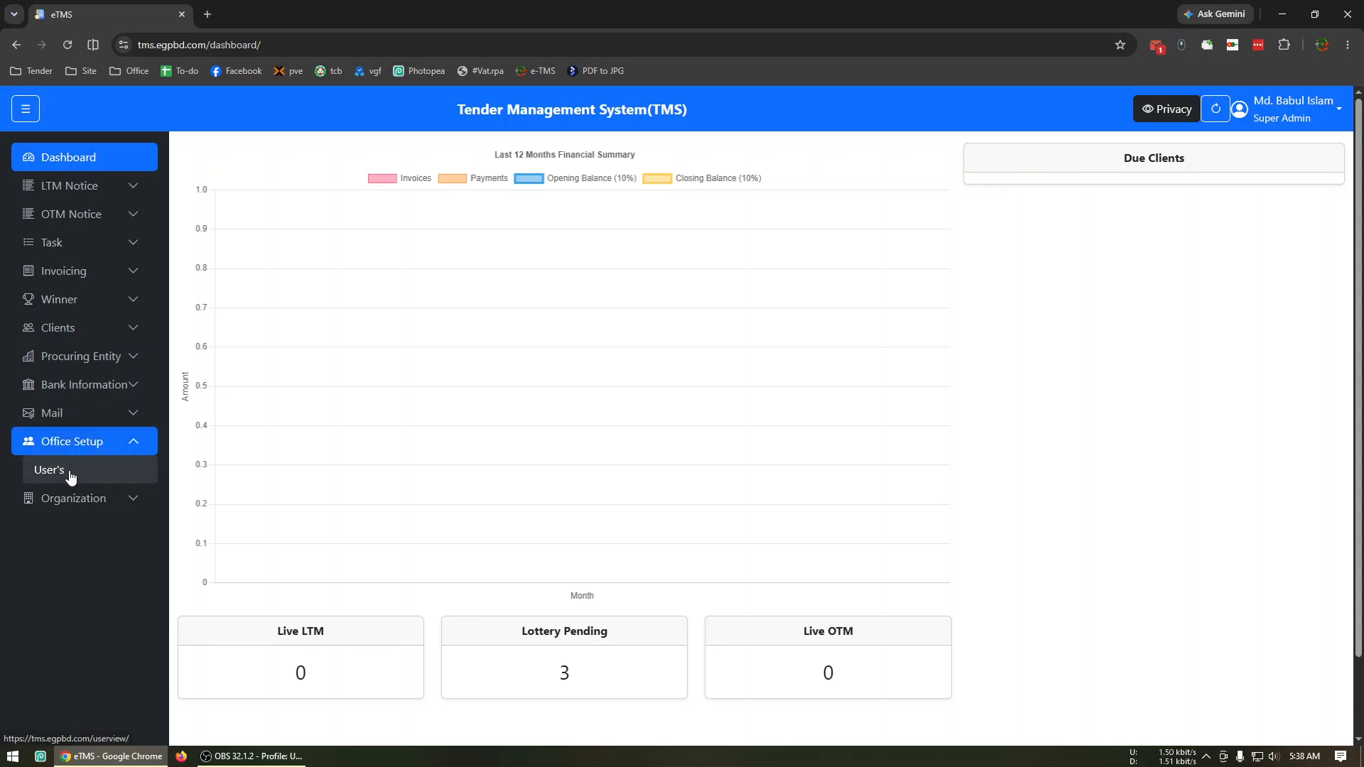
pyautogui.click(69, 471)
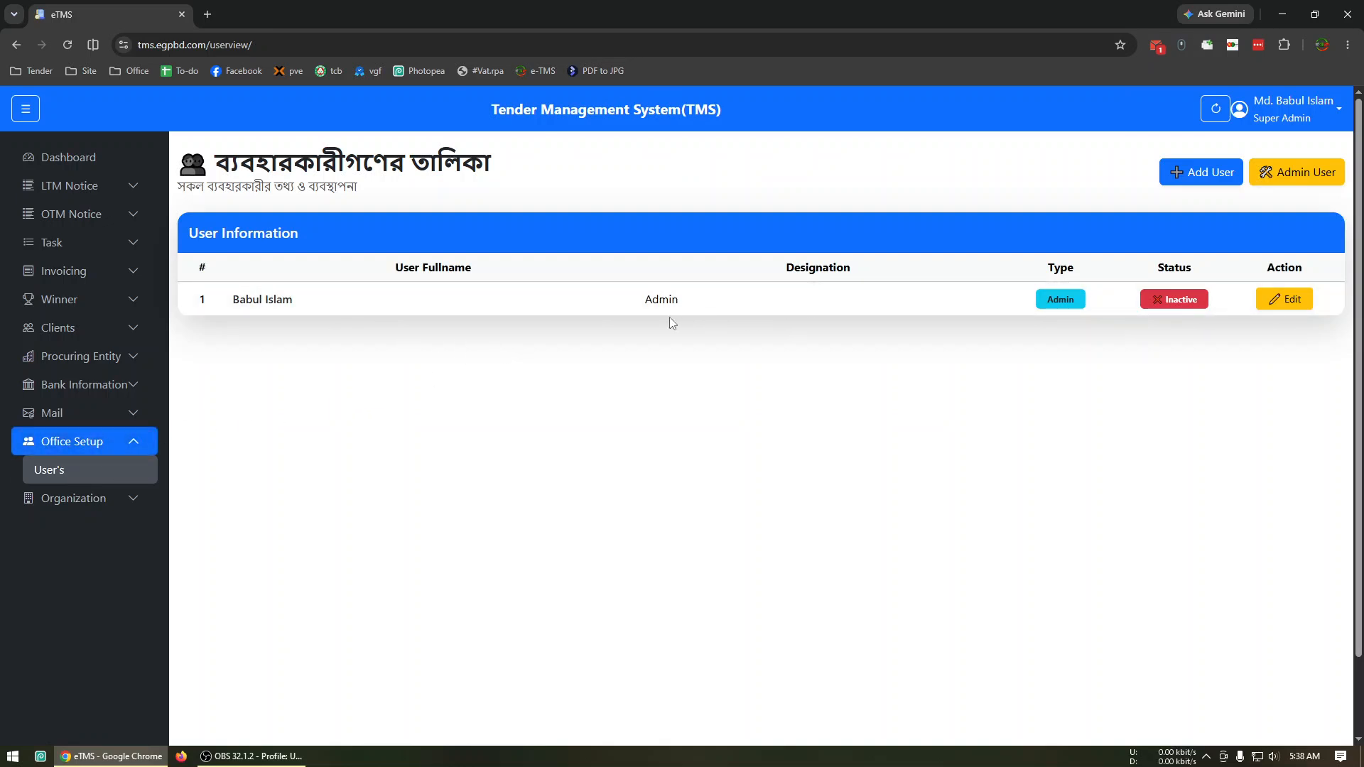
pyautogui.click(1173, 174)
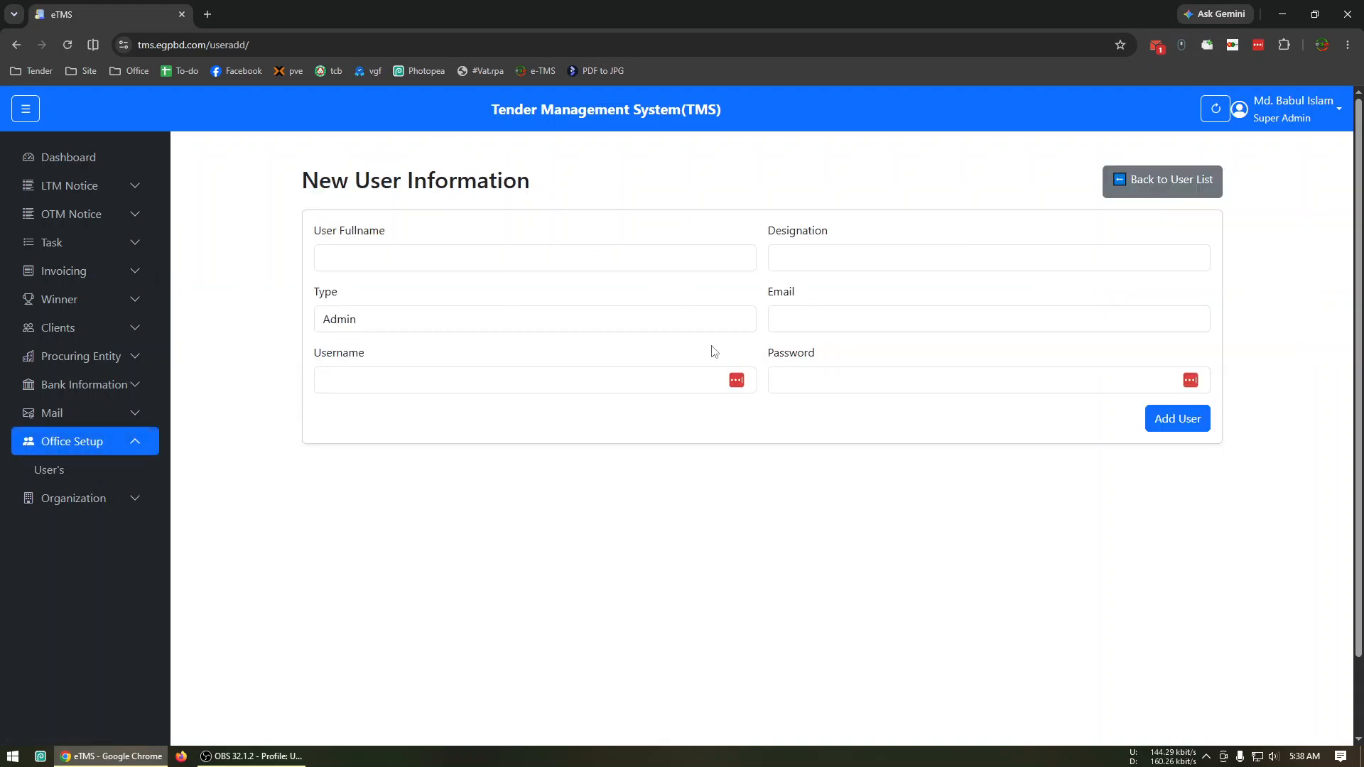
pyautogui.click(419, 325)
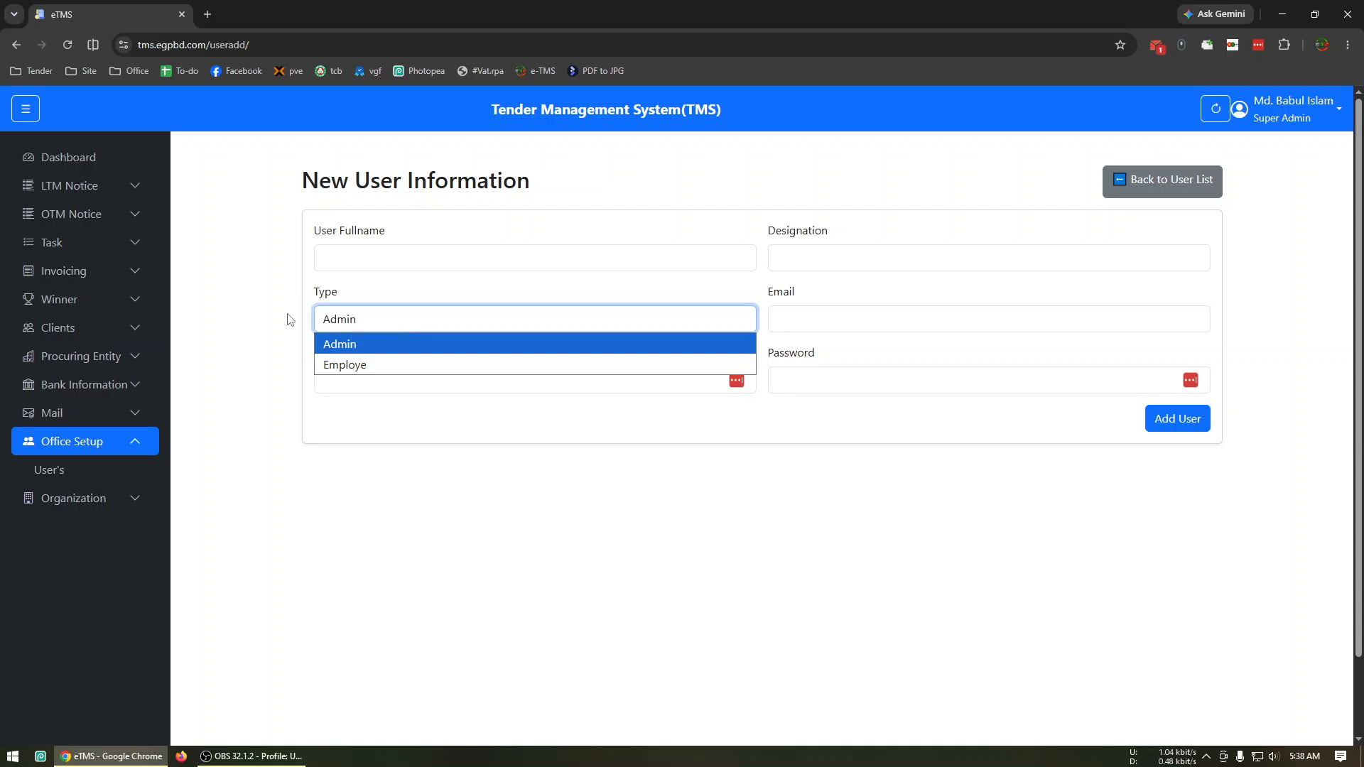
pyautogui.click(87, 166)
pyautogui.click(87, 165)
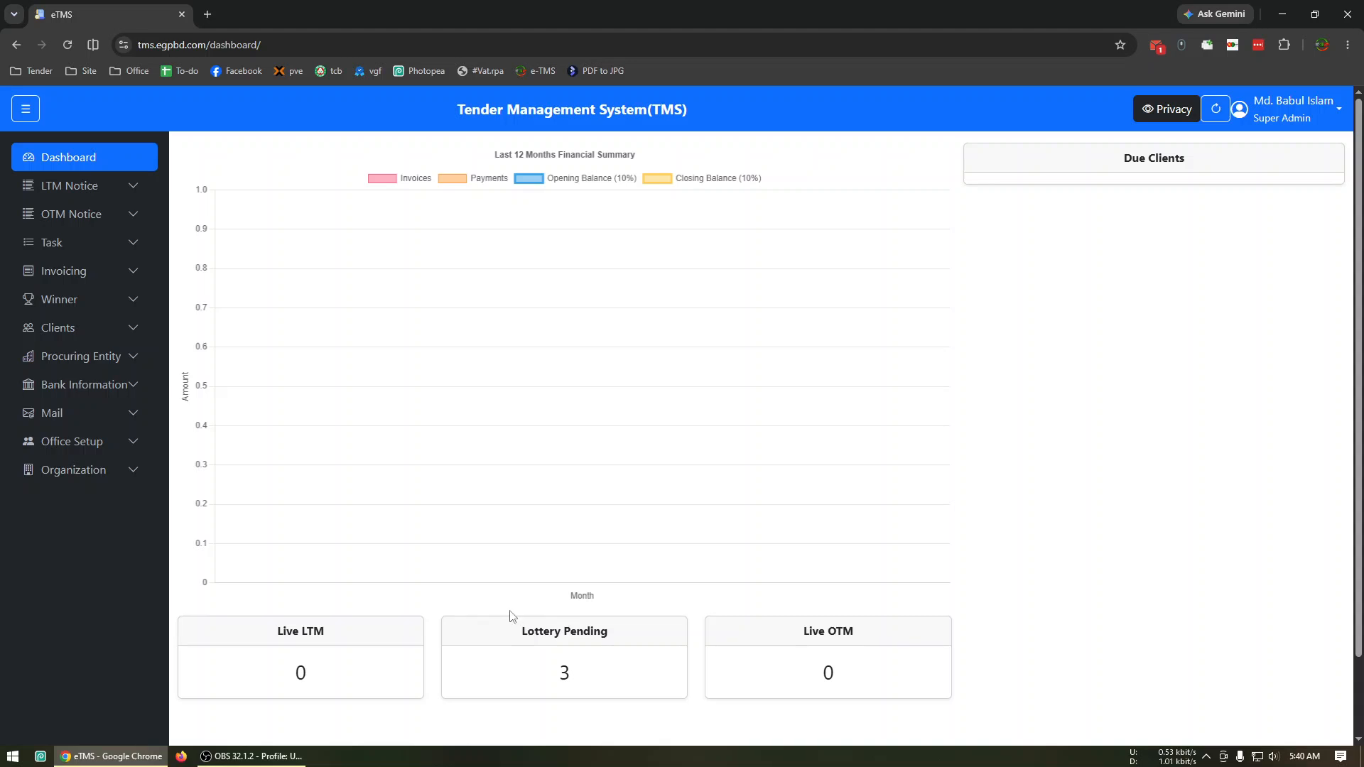
# Start a new client record and enter the owner's full name and NID number.
pyautogui.click(105, 331)
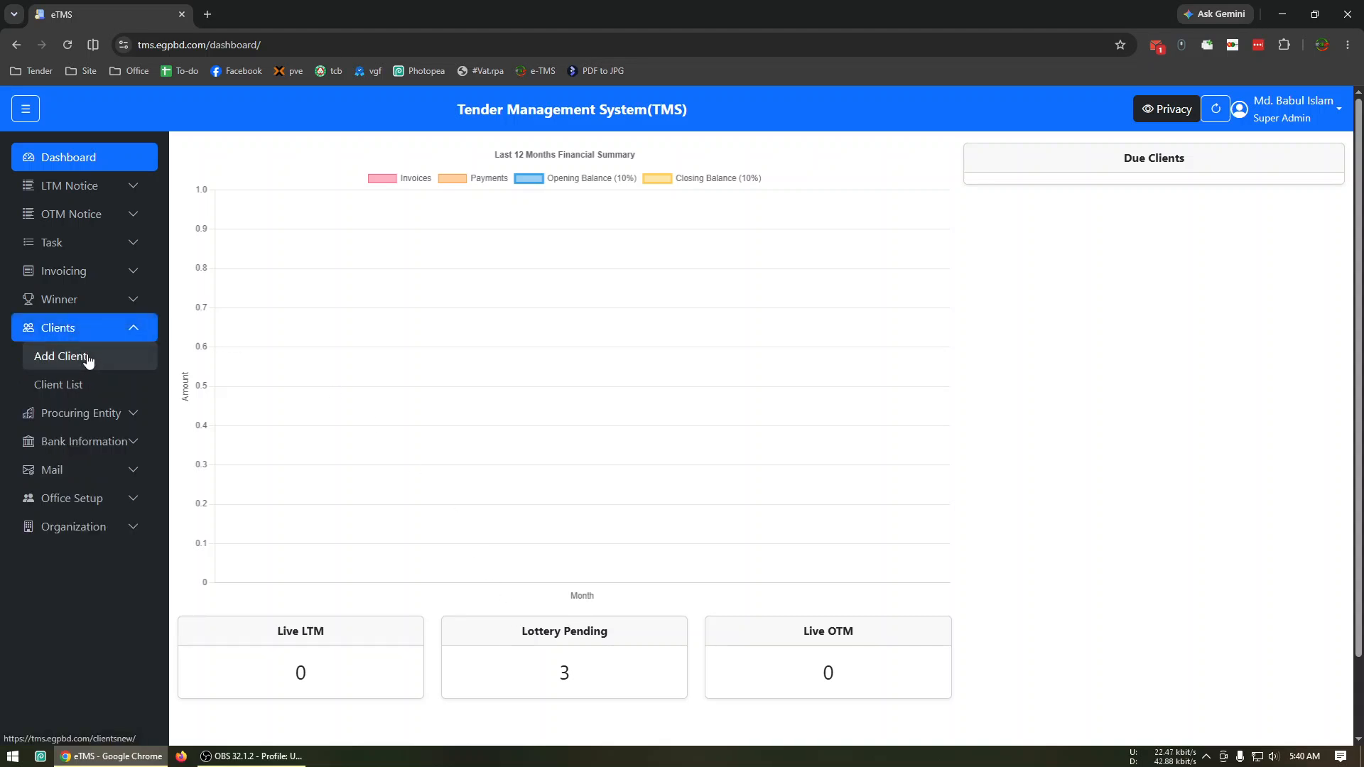
pyautogui.click(91, 359)
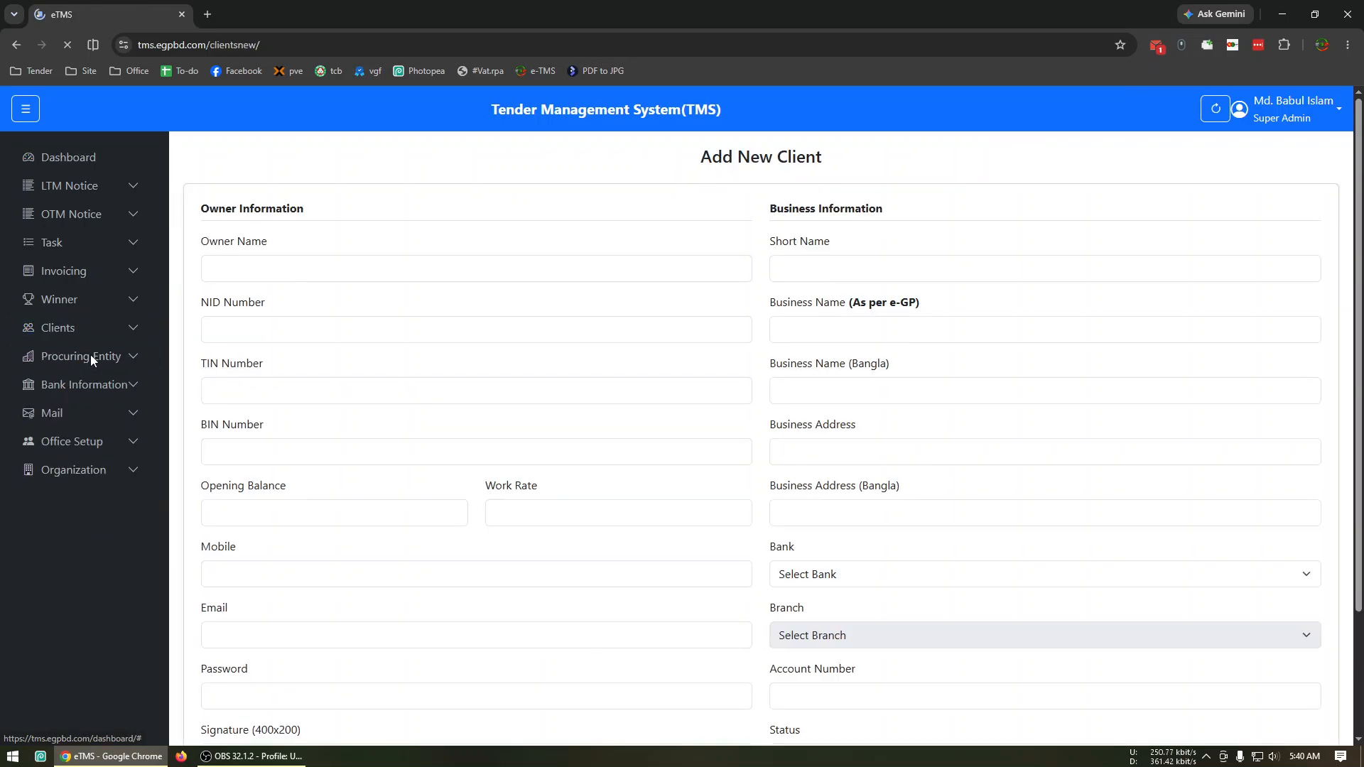
pyautogui.click(363, 260)
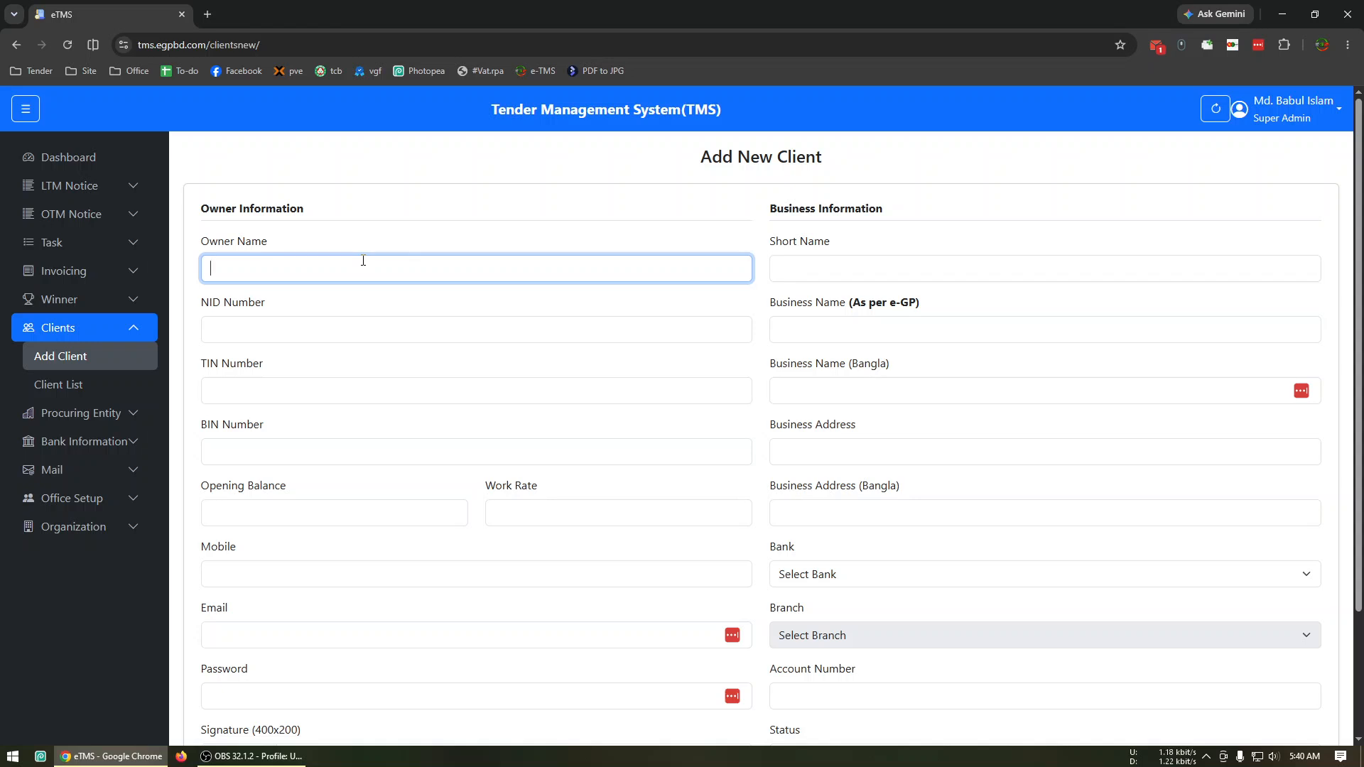
pyautogui.write('Md. Demo Owner')
pyautogui.press('Tab')
pyautogui.write('1234567890')
pyautogui.press('Tab')
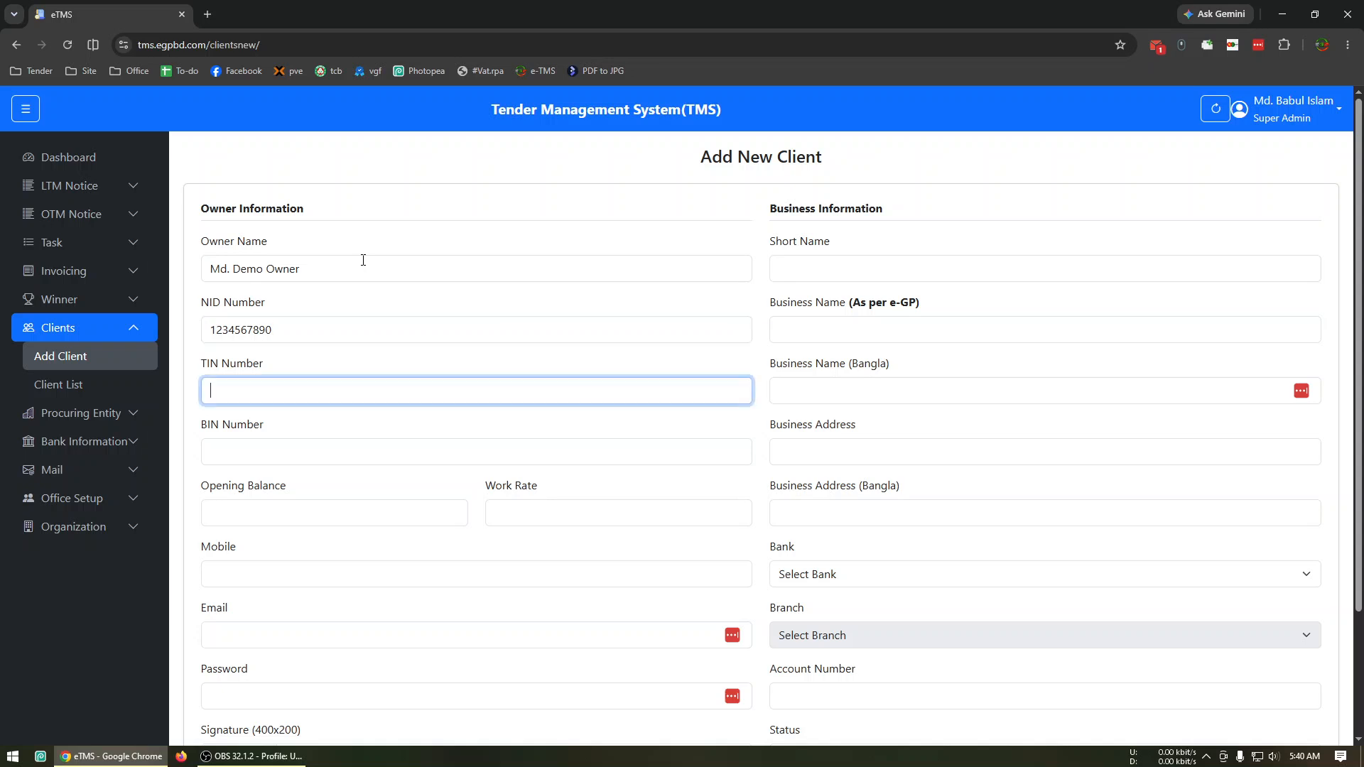
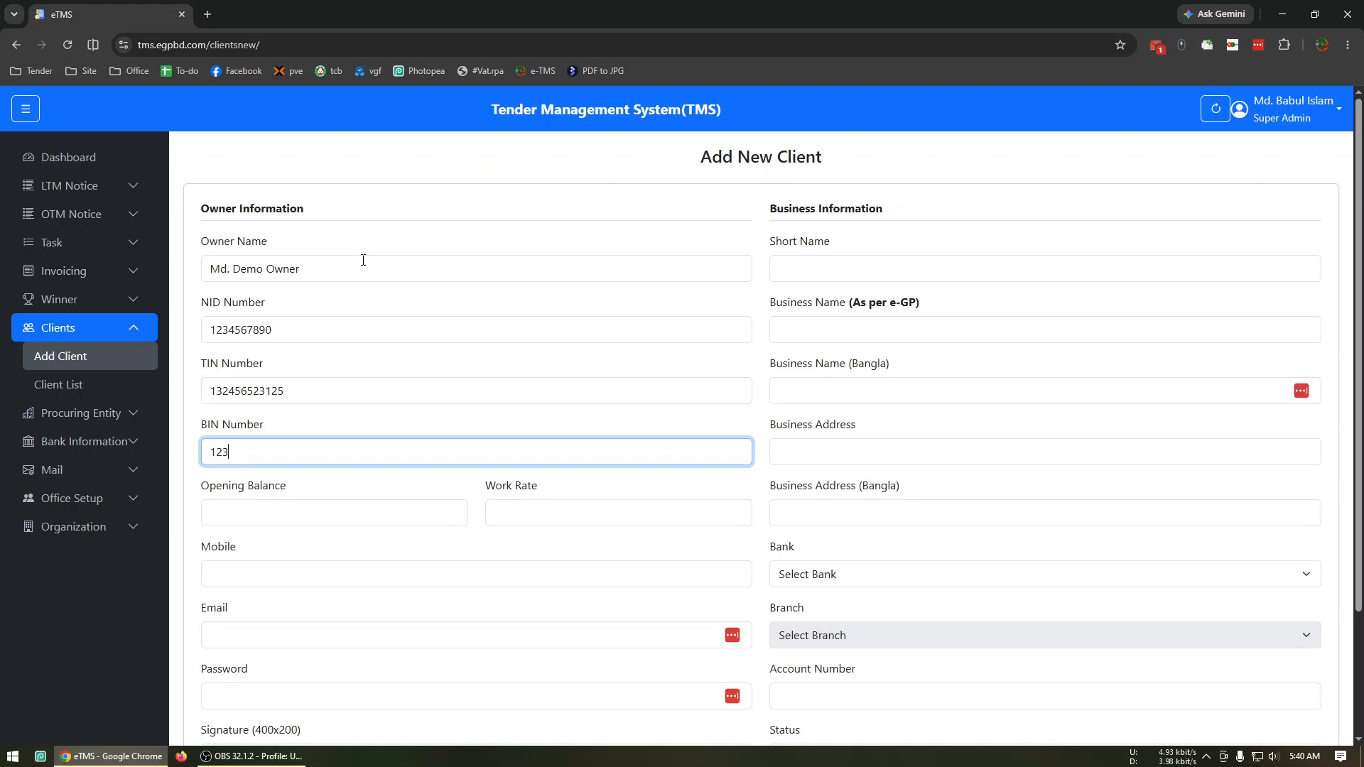
# Enter the client's TIN number and BIN number.
pyautogui.press('Tab')
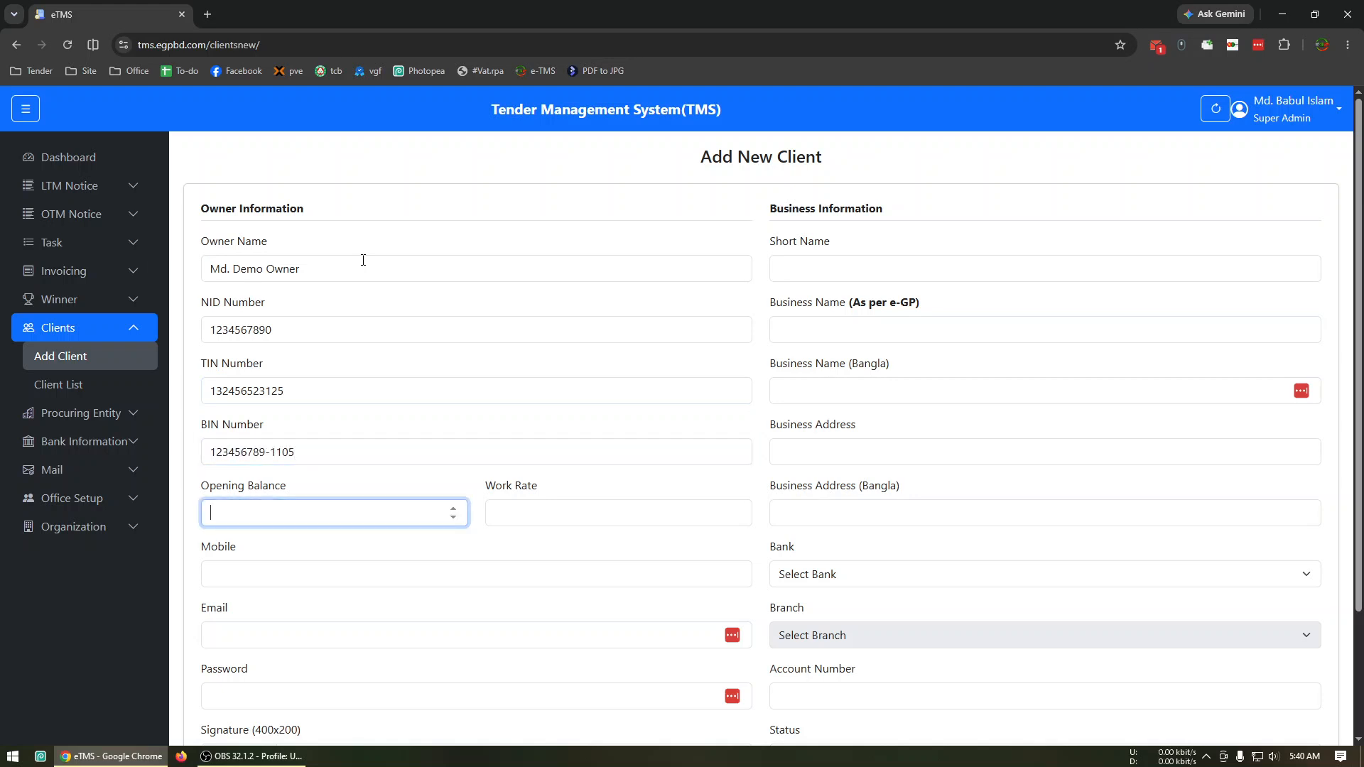
# Set the client's opening balance to 0 and work rate to 150, and enter the mobile number.
pyautogui.write('0')
pyautogui.press('Tab')
pyautogui.write('150')
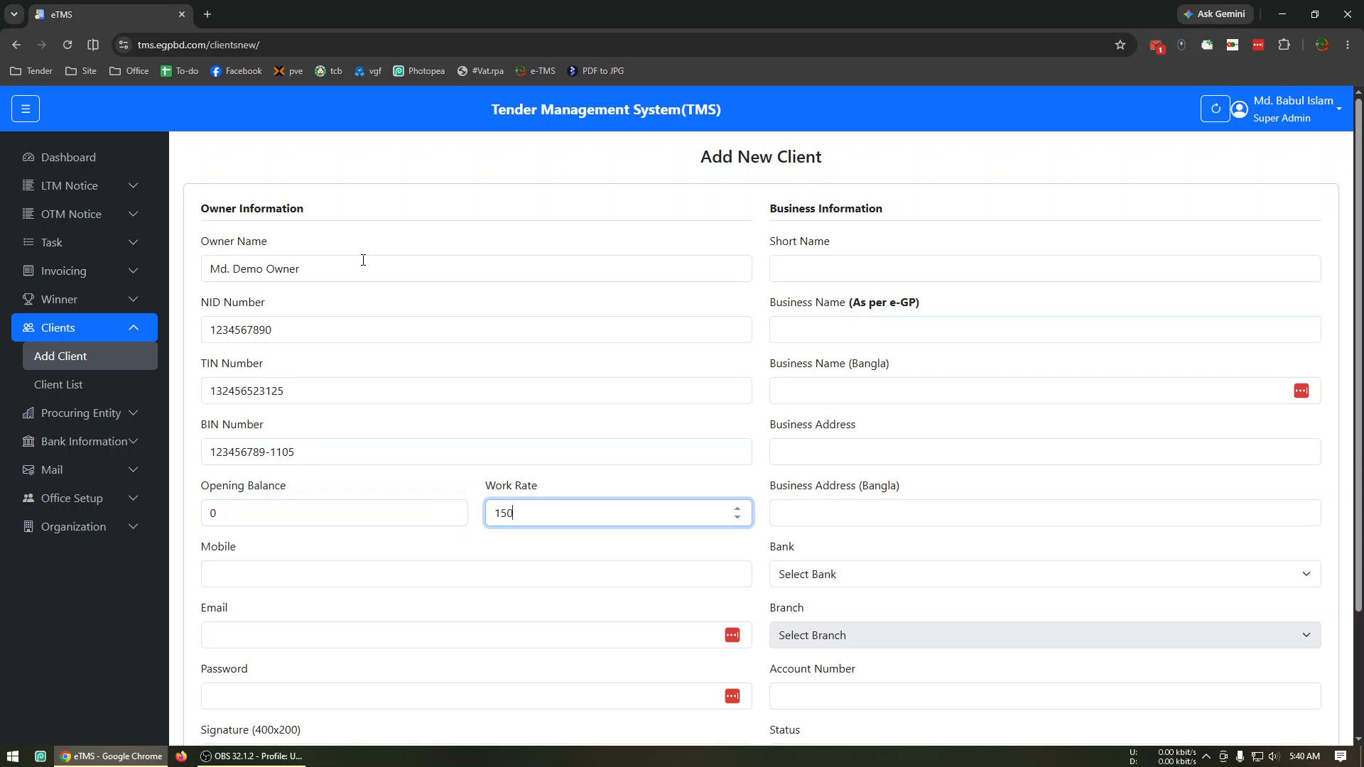
pyautogui.press('Tab')
pyautogui.write('01710000000')
pyautogui.press('Tab')
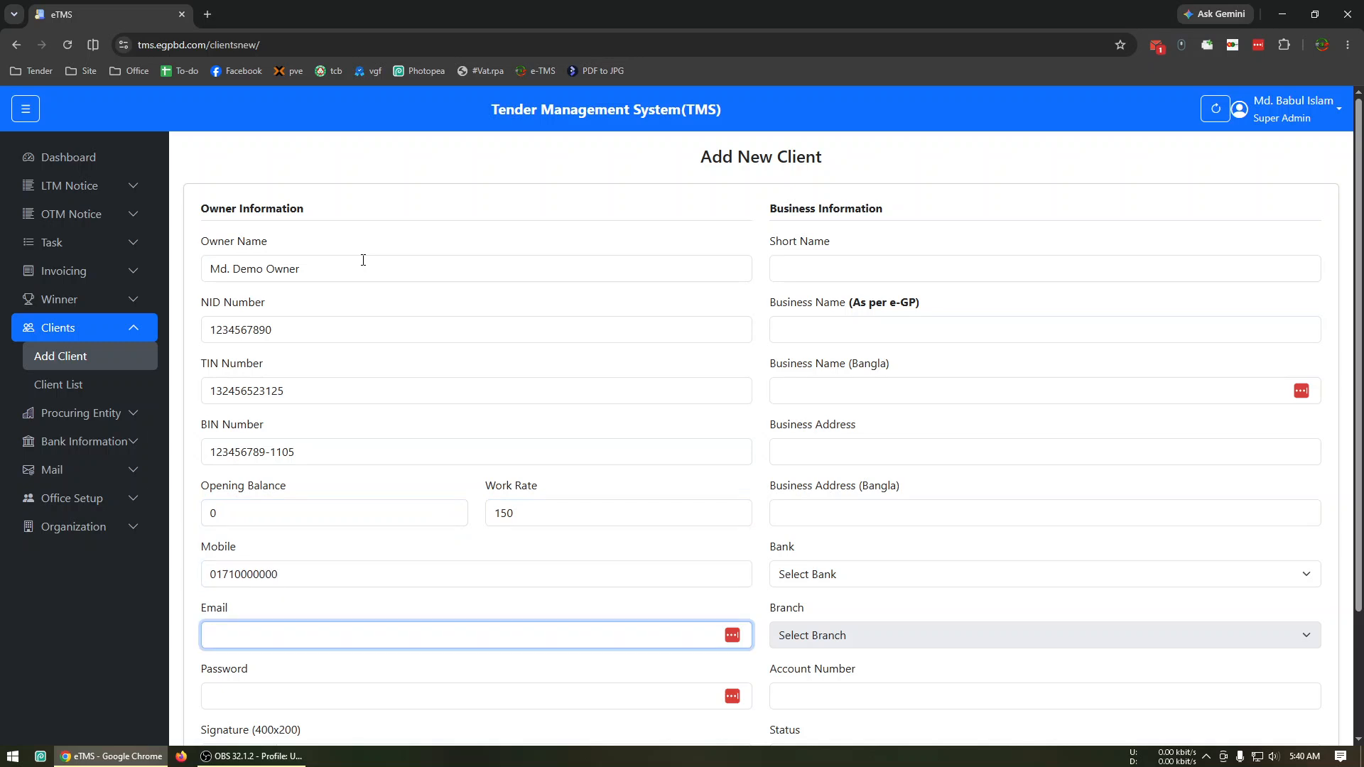
# Enter the client's e-mail address in the owner information.
pyautogui.press('Tab')
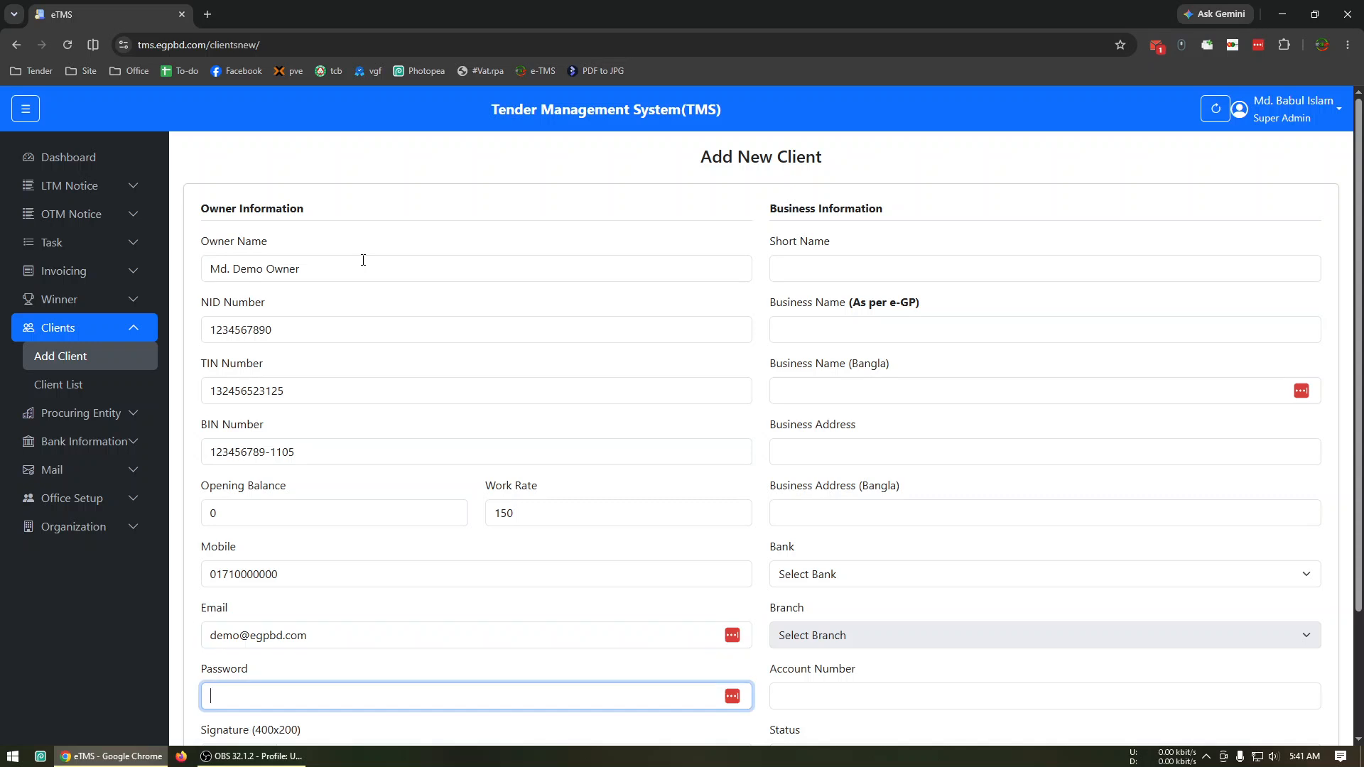
# Set the client's short name to Demo Client in the business information.
pyautogui.scroll(-3, 375, 208)
pyautogui.scroll(3, 419, 384)
pyautogui.scroll(-2, 417, 427)
pyautogui.scroll(2, 685, 316)
pyautogui.click(858, 277)
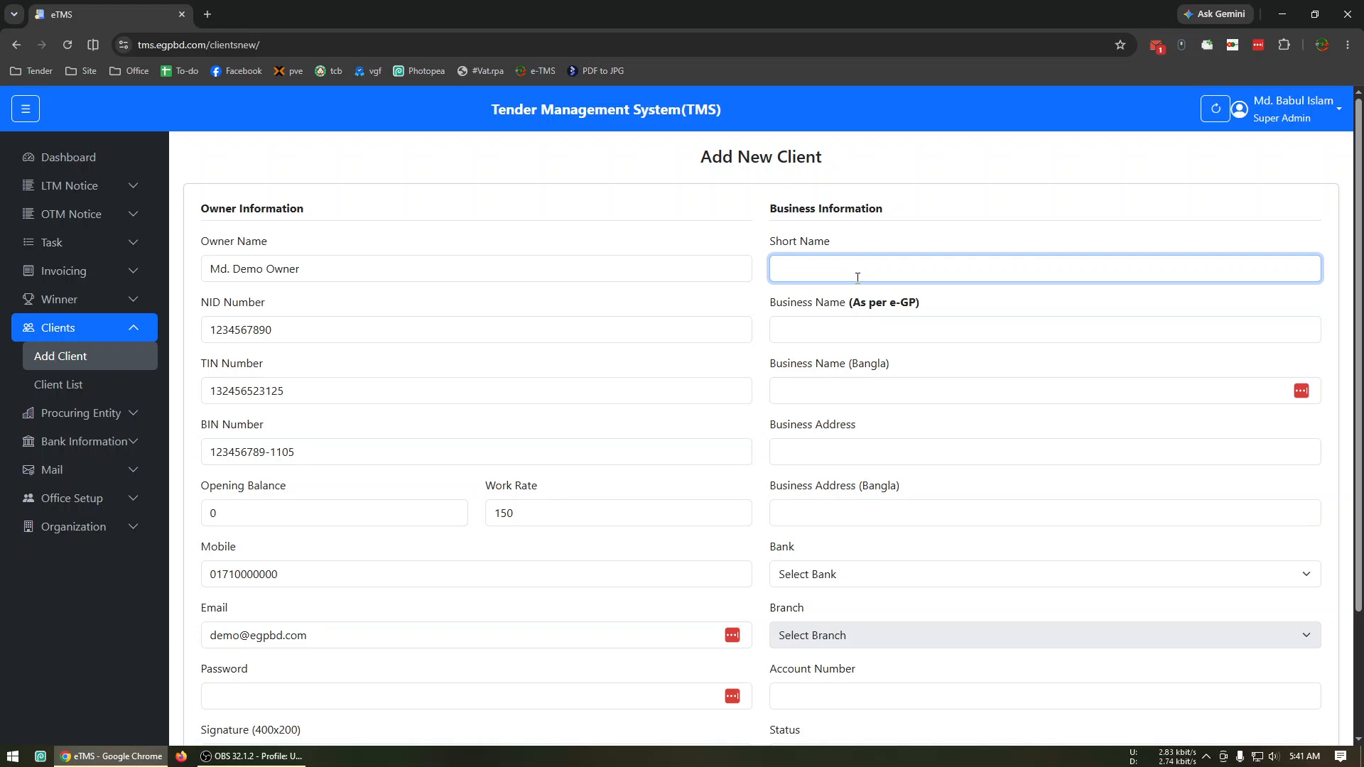
pyautogui.write('demo Client')
pyautogui.press('Home')
pyautogui.press('Delete')
pyautogui.write('D')
pyautogui.press('Tab')
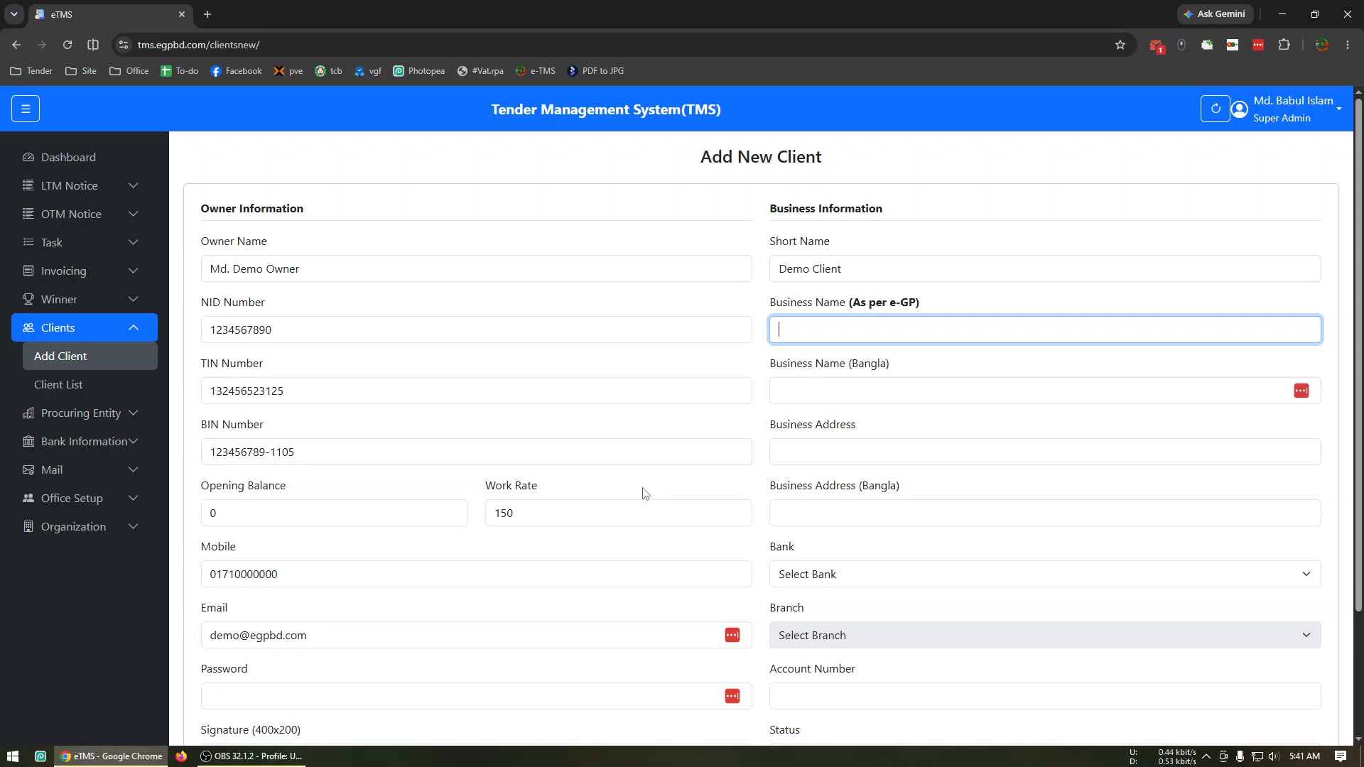
# Log in to the e-GP portal in a new tab with the saved Rakeya Enterprise e-mail and password, and dismiss the Tenderer Database notice.
pyautogui.click(209, 15)
pyautogui.click(409, 359)
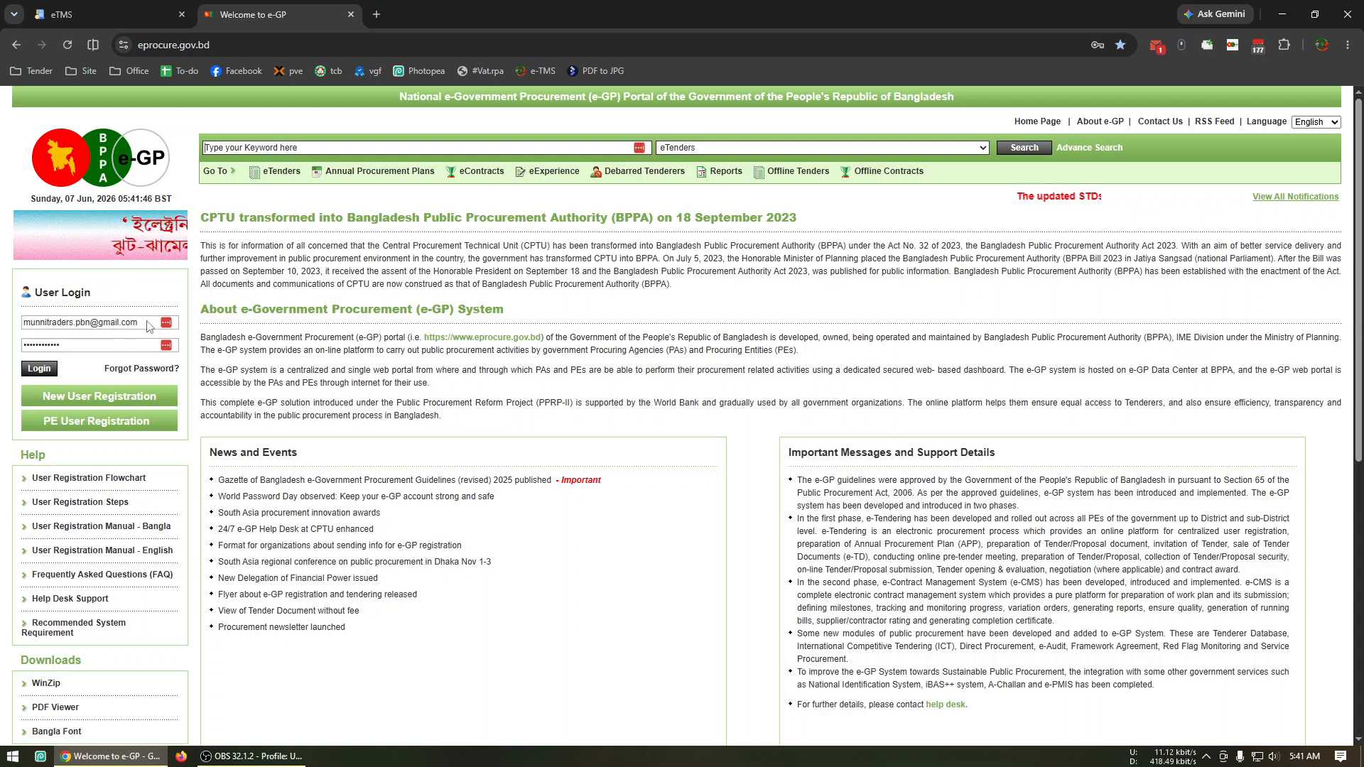
pyautogui.click(148, 322)
pyautogui.hotkey('ctrl', 'a')
pyautogui.write('ra')
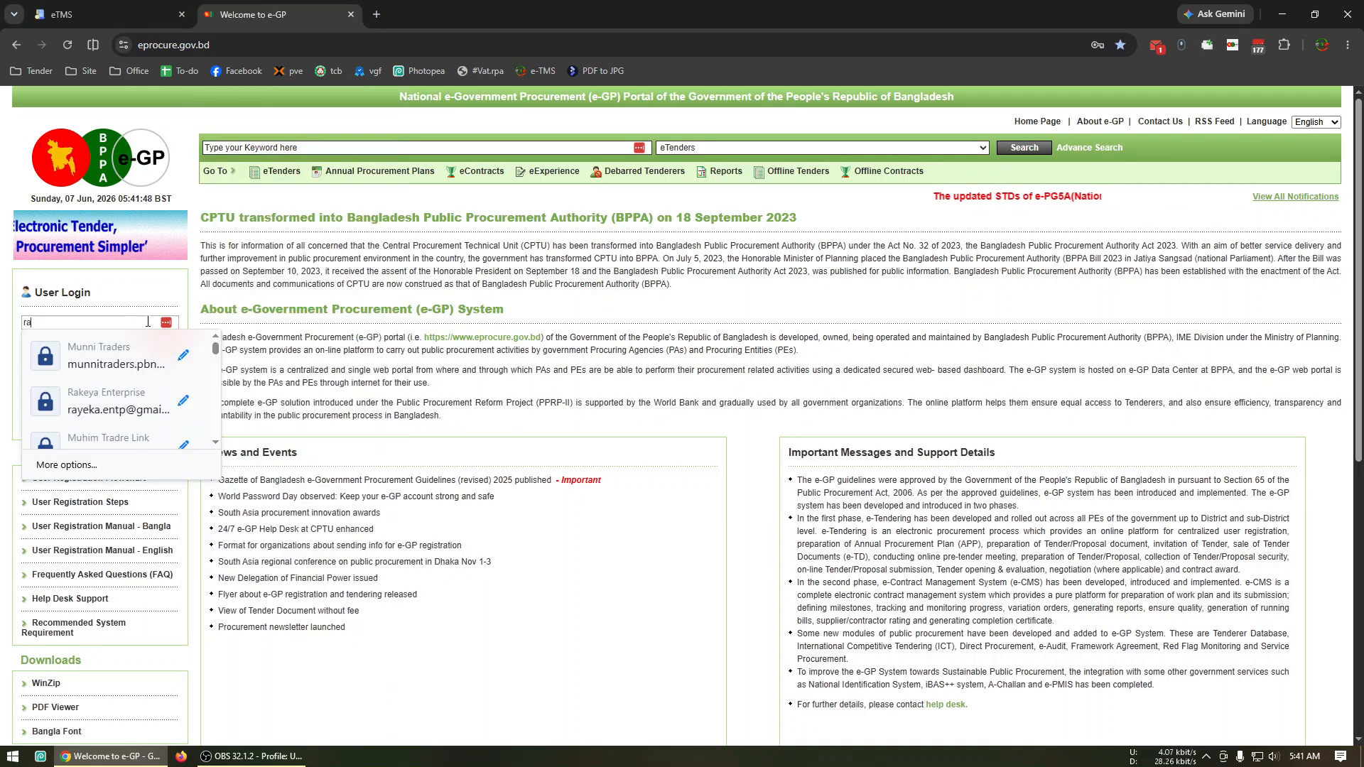
pyautogui.click(87, 401)
pyautogui.click(39, 370)
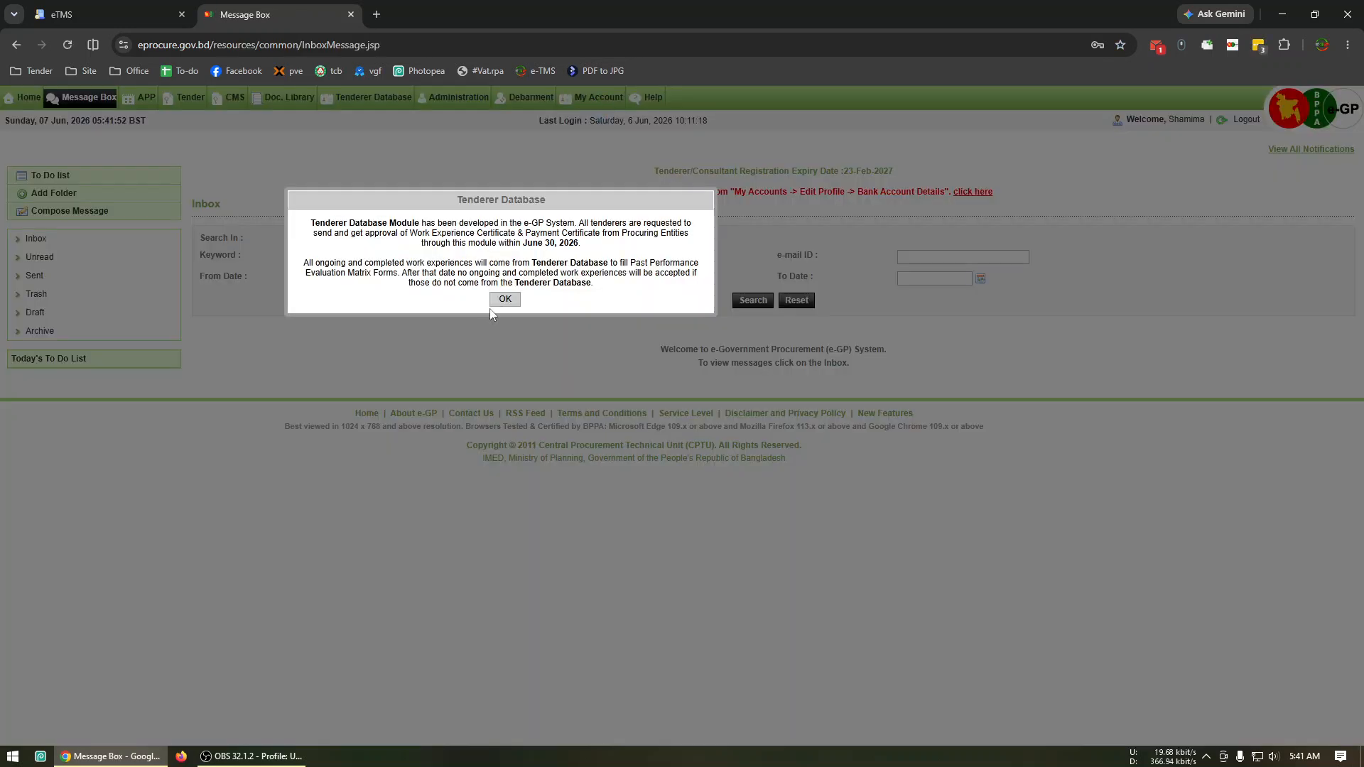
pyautogui.click(503, 383)
# Copy the company name M/S Rayeka Enterprise from the e-GP account's company details into the new client's Business Name (As per e-GP).
pyautogui.click(595, 117)
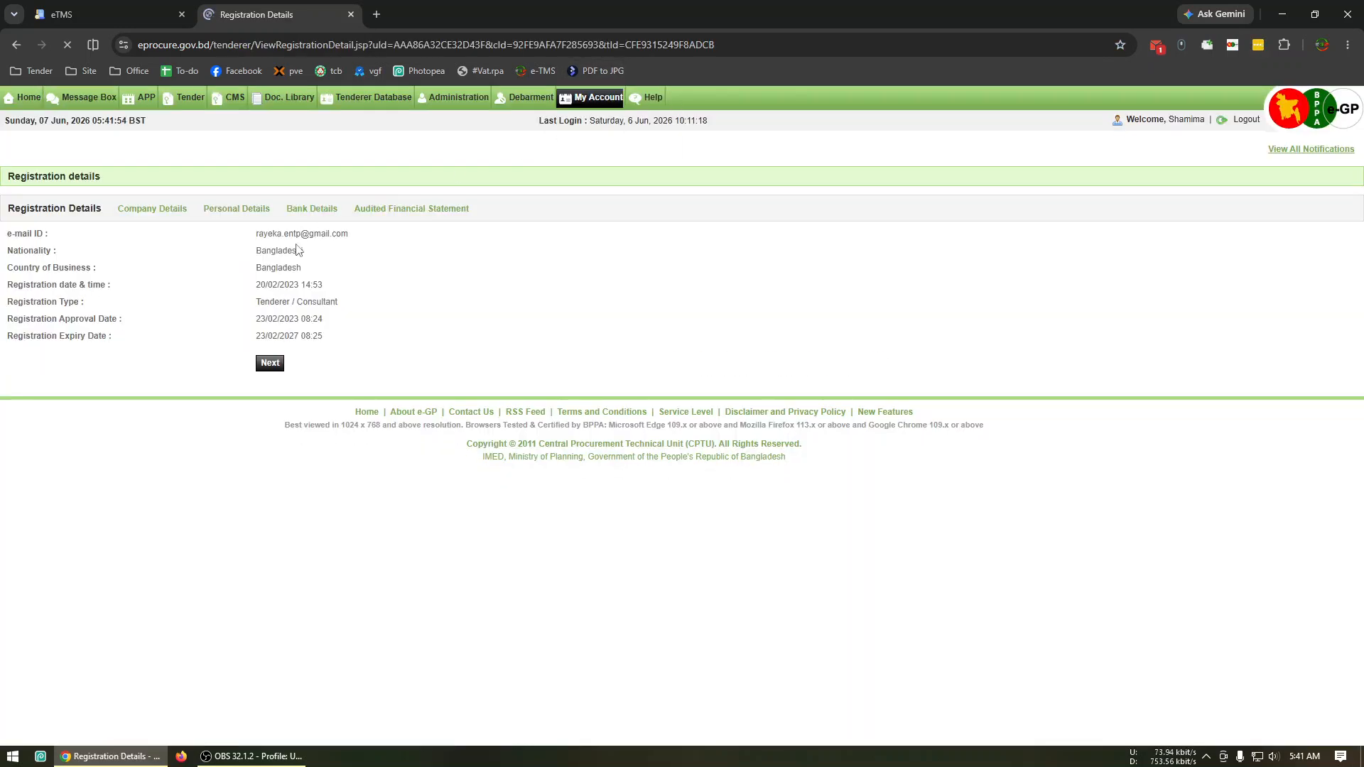
pyautogui.click(176, 215)
pyautogui.moveTo(369, 296); pyautogui.dragTo(283, 299)
pyautogui.hotkey('ctrl', 'c')
pyautogui.click(107, 14)
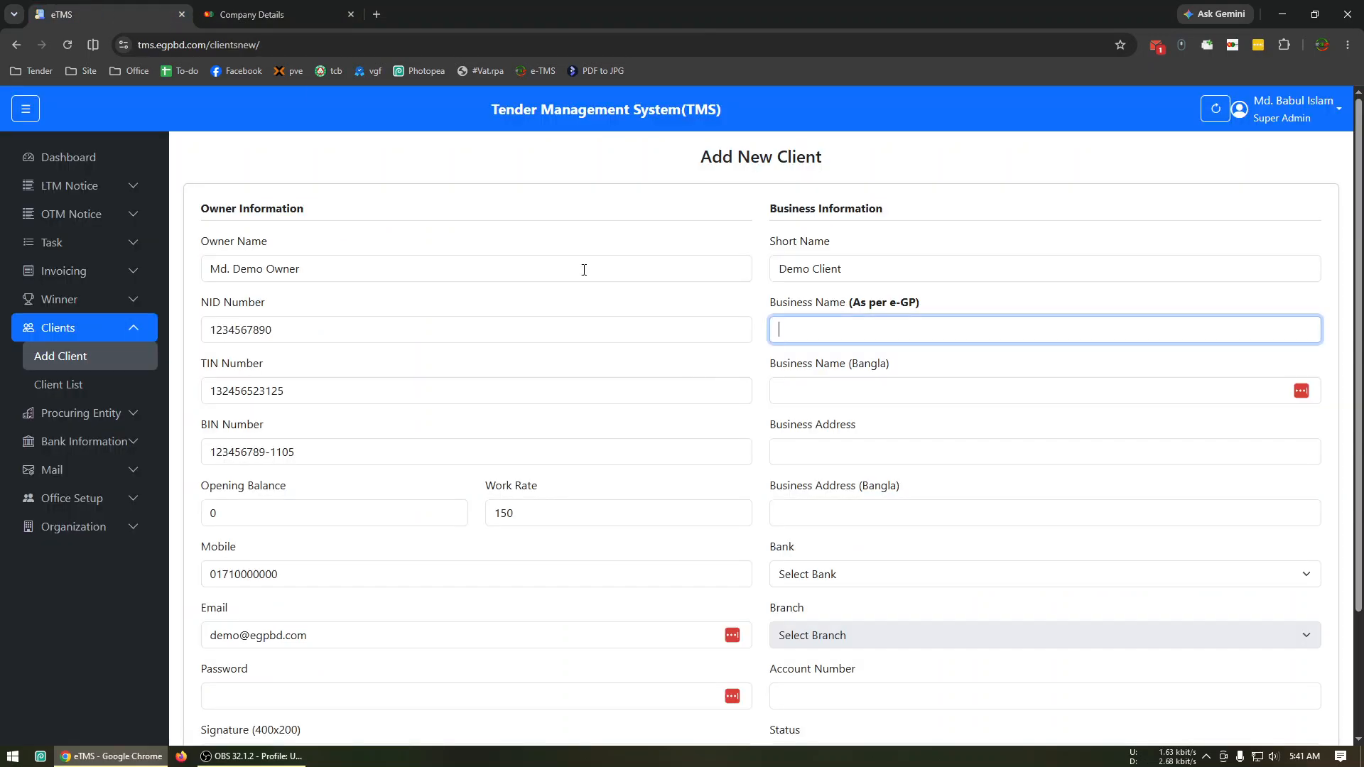
pyautogui.hotkey('ctrl', 'v')
# Enter the client's business address in English, leaving the Bangla name and address blank.
pyautogui.click(872, 395)
pyautogui.click(878, 457)
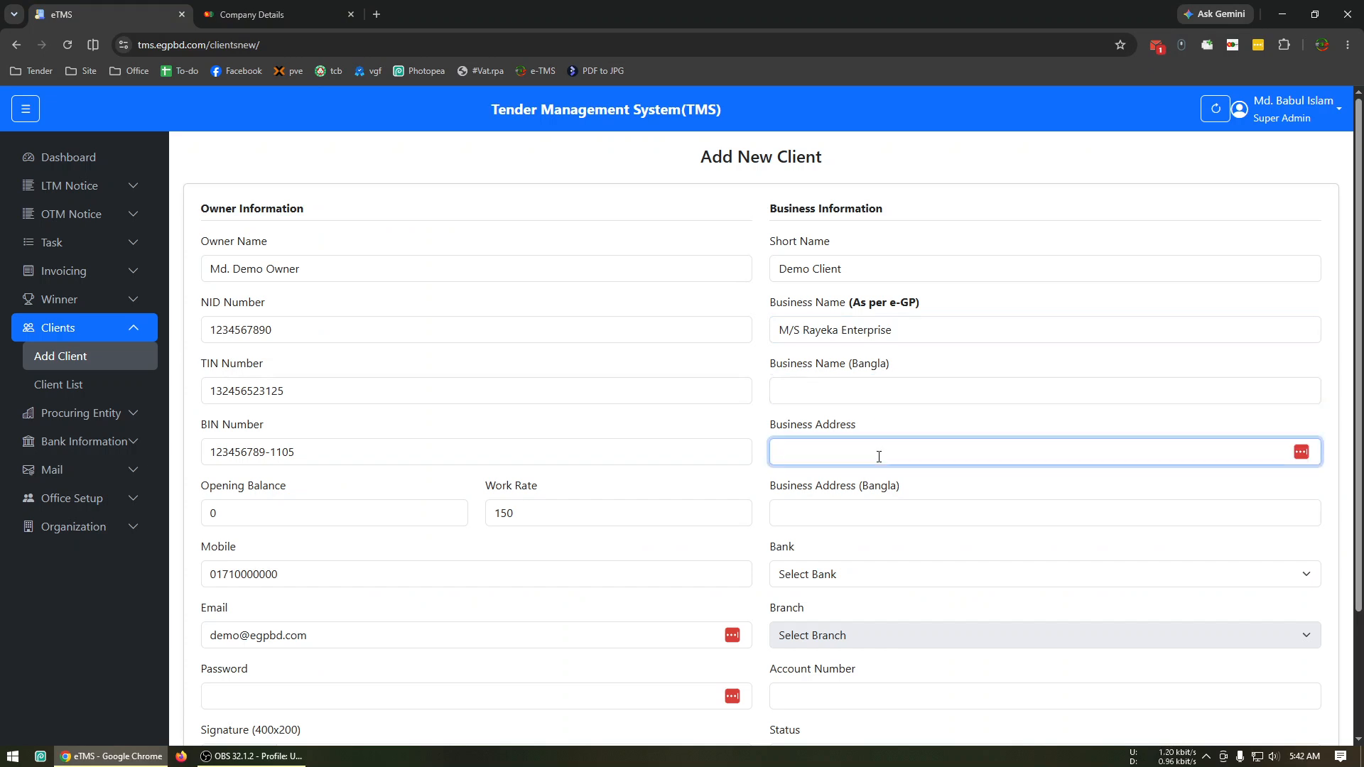
pyautogui.write('Sa')
pyautogui.press('BackSpace')
pyautogui.press('BackSpace')
pyautogui.press('BackSpace')
pyautogui.write('Demo address, Pbabna')
pyautogui.press('Tab')
pyautogui.press('Tab')
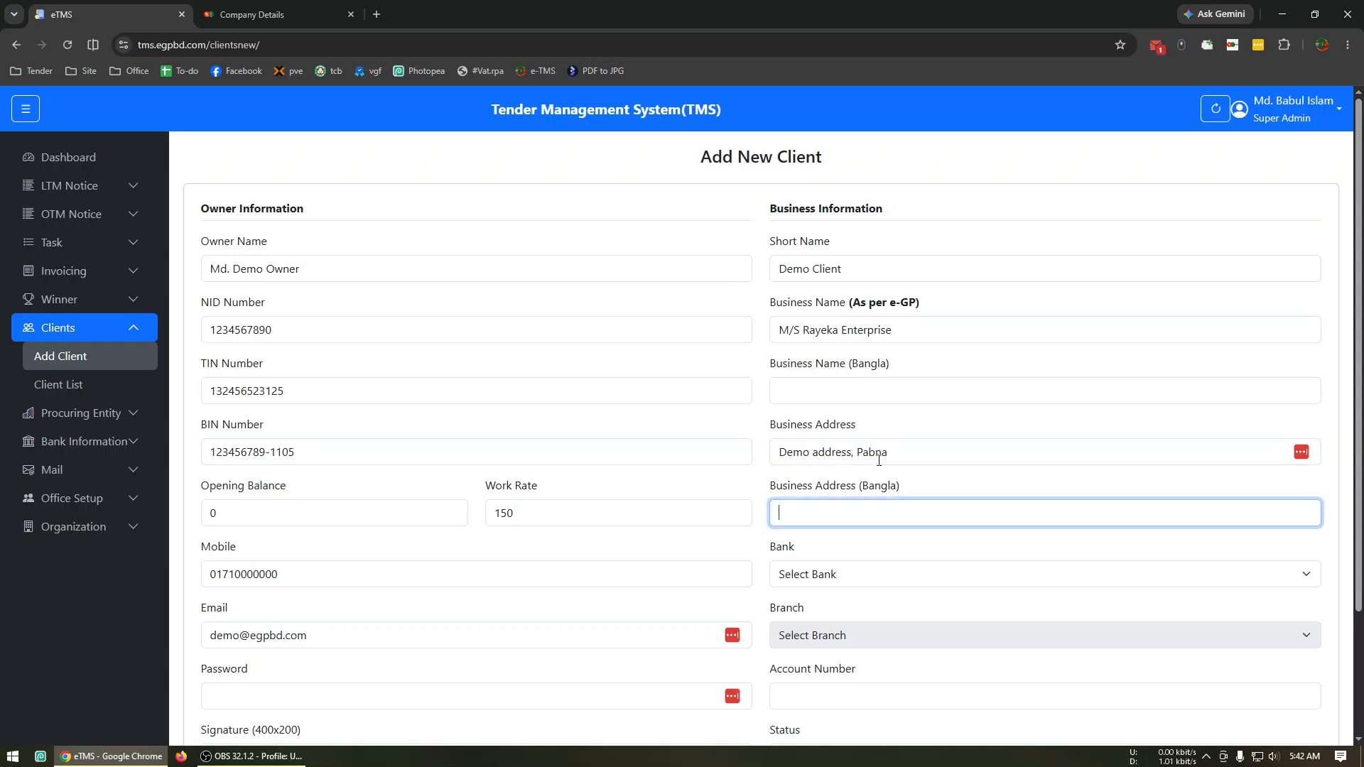
# Set the client's bank to Pubali Bank PLC and its branch to Sujanagar Sub Branch.
pyautogui.click(889, 581)
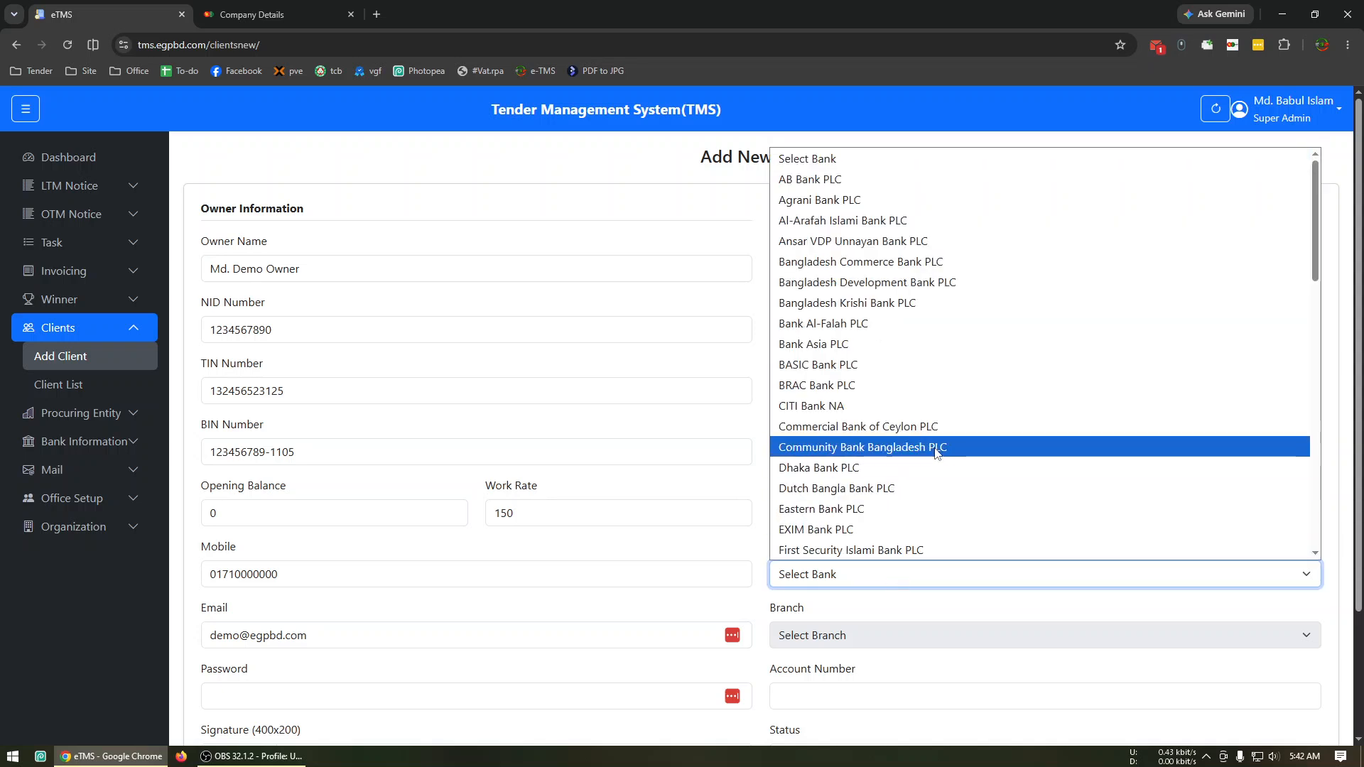
pyautogui.press('p')
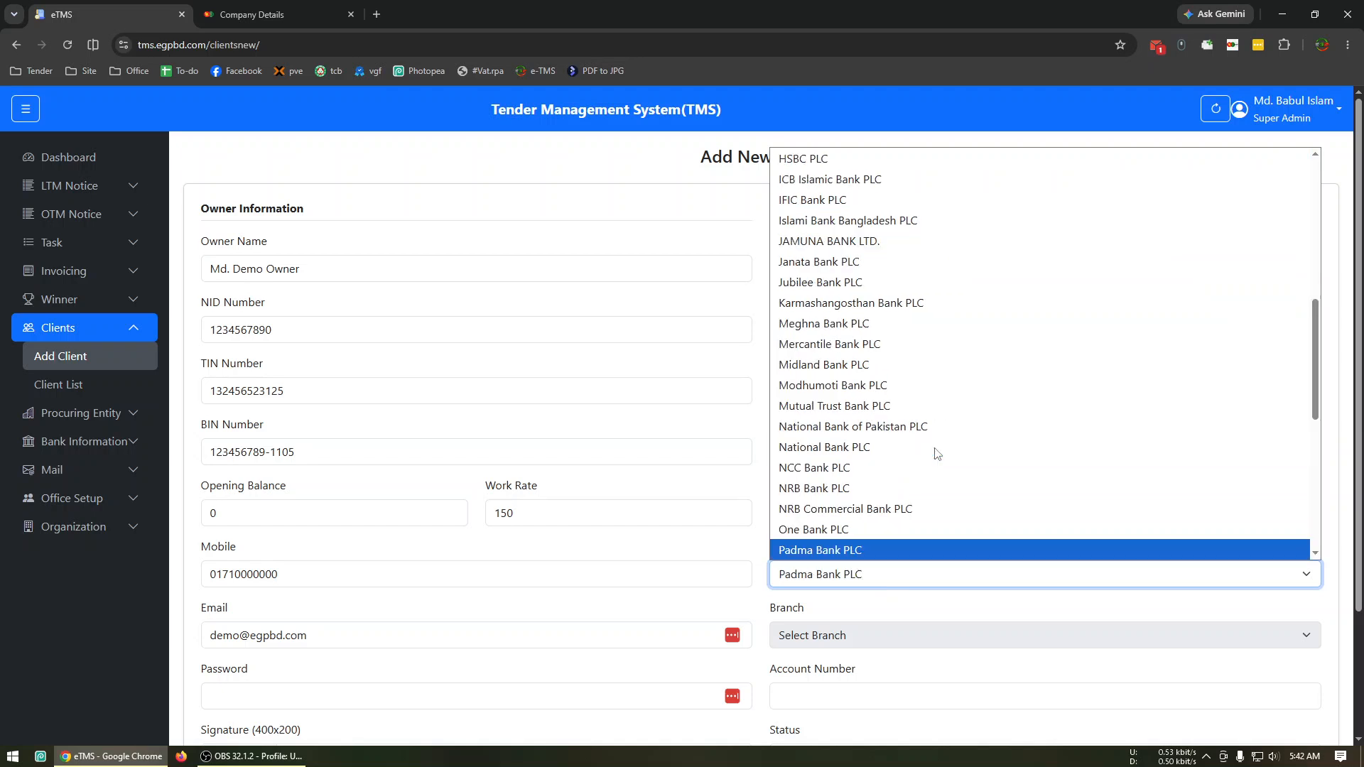
pyautogui.press('Down')
pyautogui.press('Down')
pyautogui.press('Down')
pyautogui.press('Down')
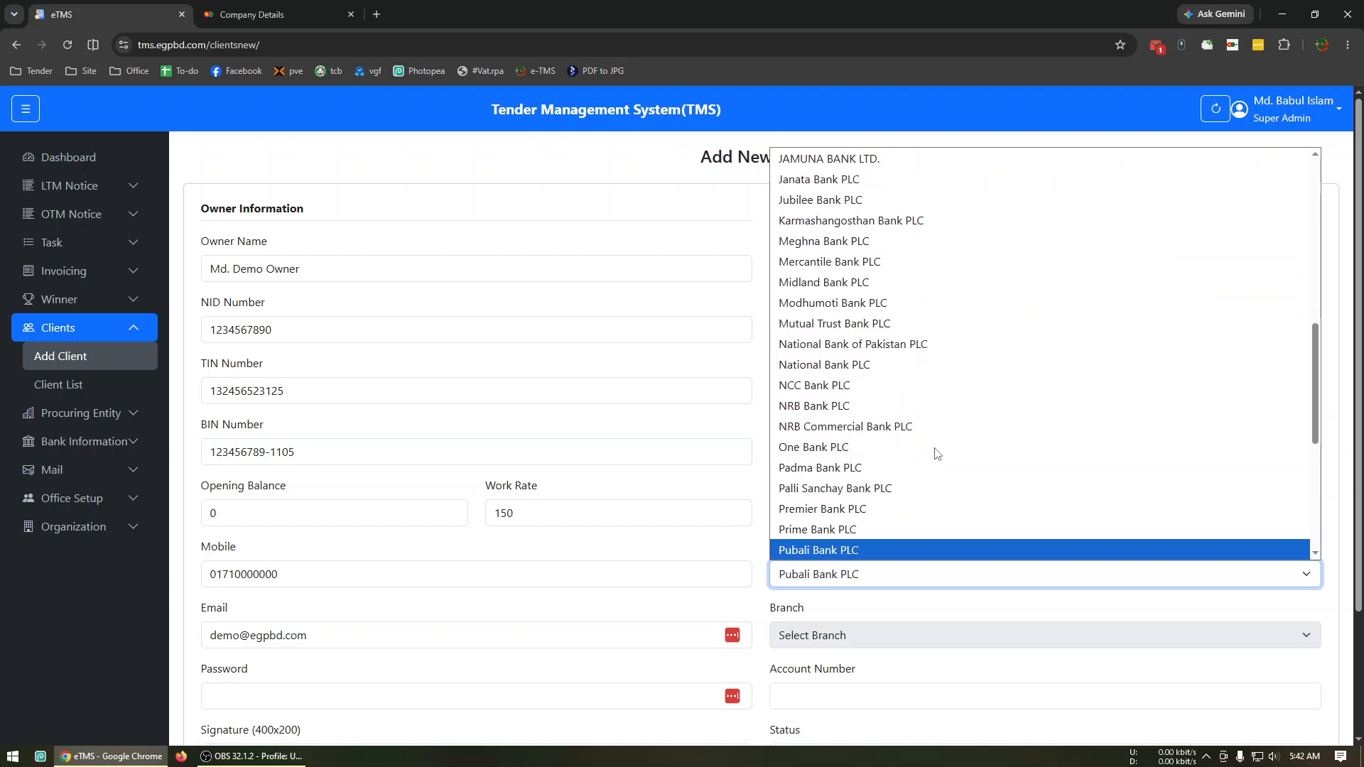
pyautogui.press('Return')
pyautogui.scroll(-3, 941, 436)
pyautogui.click(839, 480)
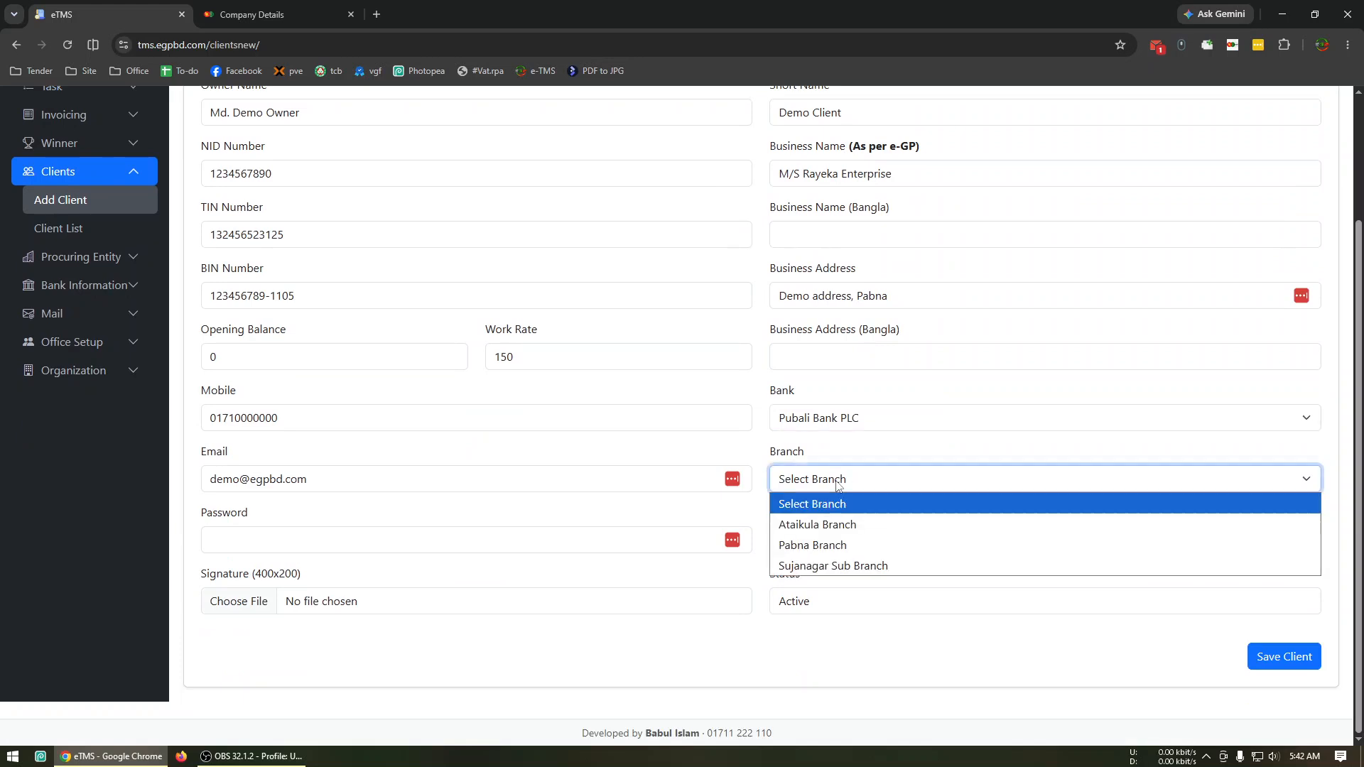
pyautogui.click(824, 565)
# Enter the client's bank account number and save the client.
pyautogui.click(828, 545)
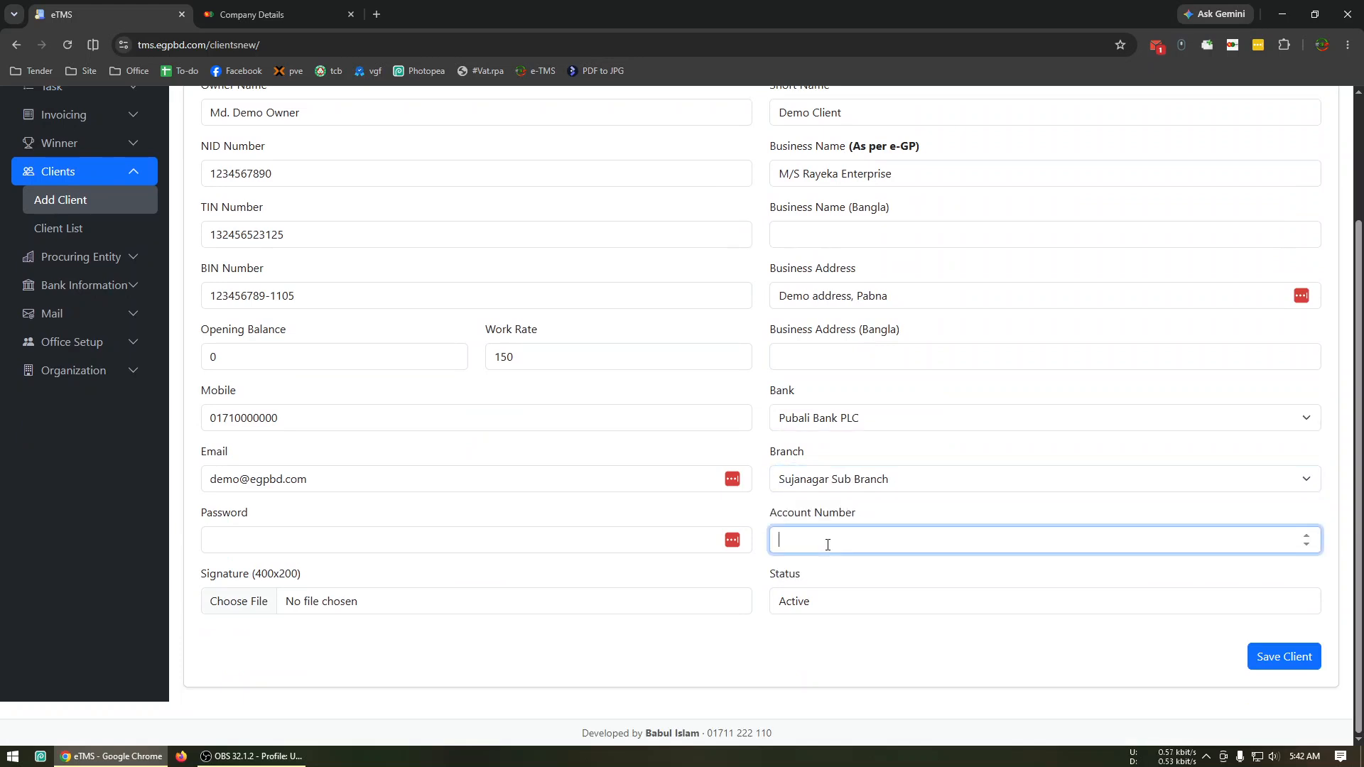
pyautogui.write('0000000')
pyautogui.click(828, 643)
pyautogui.click(1277, 658)
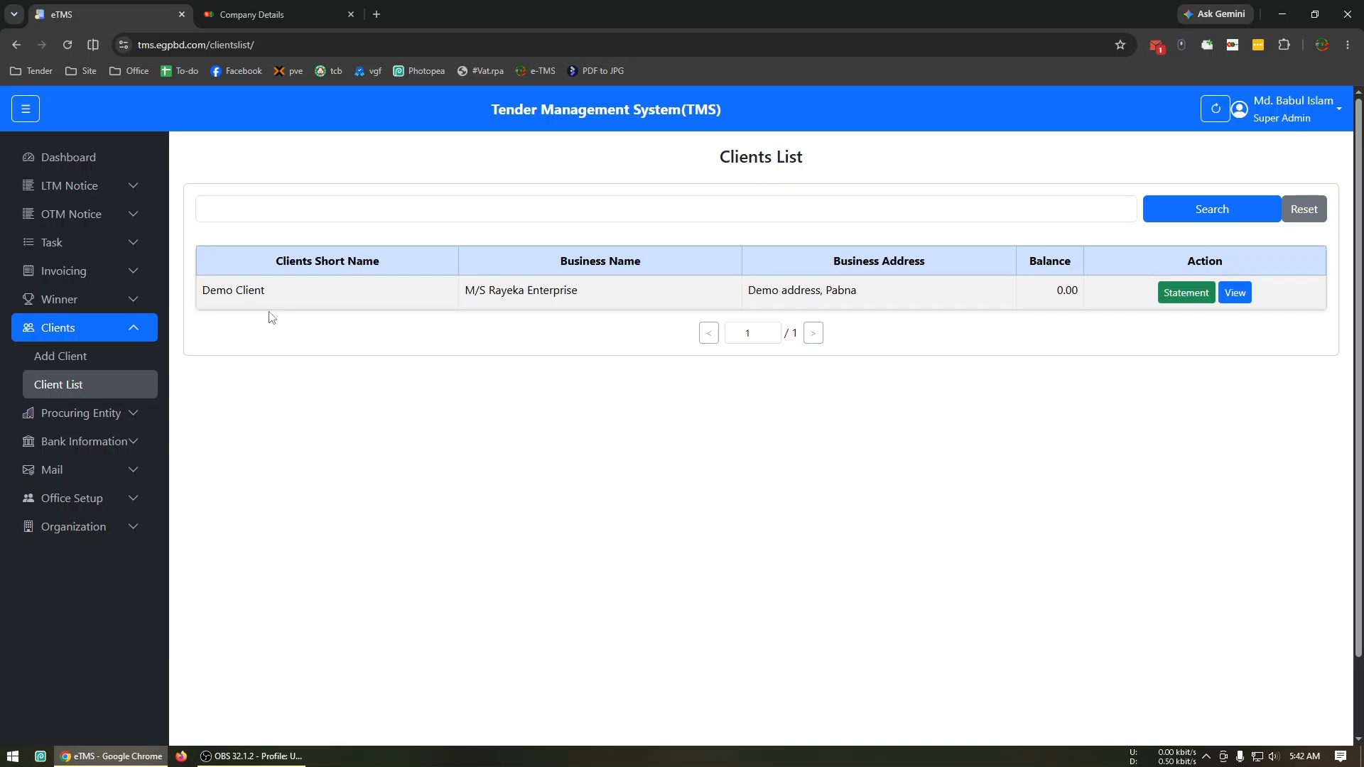
# Review the new LTM notice form and the lottery-pending notices, including the details of the LGED Pabna notice dated 2026-05-14.
pyautogui.click(67, 186)
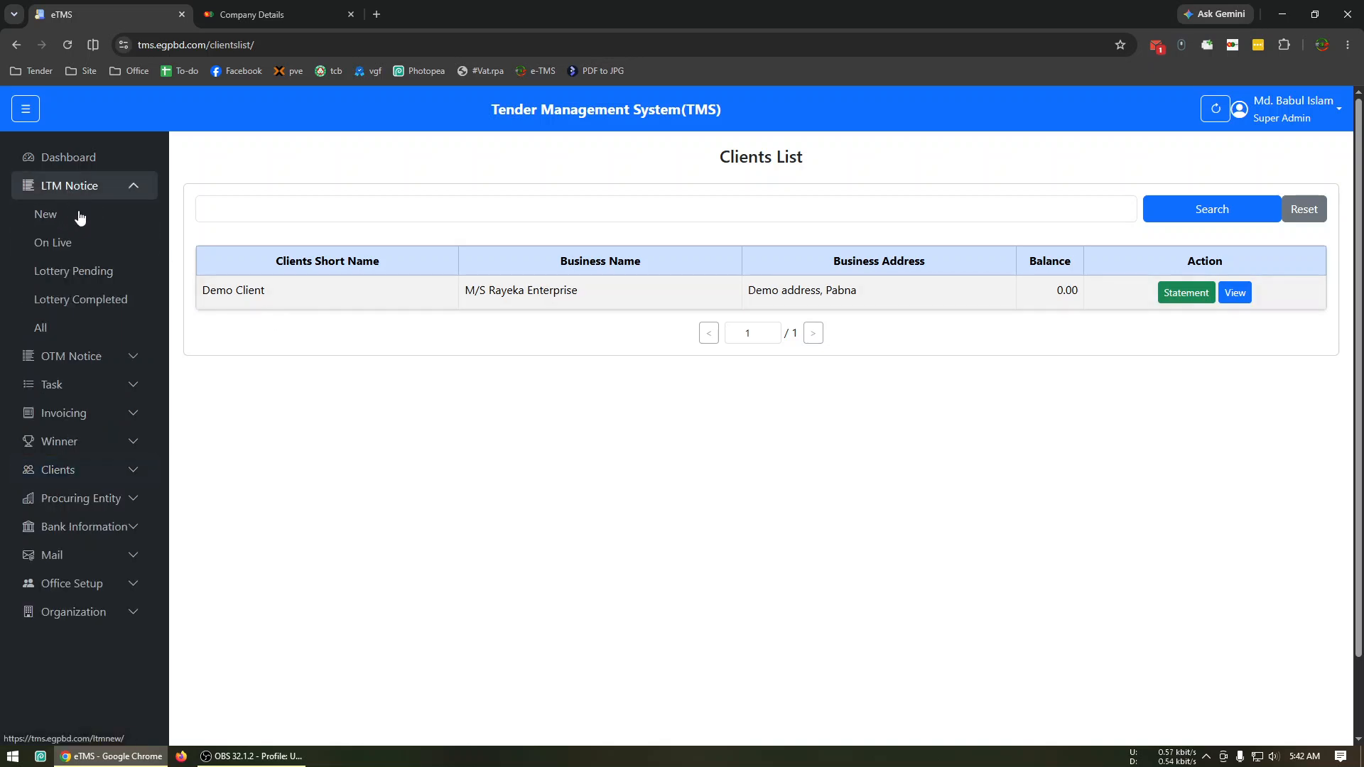
pyautogui.click(82, 224)
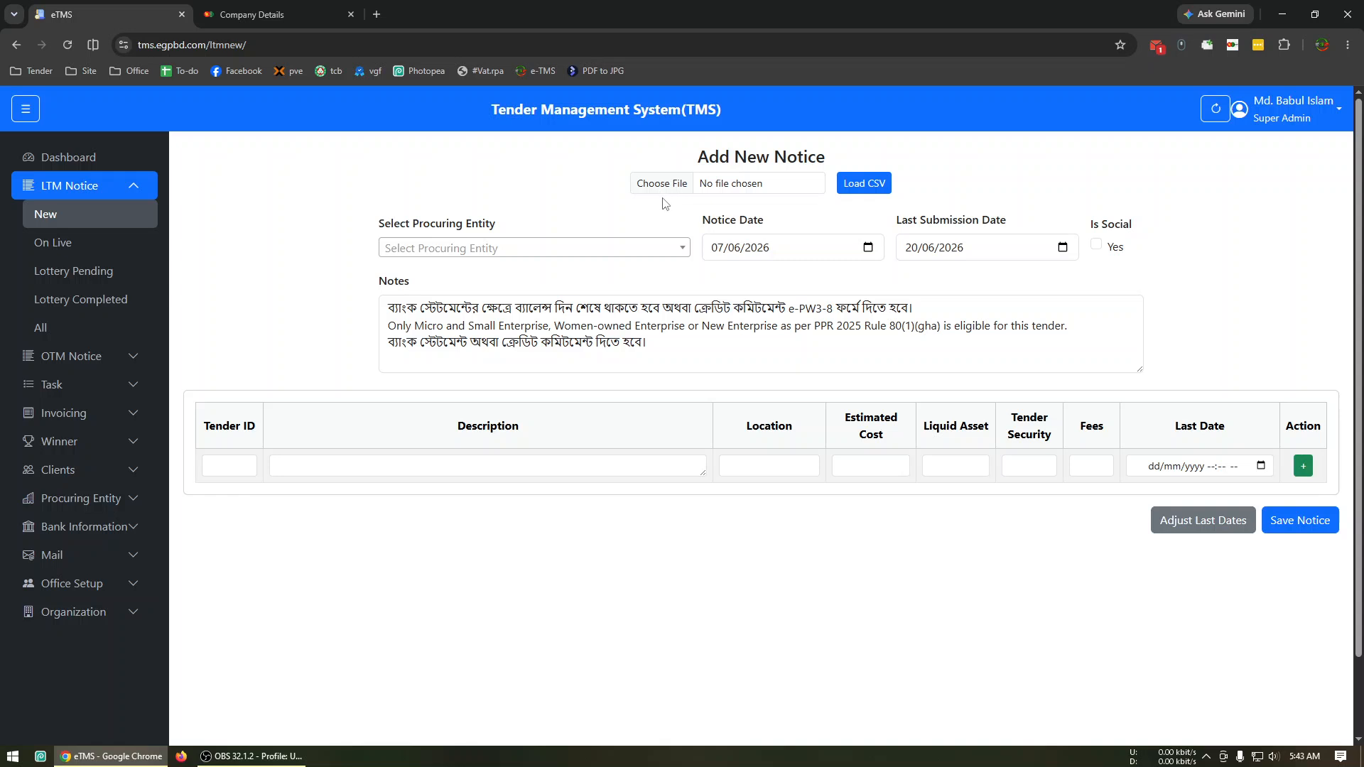
pyautogui.click(88, 282)
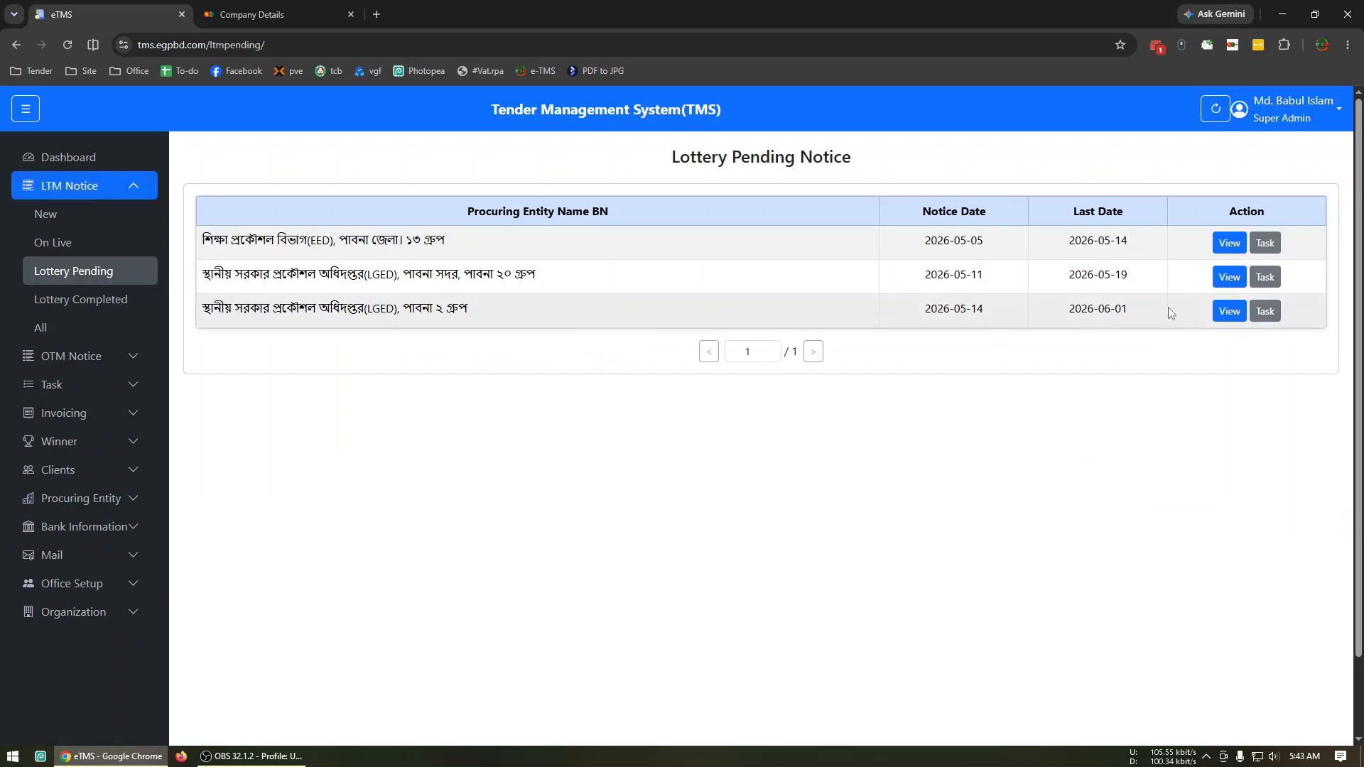
pyautogui.click(1230, 312)
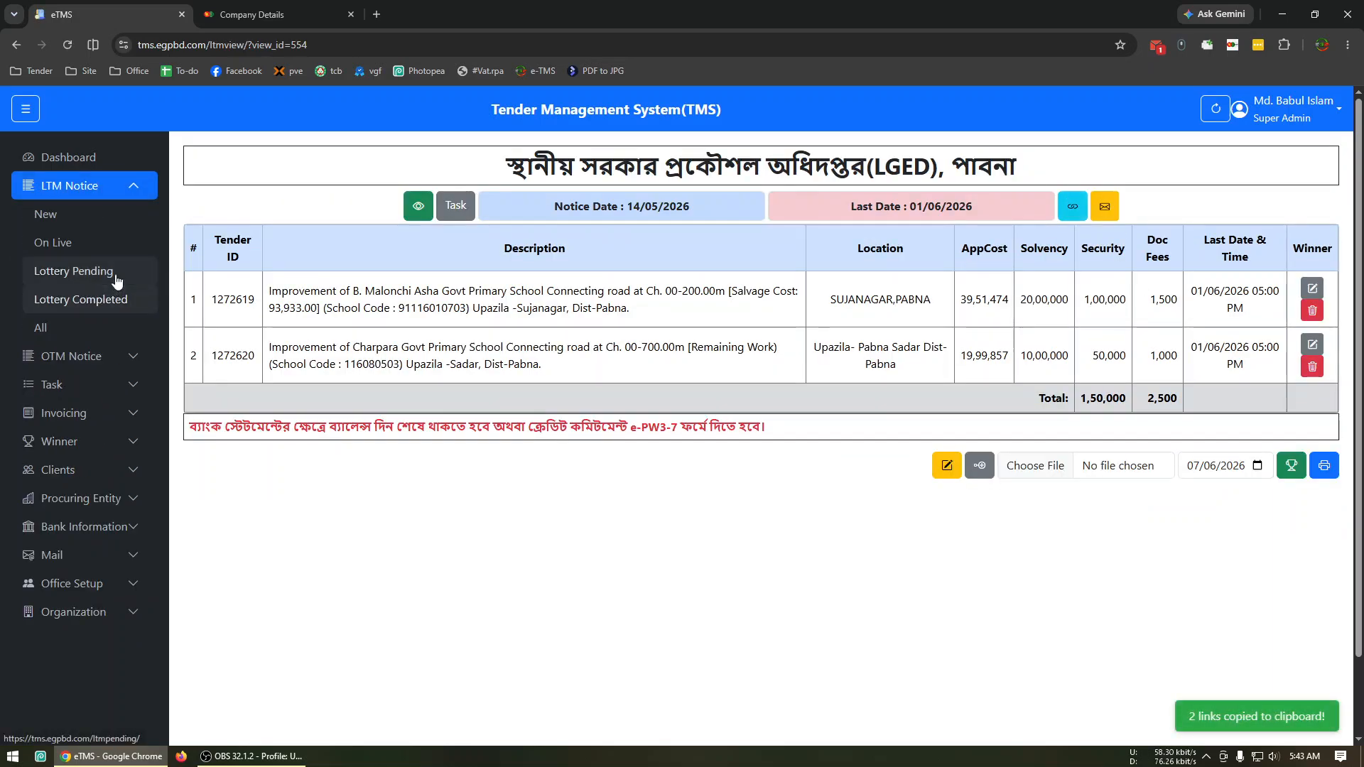
pyautogui.click(89, 272)
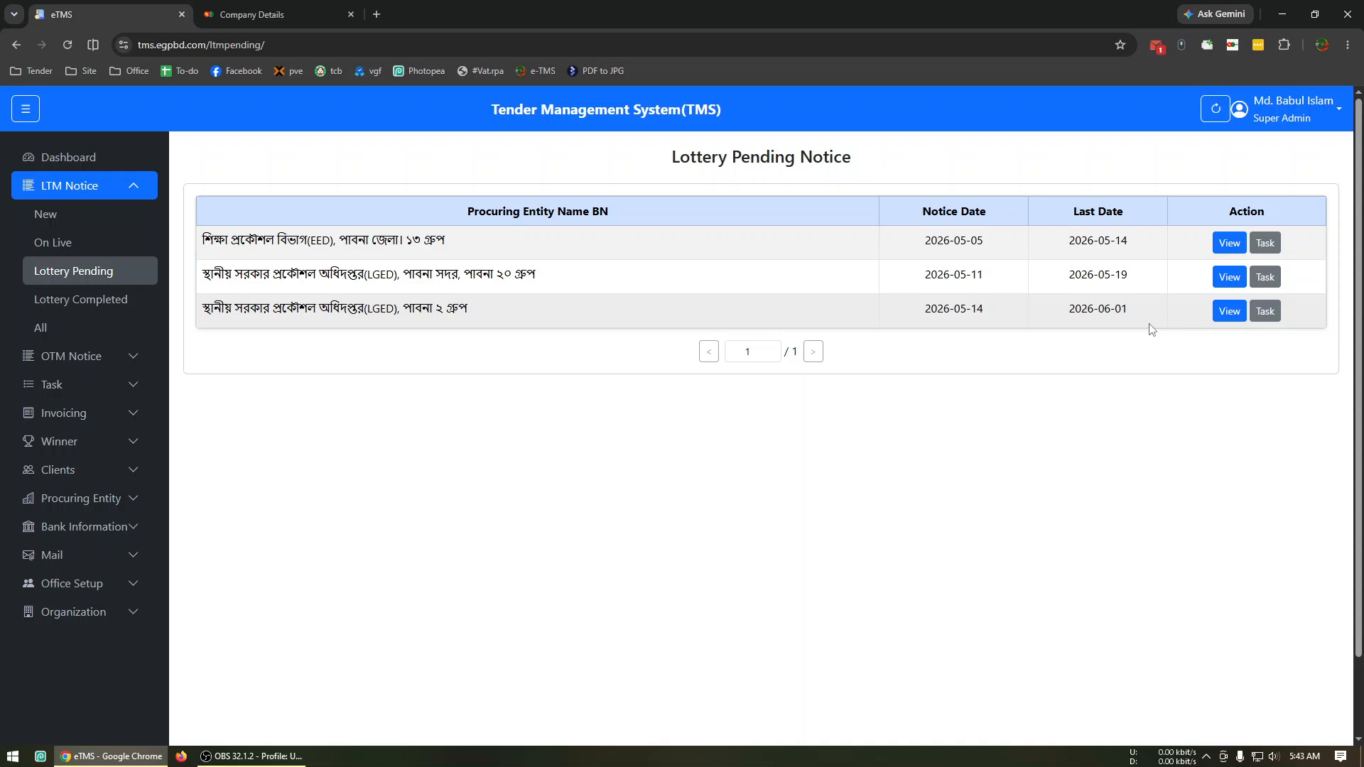
# Set the last date of the LGED Pabna notice dated 2026-05-14 to 10/06/2026 and update the notice.
pyautogui.click(1218, 317)
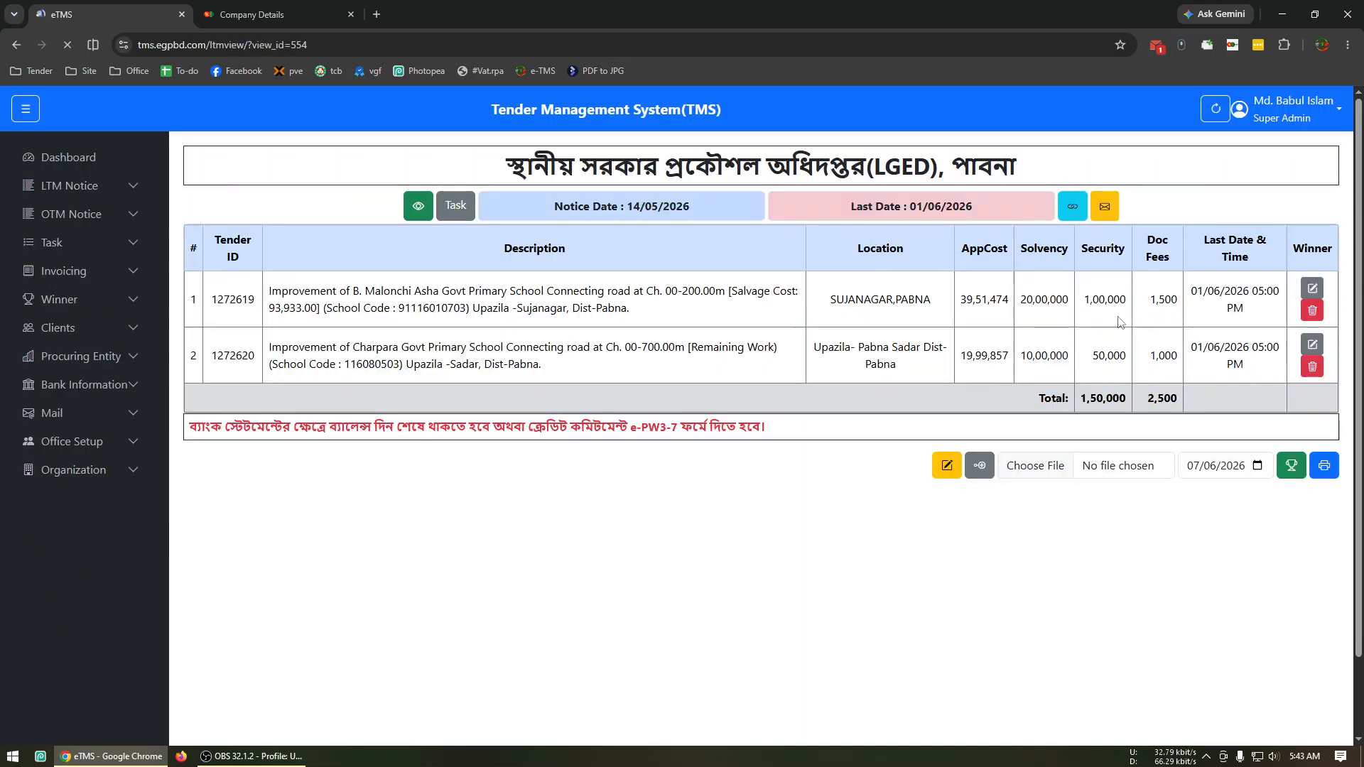
pyautogui.click(947, 472)
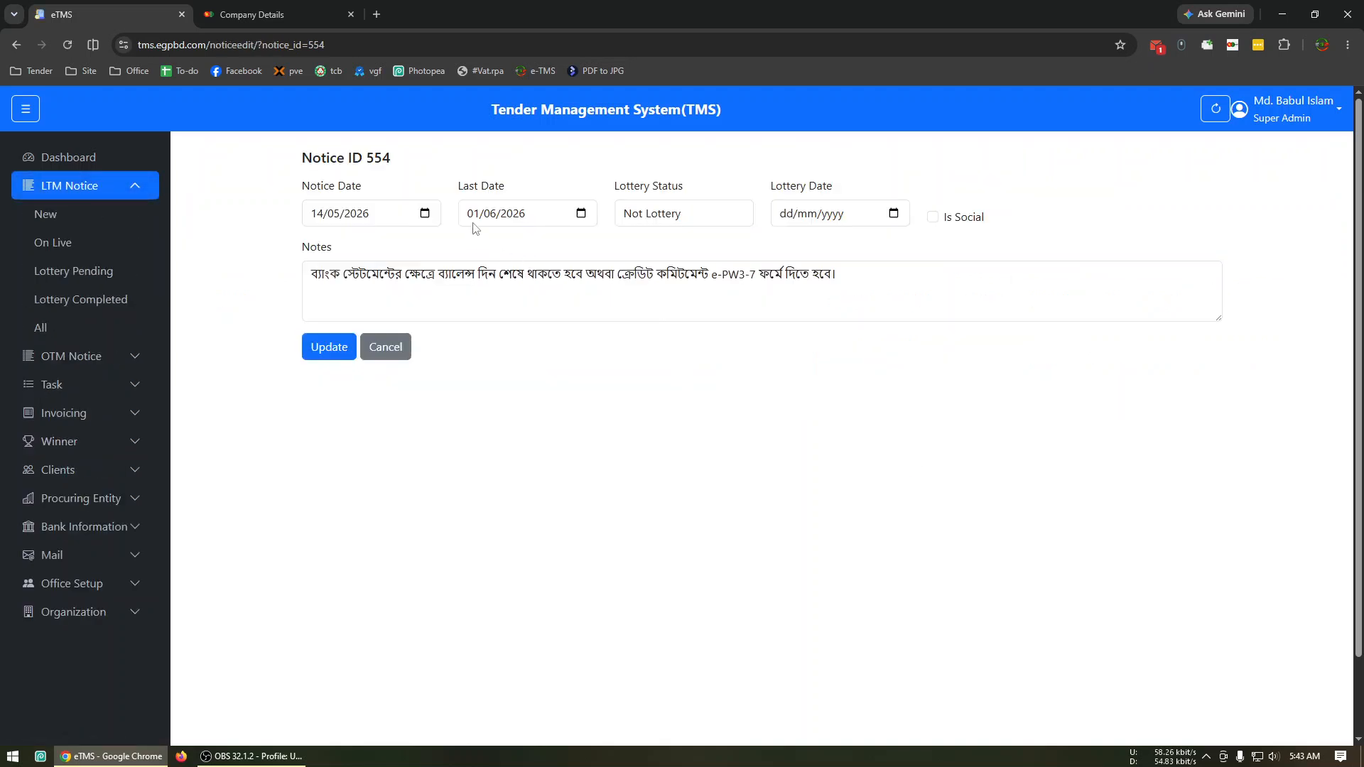
pyautogui.click(476, 224)
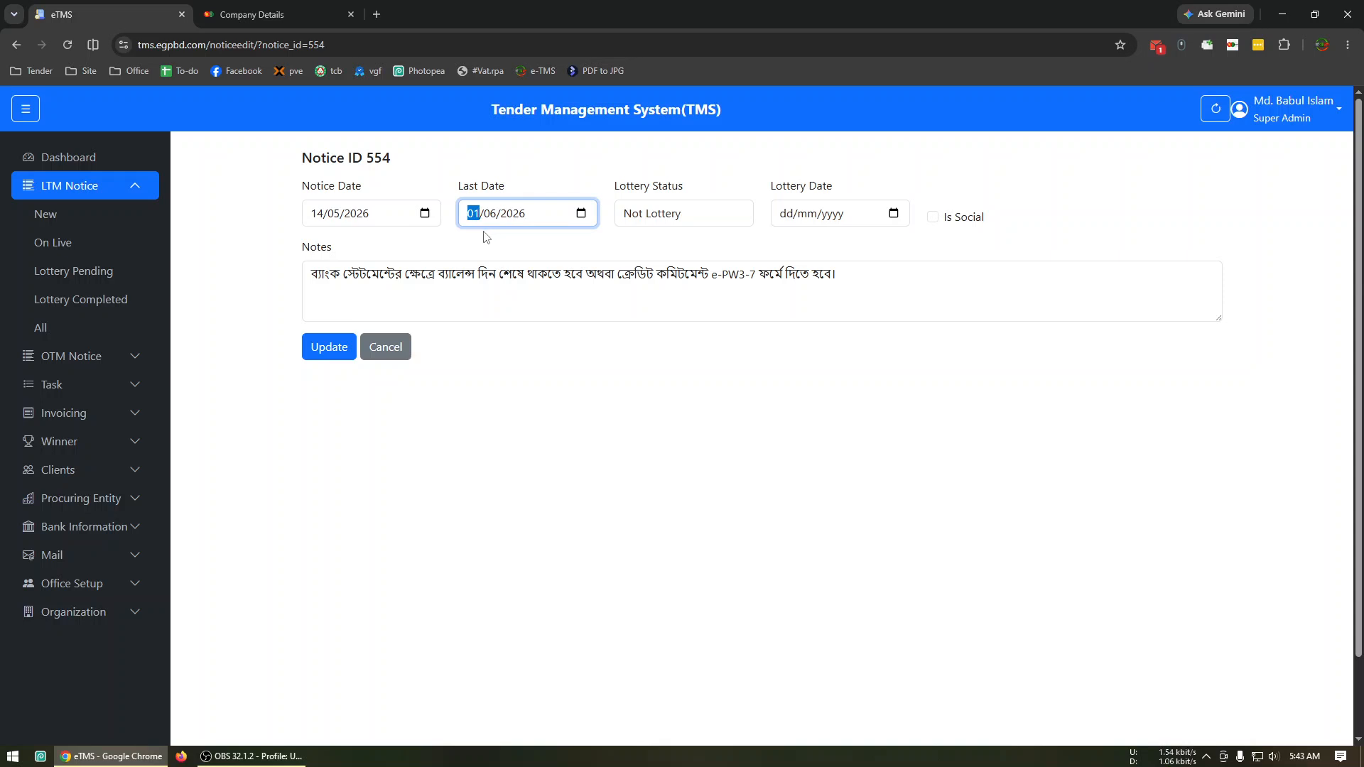
pyautogui.write('10')
pyautogui.click(329, 347)
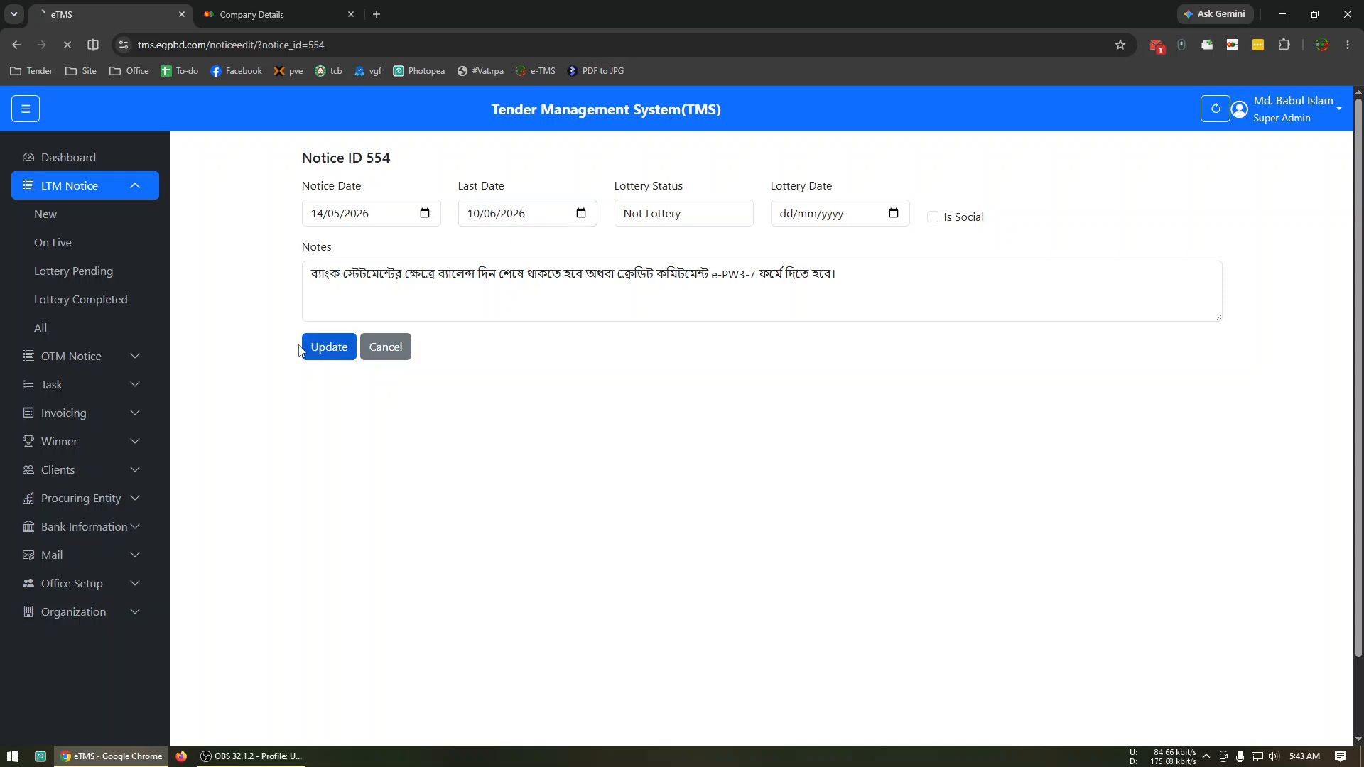
# Delete the LGED Pabna notice dated 2026-05-14 from the live LTM notices and confirm the deletion.
pyautogui.click(74, 245)
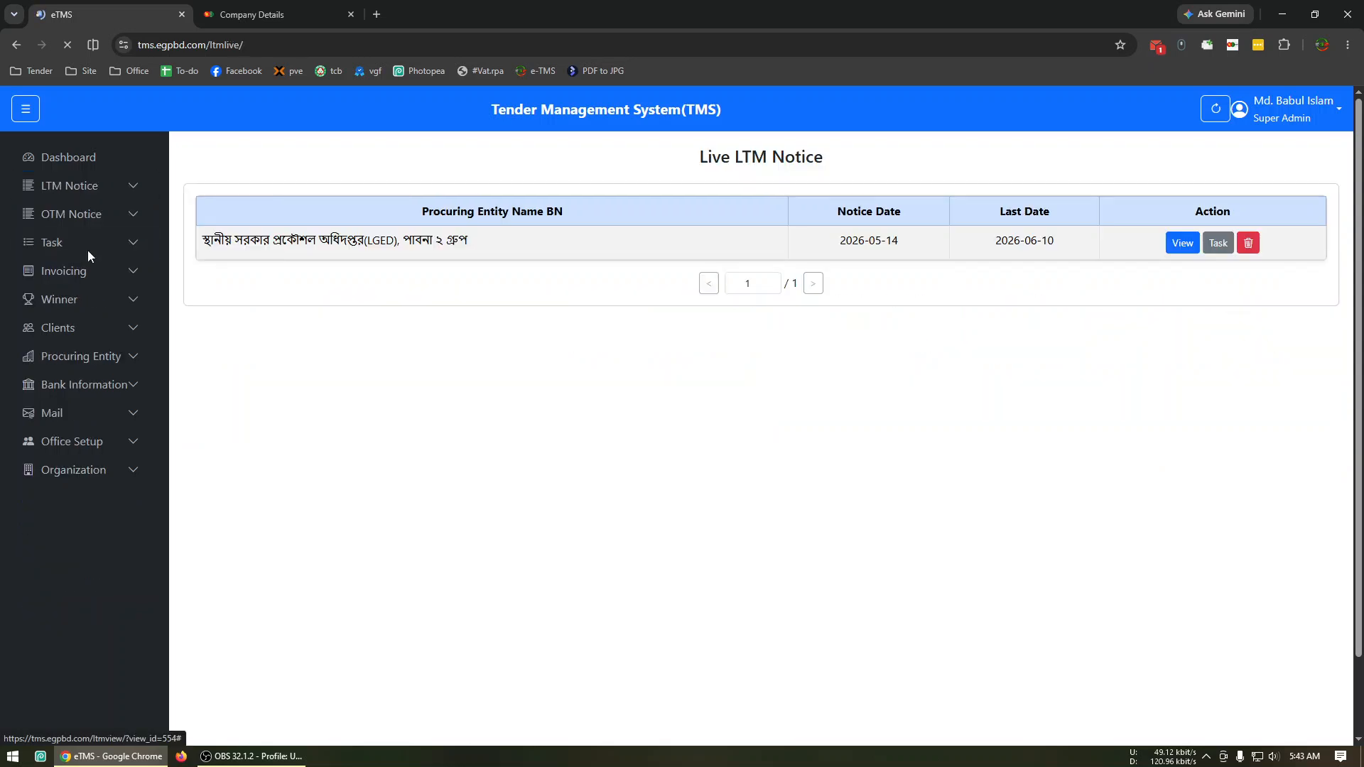
pyautogui.click(1248, 243)
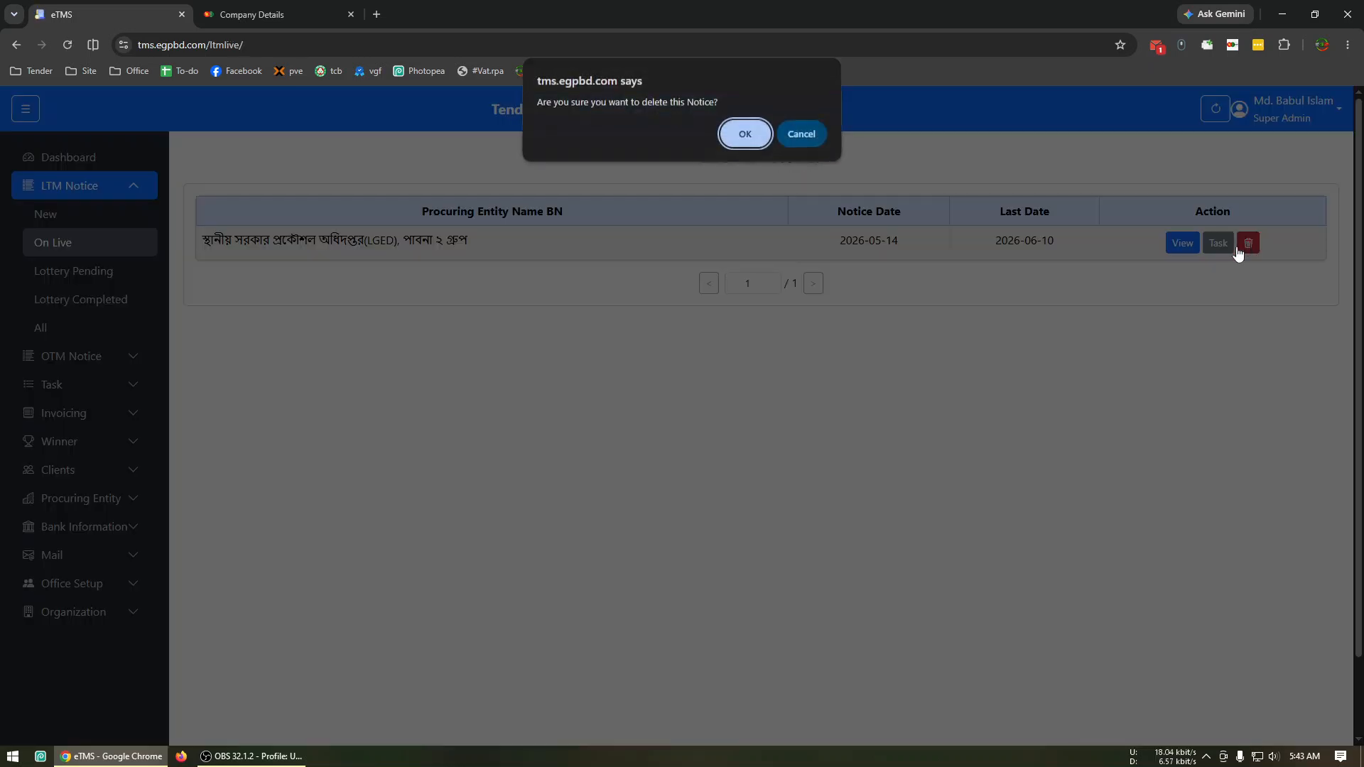
pyautogui.click(746, 135)
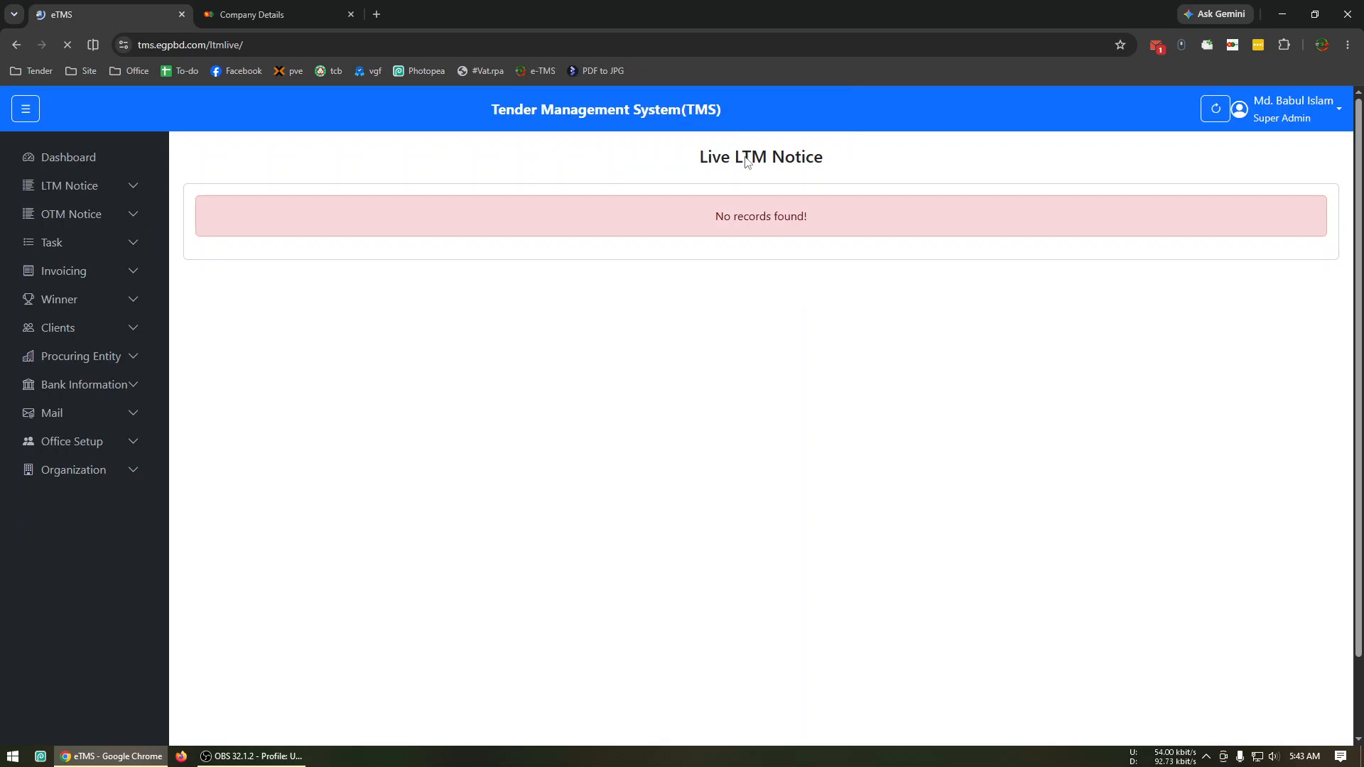
# Switch to the e-GP portal, check the saved tender URL list, and open the Limited Tenders/Proposals listing.
pyautogui.click(271, 6)
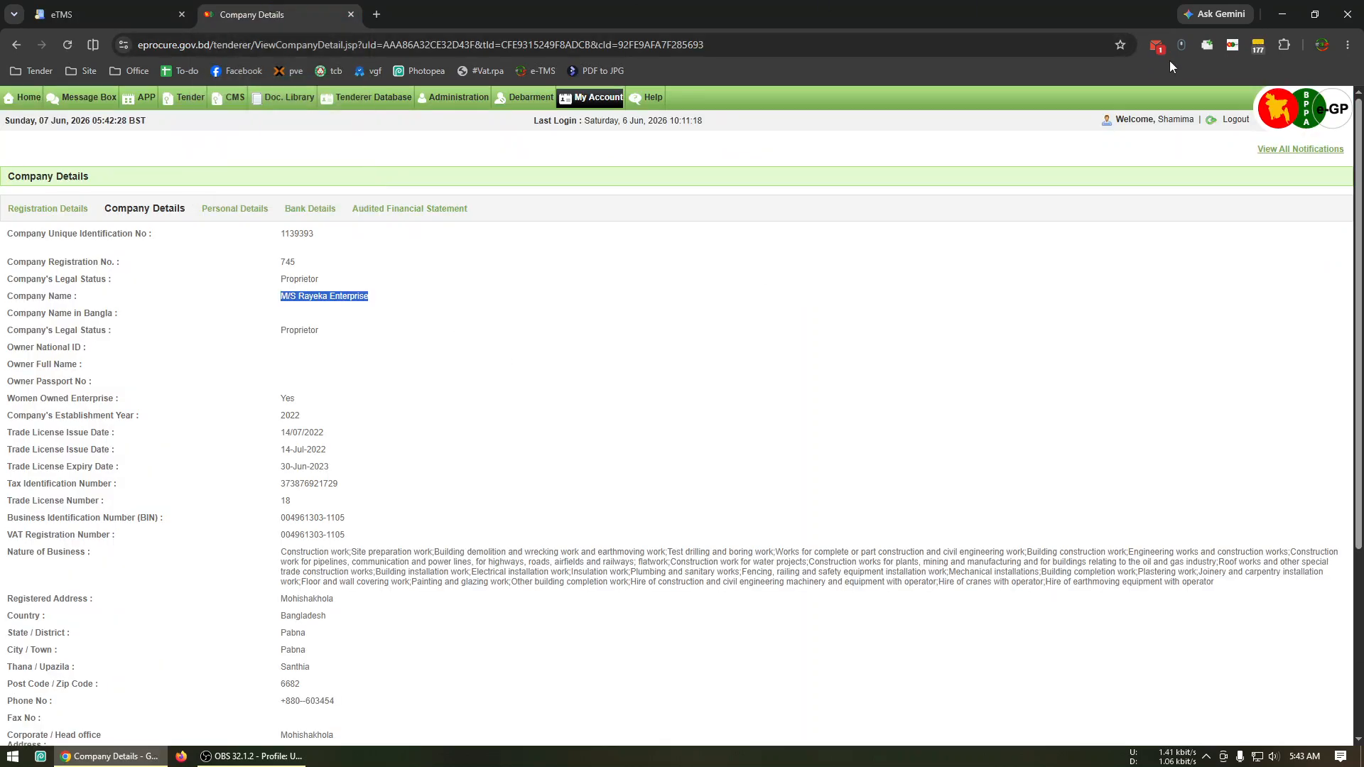
pyautogui.click(1052, 170)
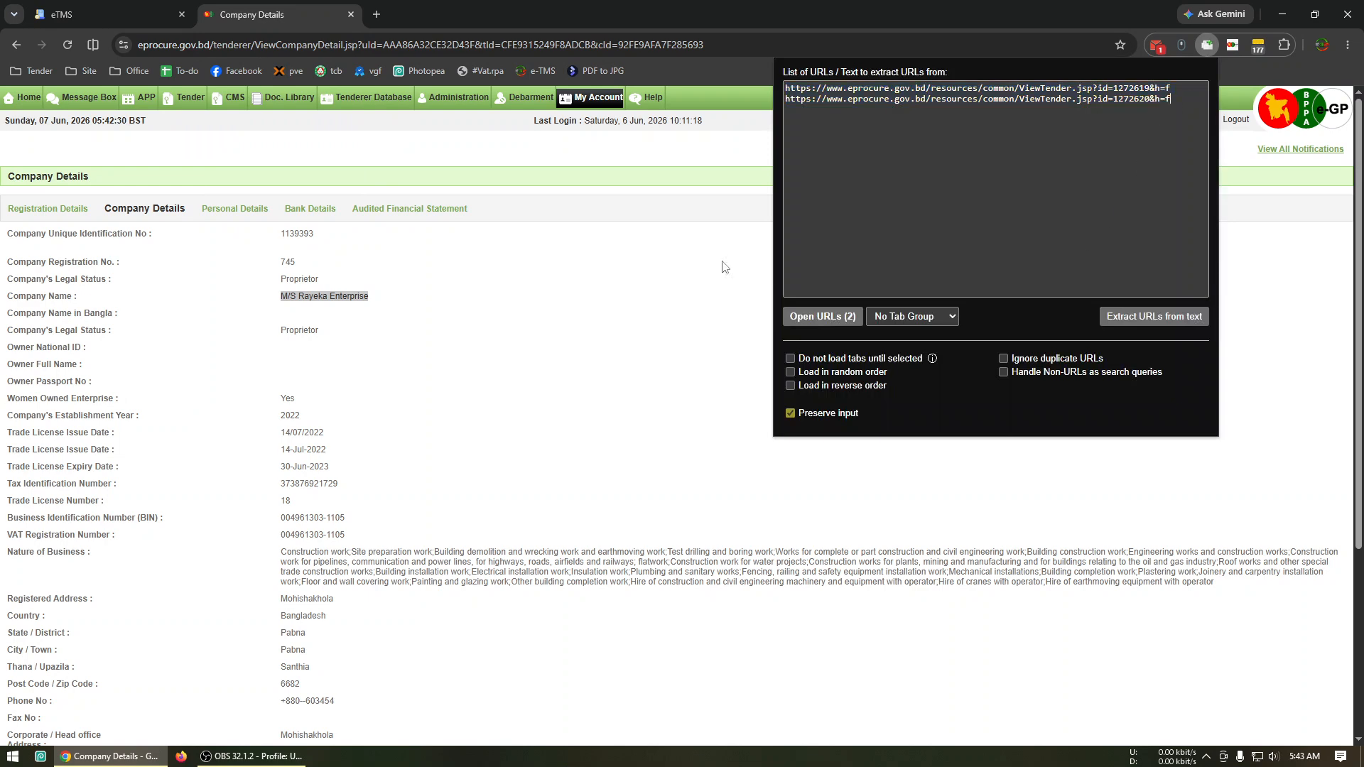
pyautogui.click(587, 307)
pyautogui.moveTo(186, 97)
pyautogui.click(205, 150)
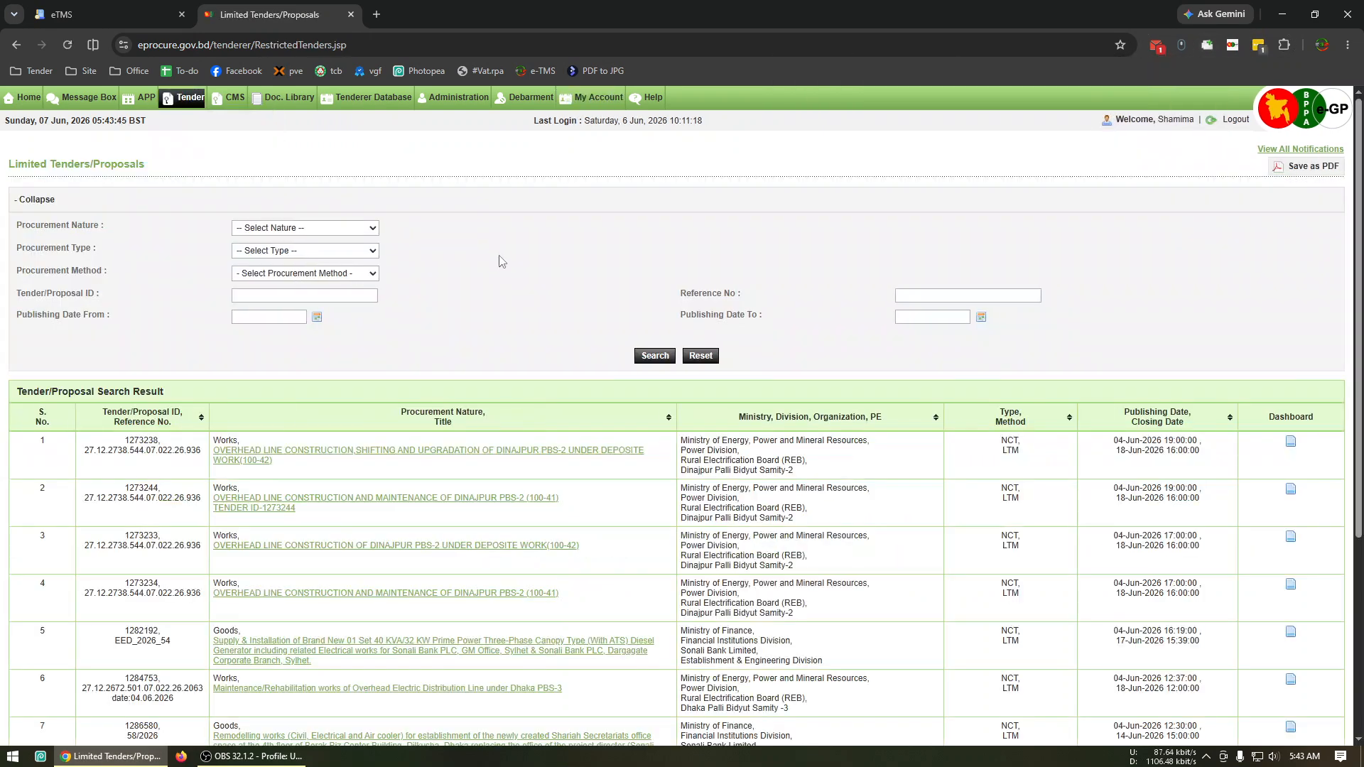
# Browse the limited tenders listing from page 1 through page 17, examining the tender titles, procuring entities and closing dates.
pyautogui.scroll(-5, 680, 304)
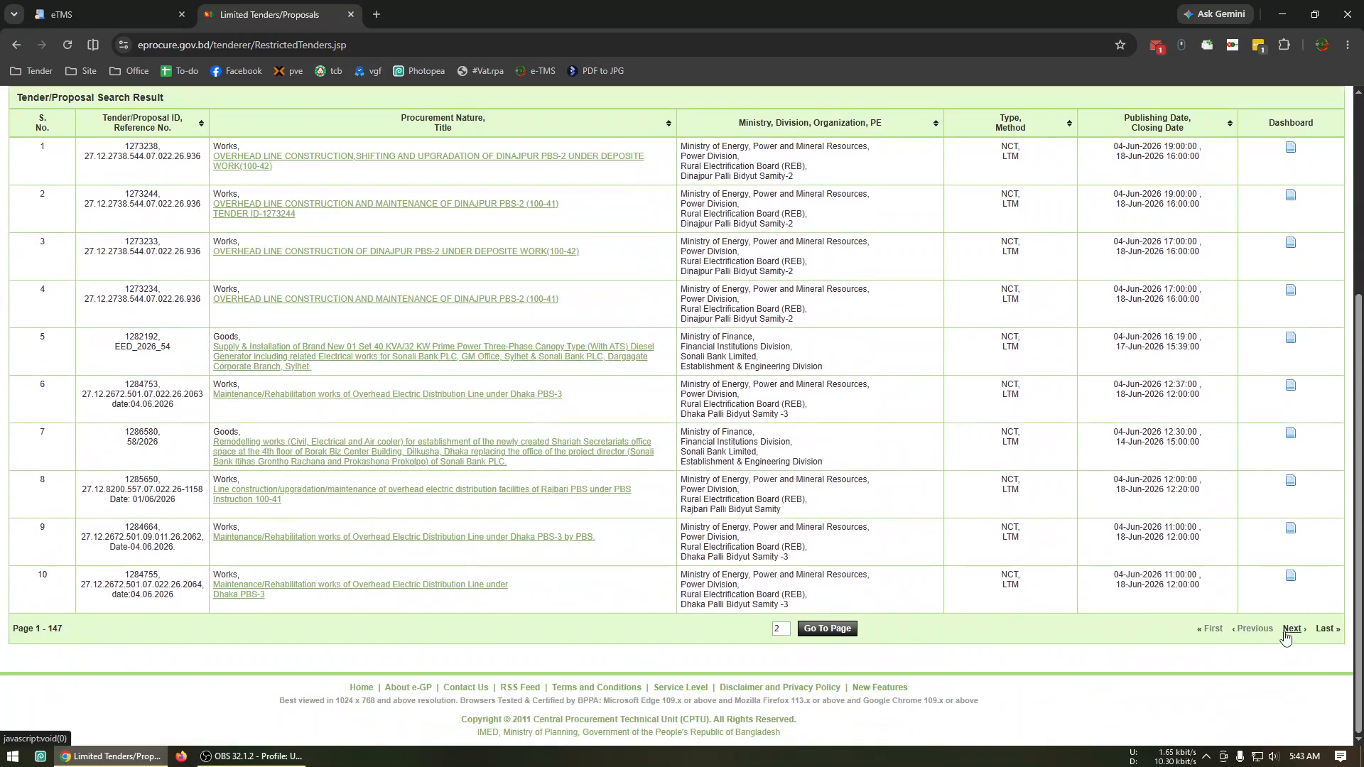
pyautogui.click(1291, 629)
pyautogui.click(1287, 629)
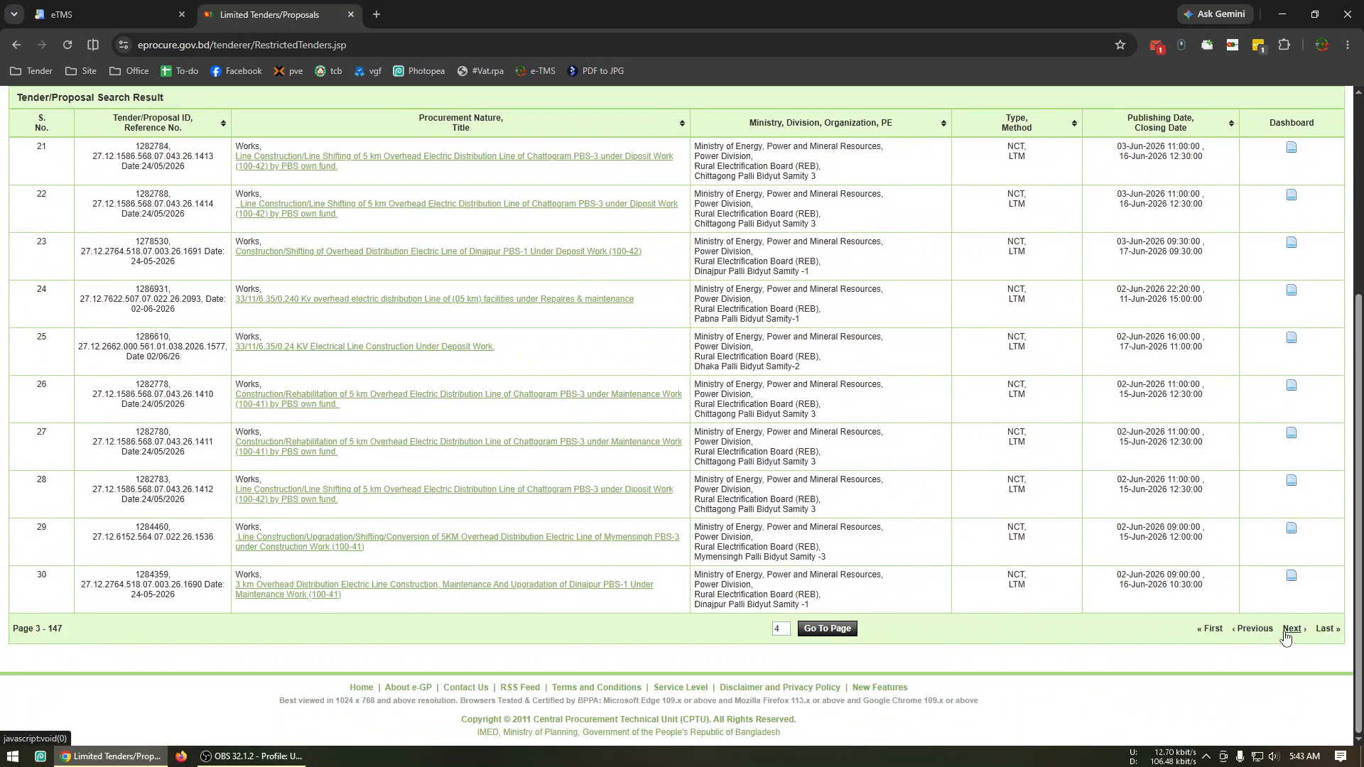
pyautogui.click(1287, 630)
pyautogui.click(1288, 629)
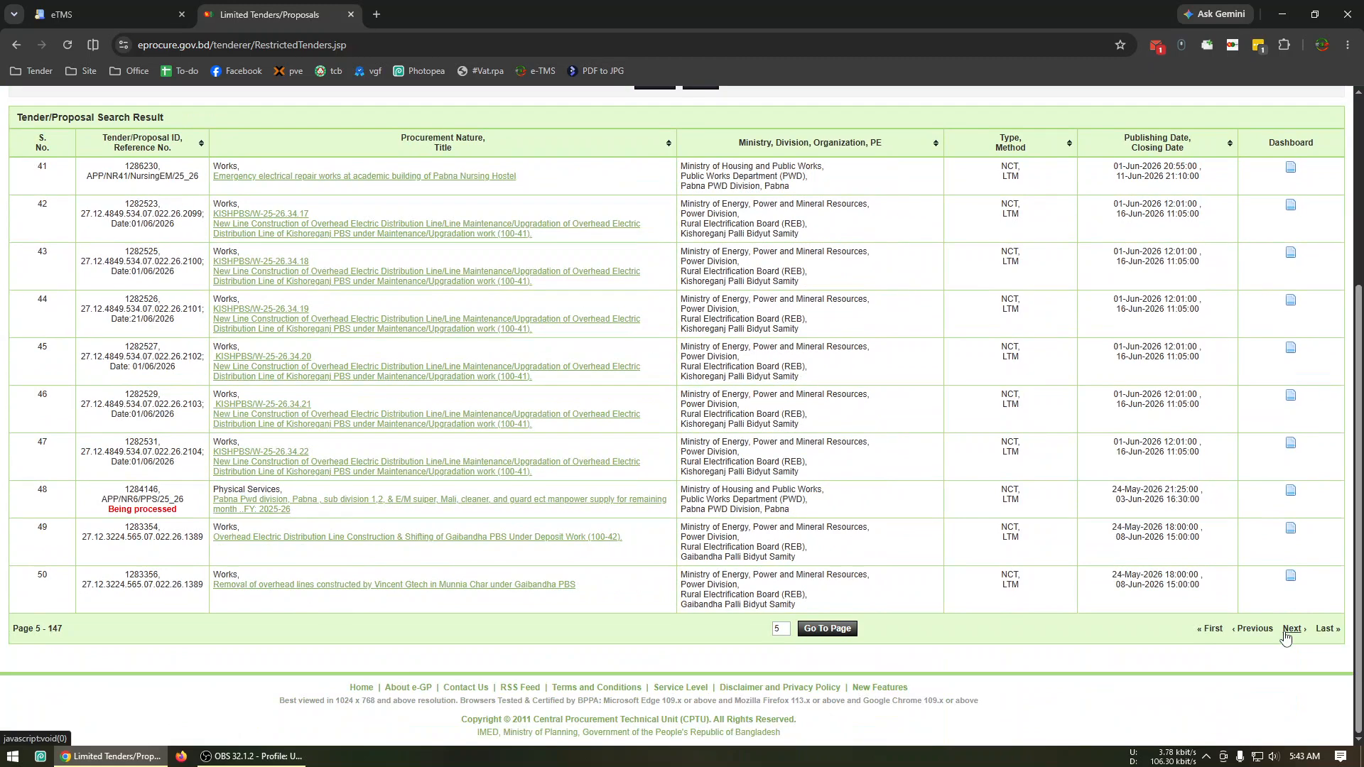
pyautogui.click(1287, 630)
pyautogui.click(1288, 631)
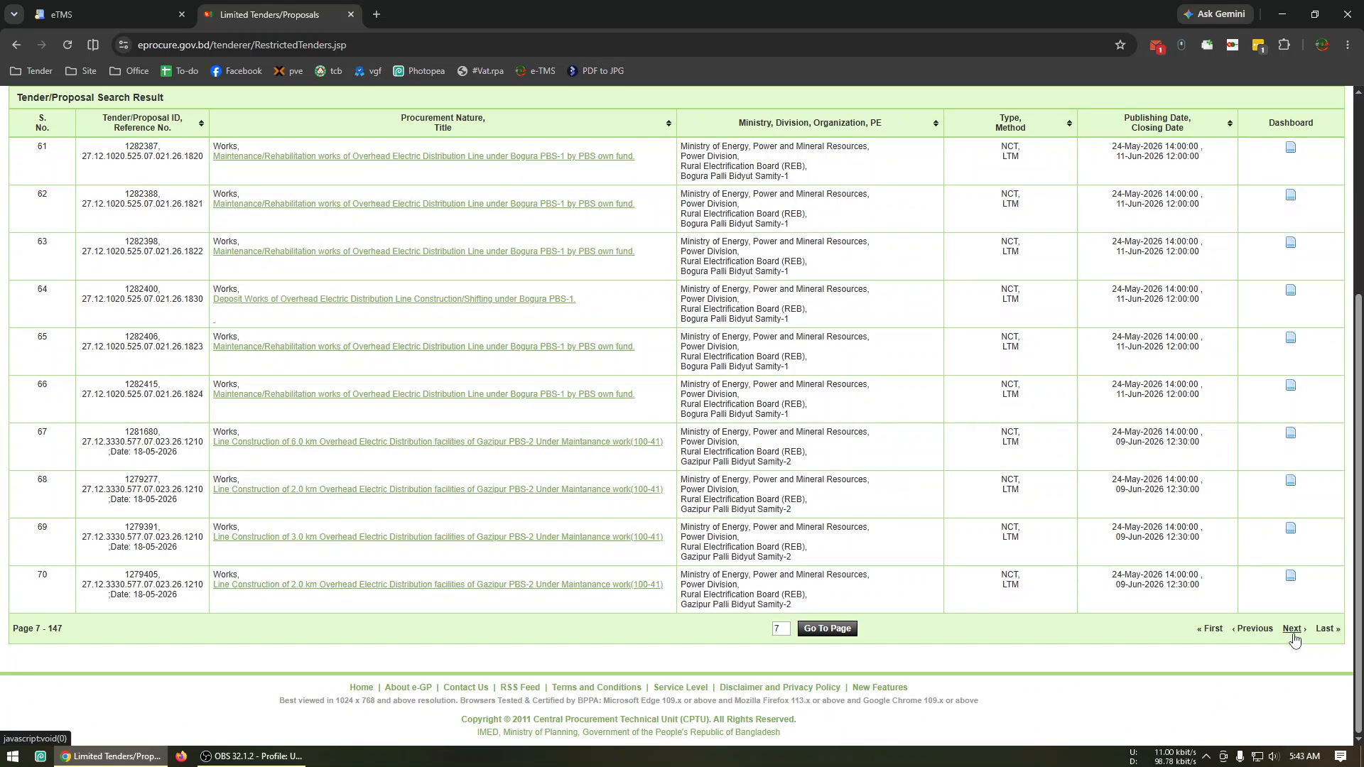
pyautogui.click(1293, 630)
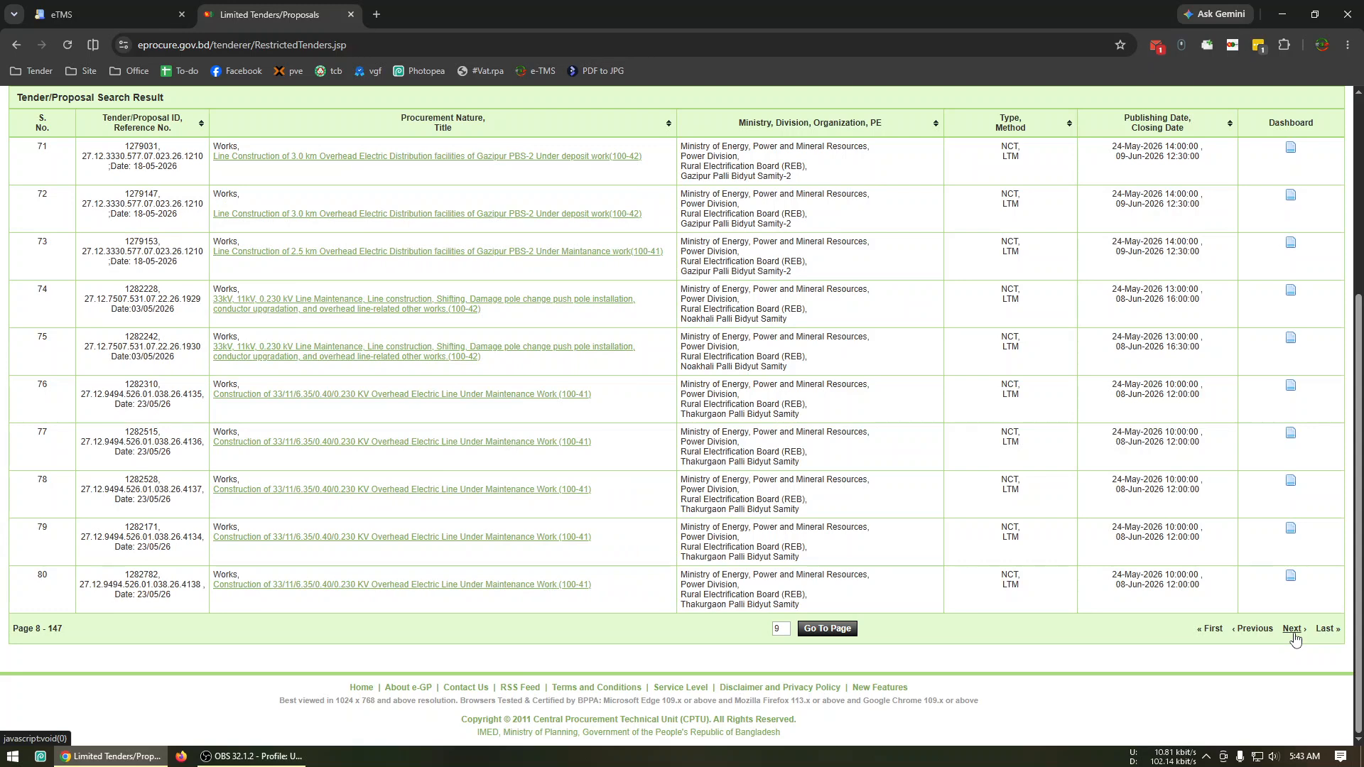
pyautogui.click(1293, 631)
pyautogui.scroll(-2, 1294, 625)
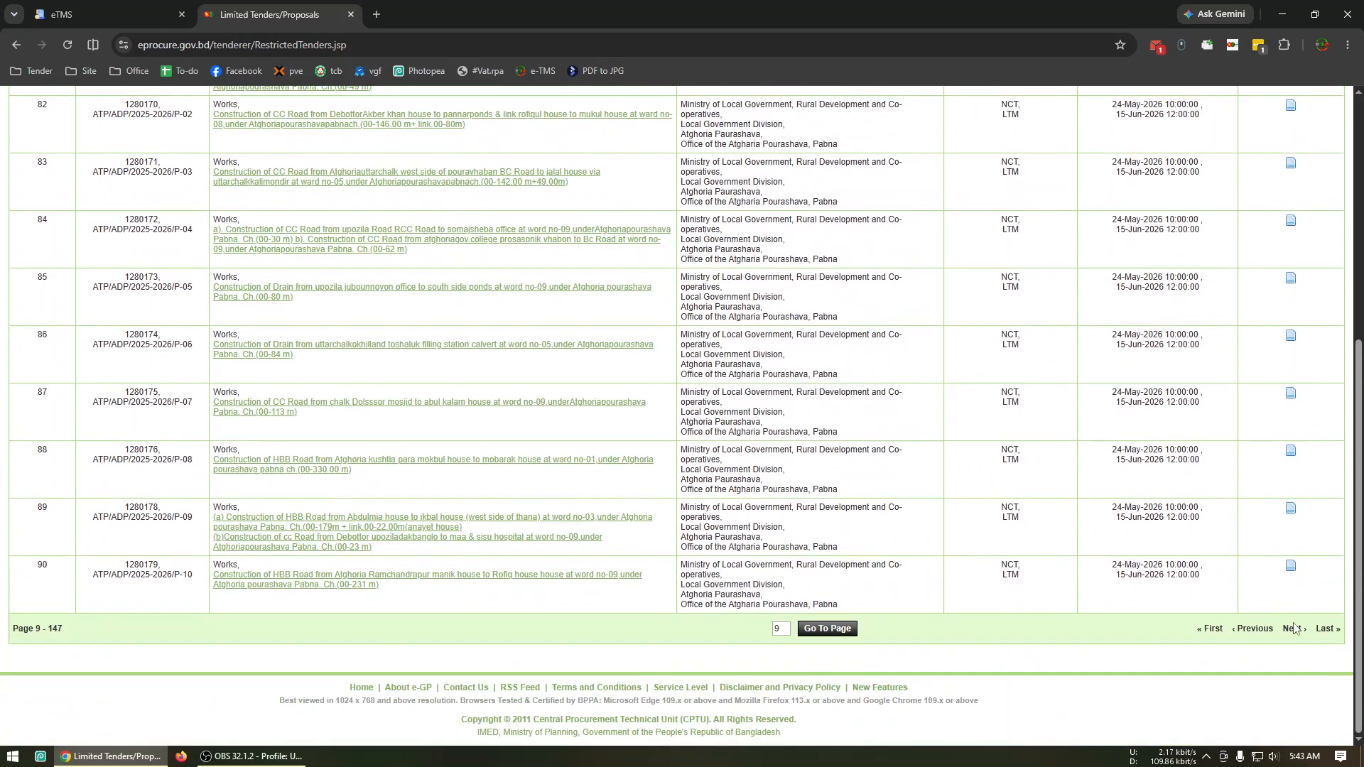
pyautogui.click(1293, 630)
pyautogui.click(1293, 631)
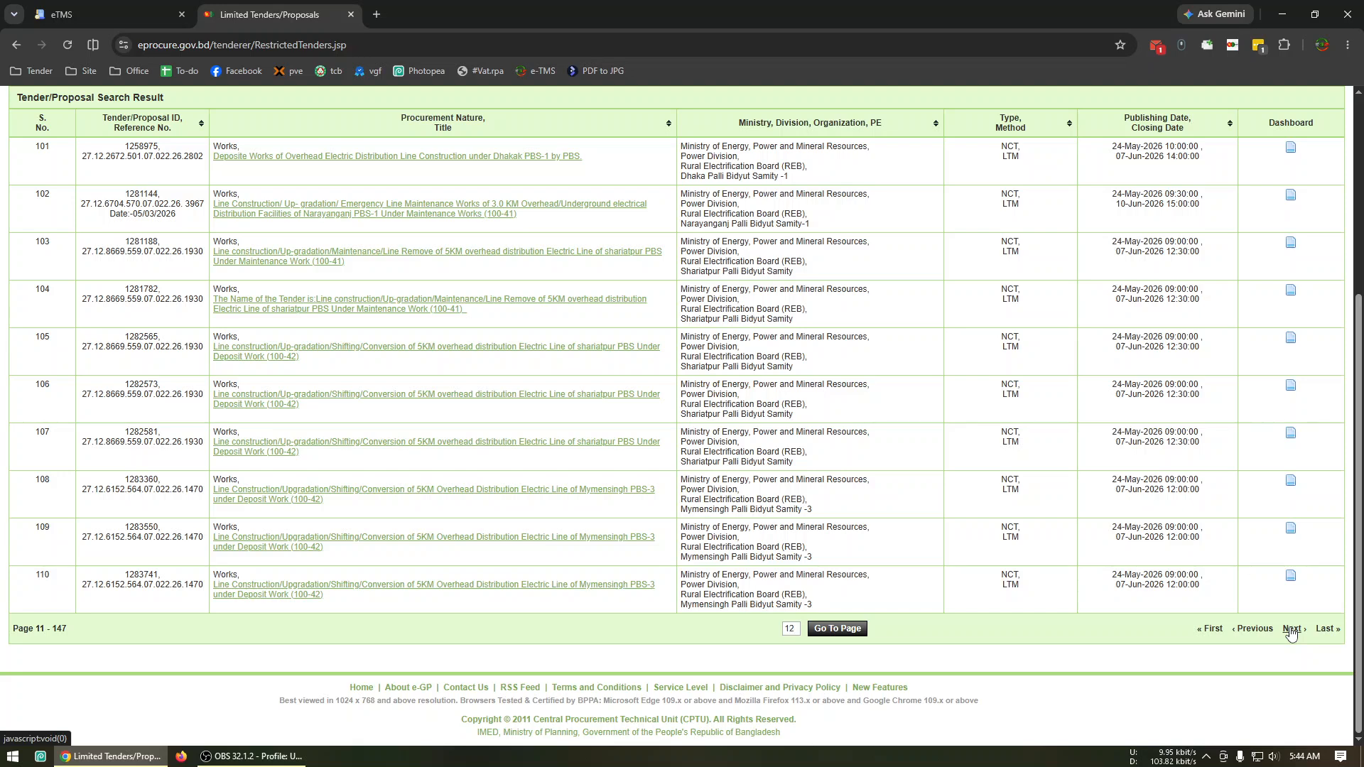
pyautogui.click(1292, 631)
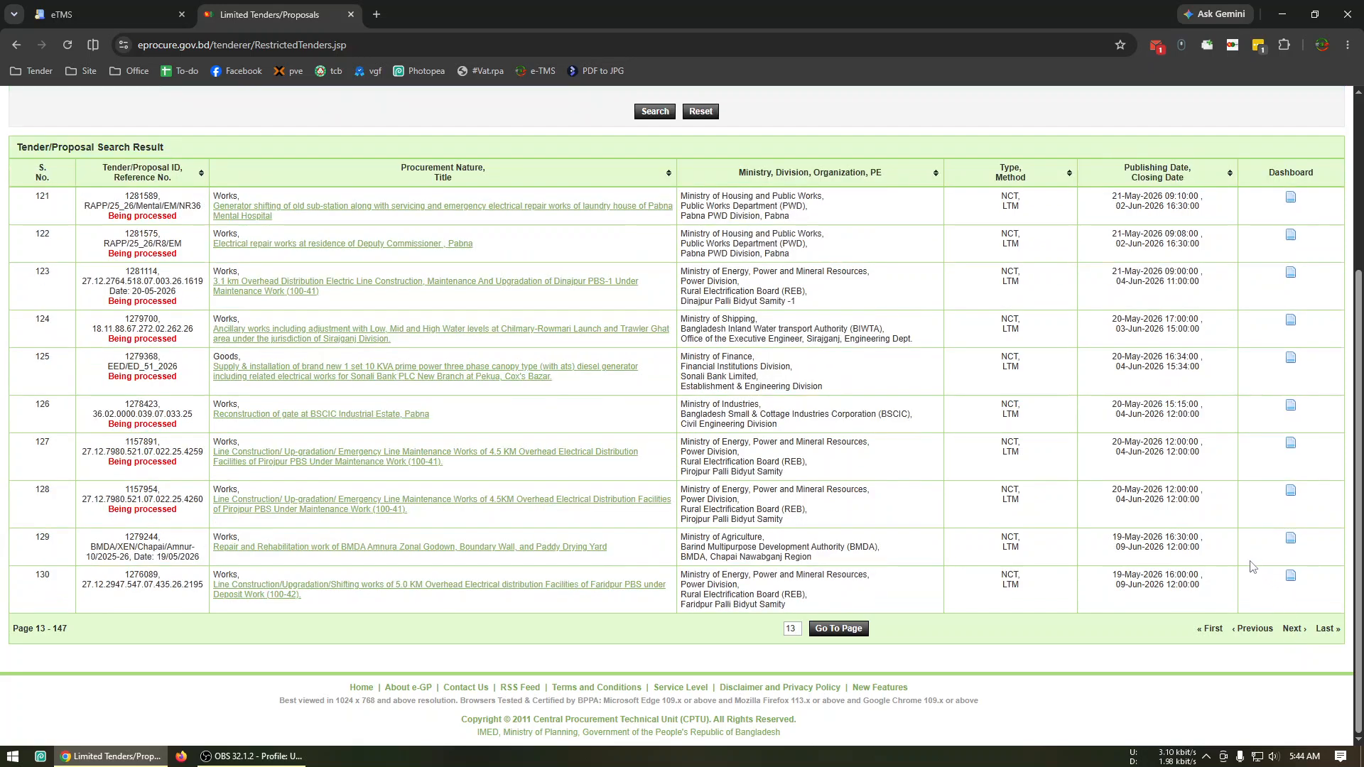
pyautogui.click(1289, 630)
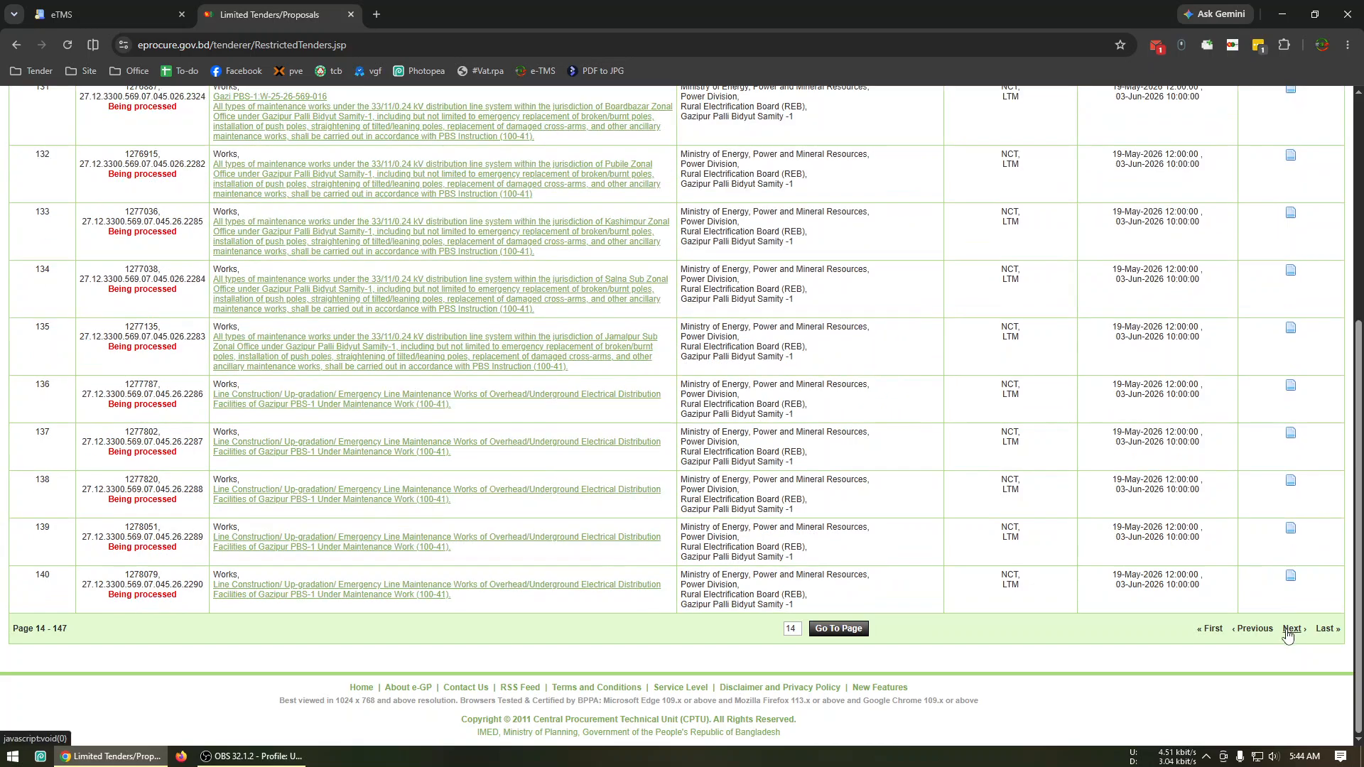
pyautogui.scroll(4, 1291, 635)
pyautogui.scroll(-5, 1314, 658)
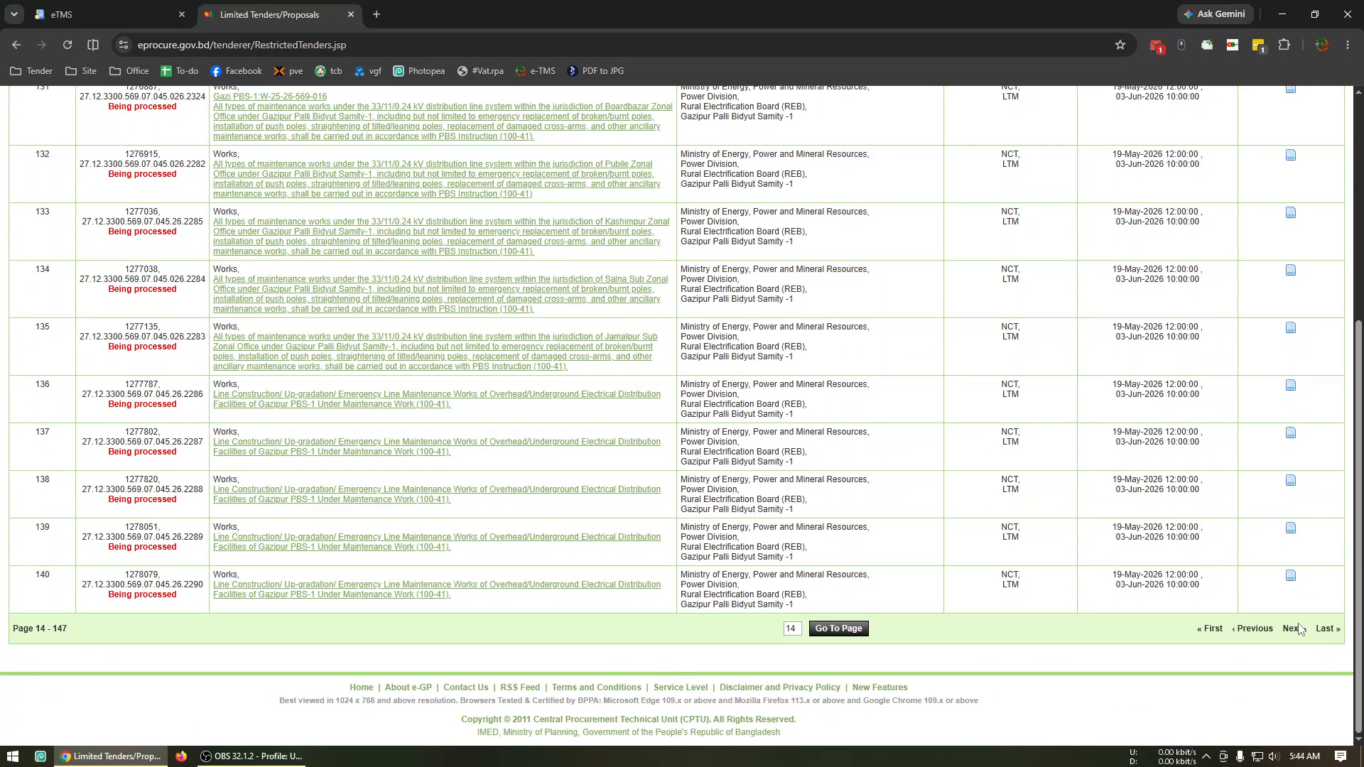
pyautogui.click(1293, 630)
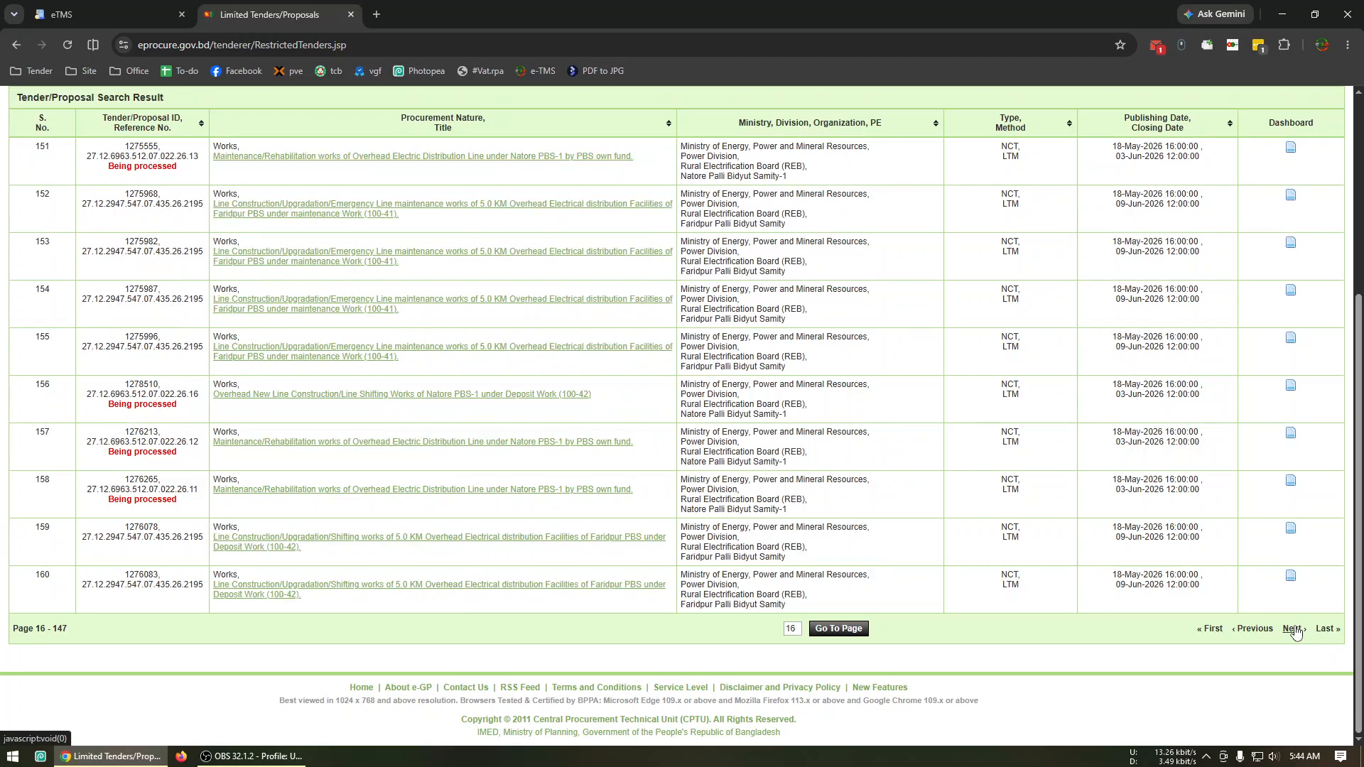
pyautogui.scroll(5, 1201, 284)
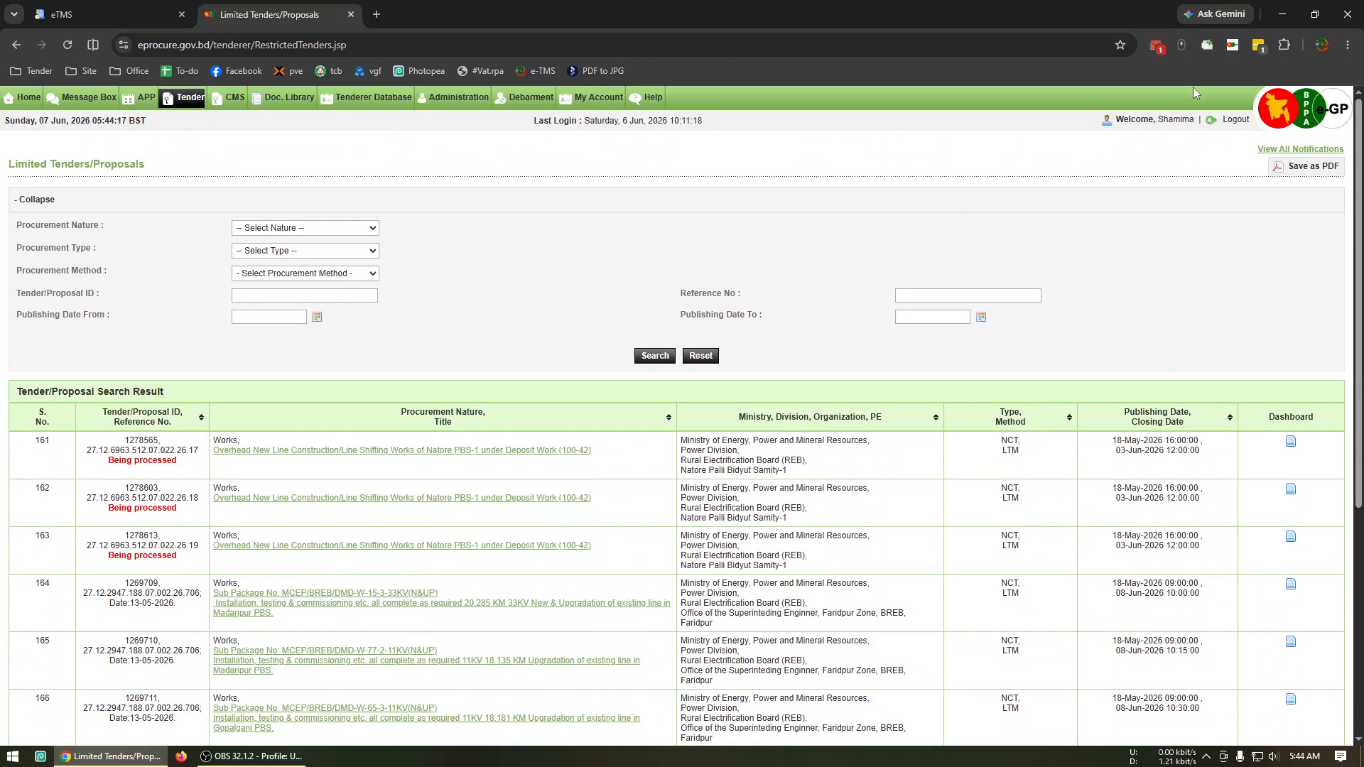
# Copy tender ID 1272619 from the saved URL list, search the limited tenders for it and open its notice.
pyautogui.click(1207, 45)
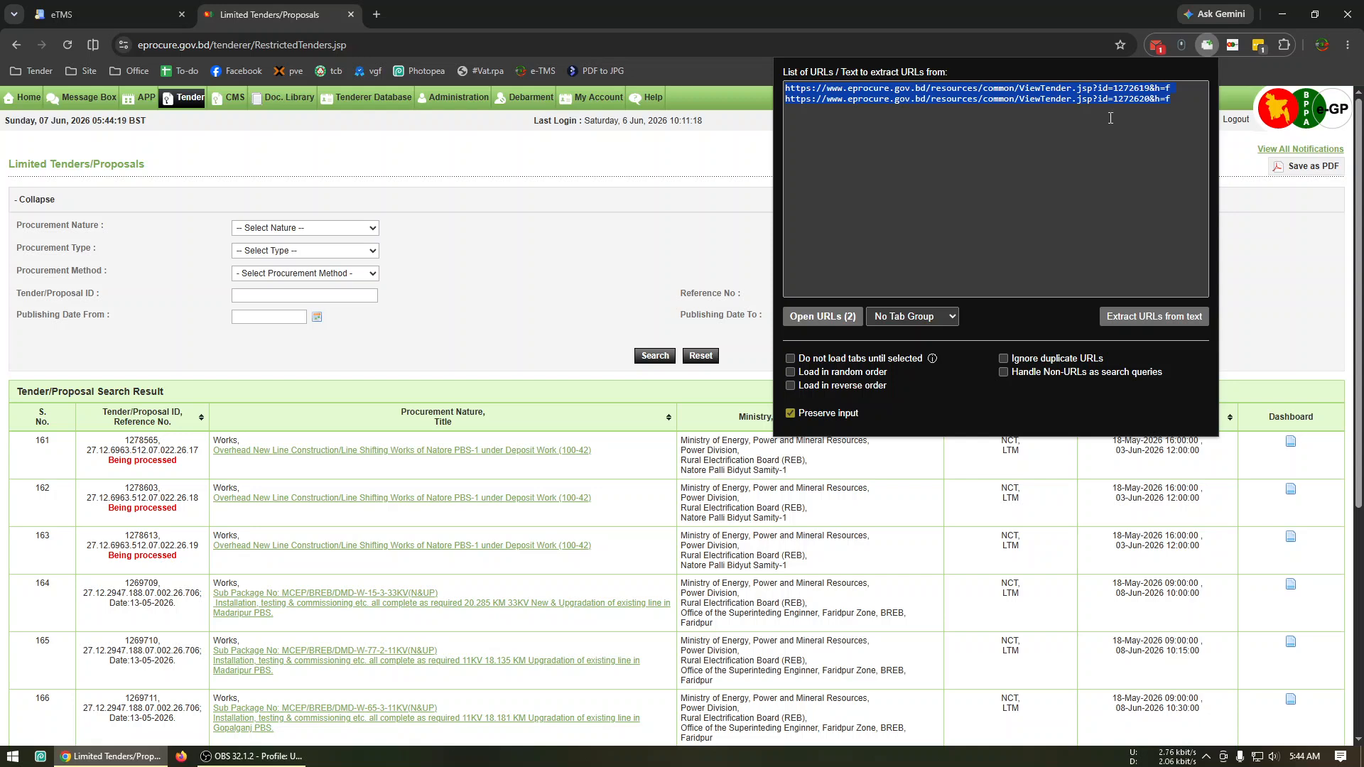
pyautogui.click(1141, 98)
pyautogui.moveTo(1151, 90); pyautogui.dragTo(1145, 88)
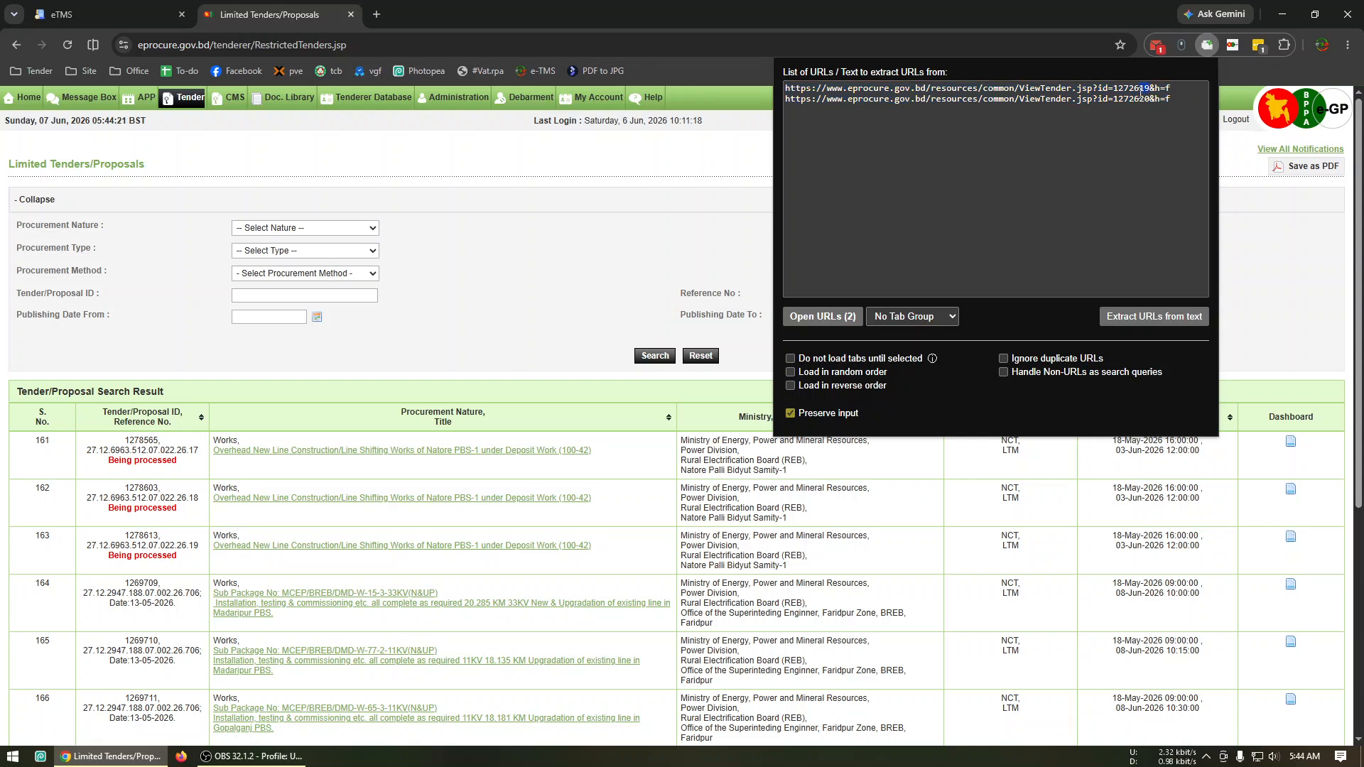
pyautogui.click(314, 293)
pyautogui.write('1272619')
pyautogui.click(654, 356)
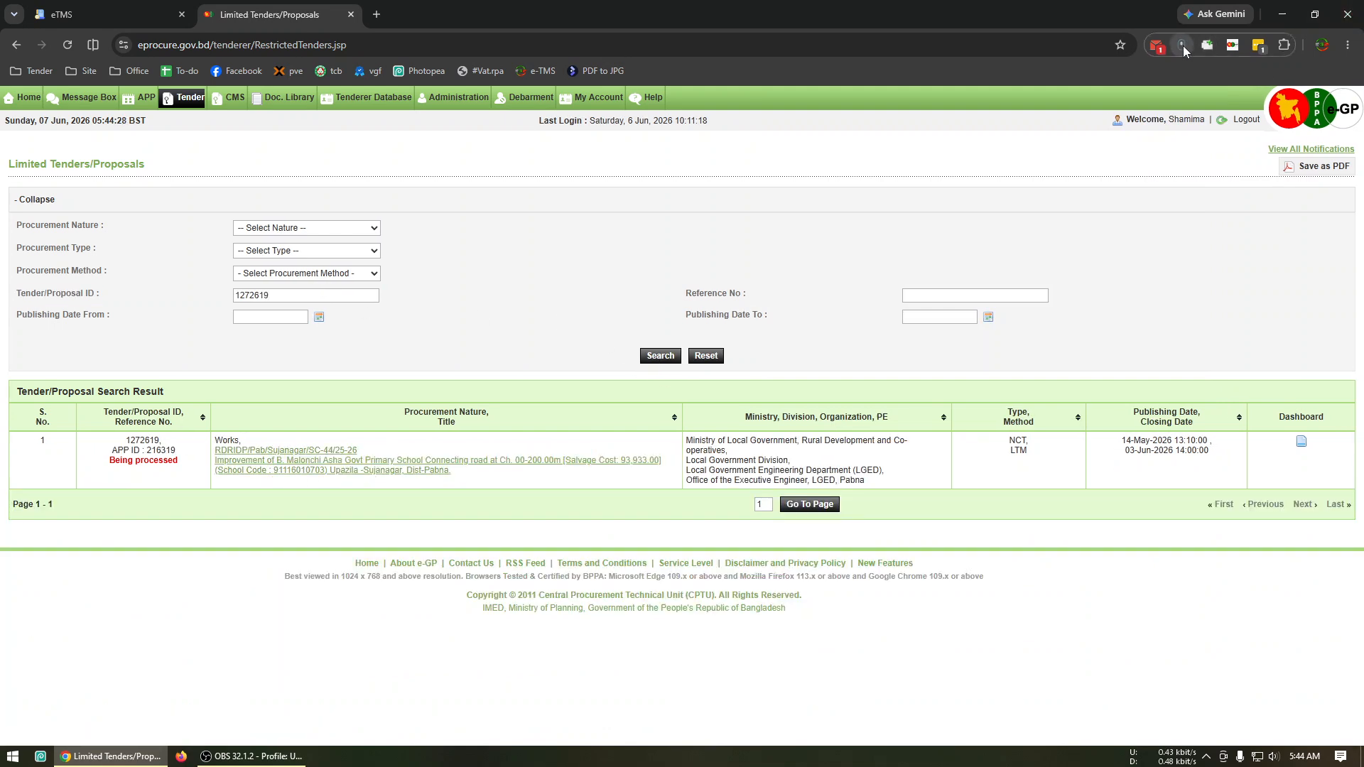
pyautogui.click(273, 471)
# Search the limited tenders for tender ID 1272620 and open its notice.
pyautogui.click(319, 297)
pyautogui.press('BackSpace')
pyautogui.press('BackSpace')
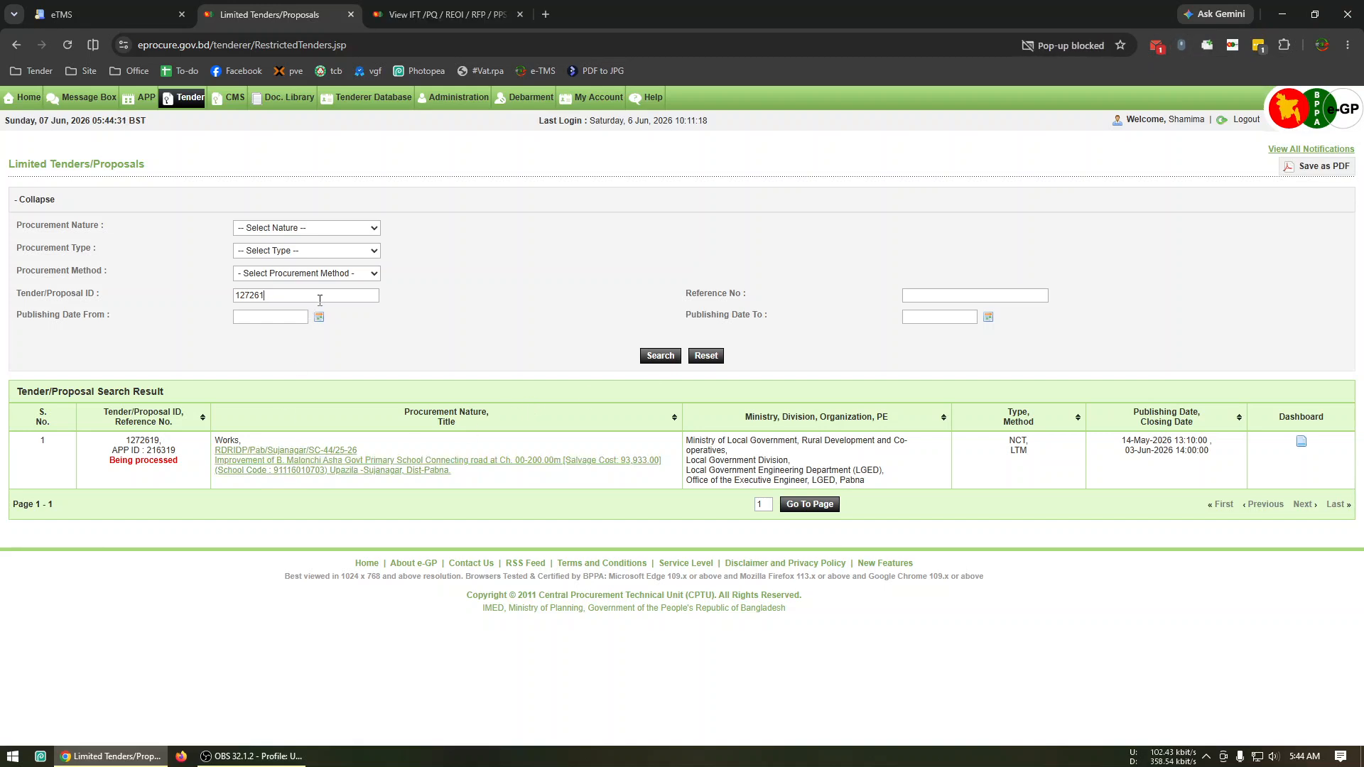
pyautogui.write('20')
pyautogui.click(660, 357)
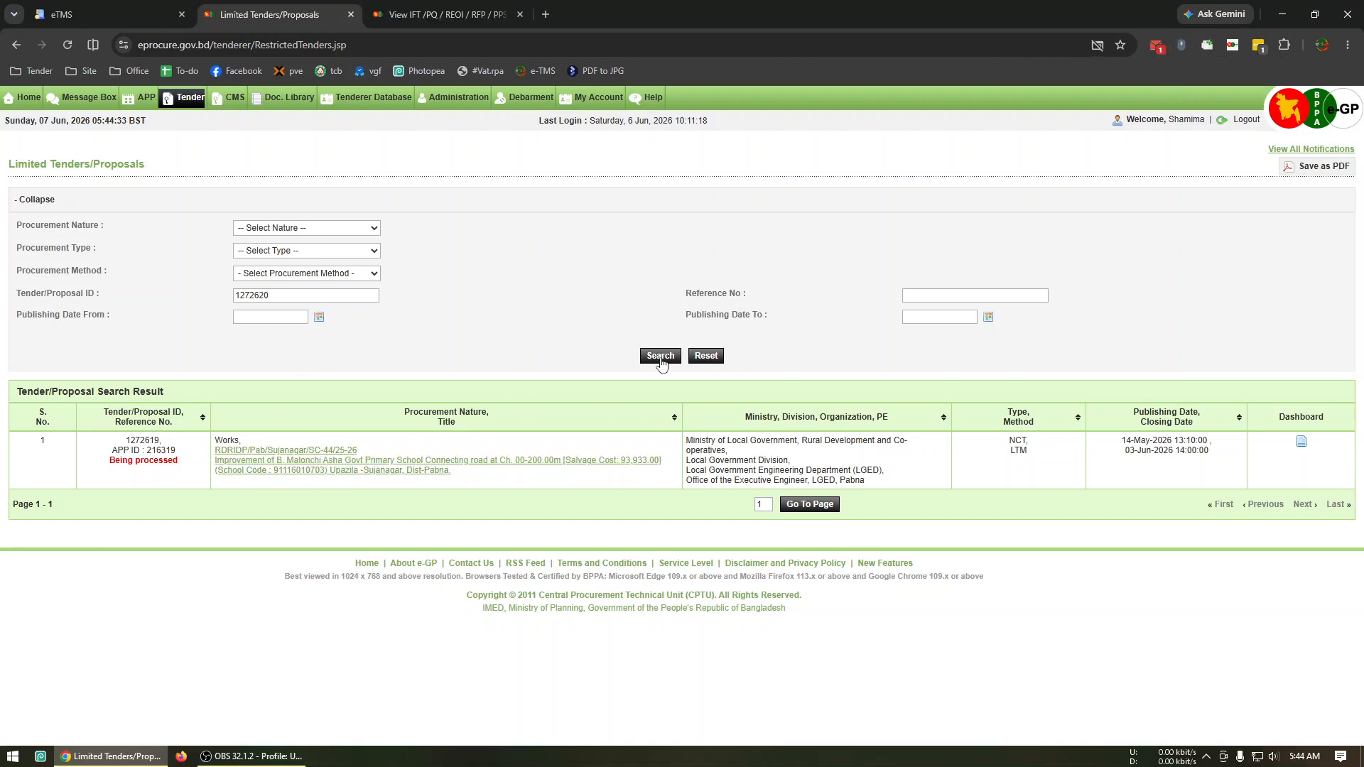
pyautogui.click(324, 469)
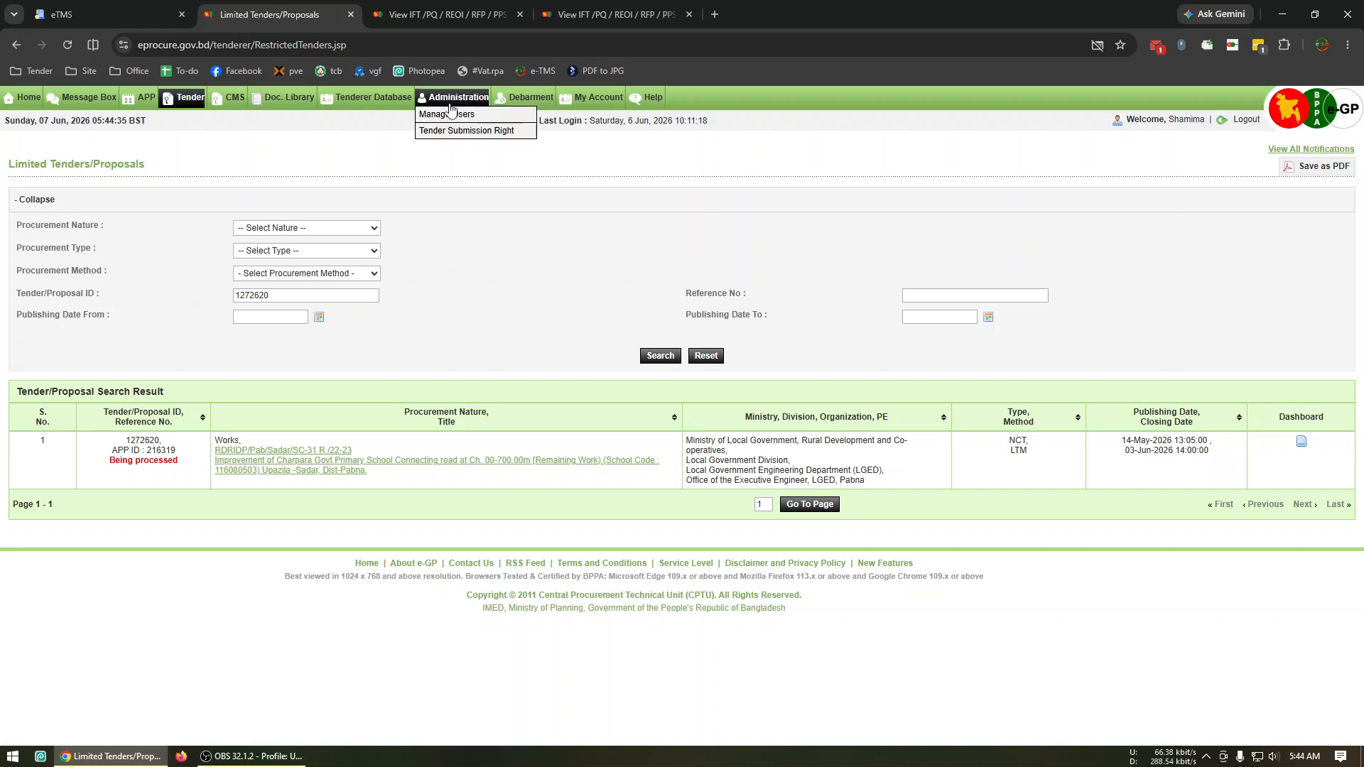
# Run the bookmarked UI.Vision macro on the open tender notices and load the TenderData CSV into a new LTM notice in eTMS.
pyautogui.click(15, 72)
pyautogui.click(41, 103)
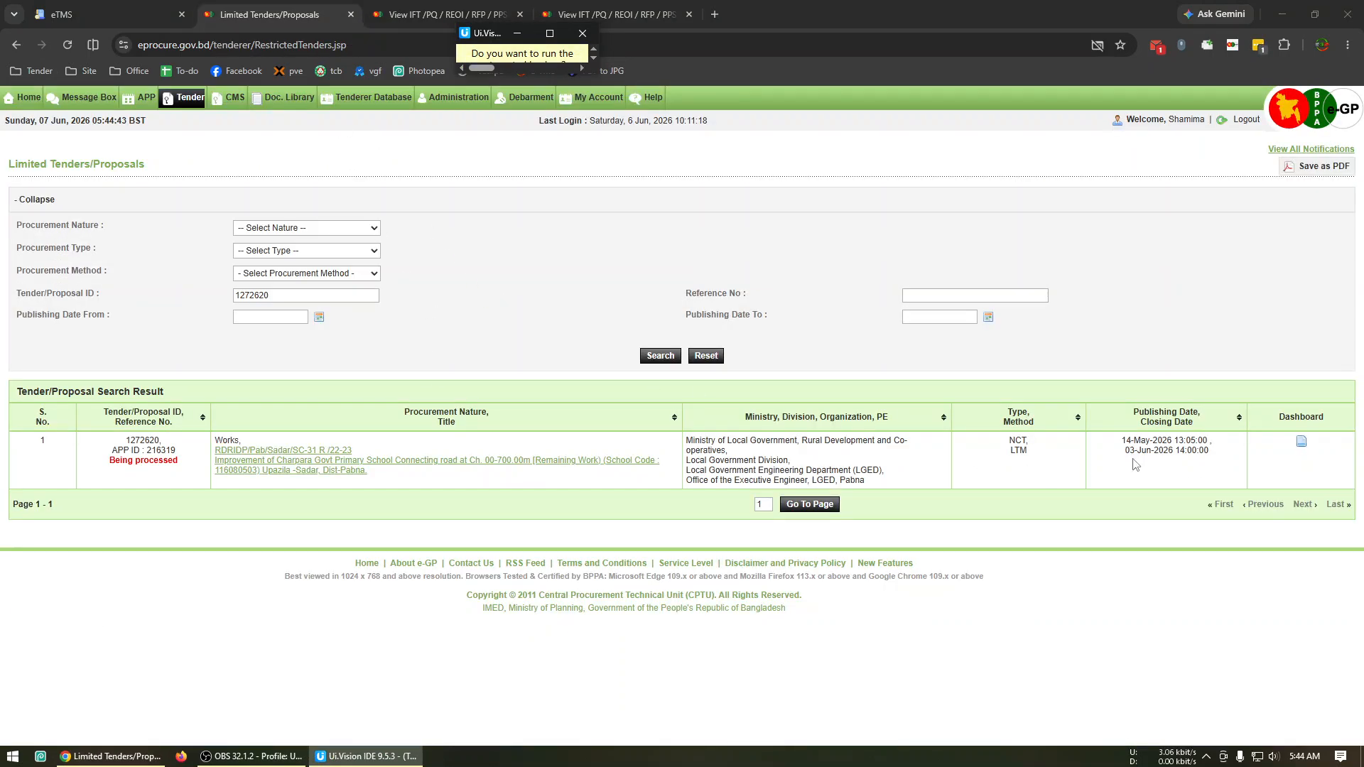
pyautogui.click(61, 12)
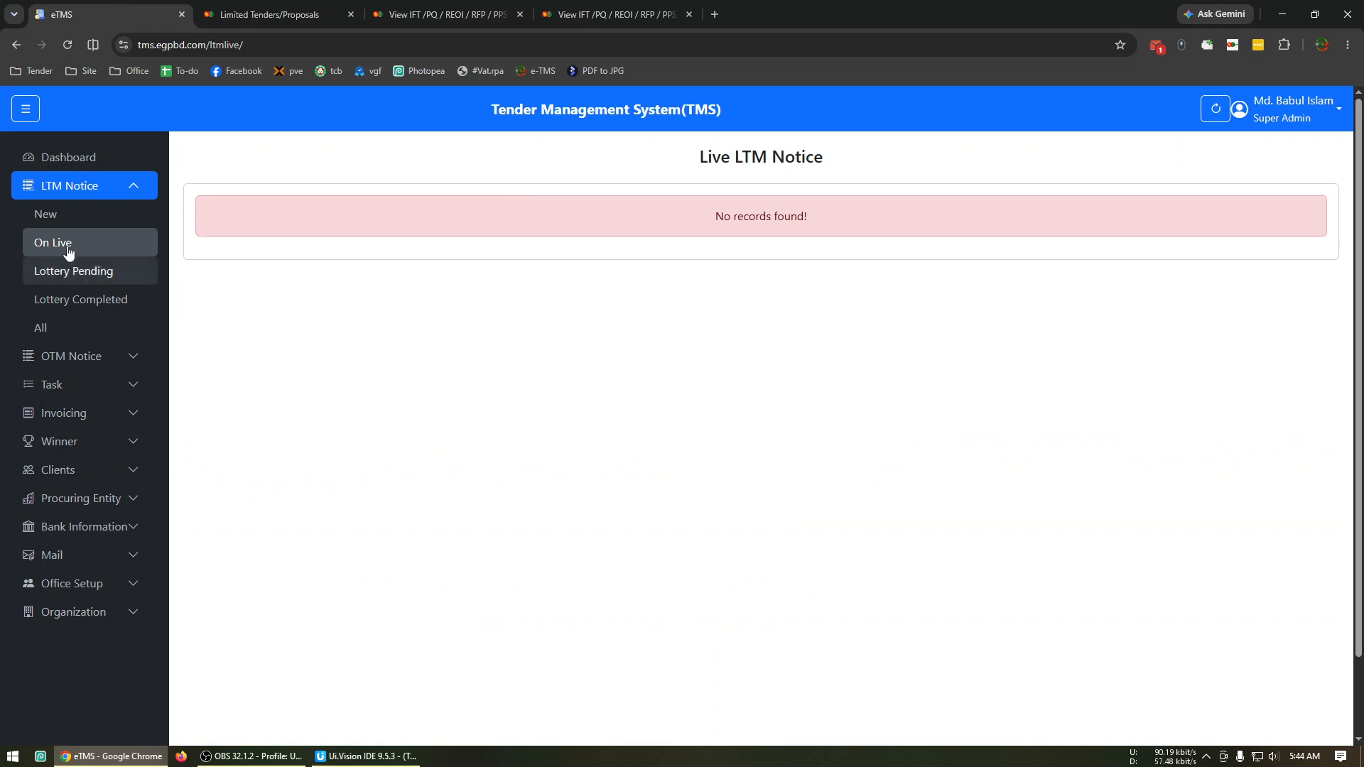
pyautogui.click(46, 214)
pyautogui.click(643, 184)
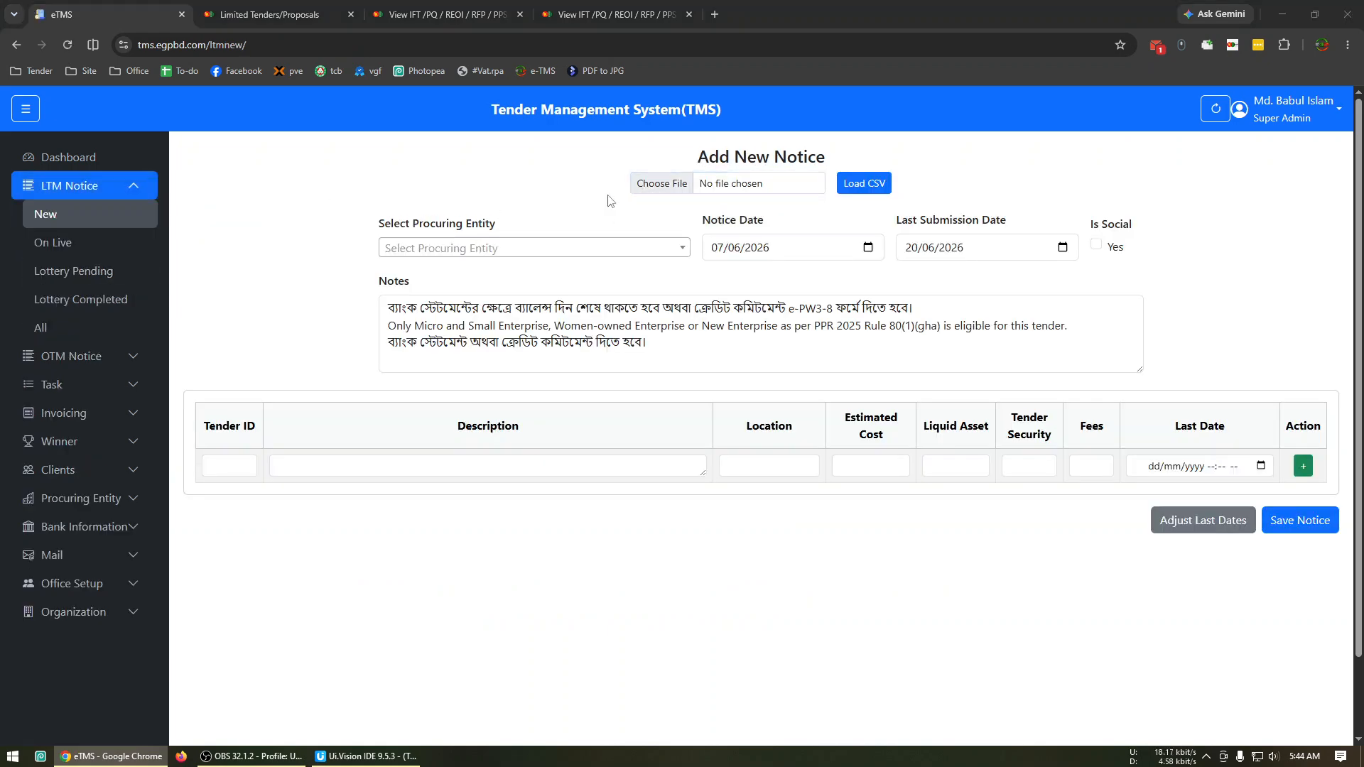
pyautogui.doubleClick(197, 105)
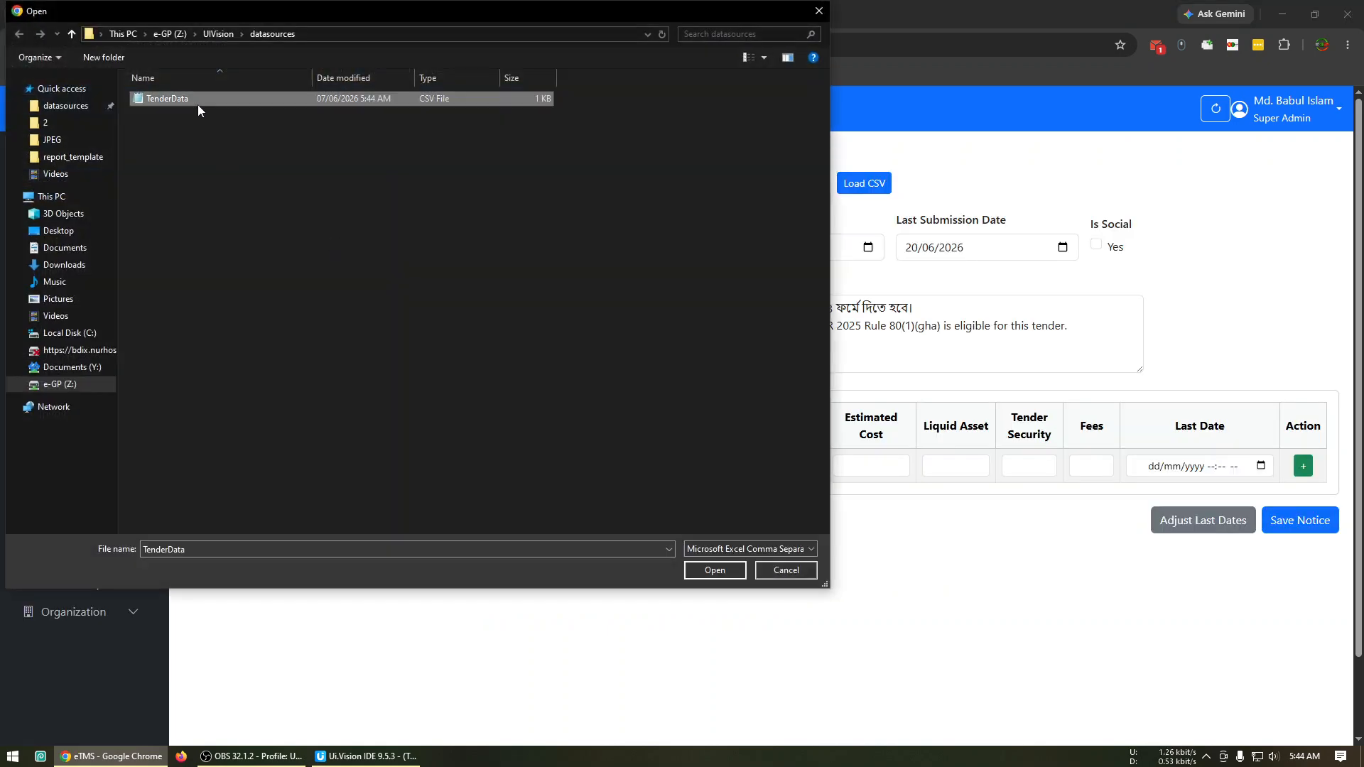
pyautogui.click(864, 184)
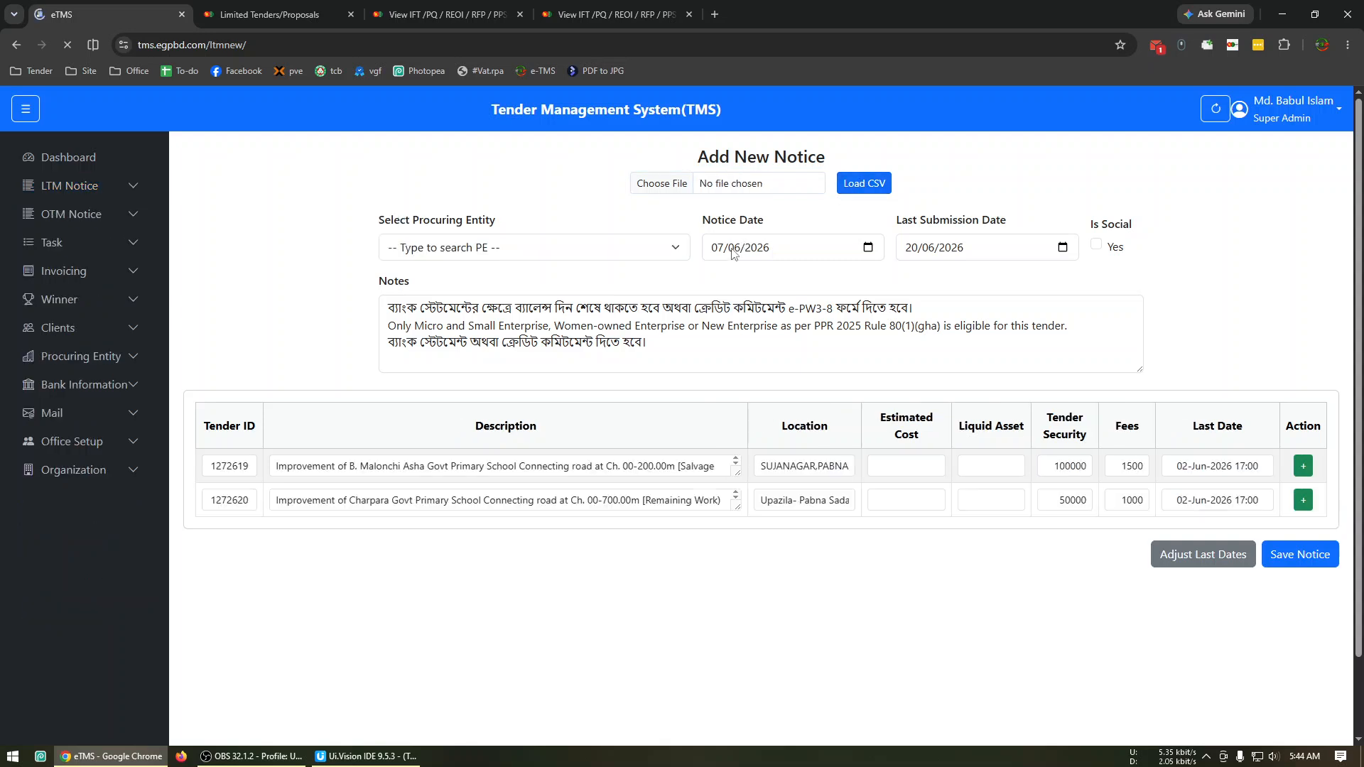
# Set the new notice's notice date to 14/05/2026 and its last submission date to 02/06/2026.
pyautogui.click(717, 249)
pyautogui.write('1405')
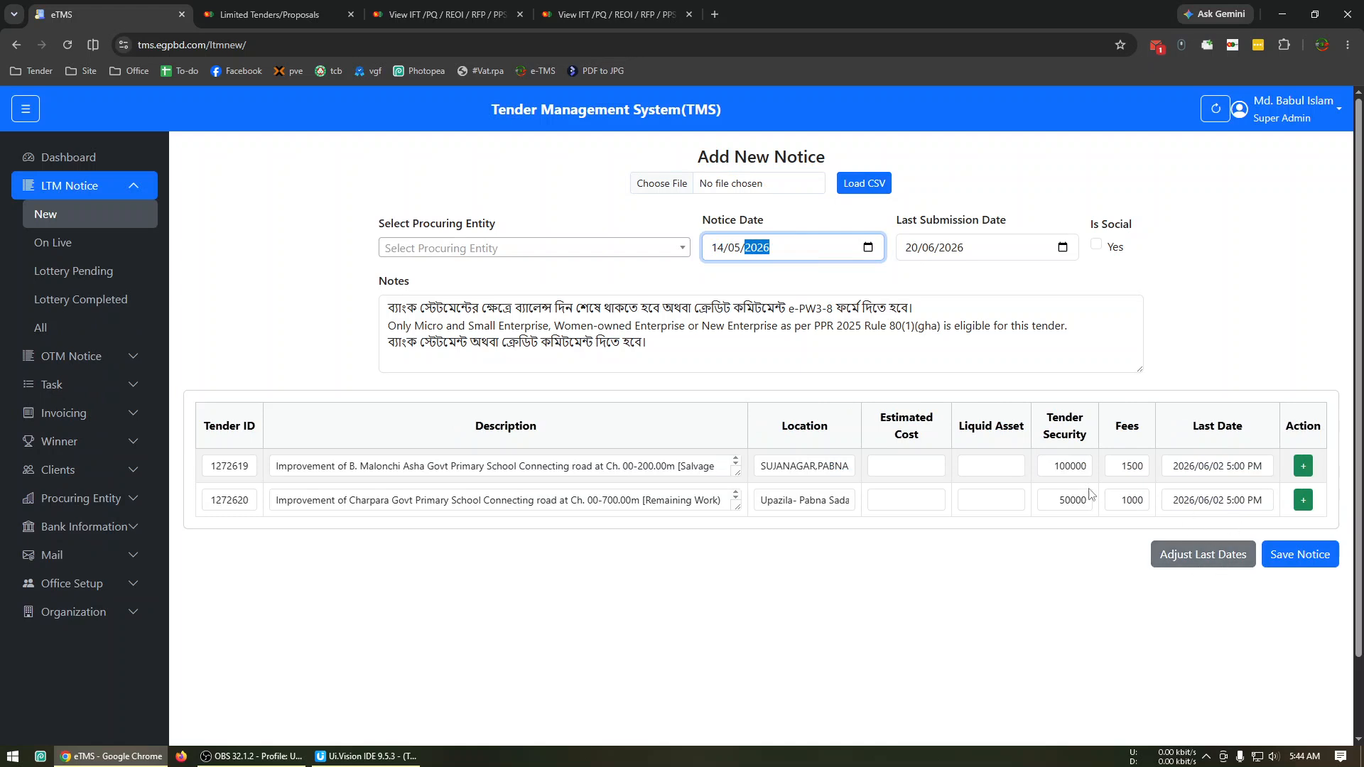
pyautogui.click(914, 259)
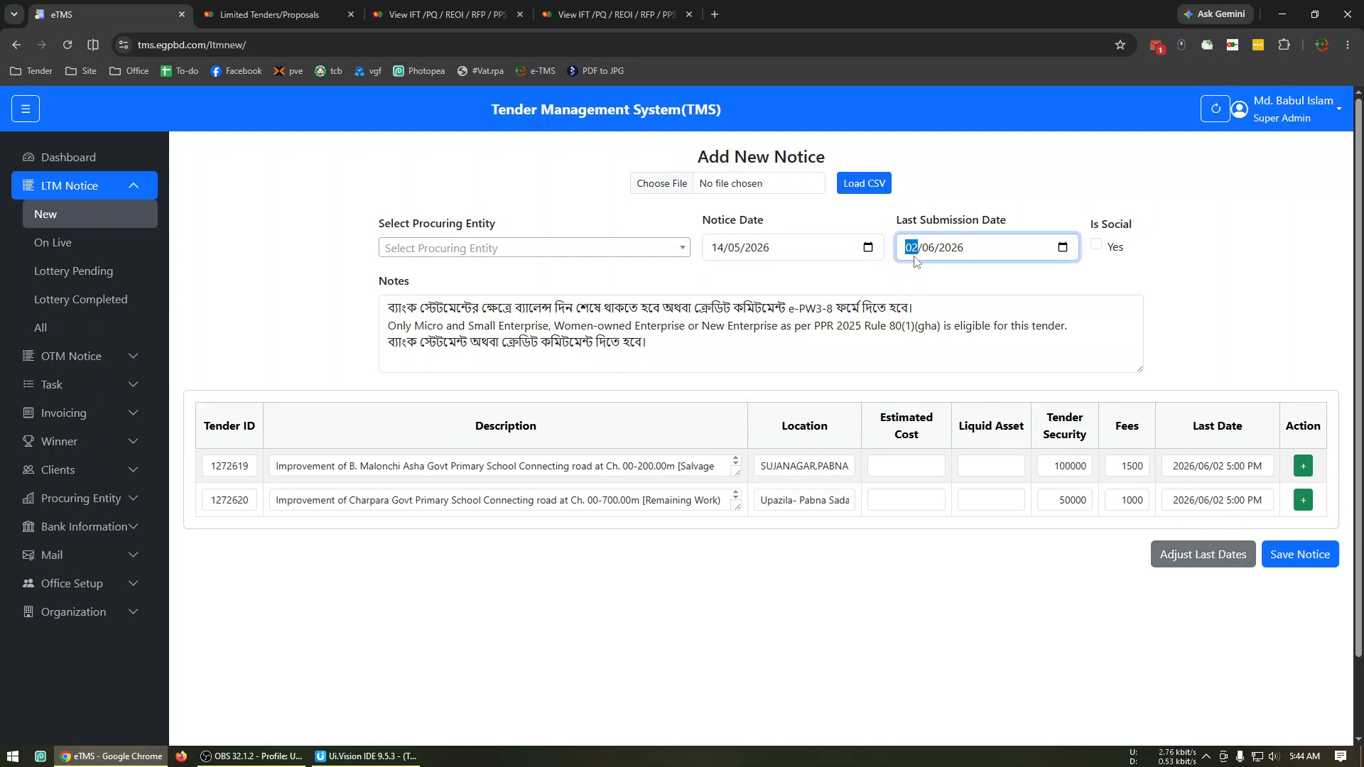
# Set the new notice's procuring entity to XEN, LGED, Pabna and delete everything after the first line of the notes.
pyautogui.click(444, 249)
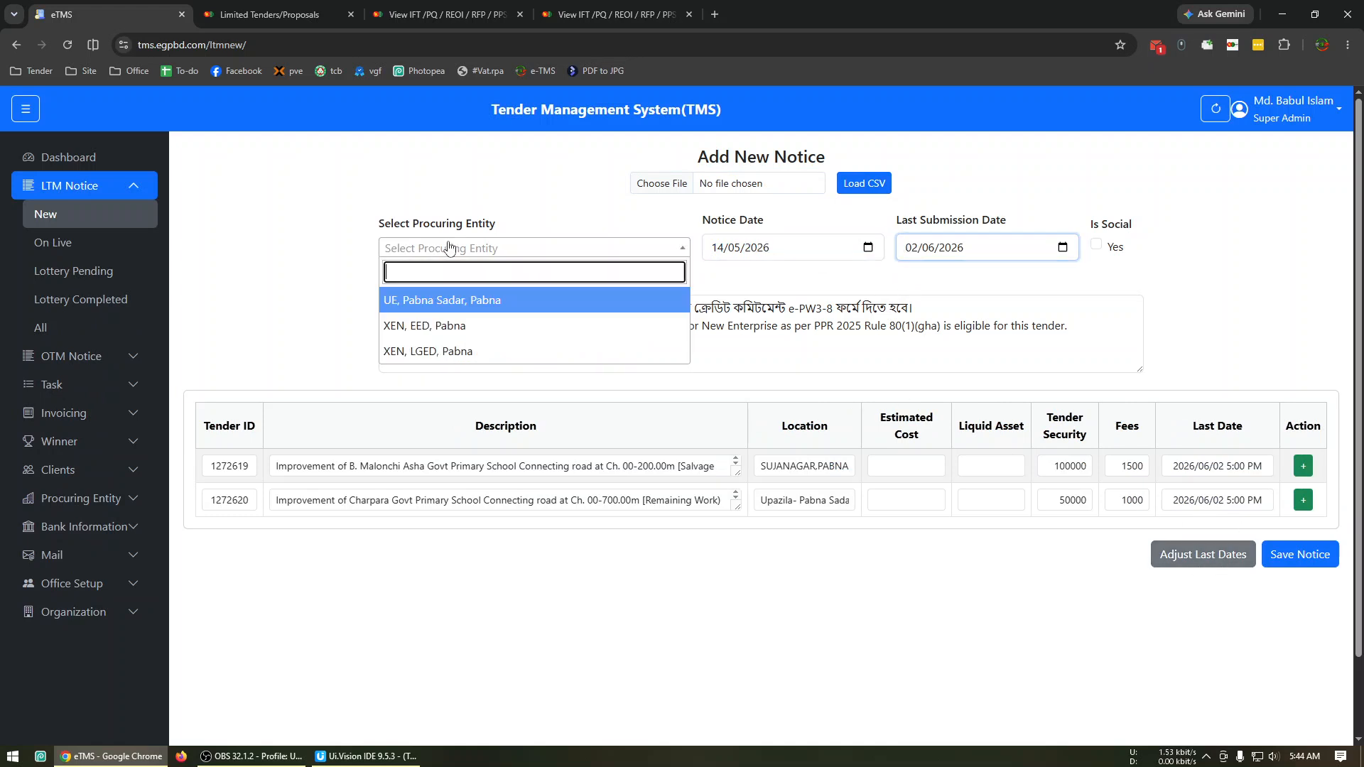
pyautogui.click(522, 353)
pyautogui.moveTo(522, 359); pyautogui.dragTo(1044, 296)
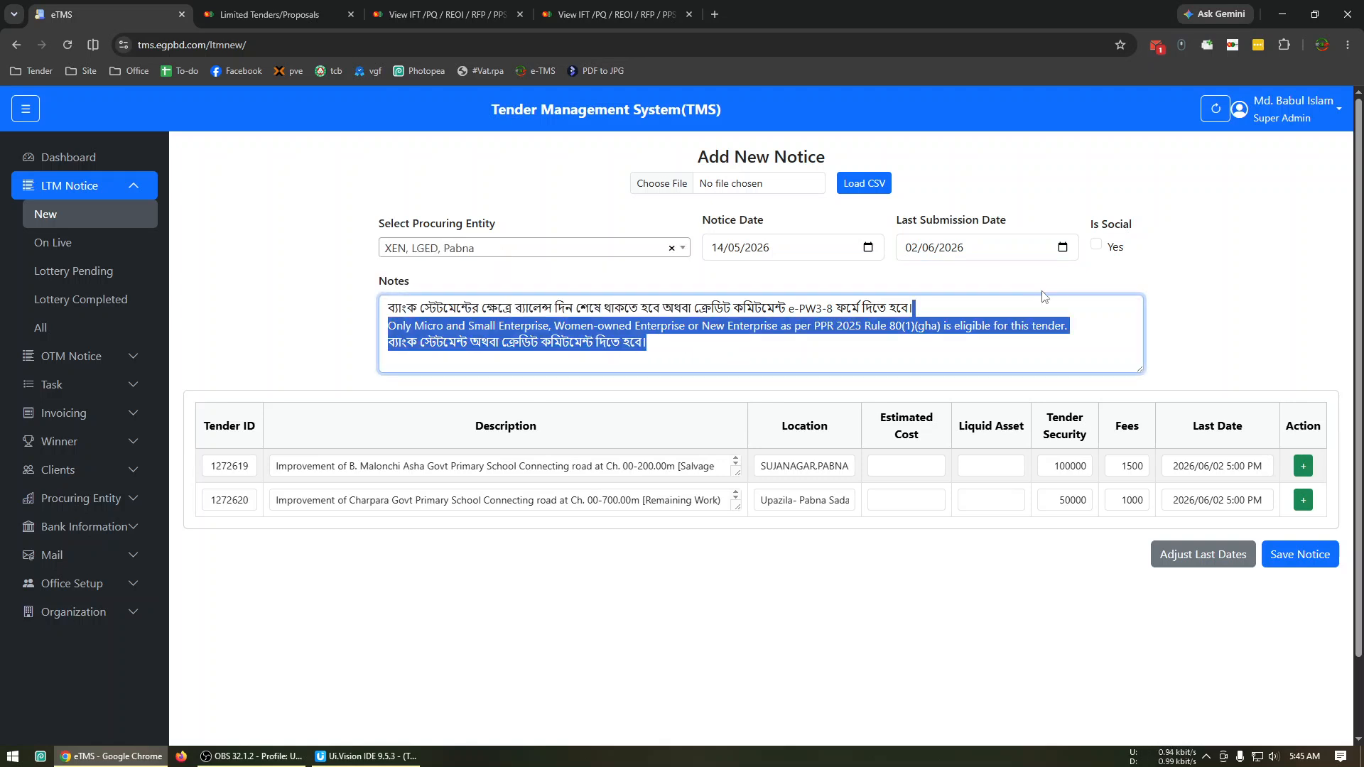
pyautogui.press('BackSpace')
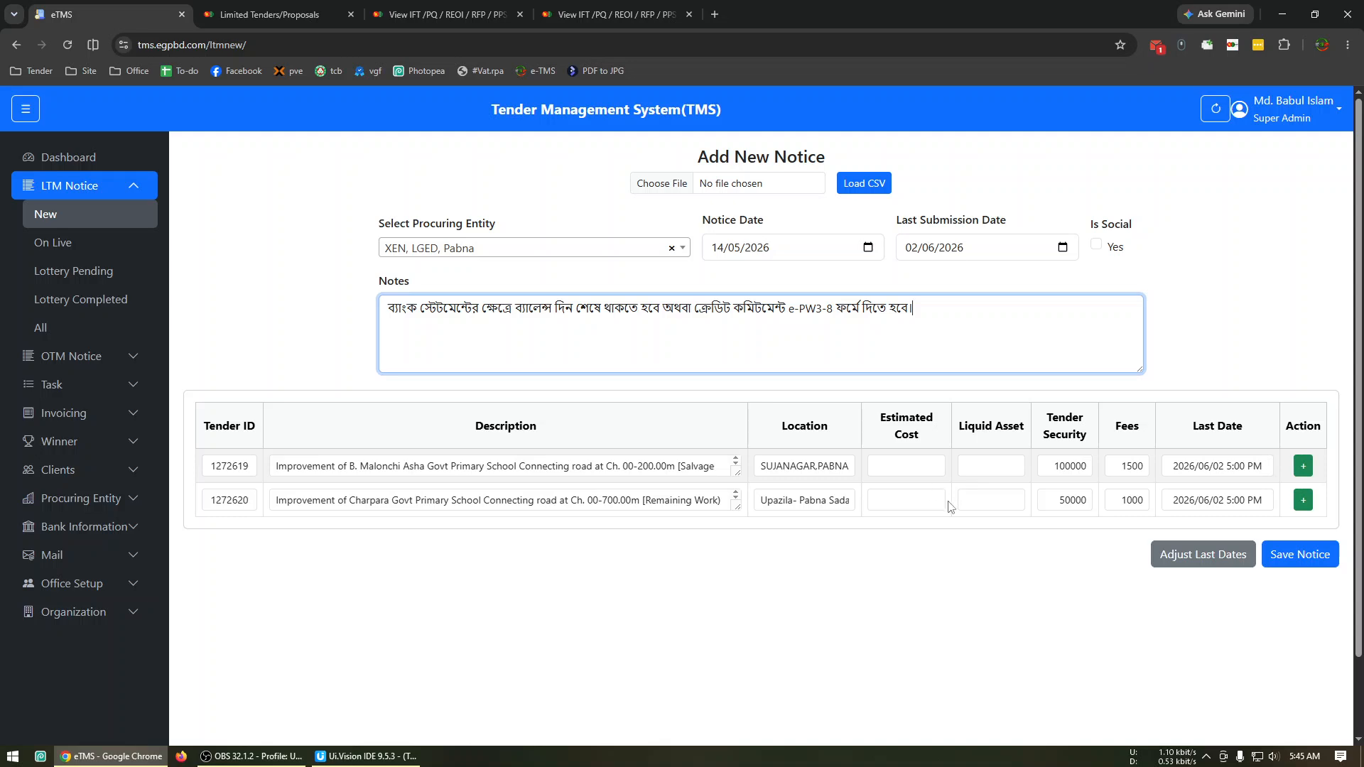
# Open the Tenderer's Quoted Price form from the documents of tenders 1272619 and 1272620, each from its open e-GP notice.
pyautogui.click(511, 7)
pyautogui.scroll(-3, 922, 484)
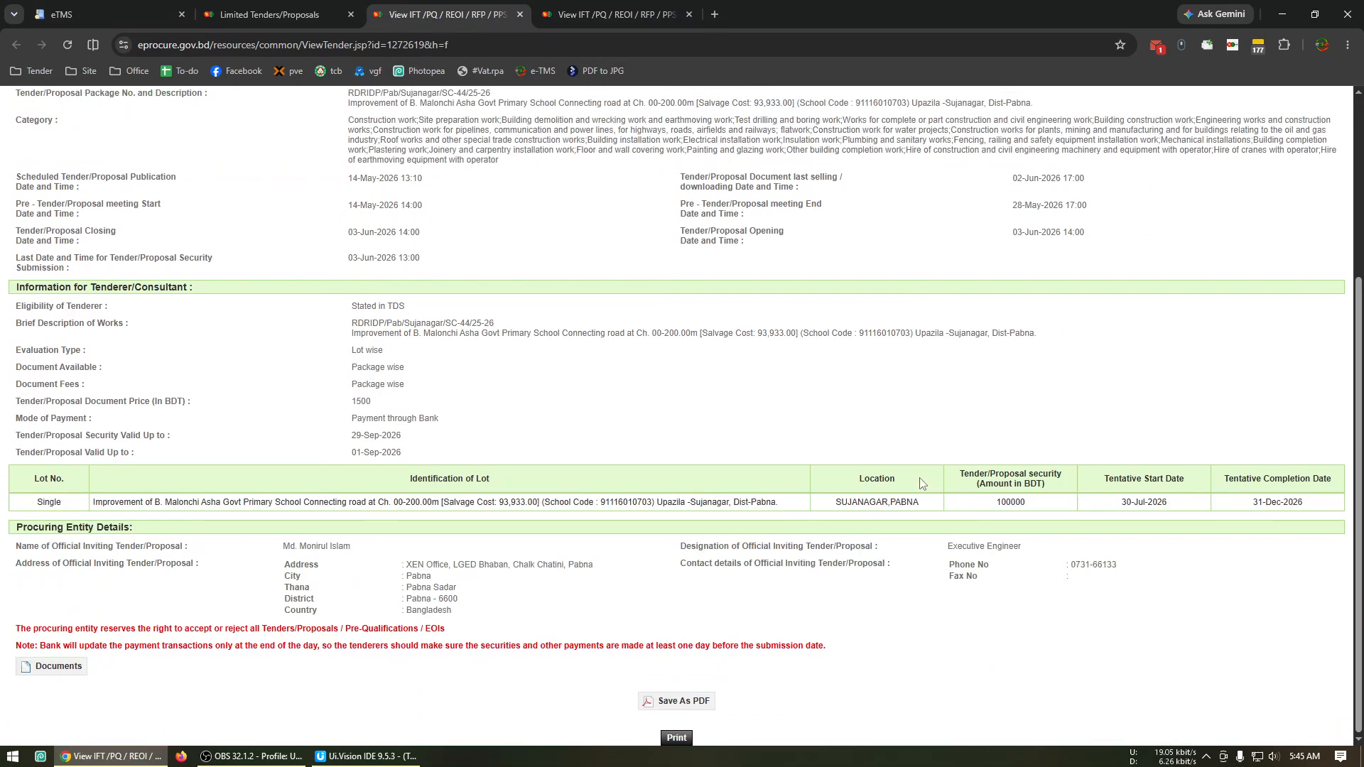
pyautogui.click(59, 668)
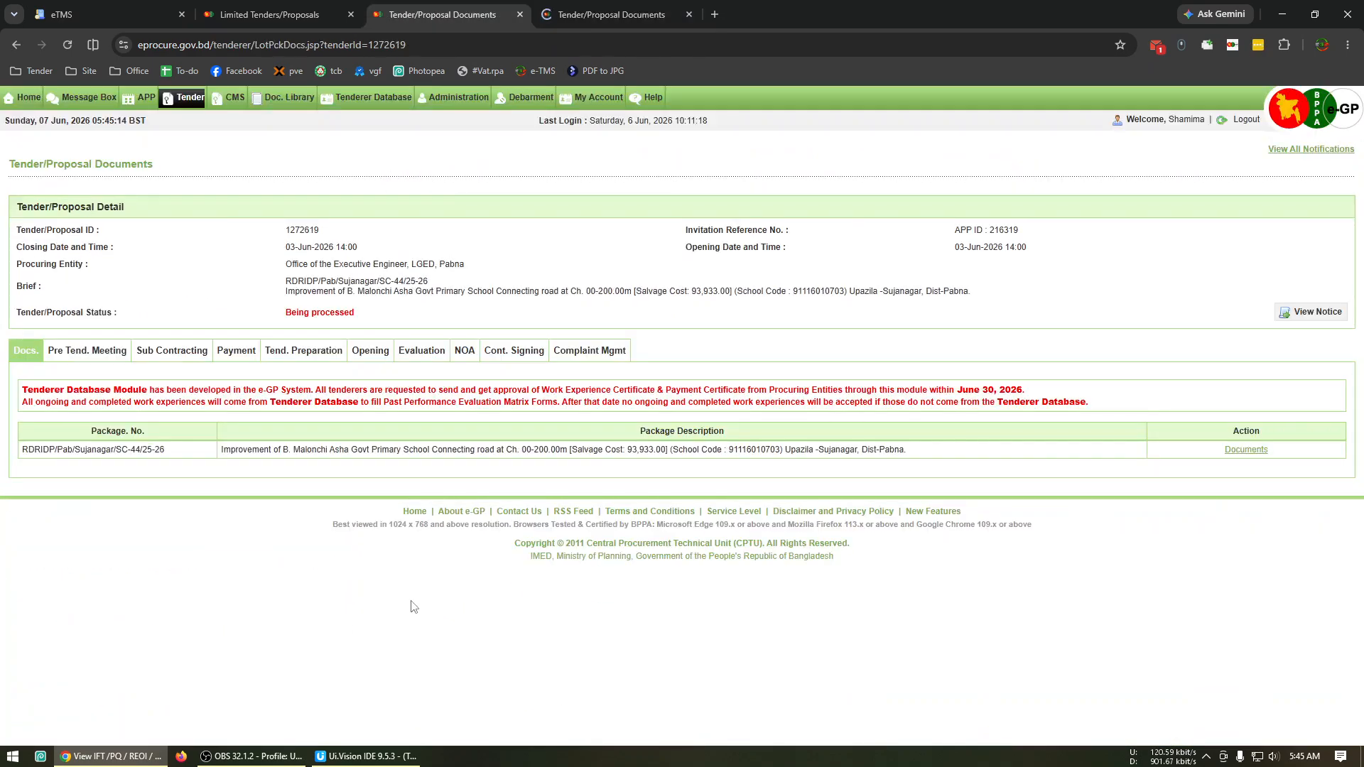
pyautogui.click(1248, 450)
pyautogui.scroll(-9, 605, 587)
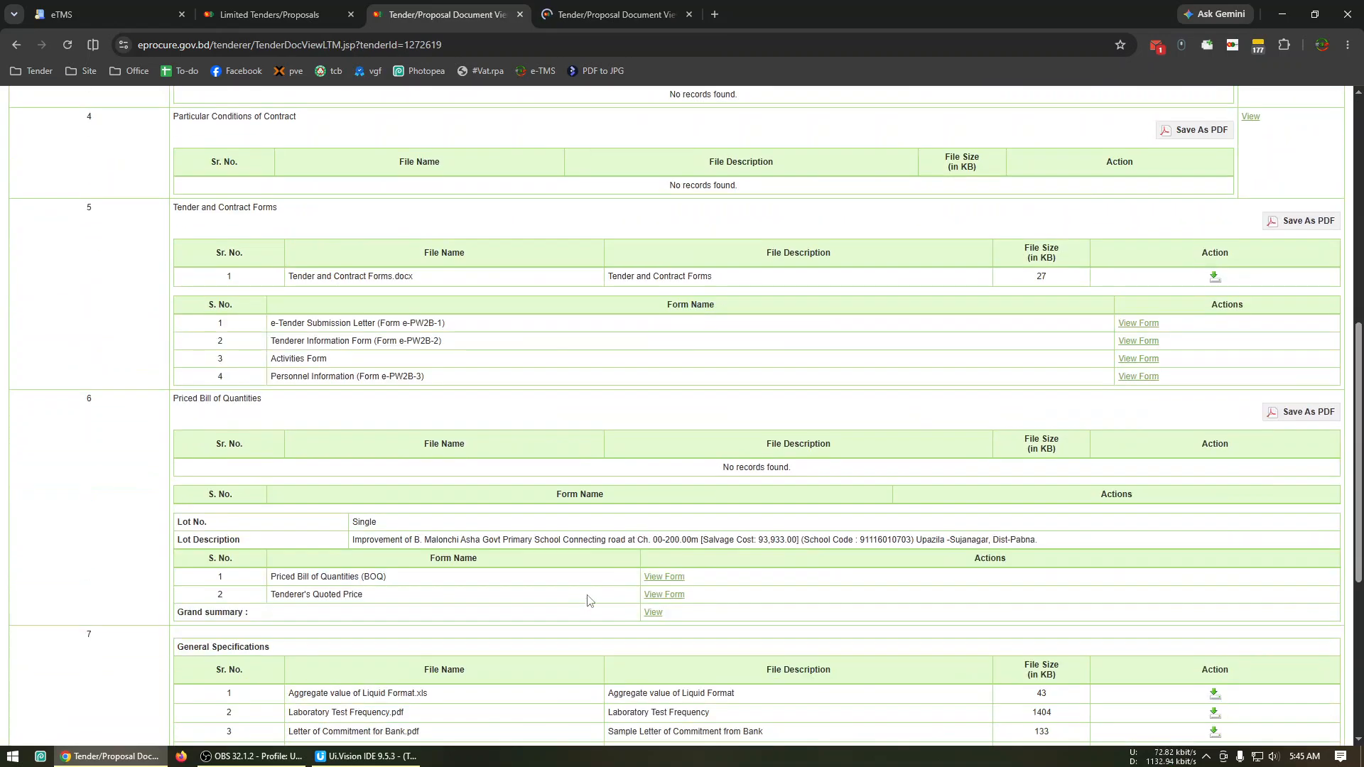
pyautogui.scroll(-3, 609, 581)
pyautogui.click(660, 384)
pyautogui.hotkey('ctrl', 'Tab')
pyautogui.scroll(-8, 660, 389)
pyautogui.click(664, 595)
# Copy tender 1272619's total estimated cost from its quoted price form into its eTMS estimated cost as 3951474.
pyautogui.click(421, 11)
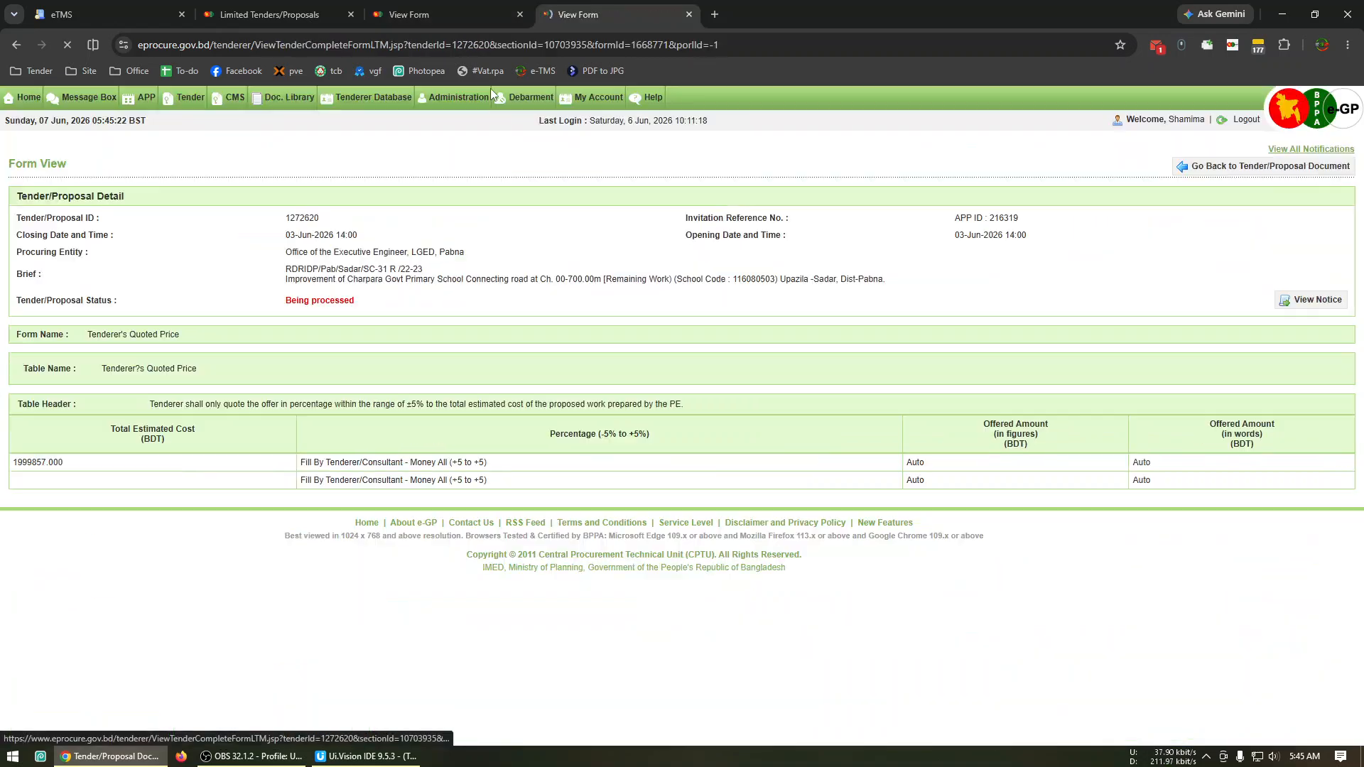
pyautogui.doubleClick(28, 462)
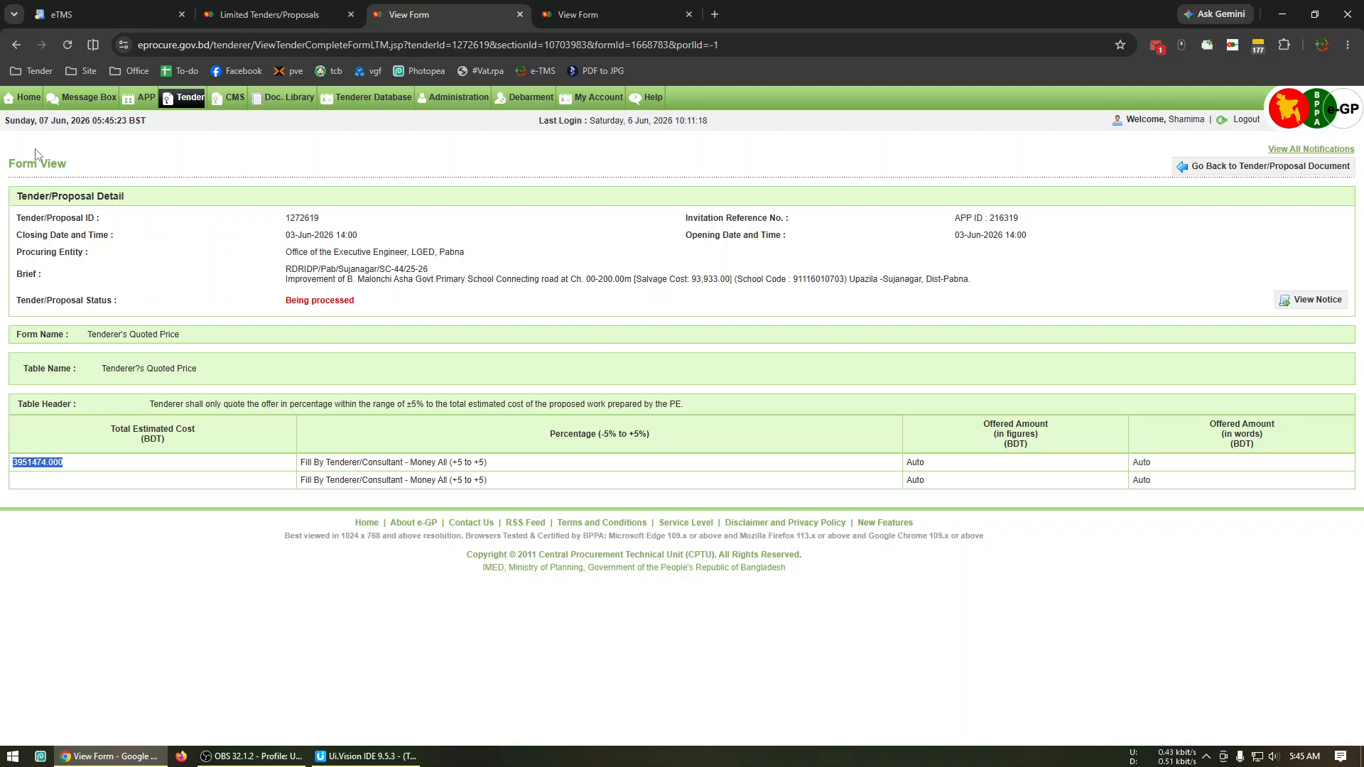
pyautogui.click(88, 10)
pyautogui.click(934, 466)
pyautogui.write('3951474')
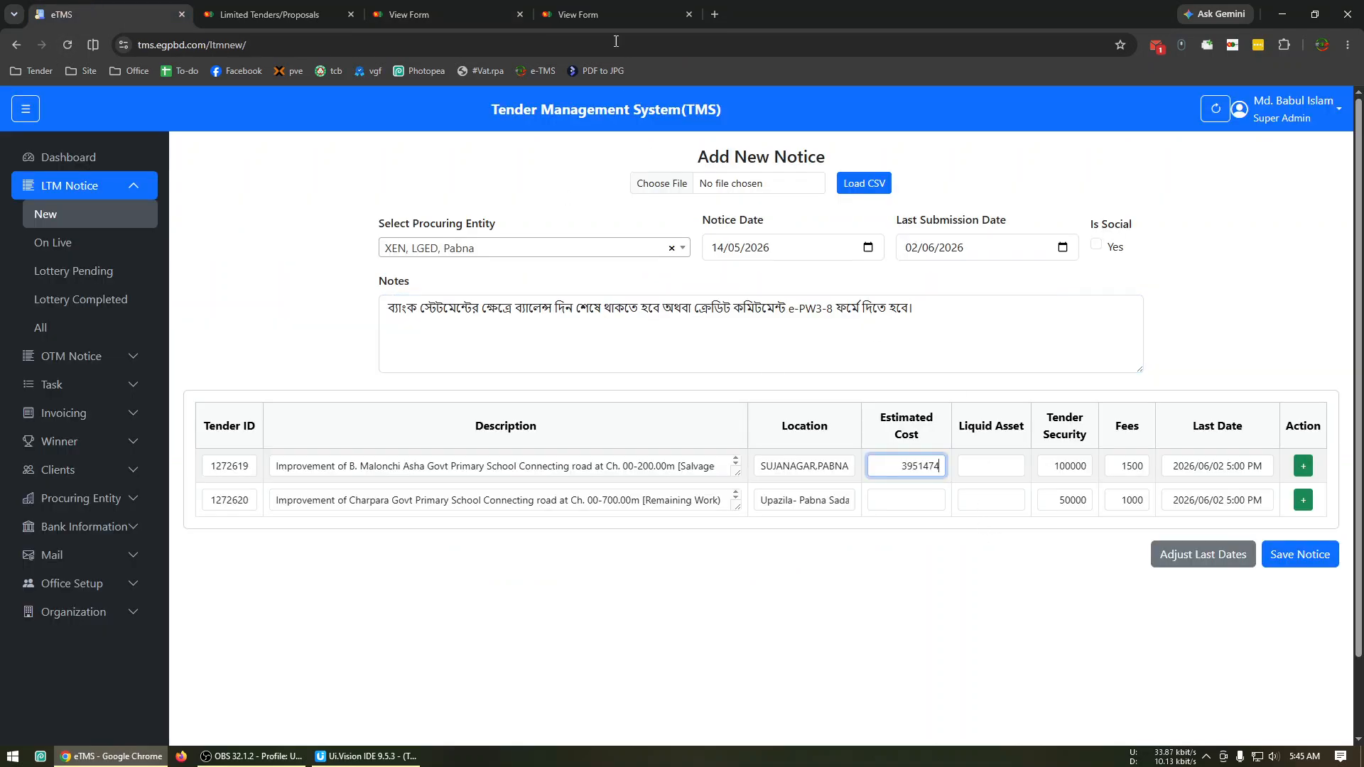
# Copy tender 1272620's total estimated cost from its quoted price form into its eTMS estimated cost as 1999857.
pyautogui.click(611, 14)
pyautogui.doubleClick(35, 462)
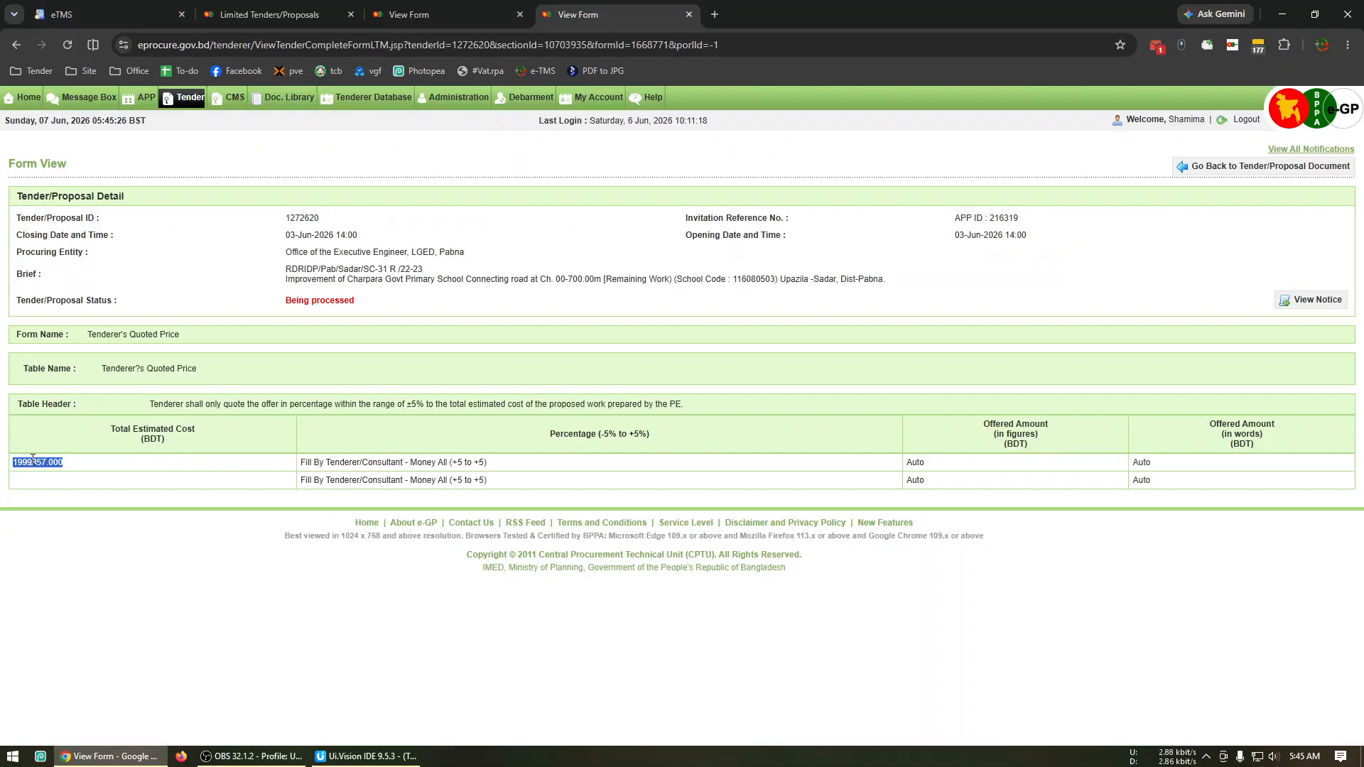
pyautogui.click(45, 8)
pyautogui.click(918, 500)
pyautogui.write('1999857')
# Set the liquid asset to 2000000 for tender 1272619 and 1000000 for tender 1272620, and save the notice.
pyautogui.click(1016, 466)
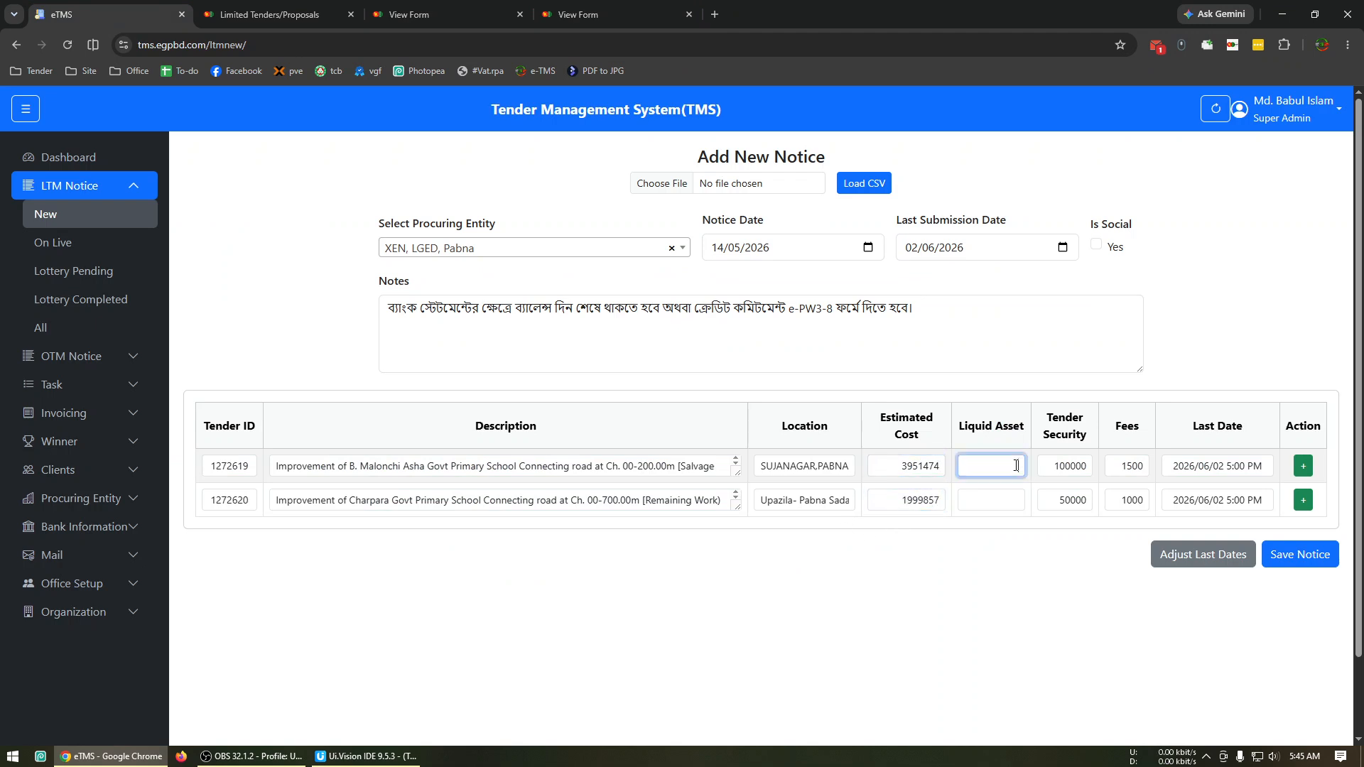
pyautogui.write('2000000')
pyautogui.click(1004, 492)
pyautogui.write('1000000')
pyautogui.click(1083, 625)
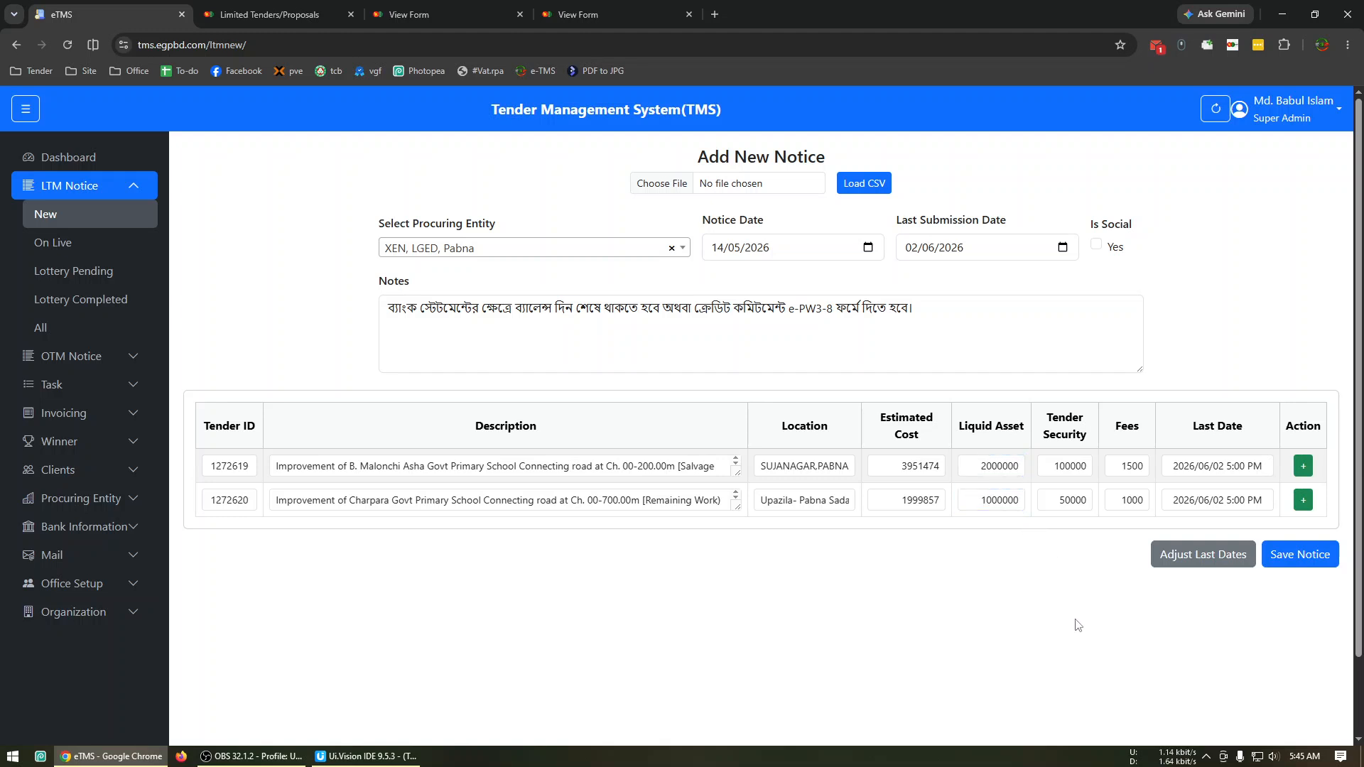
pyautogui.click(1310, 565)
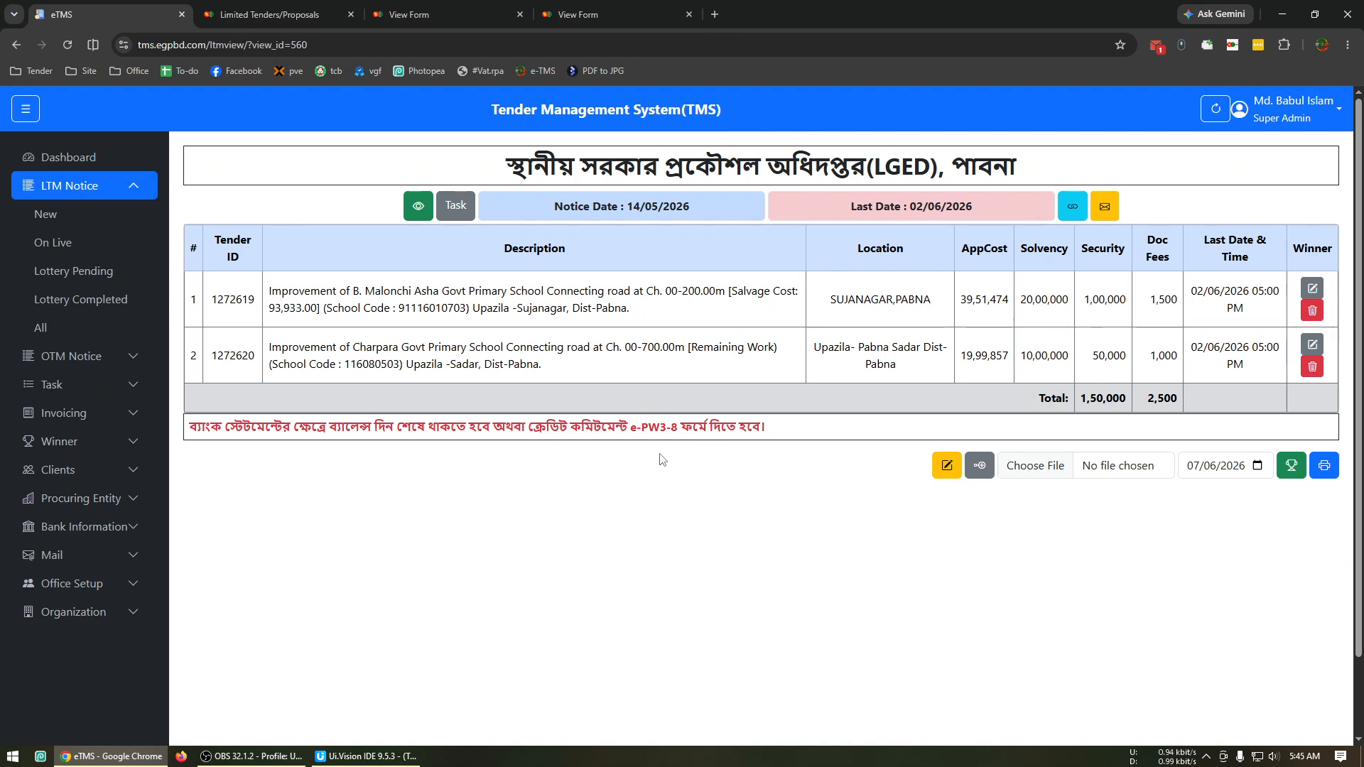
# View the saved notice's mail status and email send log, and return to the notice.
pyautogui.click(1105, 206)
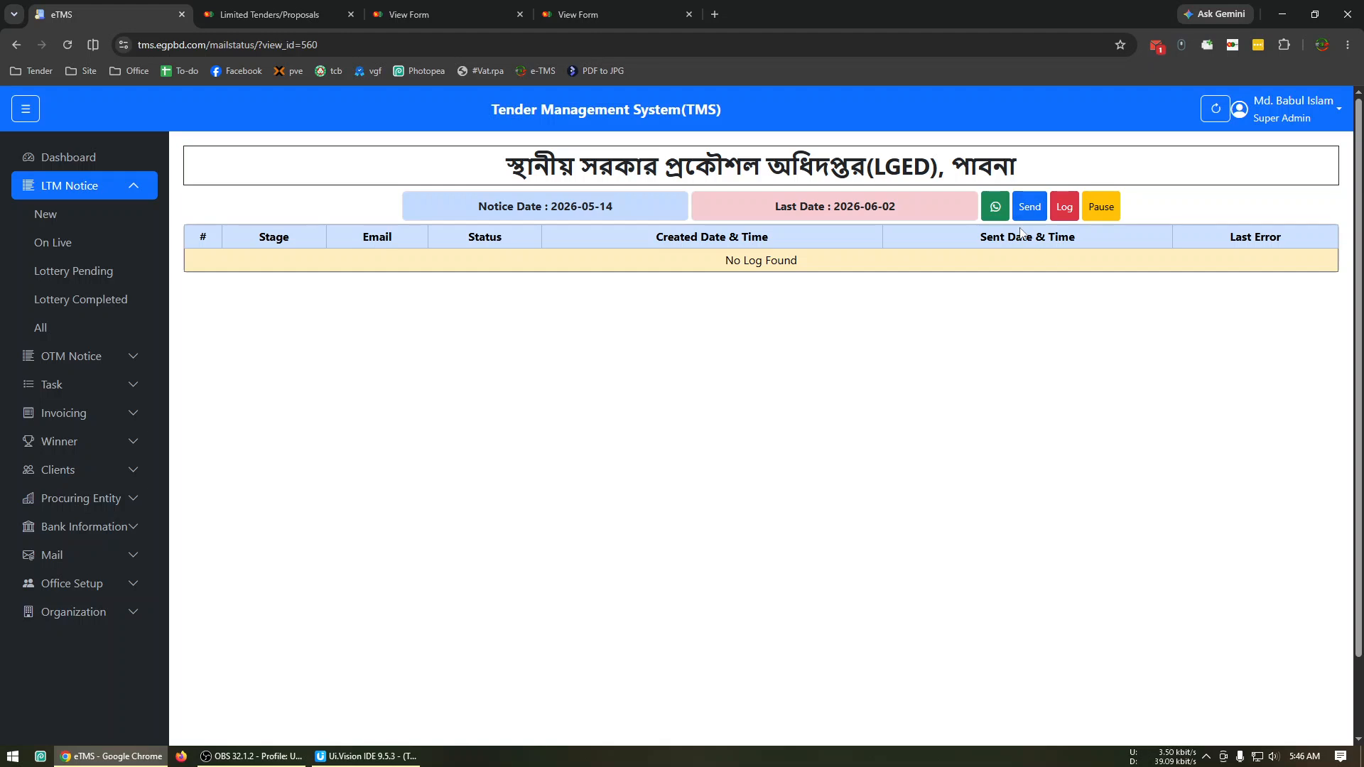
pyautogui.click(1063, 221)
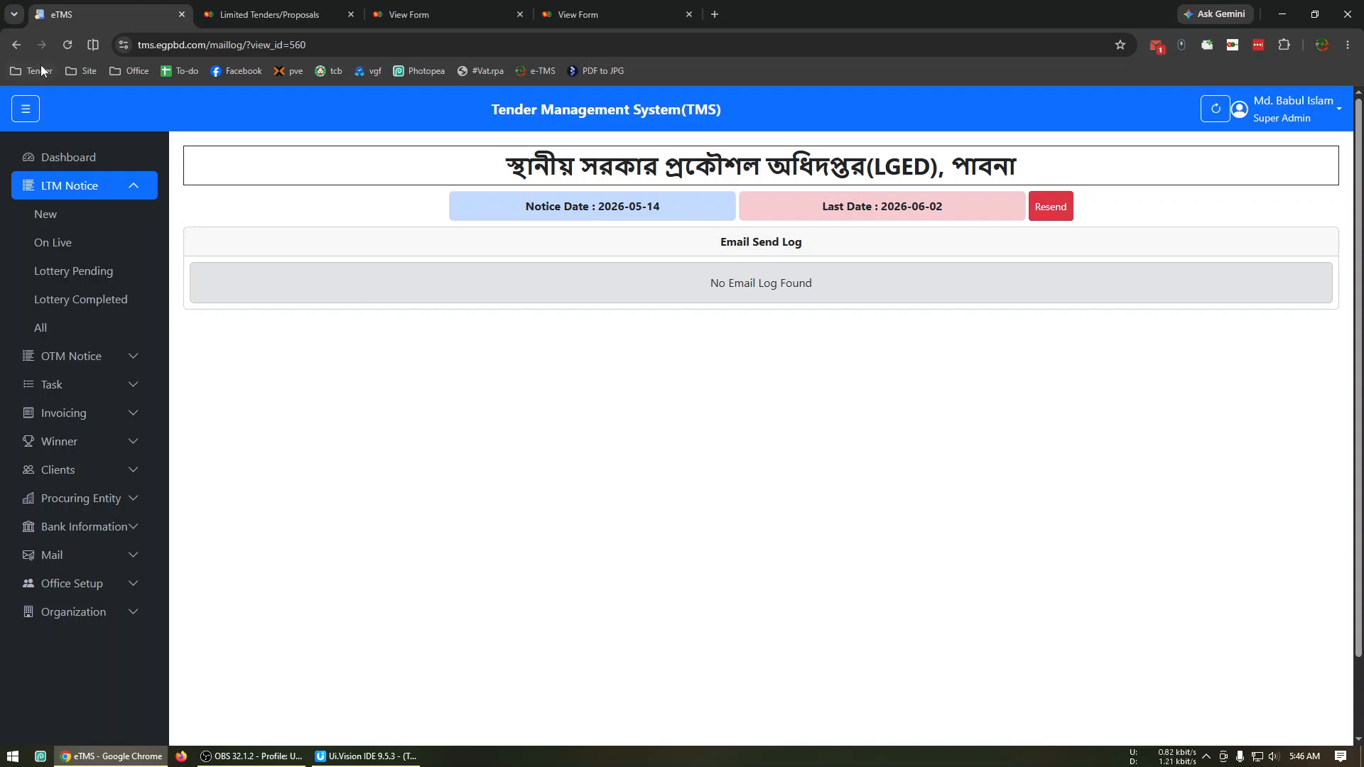
pyautogui.click(14, 44)
pyautogui.click(14, 44)
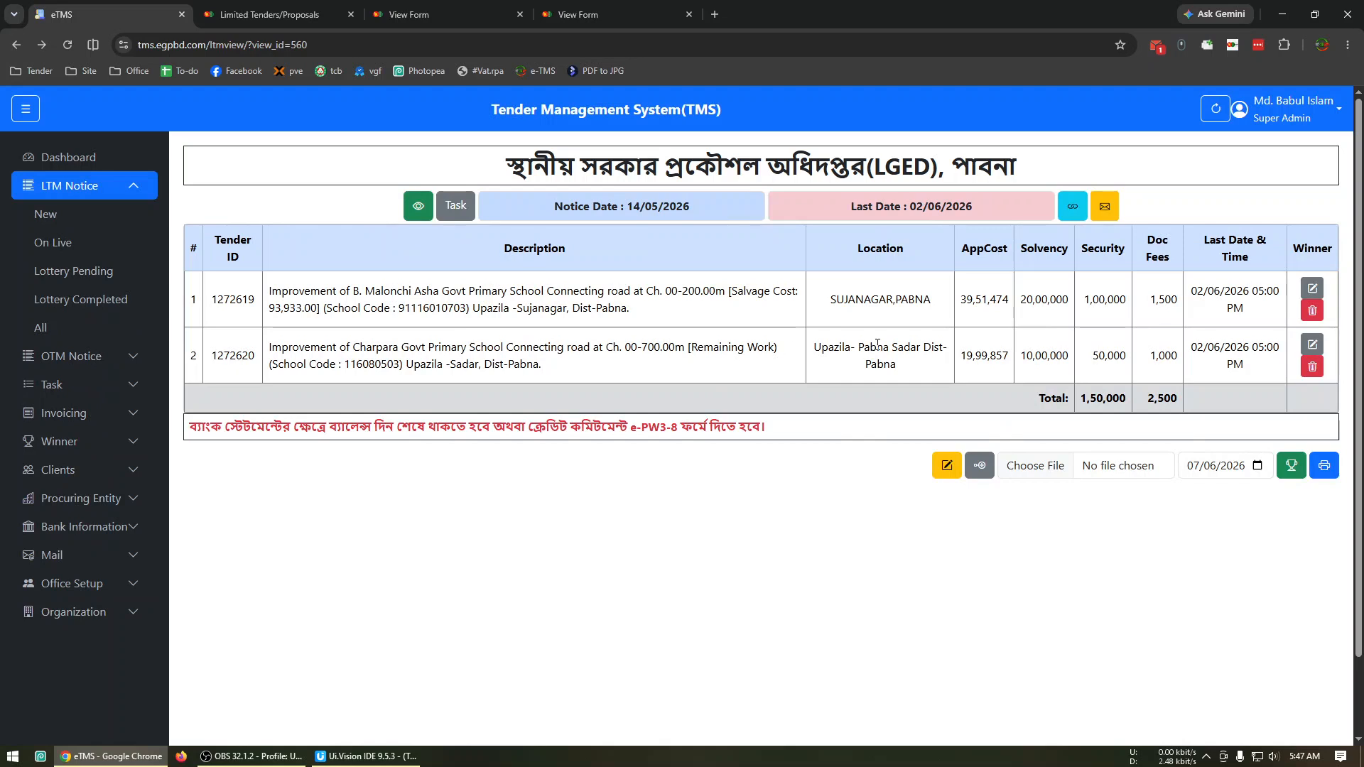
# Look at the page for adding a tender to the notice, and review the notice's mail status and email log again.
pyautogui.click(979, 466)
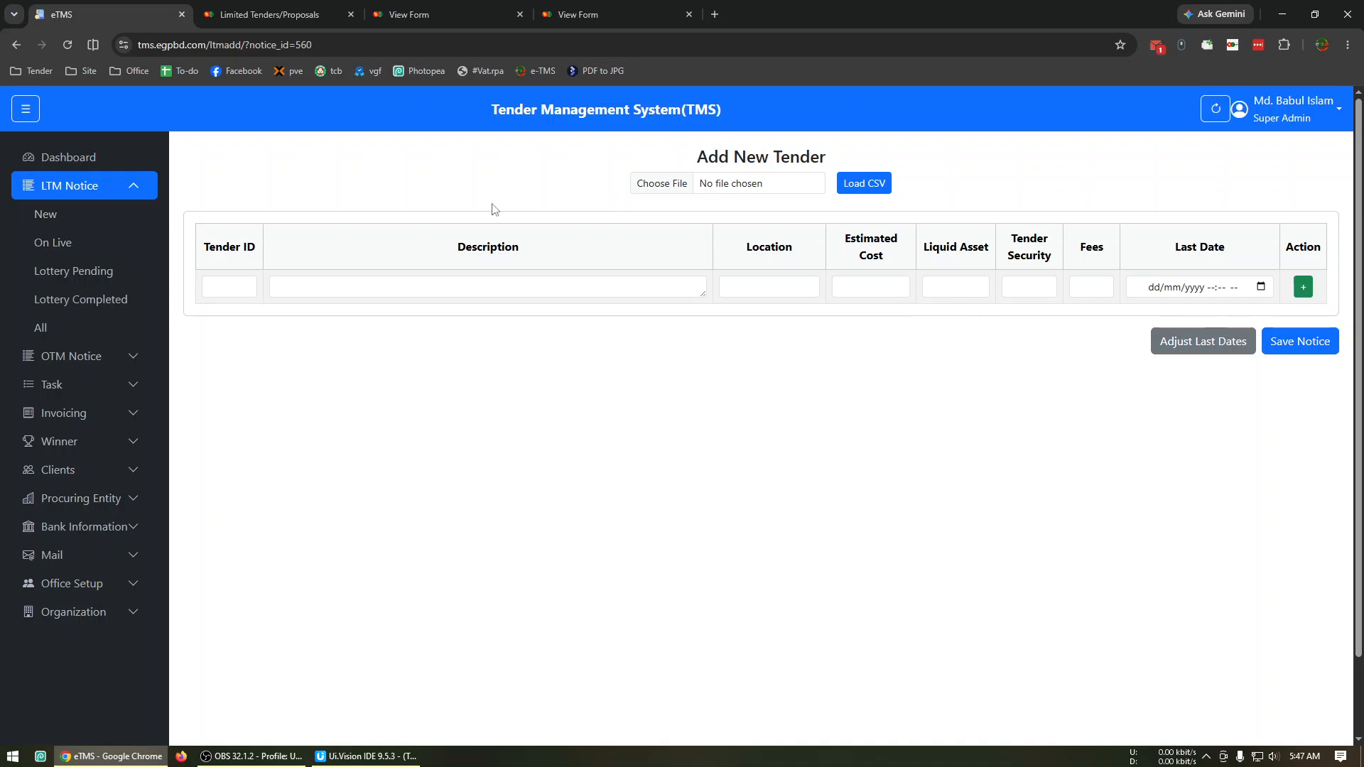
pyautogui.click(17, 47)
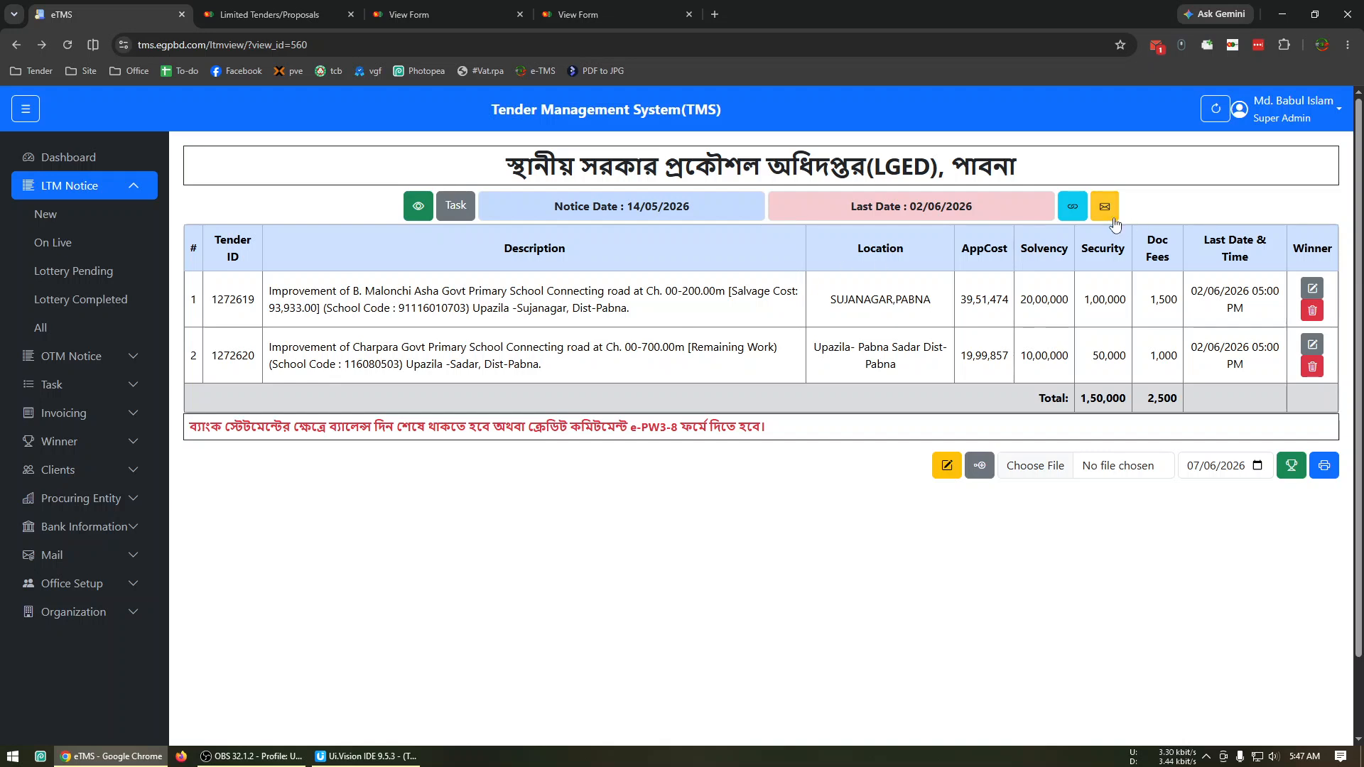
pyautogui.click(1113, 219)
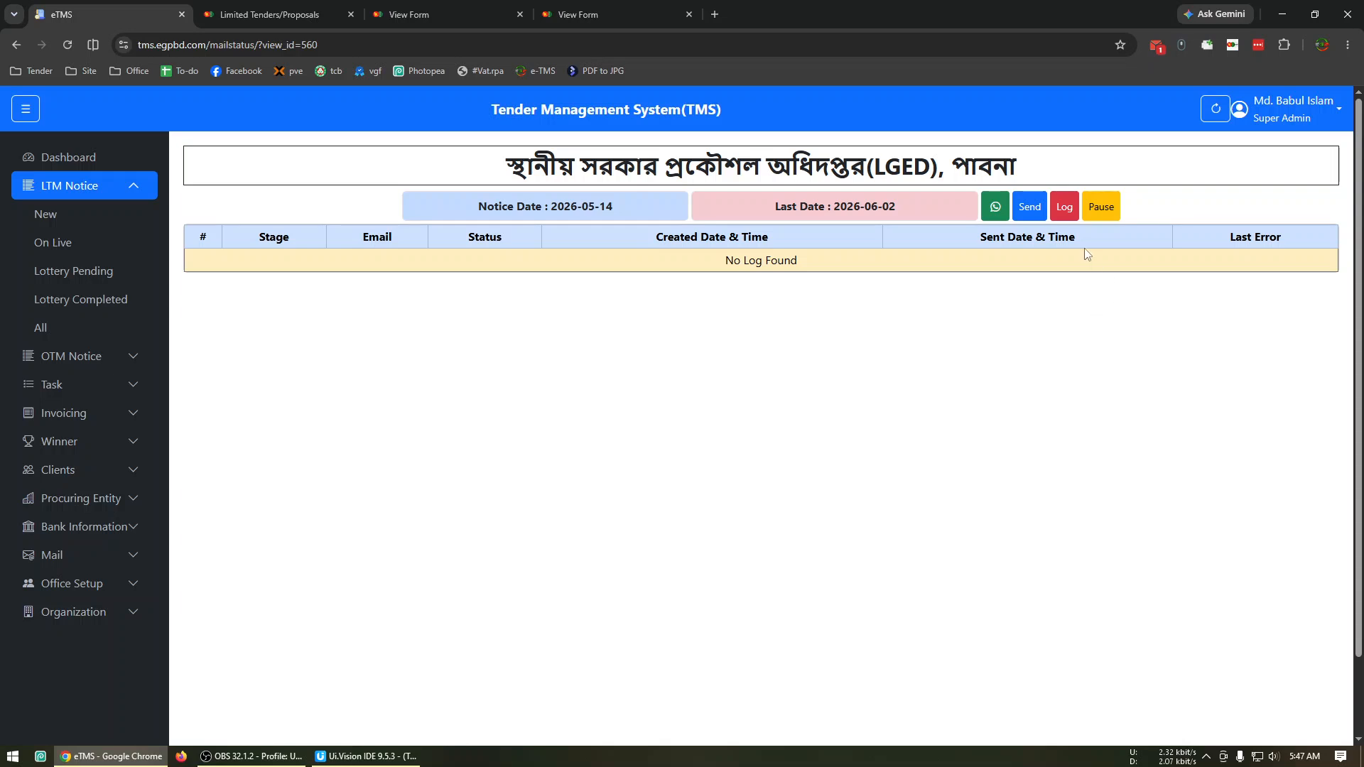
pyautogui.click(1050, 206)
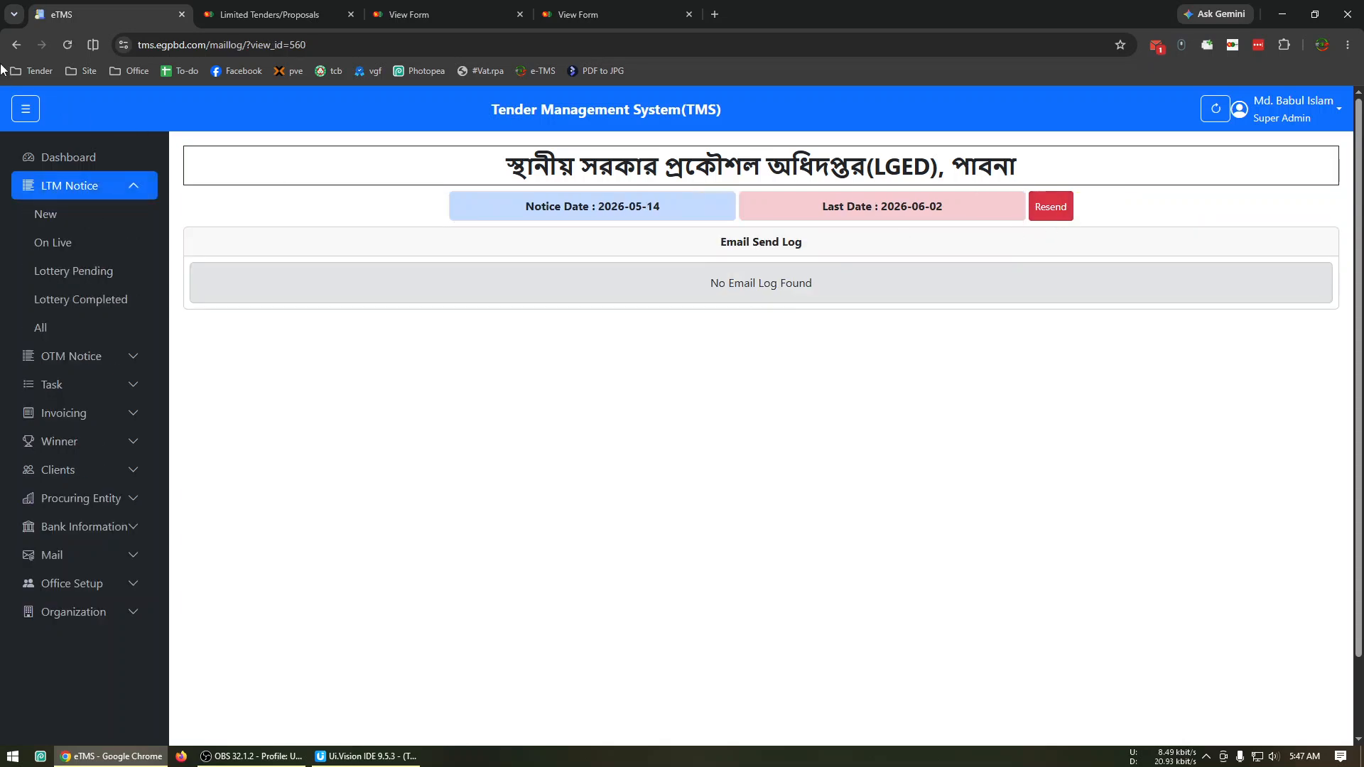
pyautogui.click(16, 45)
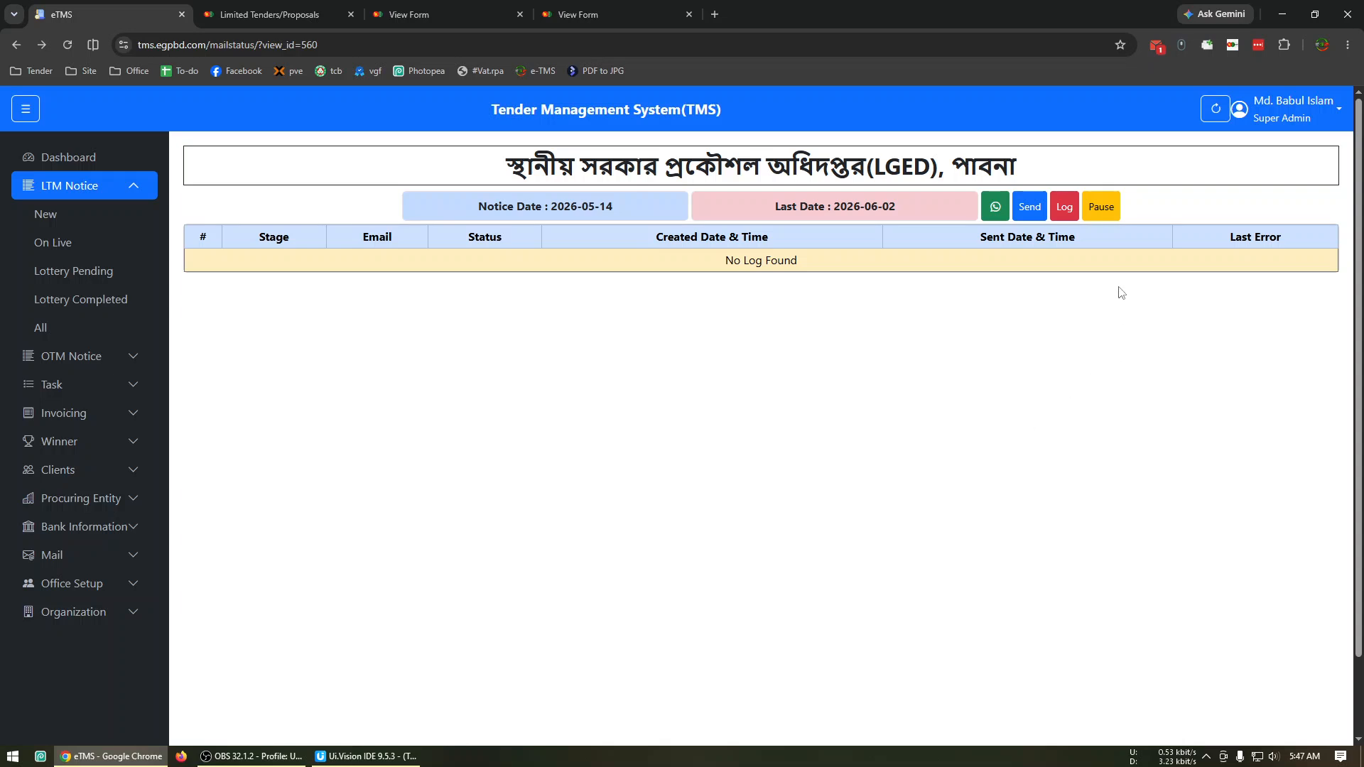
# Pause mailing for the notice, resume it after checking the email send log, and return to the notice.
pyautogui.click(1110, 208)
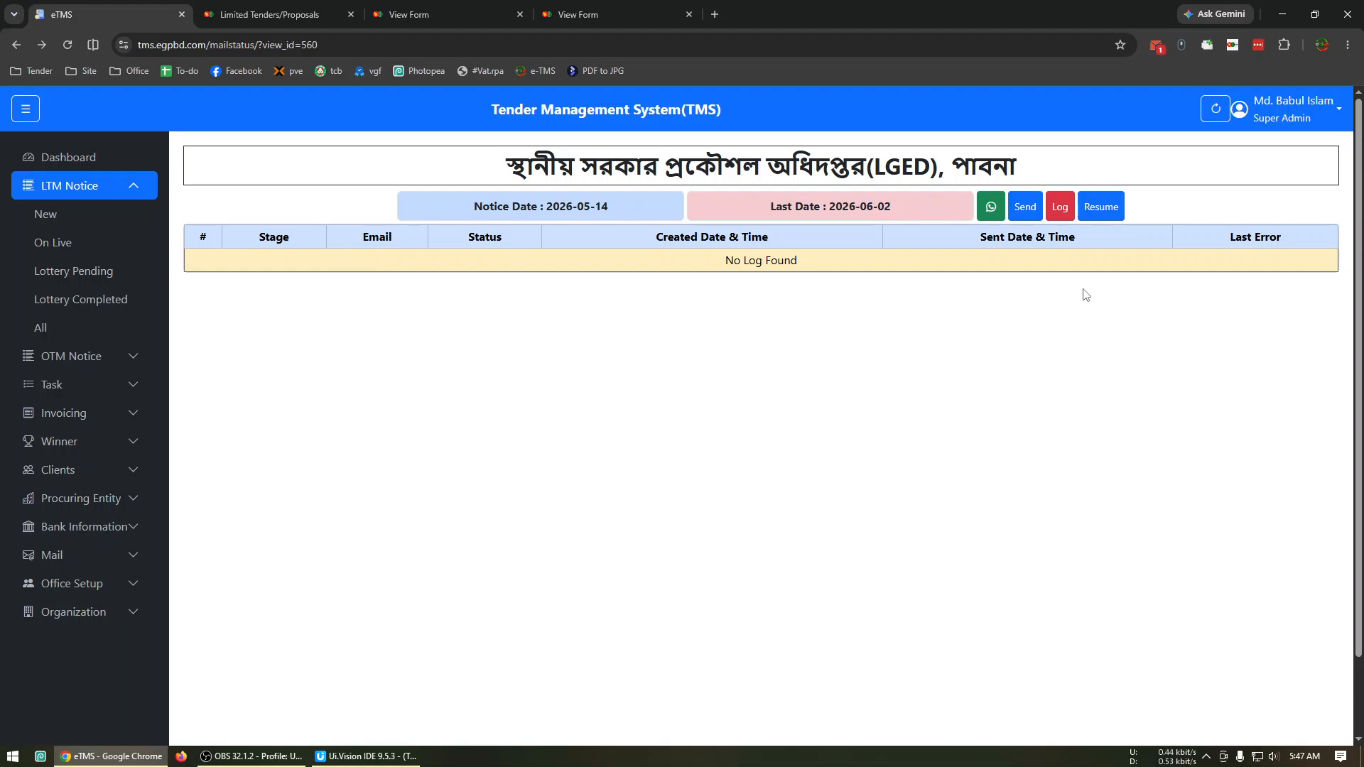
pyautogui.click(1066, 217)
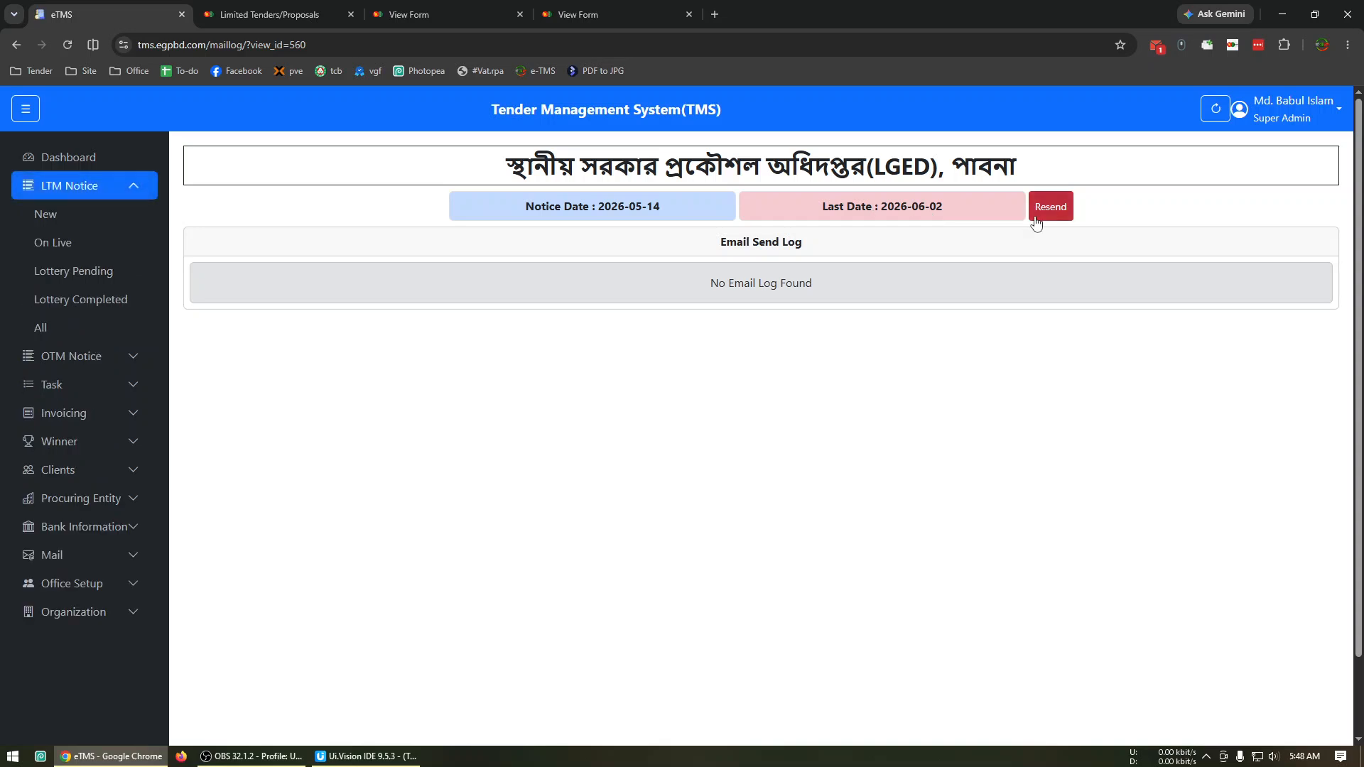
pyautogui.click(15, 45)
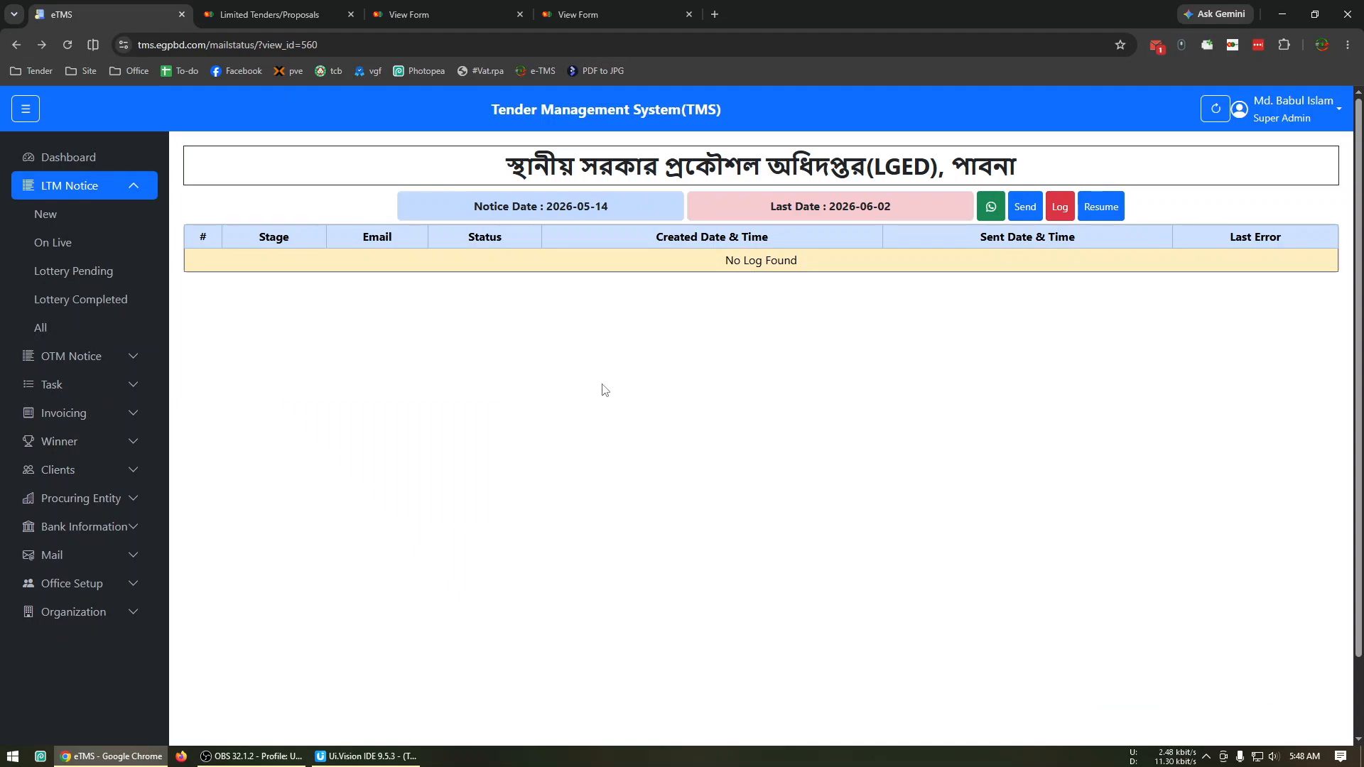
pyautogui.click(1101, 207)
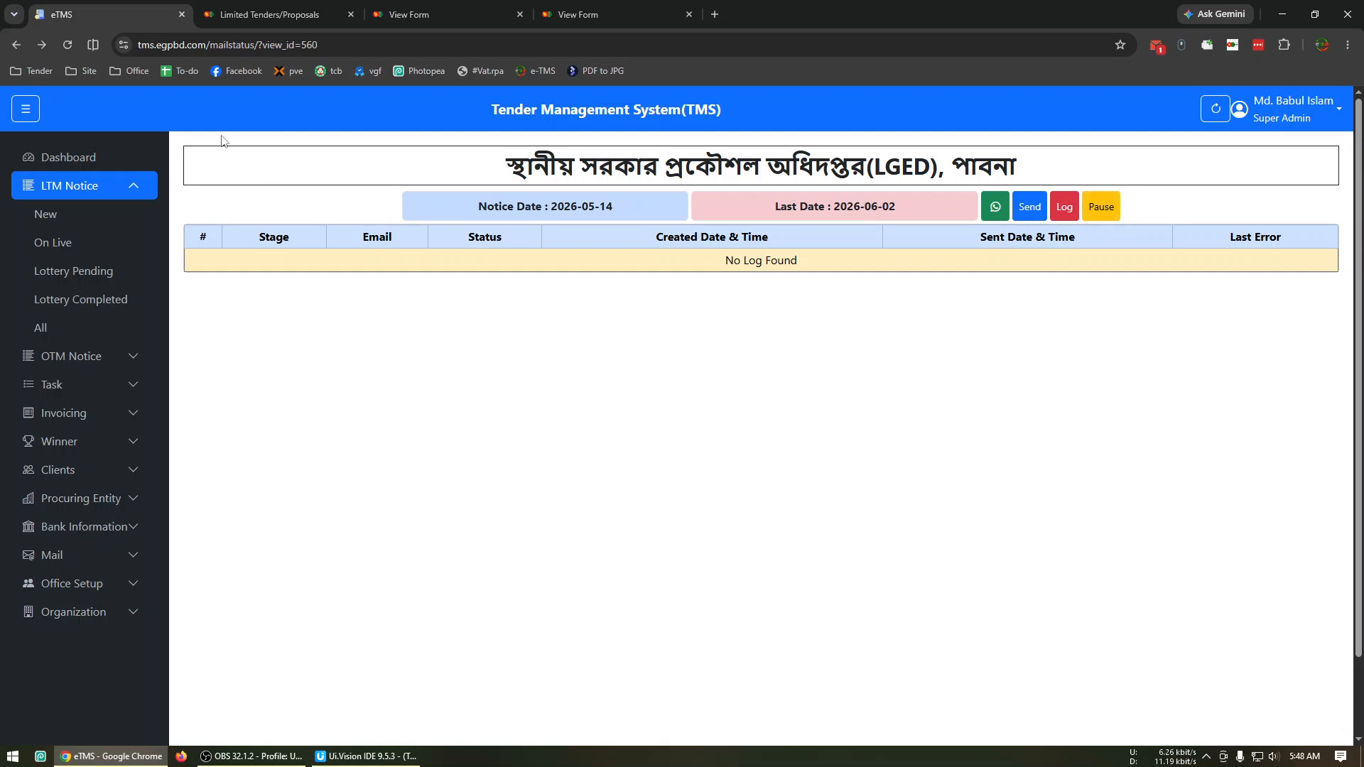
pyautogui.click(16, 45)
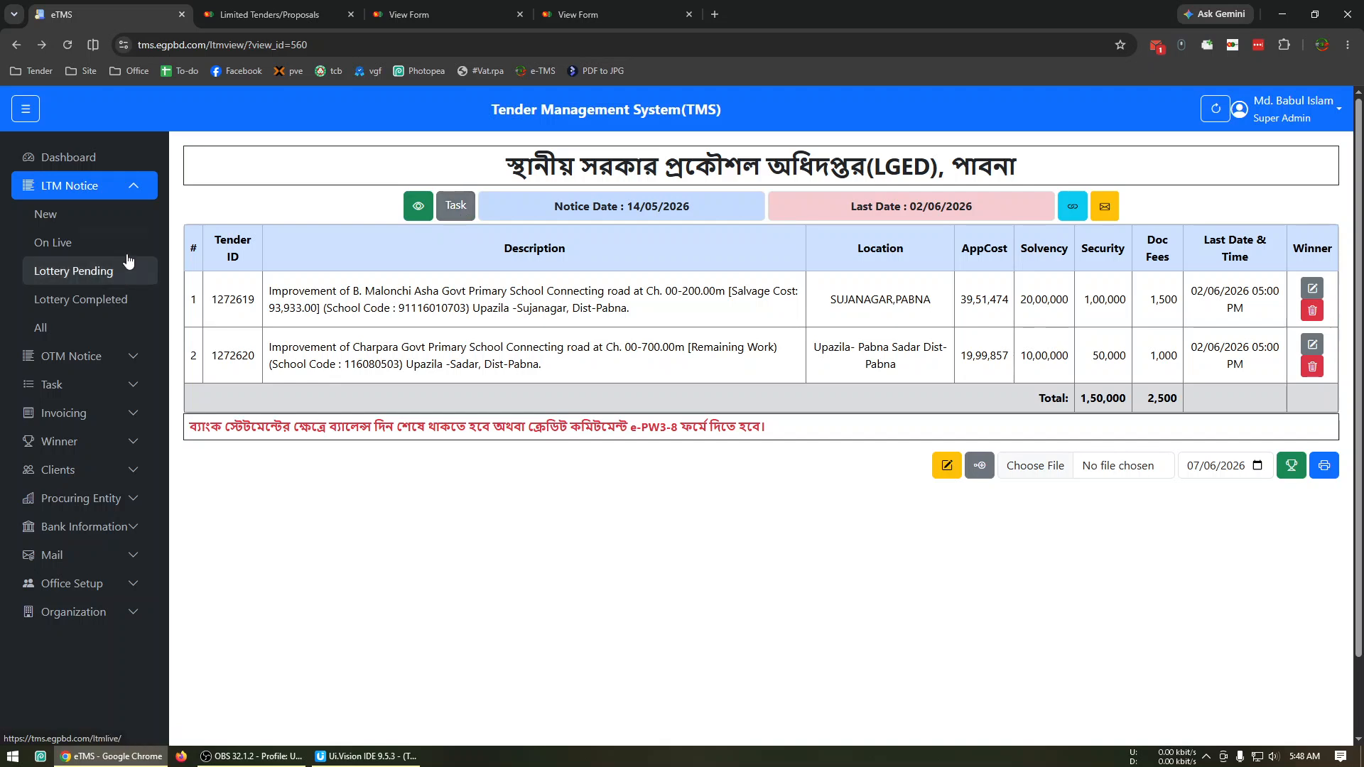
# Open the tasks of the LGED, Pabna notice dated 2026-05-14 from the lottery pending notices.
pyautogui.click(73, 271)
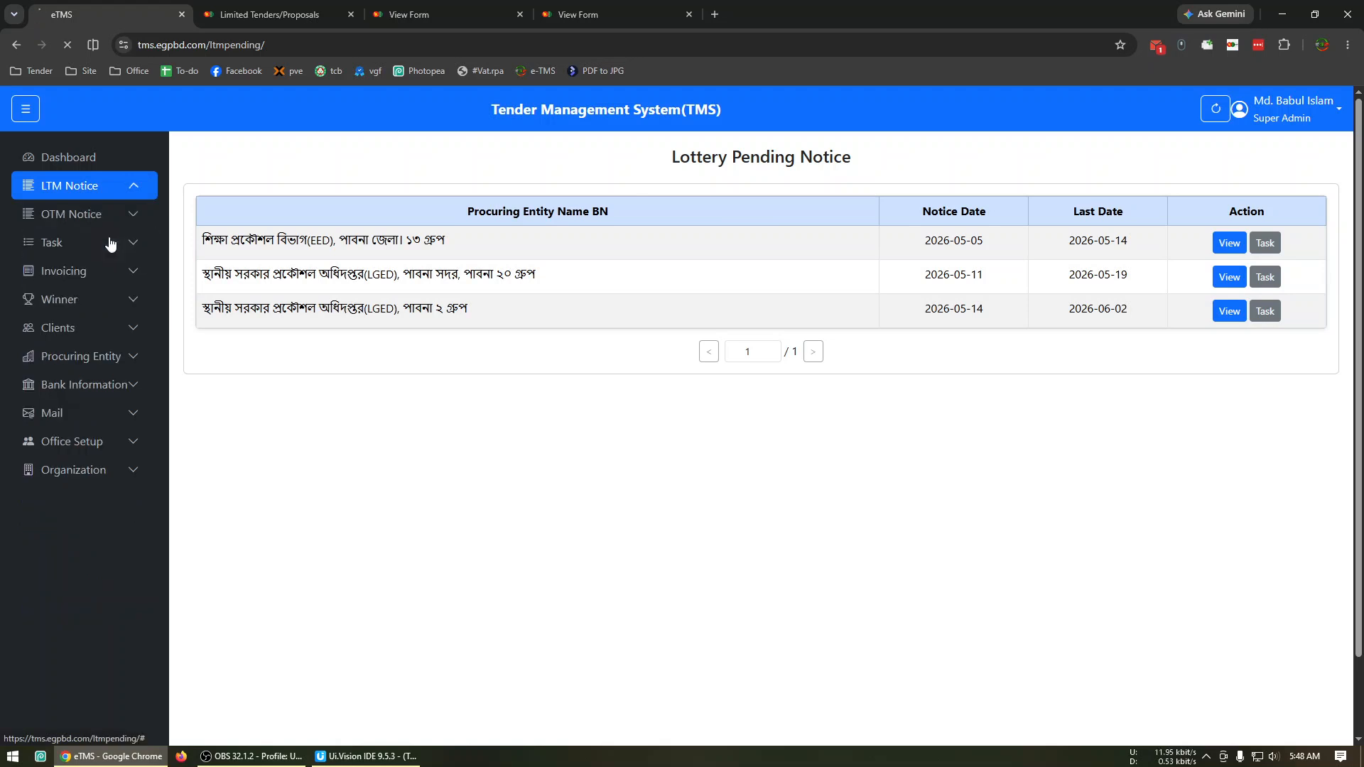
pyautogui.click(110, 244)
pyautogui.click(104, 277)
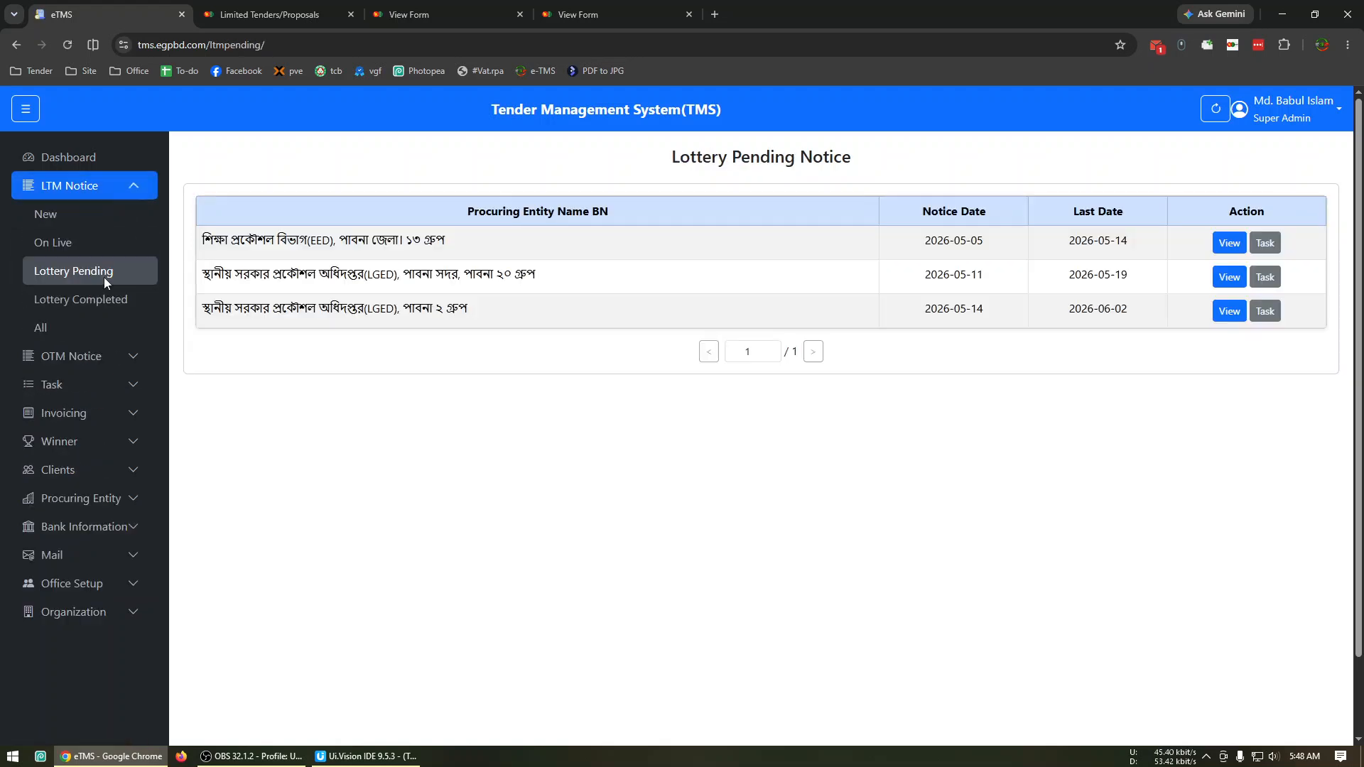
pyautogui.click(1260, 320)
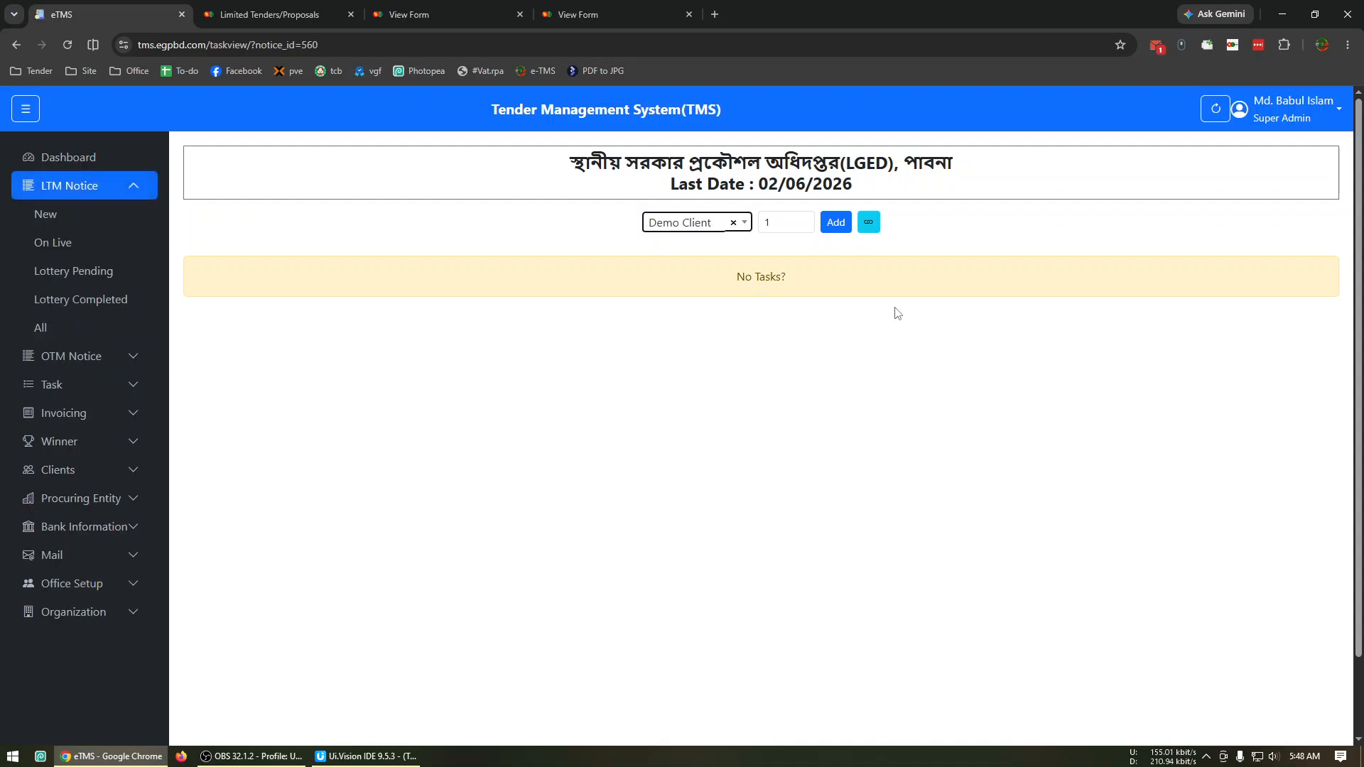
# Add a task for Demo Client with quantity 2 to the notice and copy the task's details.
pyautogui.click(689, 231)
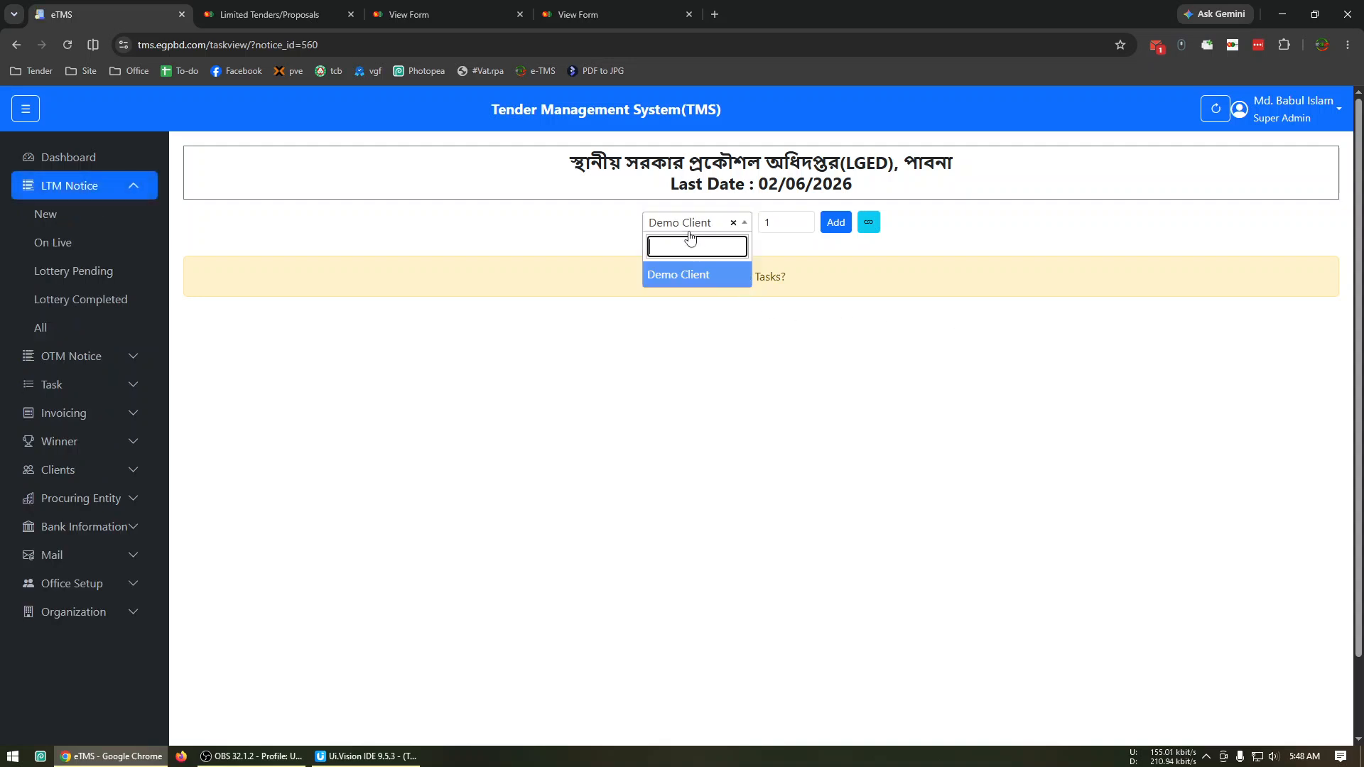
pyautogui.click(690, 279)
pyautogui.doubleClick(784, 229)
pyautogui.write('2')
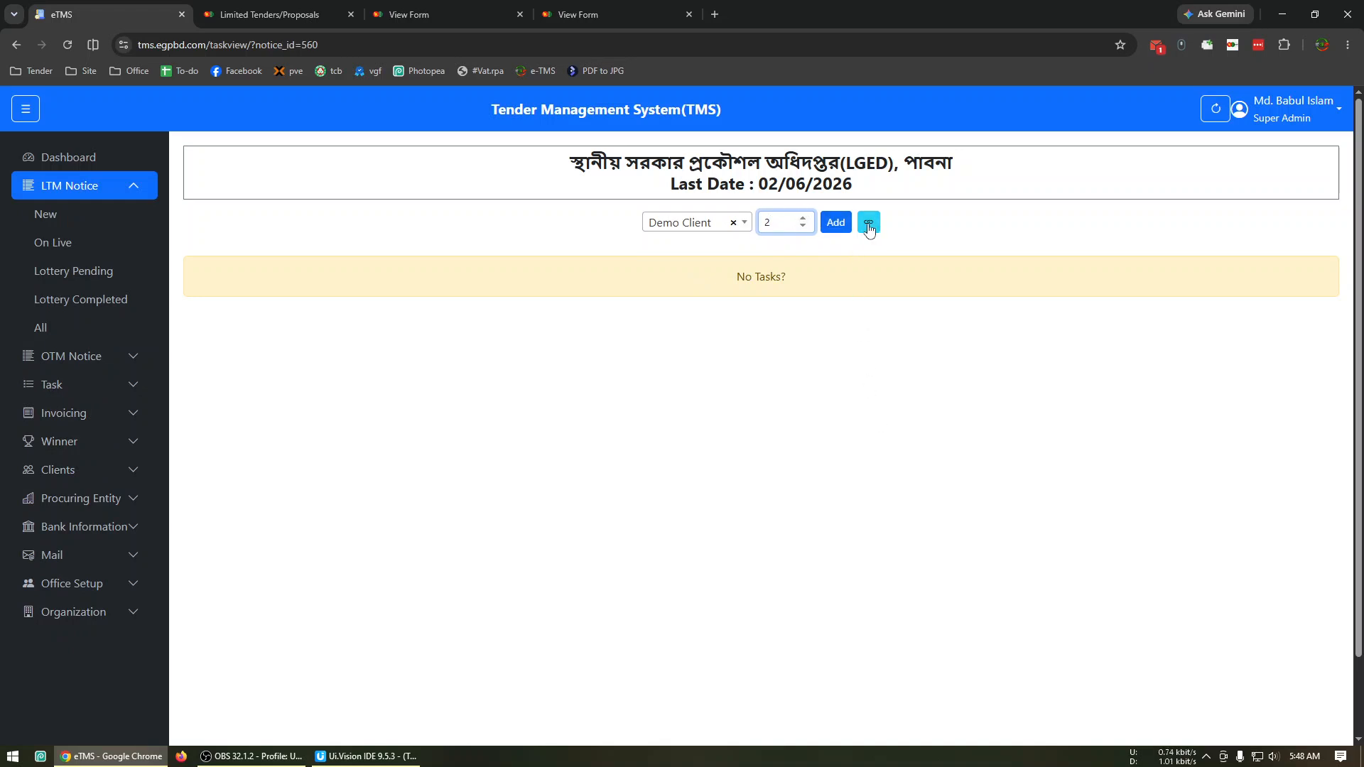
pyautogui.click(819, 229)
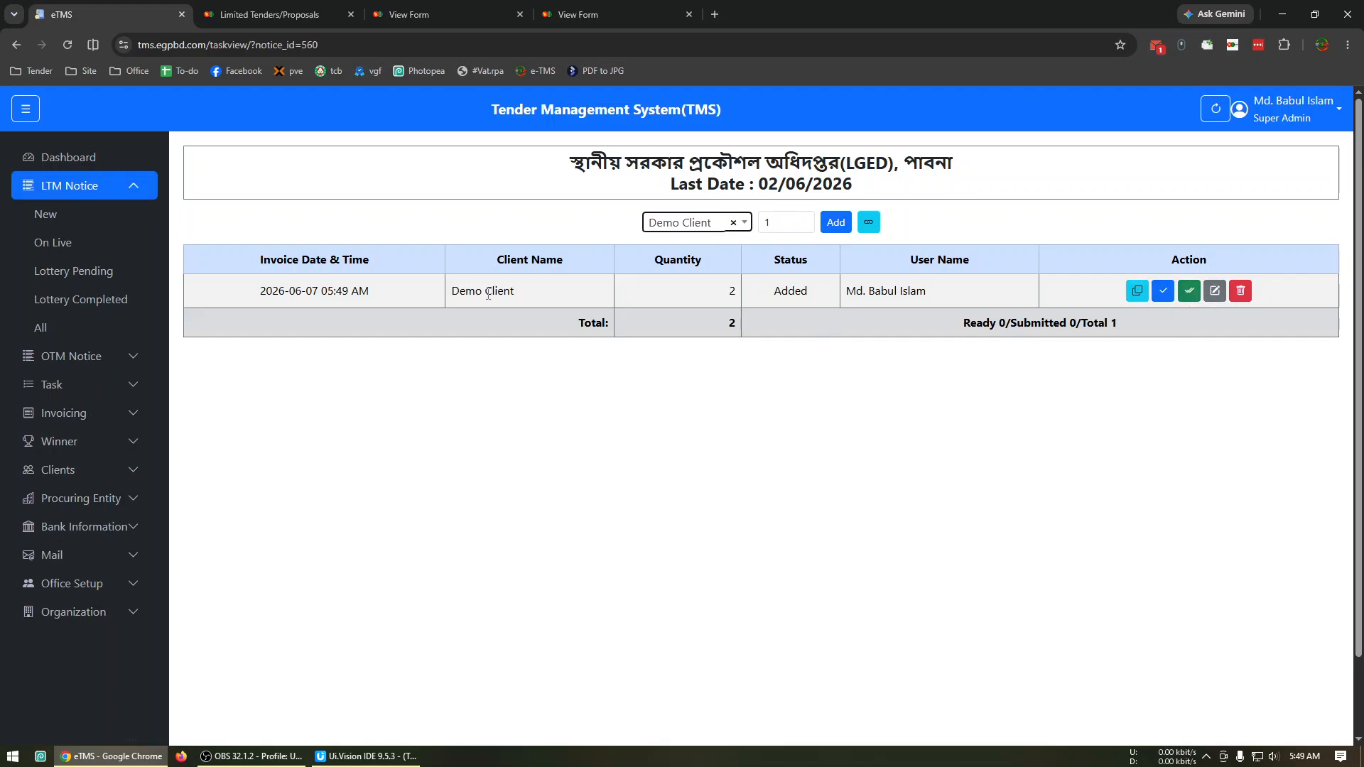
pyautogui.click(1135, 298)
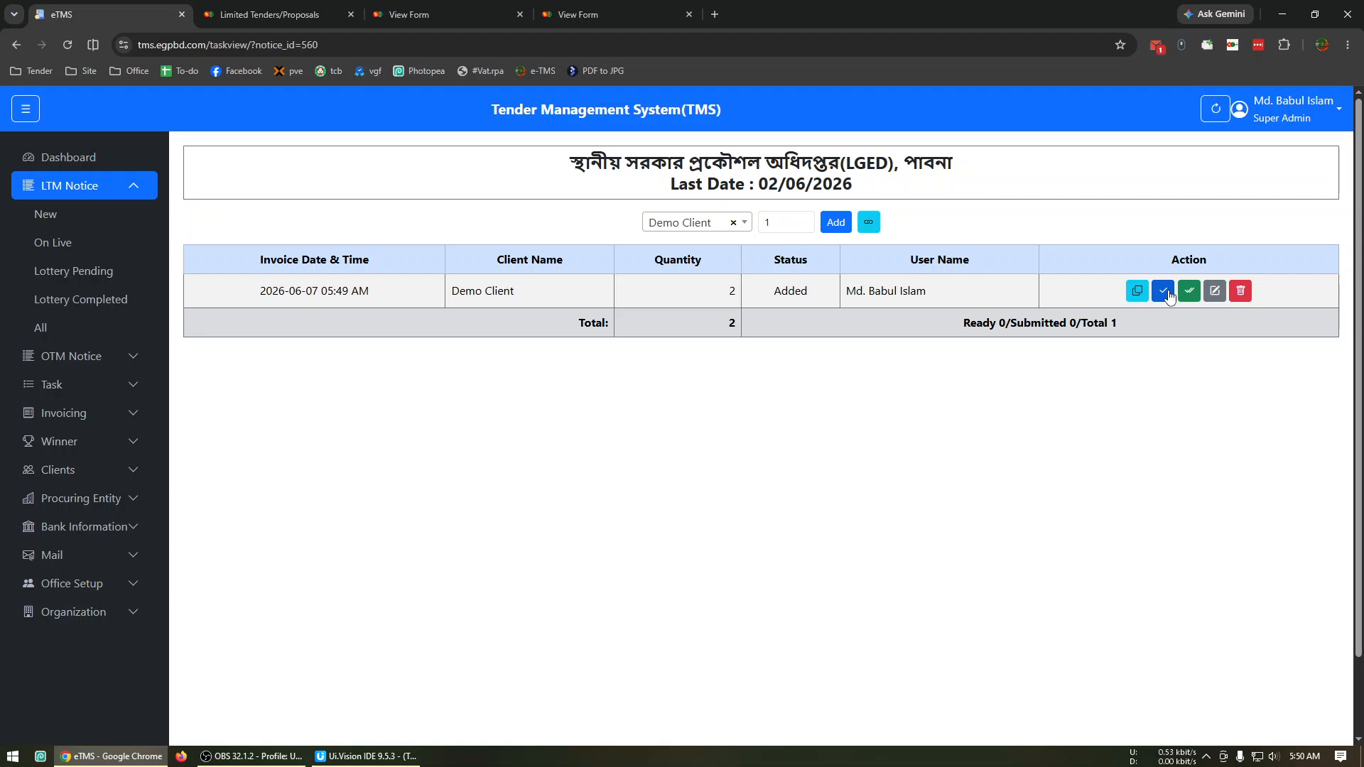
# Mark the Demo Client task as Ready and open it for editing.
pyautogui.click(1165, 292)
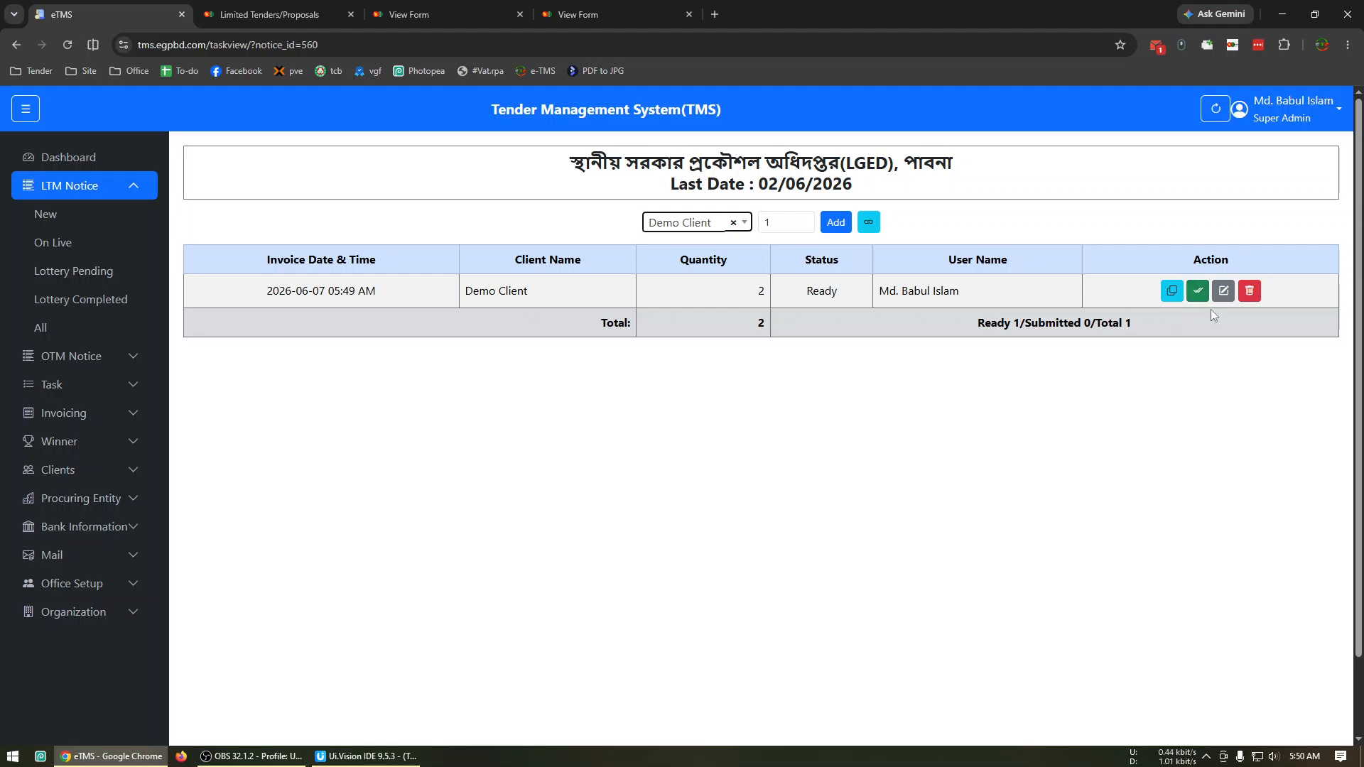
pyautogui.click(1224, 292)
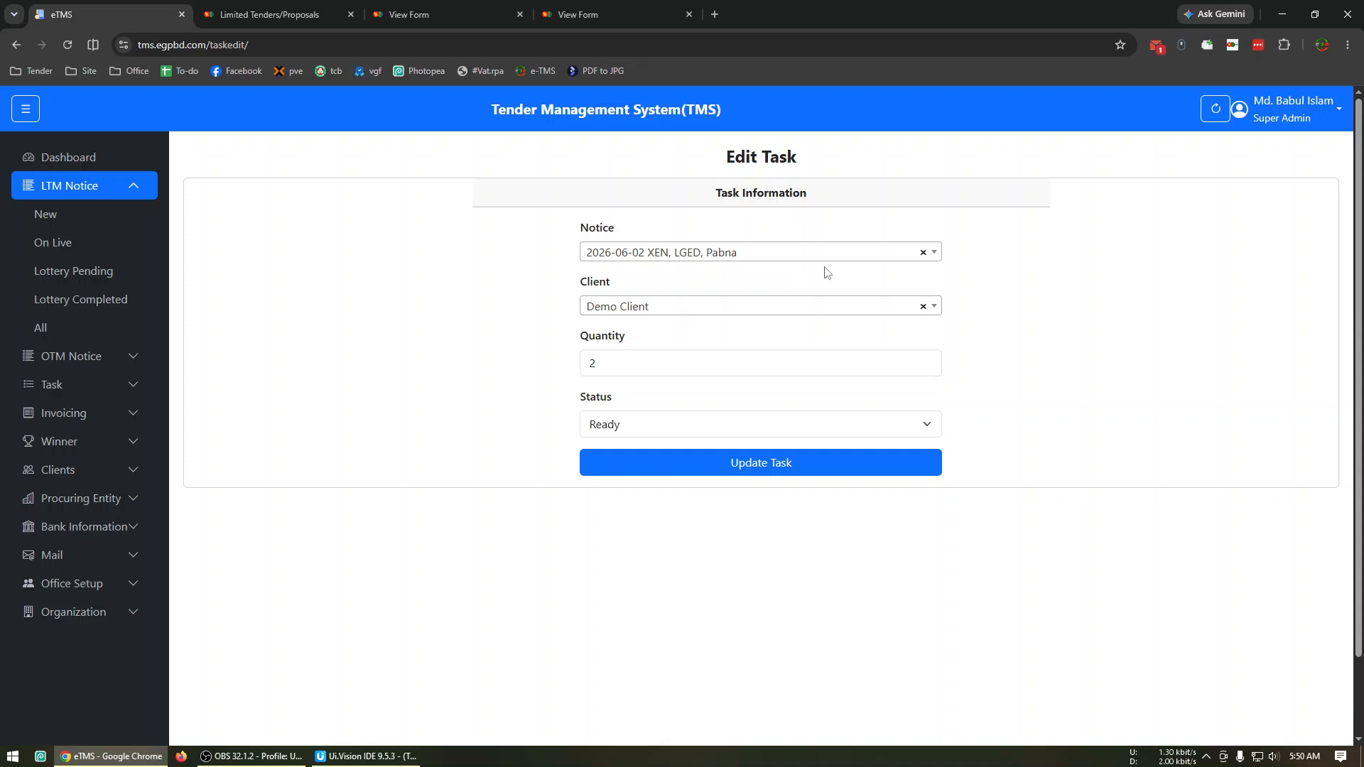
# Review the notice and status choices in the Demo Client task's edit form and save the task with status Ready.
pyautogui.click(840, 255)
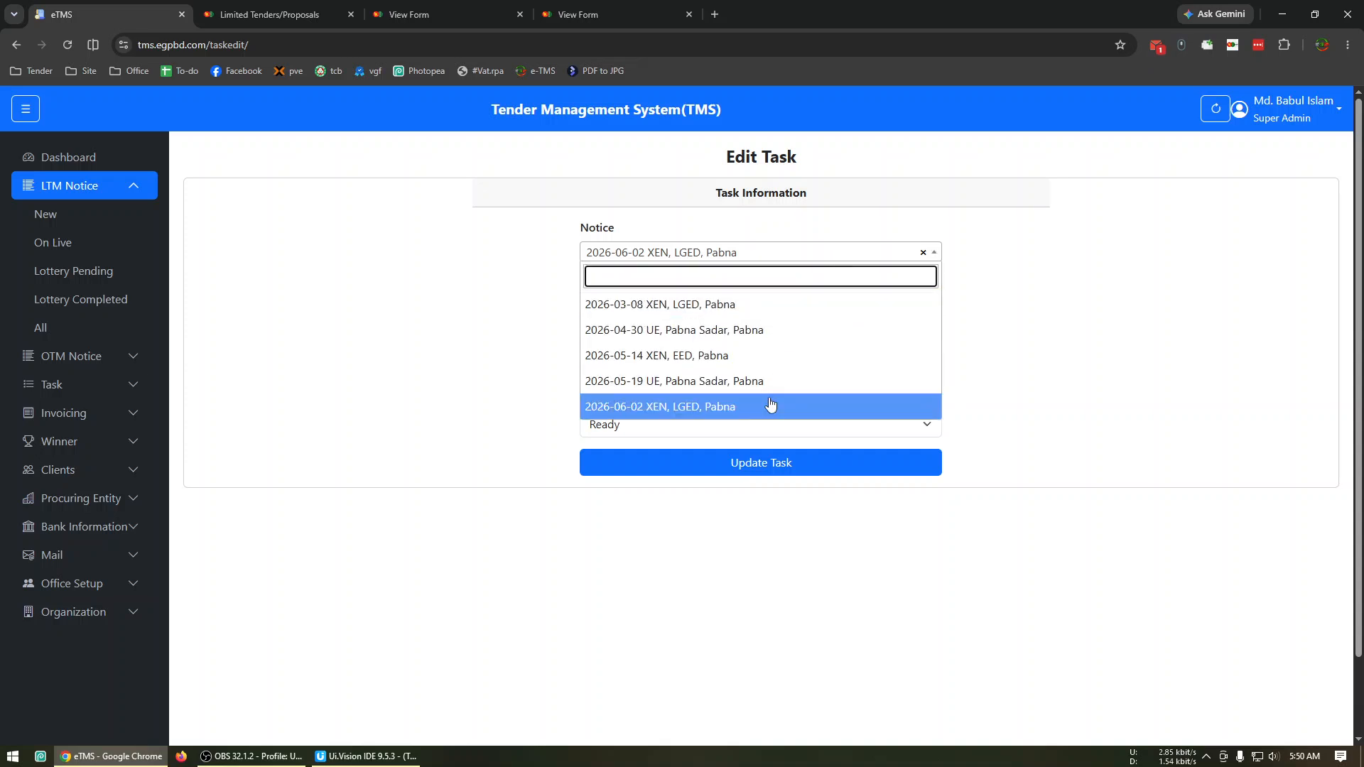
pyautogui.click(468, 367)
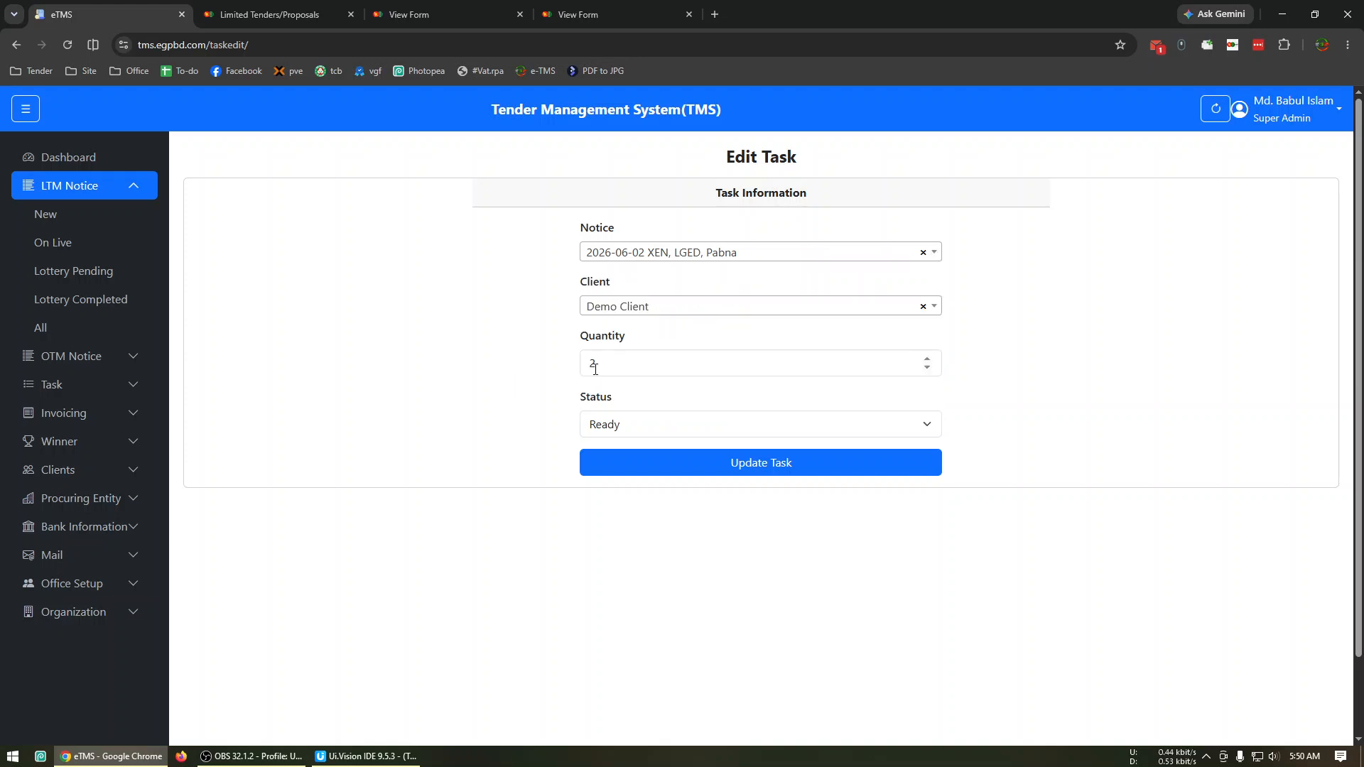
pyautogui.click(626, 426)
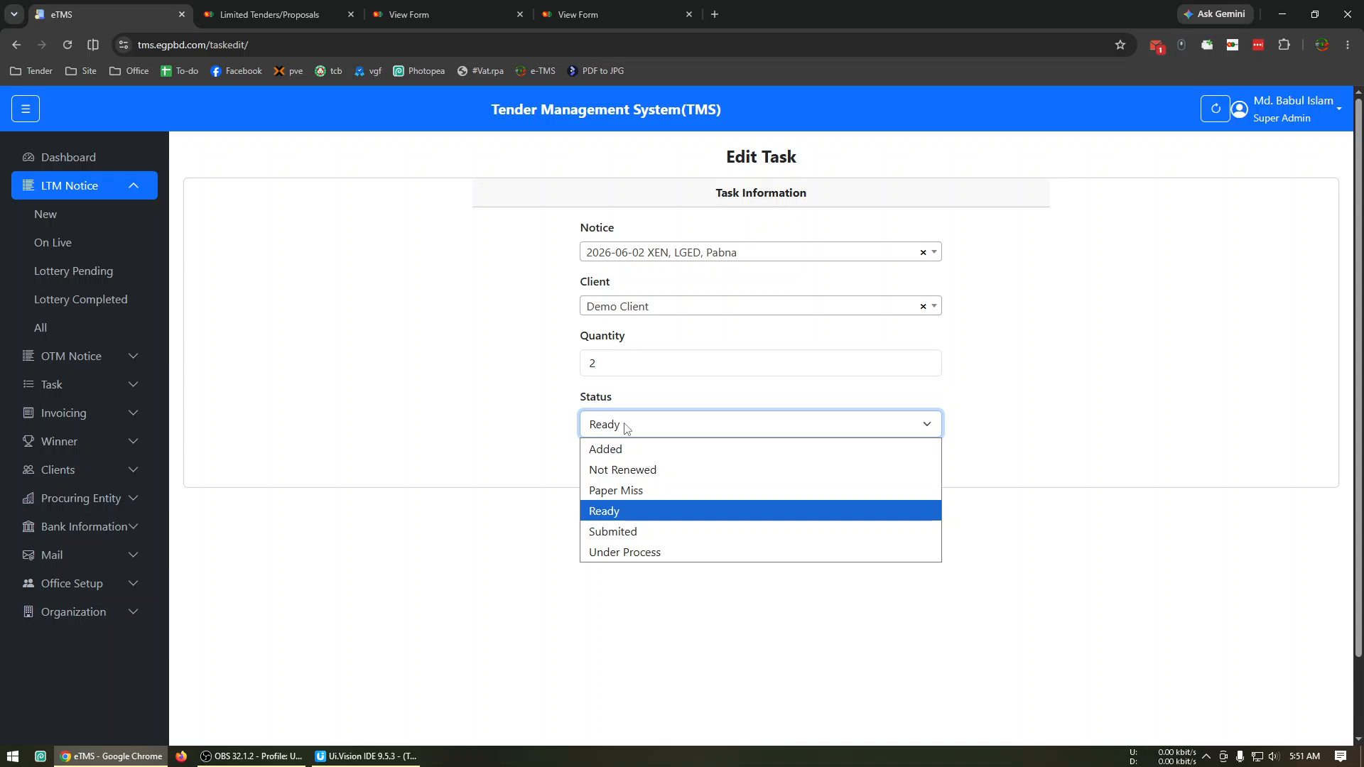
pyautogui.click(549, 508)
pyautogui.click(732, 475)
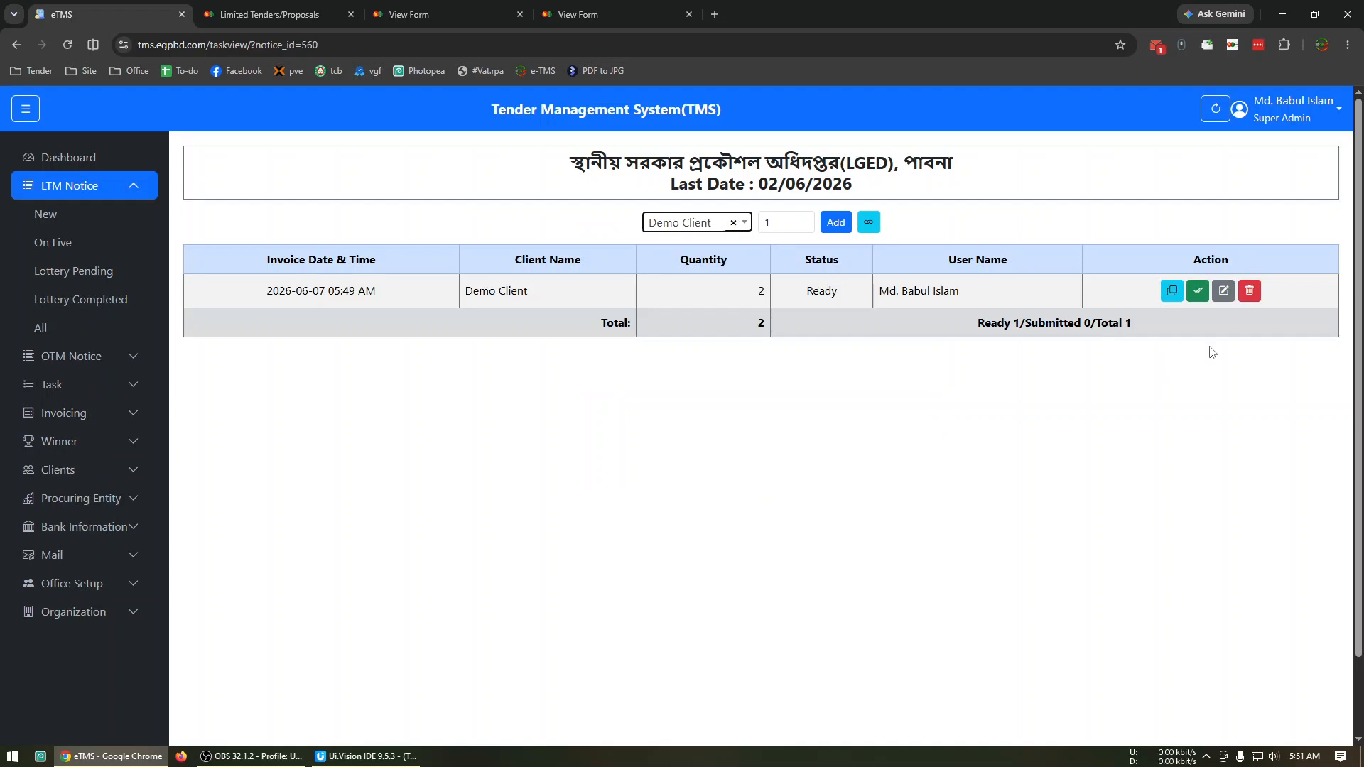
# Mark the Demo Client task as submitted and set its status back to Ready.
pyautogui.click(1197, 292)
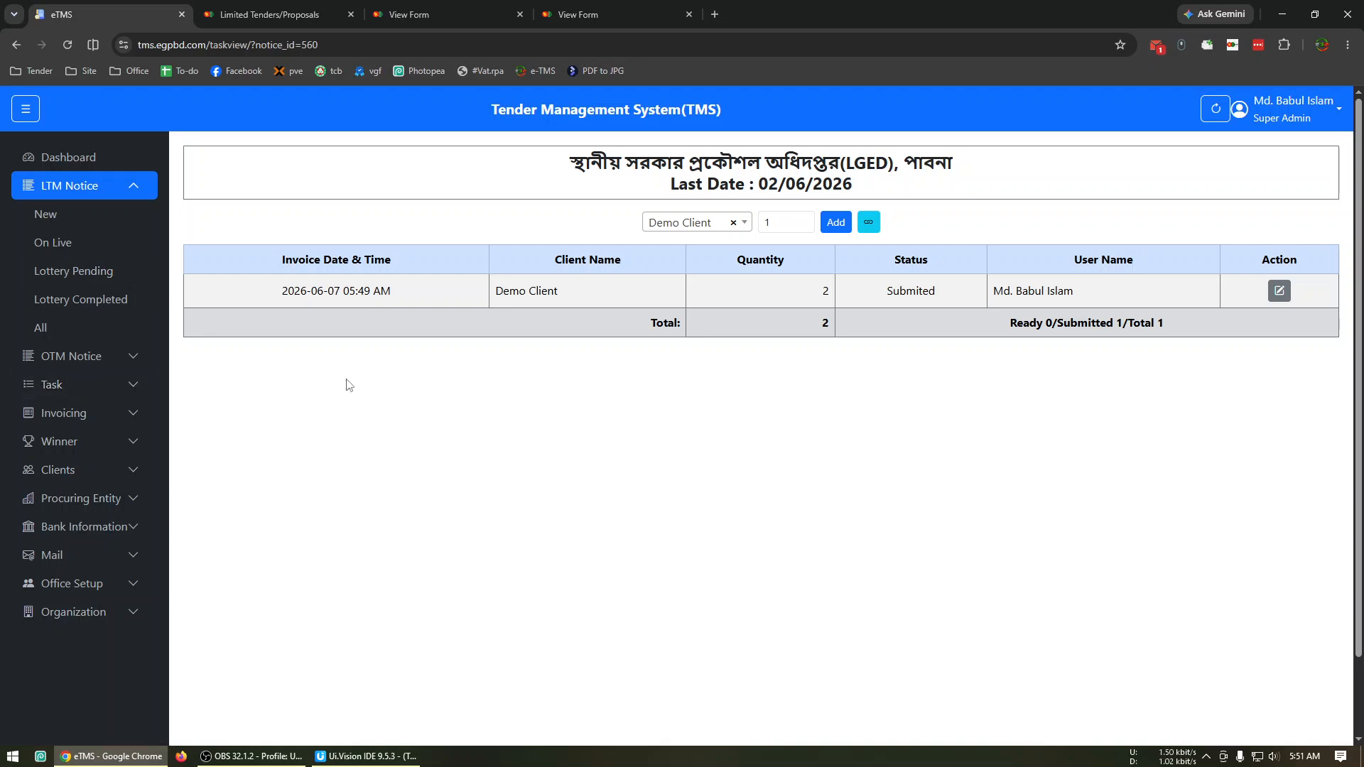
pyautogui.click(1279, 292)
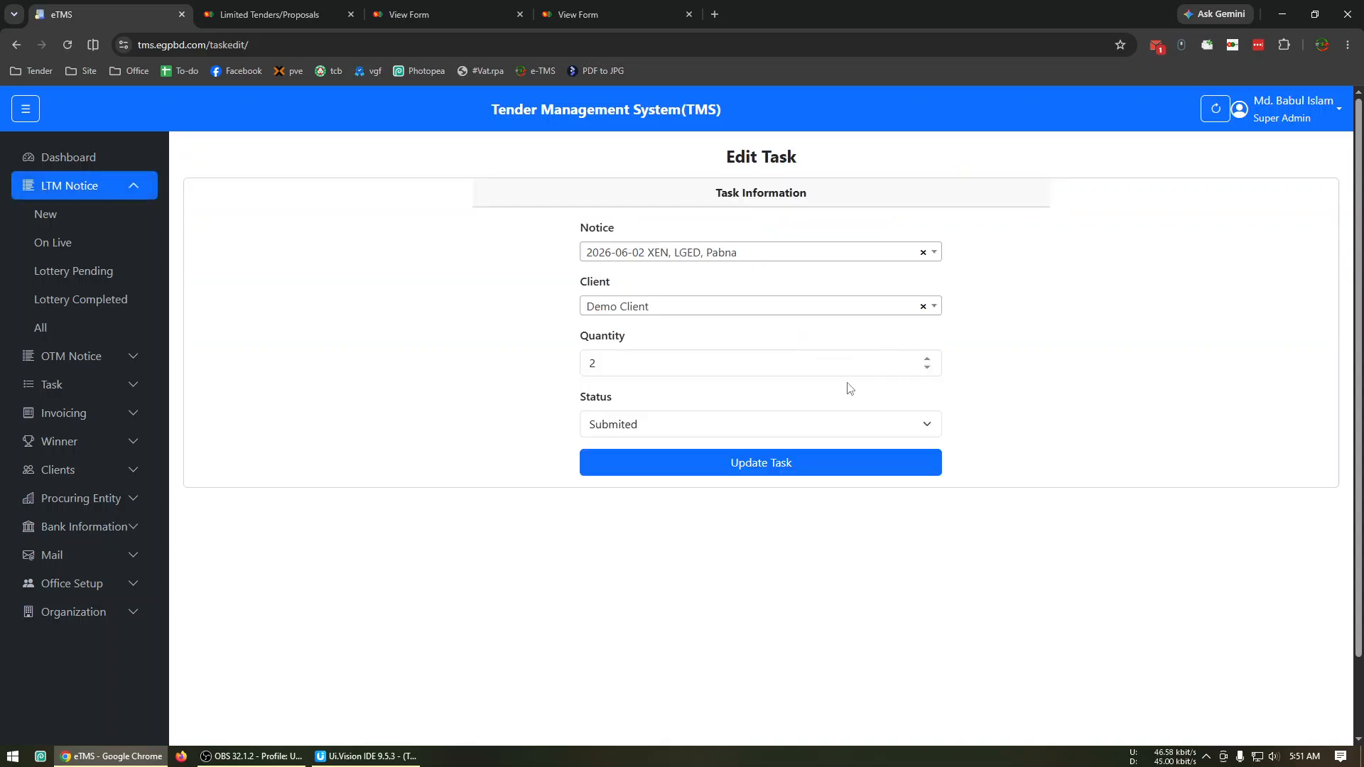
pyautogui.click(655, 429)
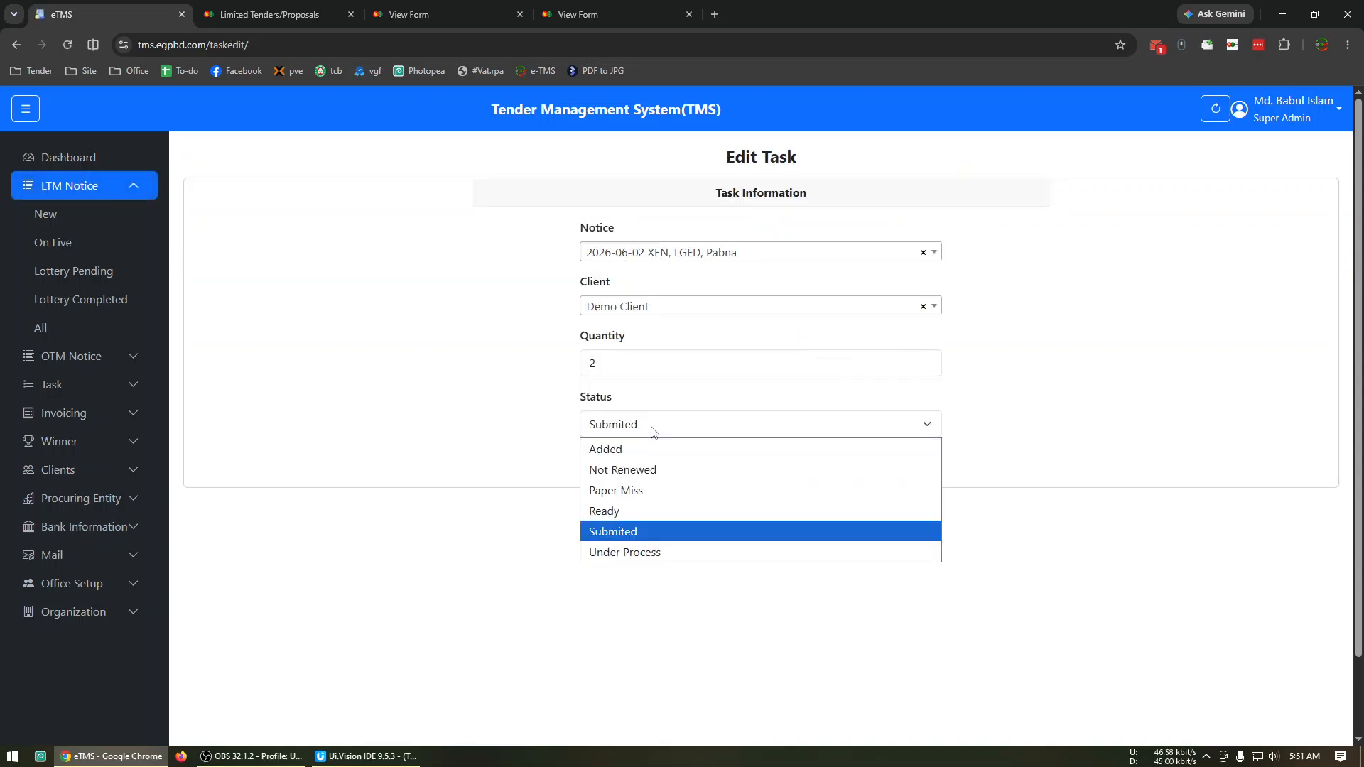
pyautogui.click(636, 510)
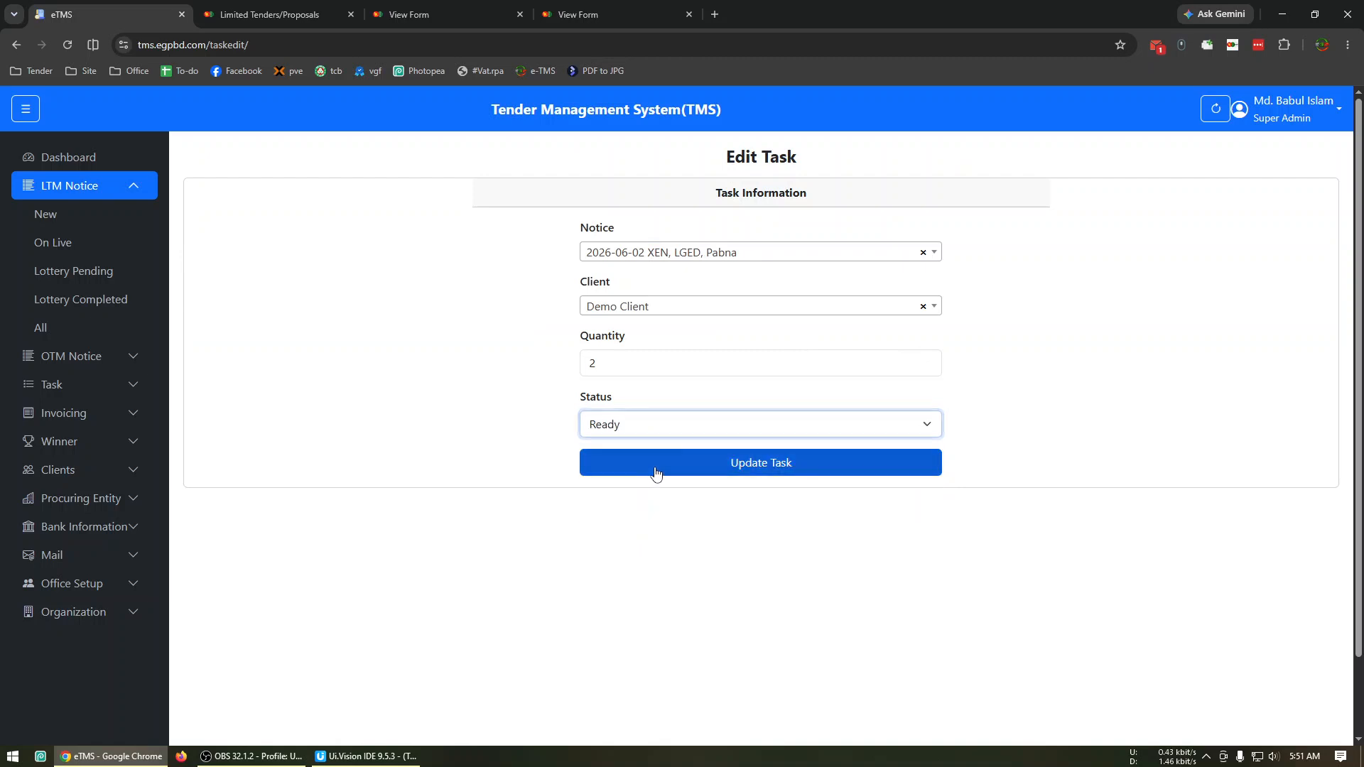
pyautogui.click(655, 470)
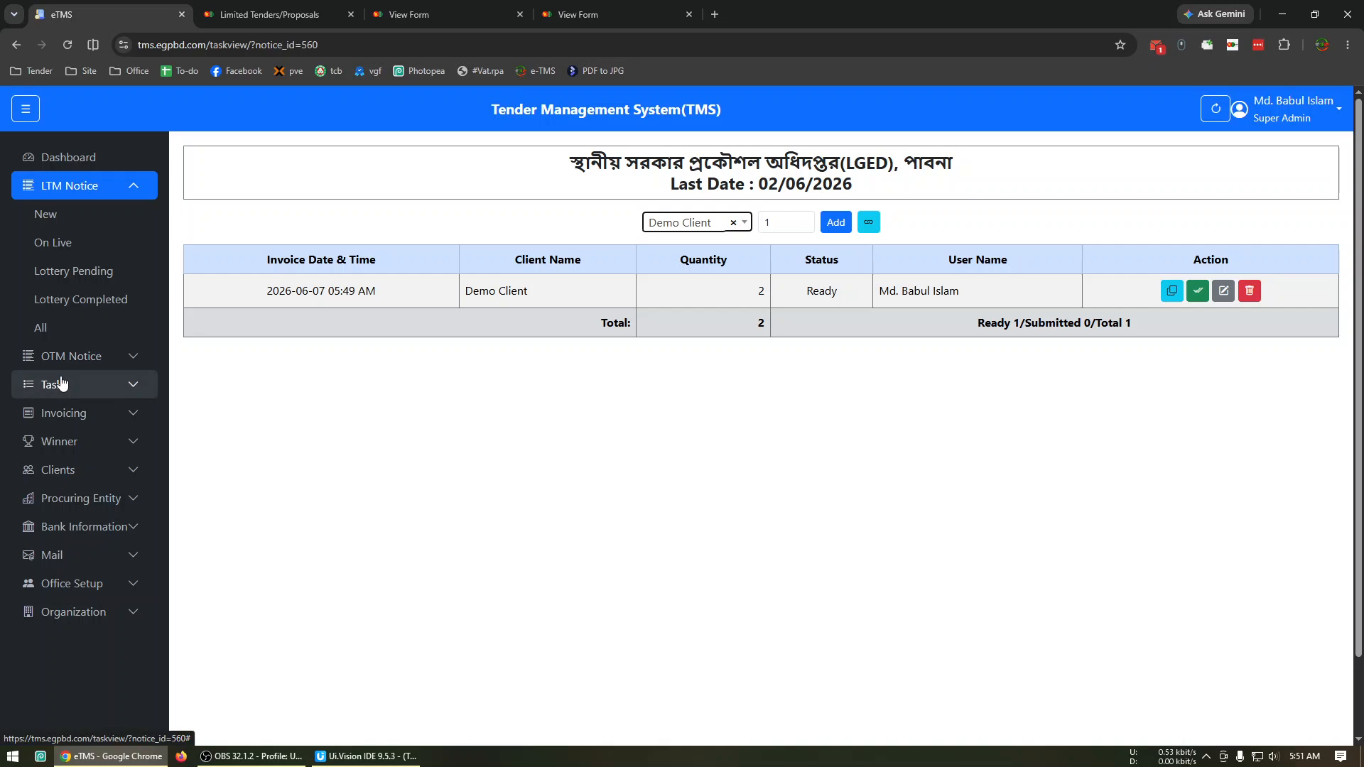
# View the live OTM notices and the lottery pending LTM notices.
pyautogui.click(71, 356)
pyautogui.click(88, 268)
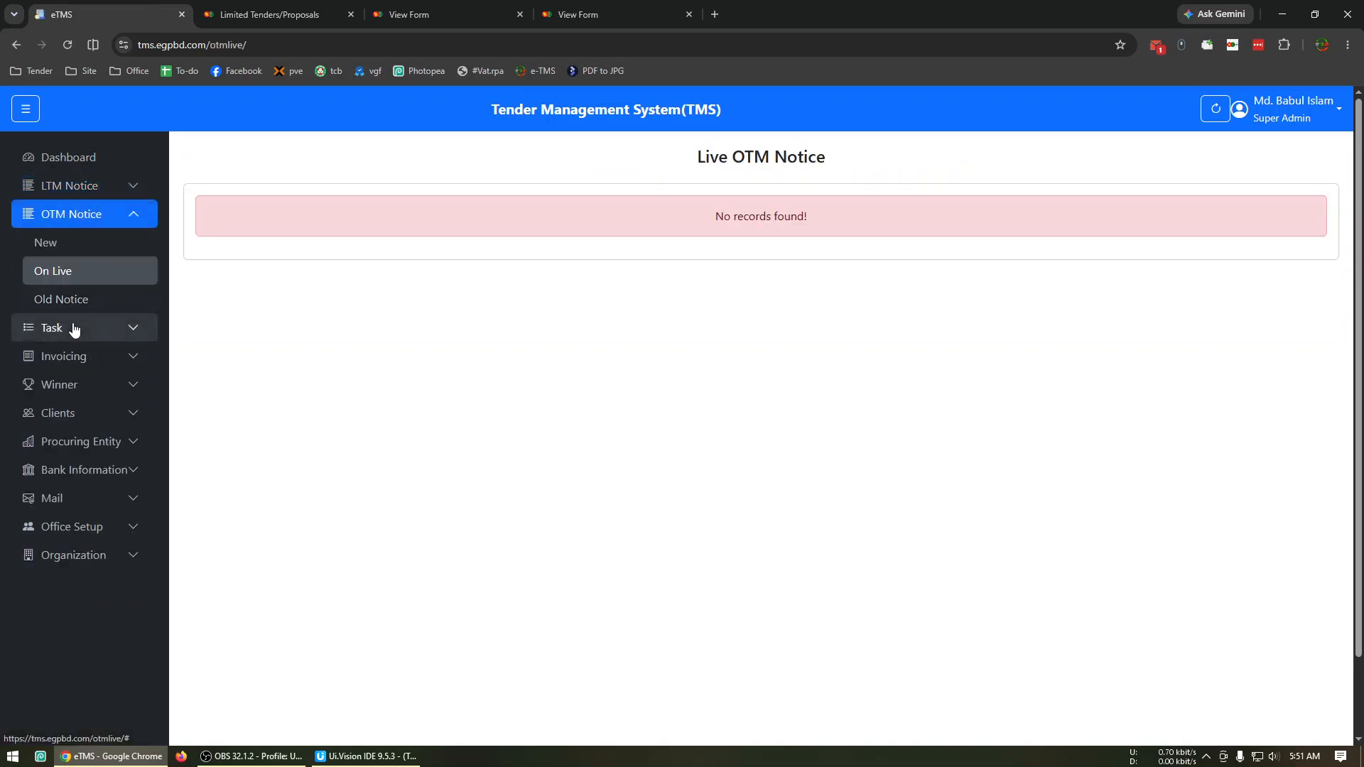
pyautogui.click(78, 325)
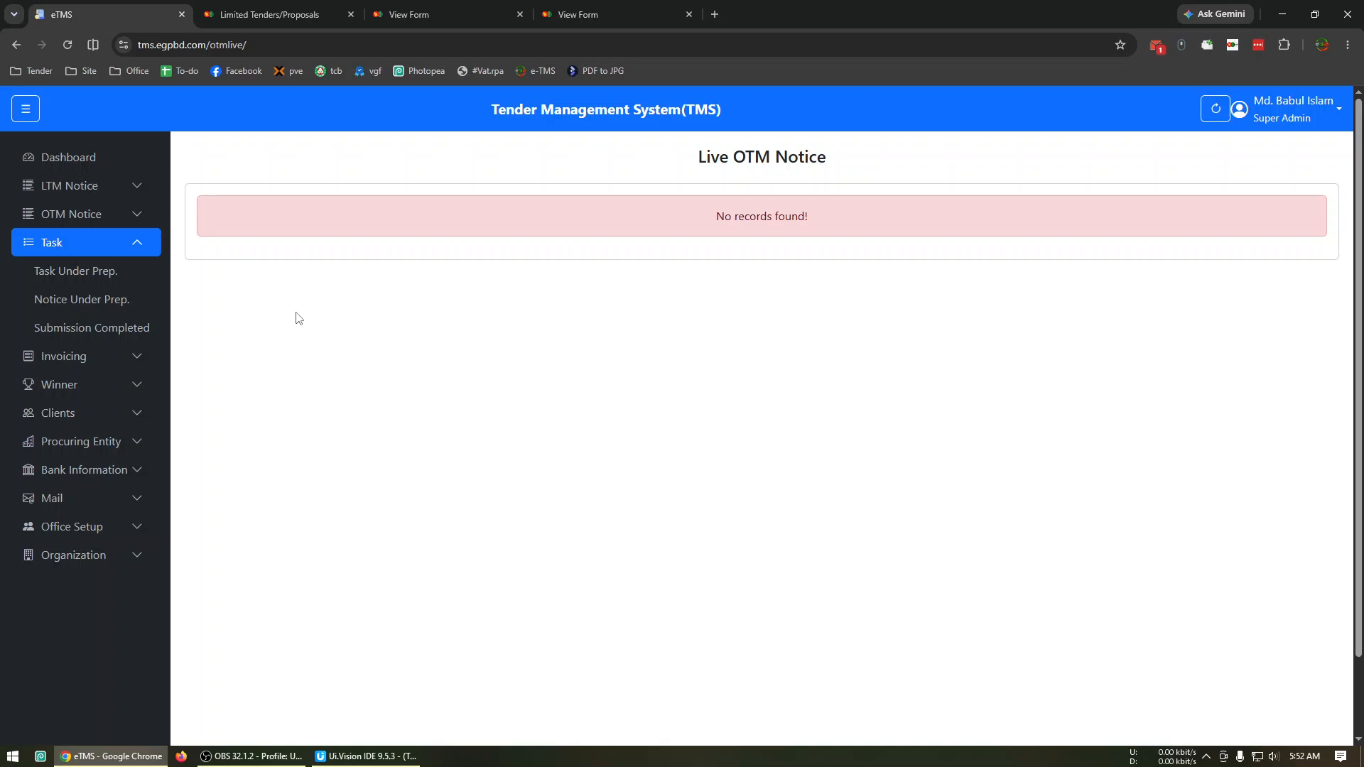
pyautogui.click(107, 196)
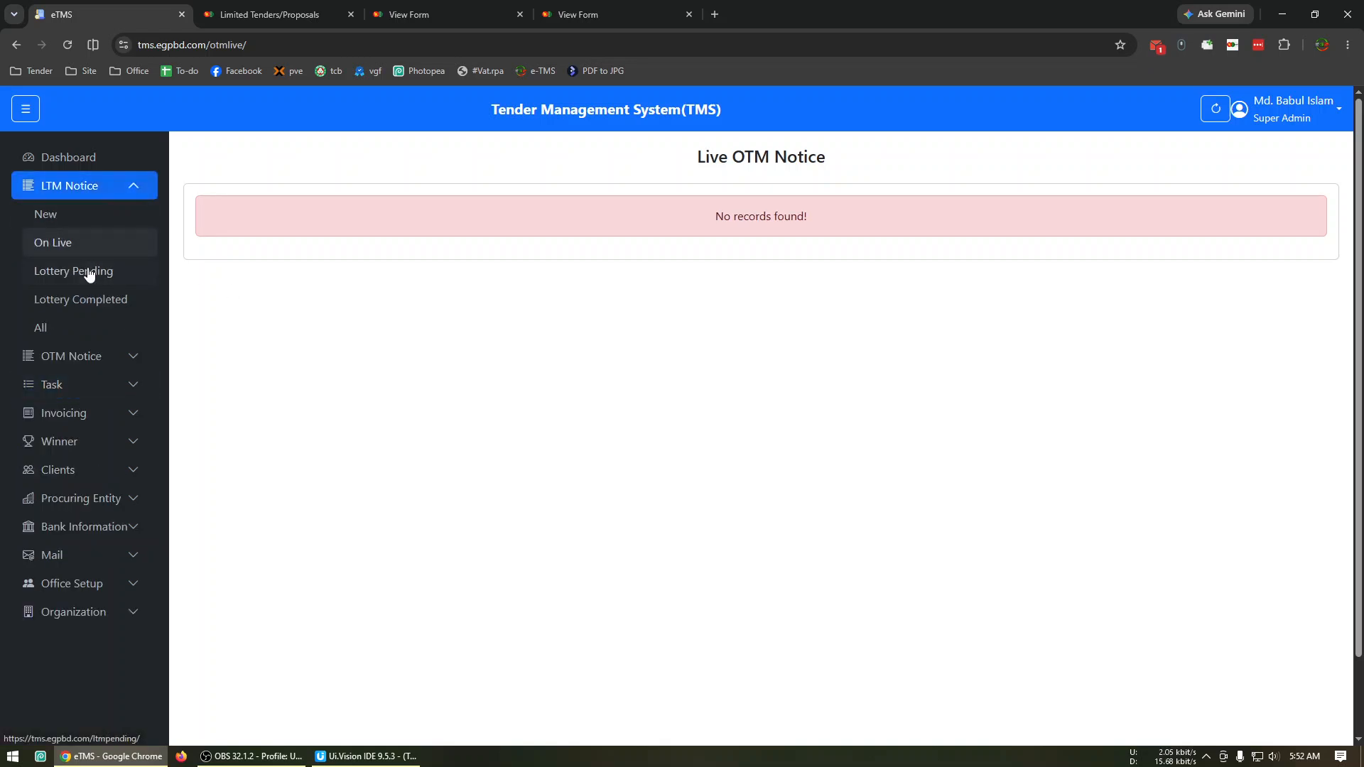
pyautogui.click(94, 270)
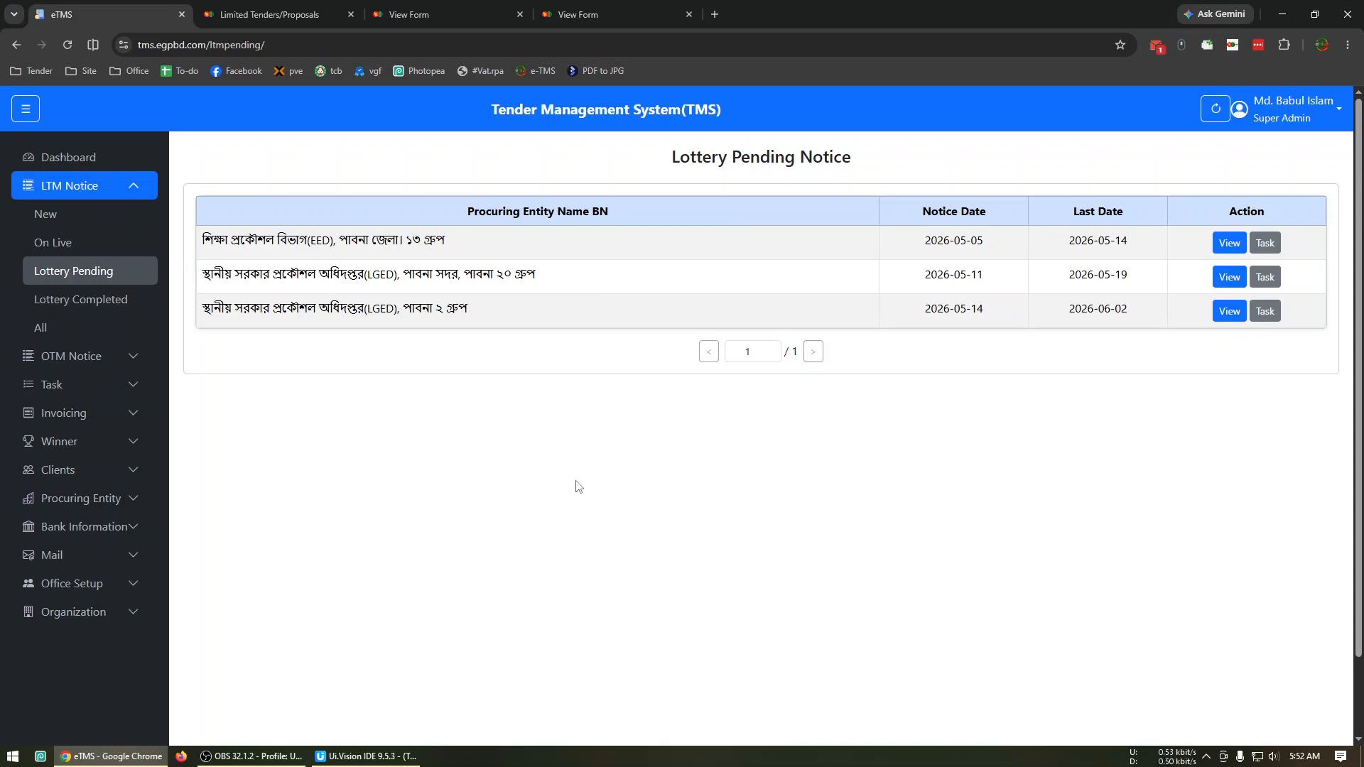
# Compare the tasks under preparation with the lottery pending notices and view the notices under preparation.
pyautogui.click(103, 384)
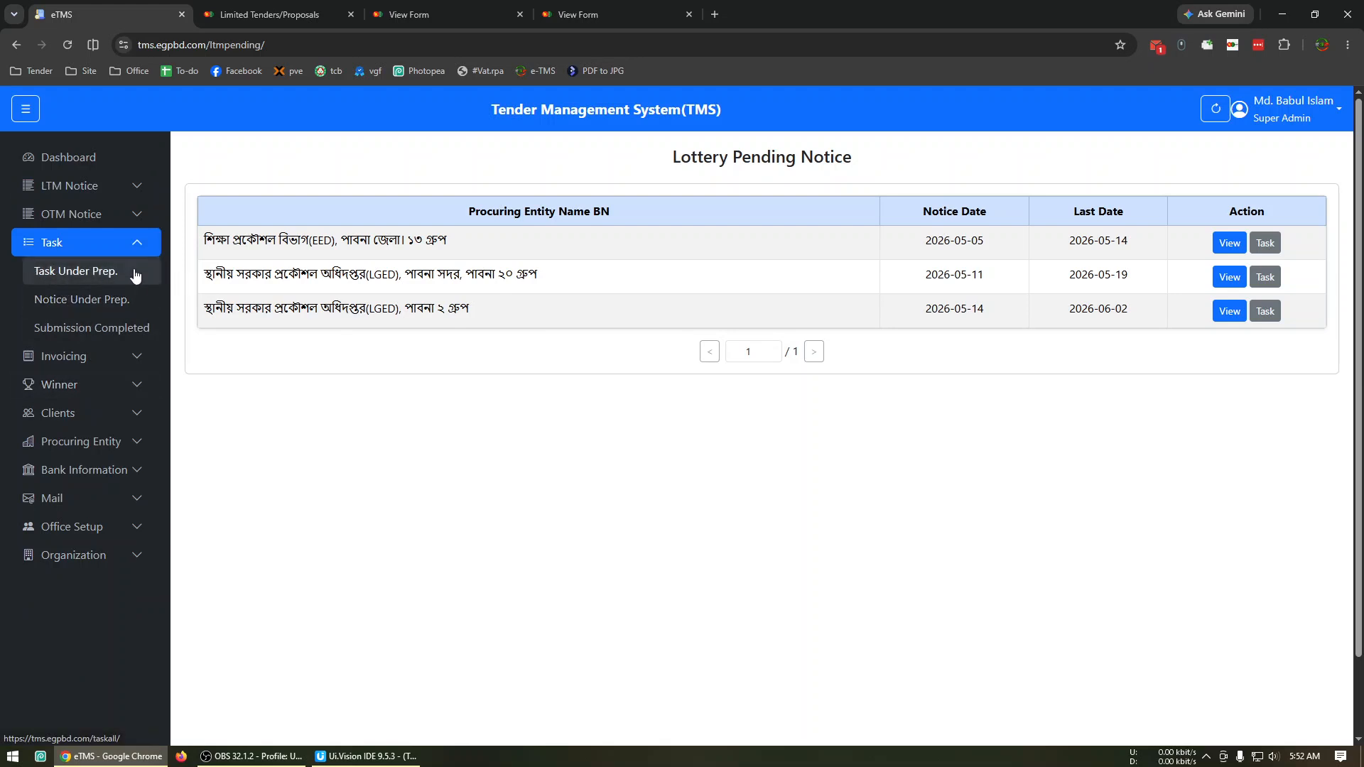
pyautogui.click(110, 275)
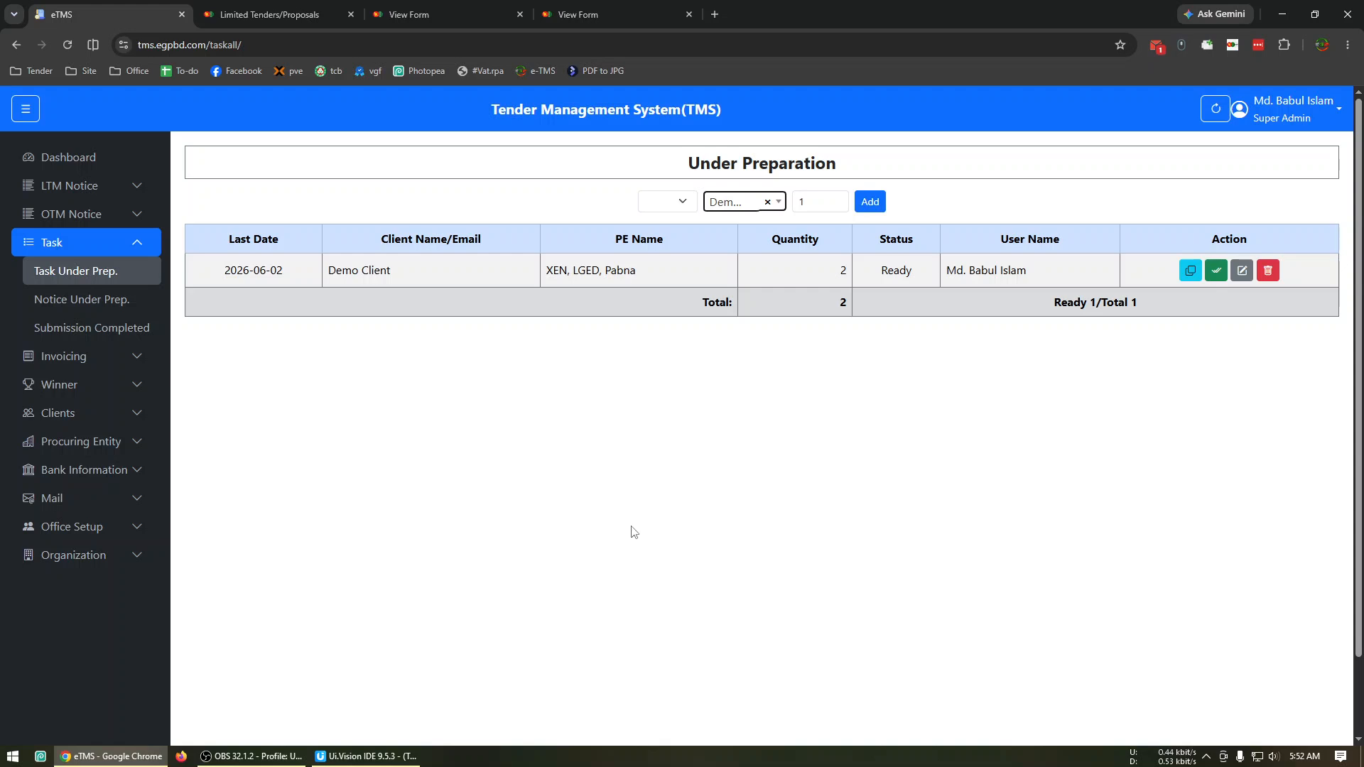
pyautogui.click(131, 186)
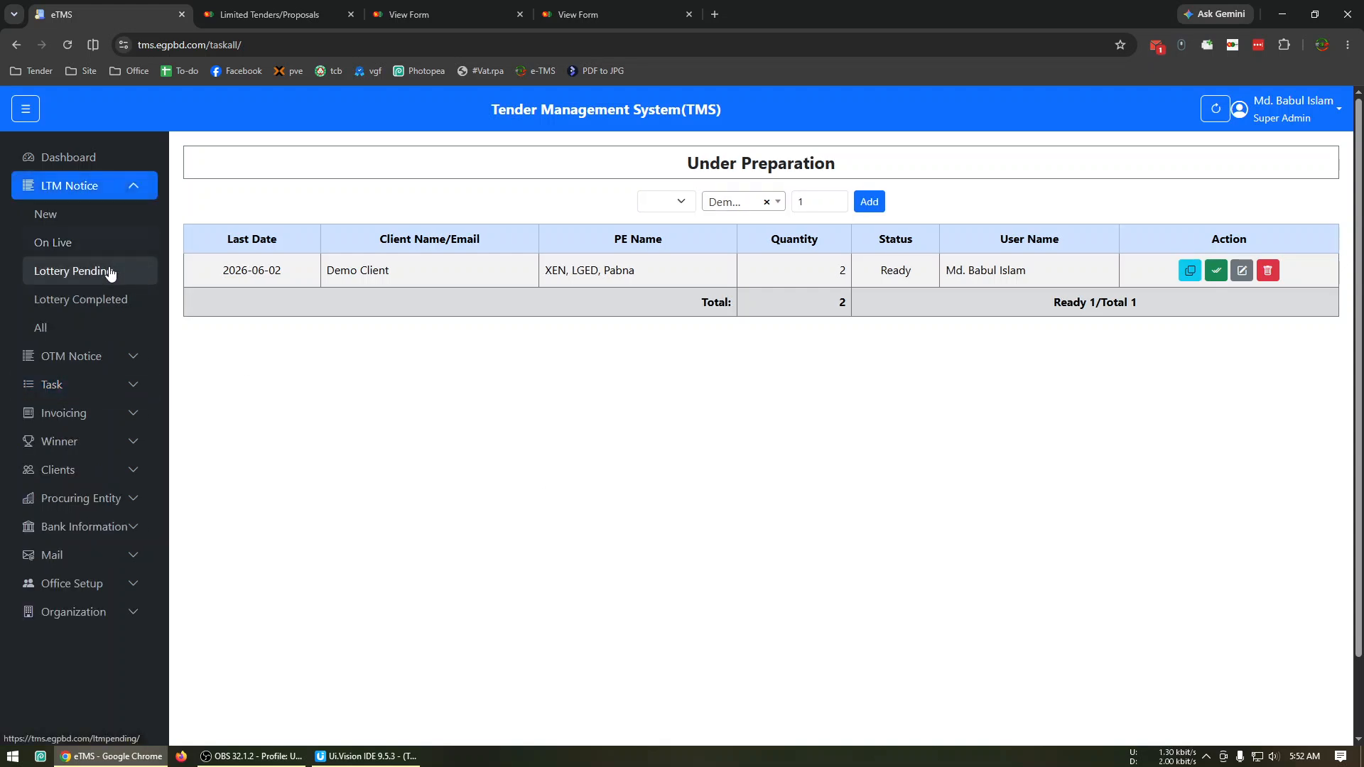
pyautogui.click(118, 272)
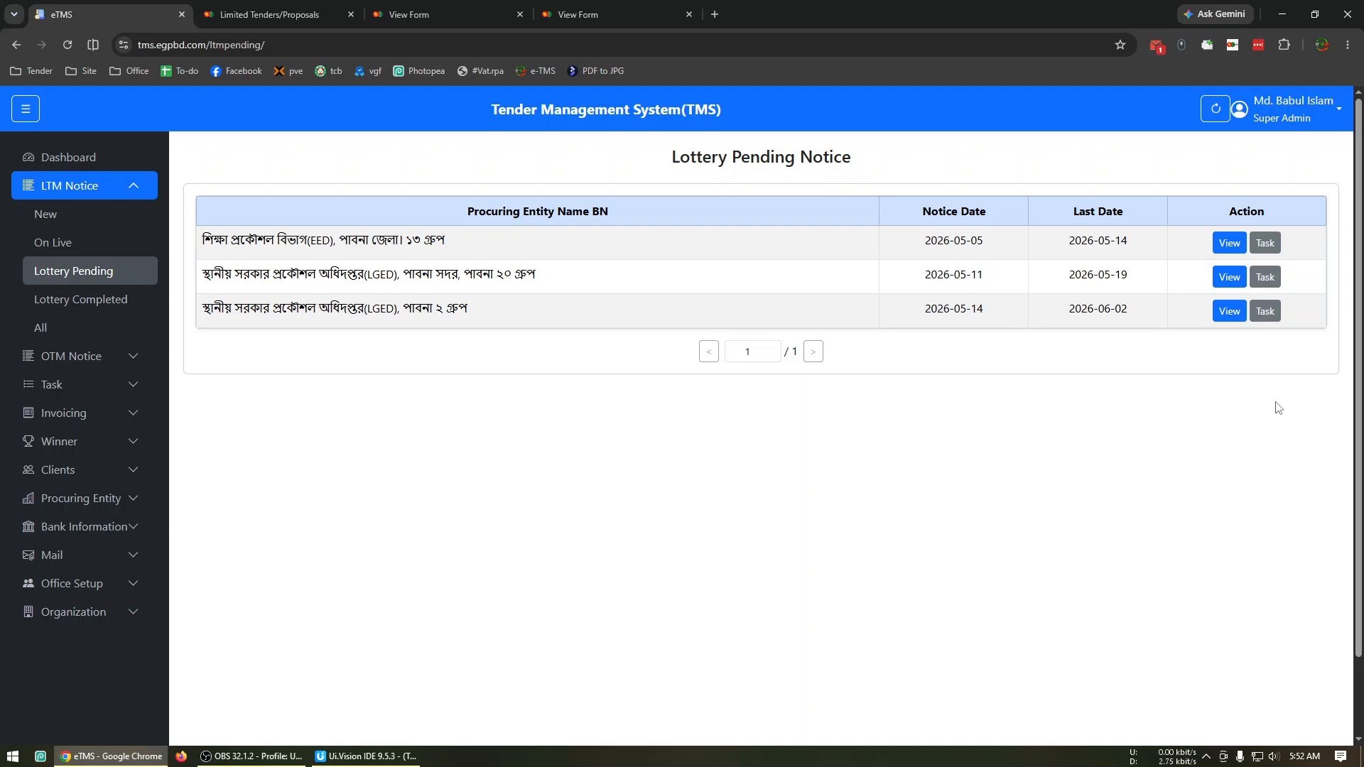
pyautogui.click(100, 385)
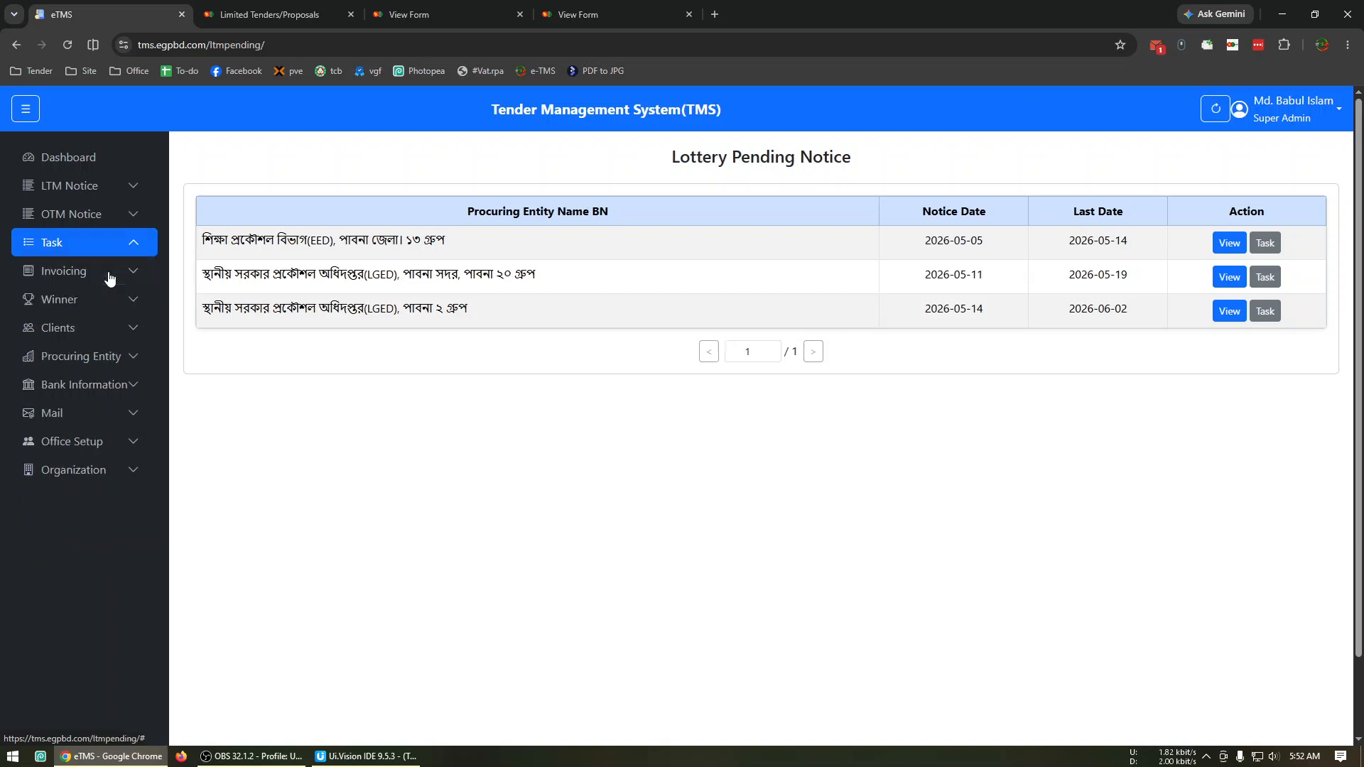
pyautogui.click(111, 276)
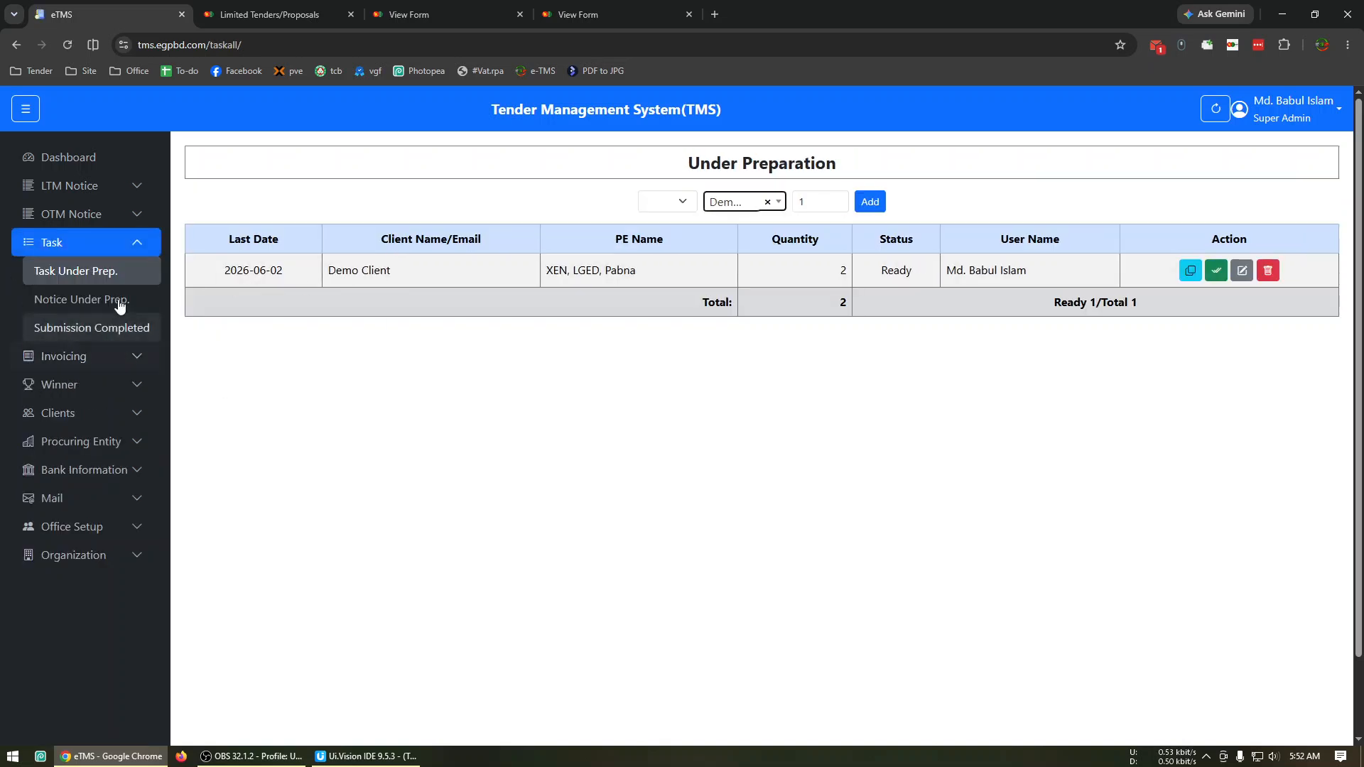
pyautogui.click(119, 302)
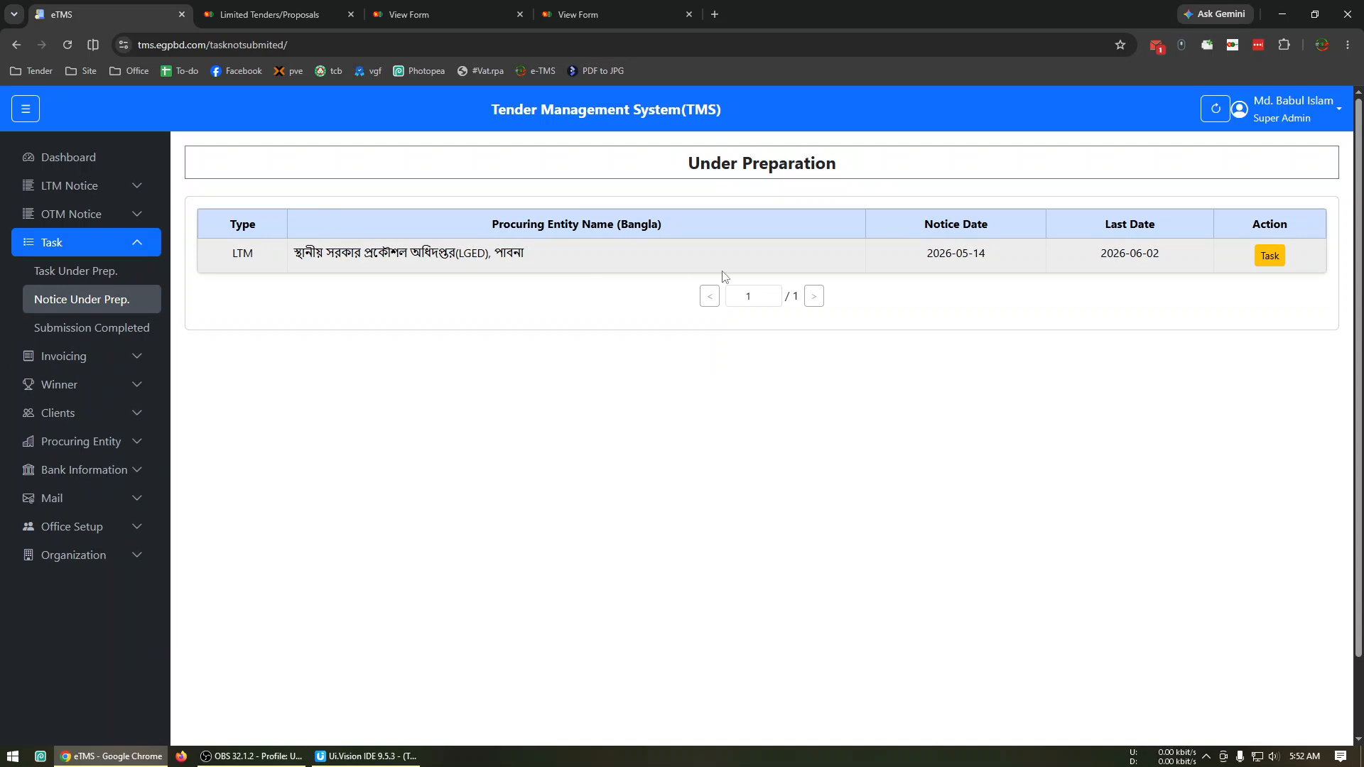
# Submit the Demo Client task from the tasks under preparation and open its LGED, Pabna notice from the completed submissions.
pyautogui.click(128, 273)
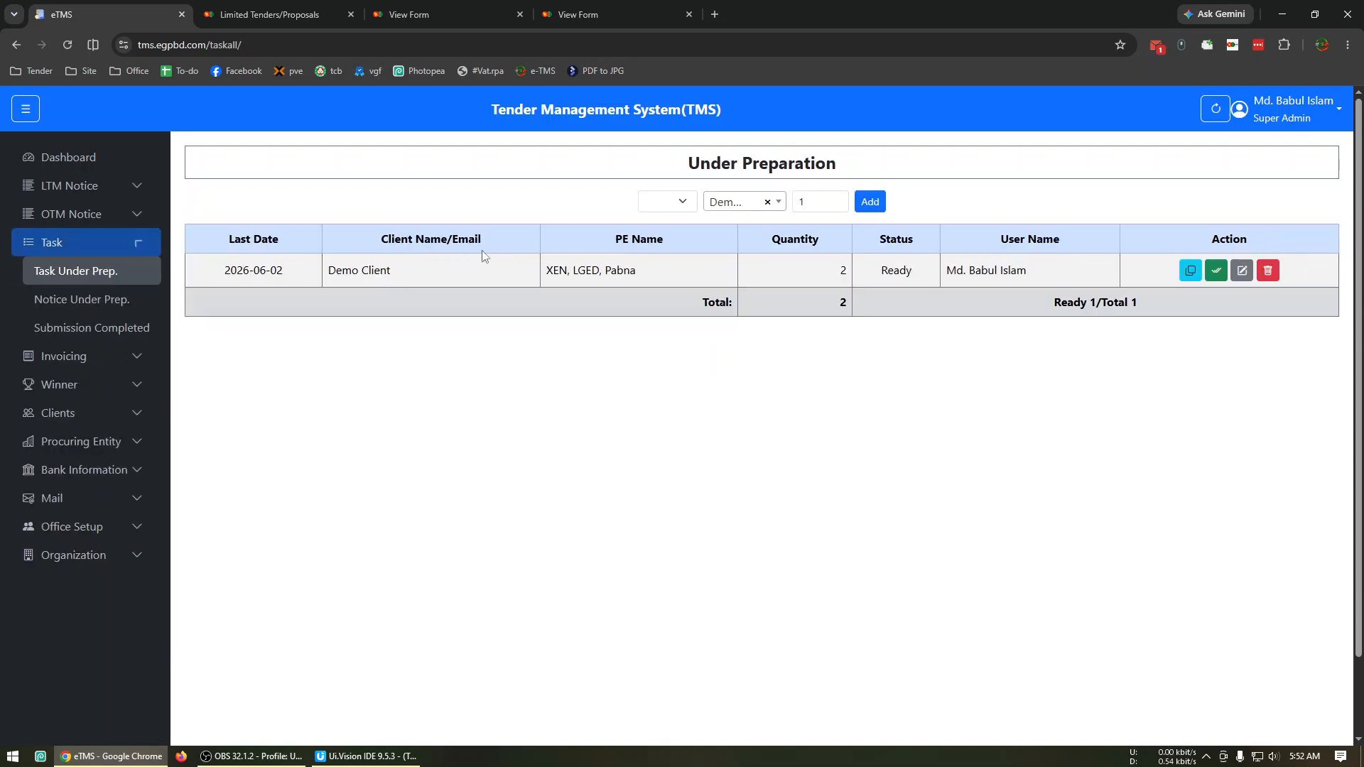
pyautogui.click(1216, 271)
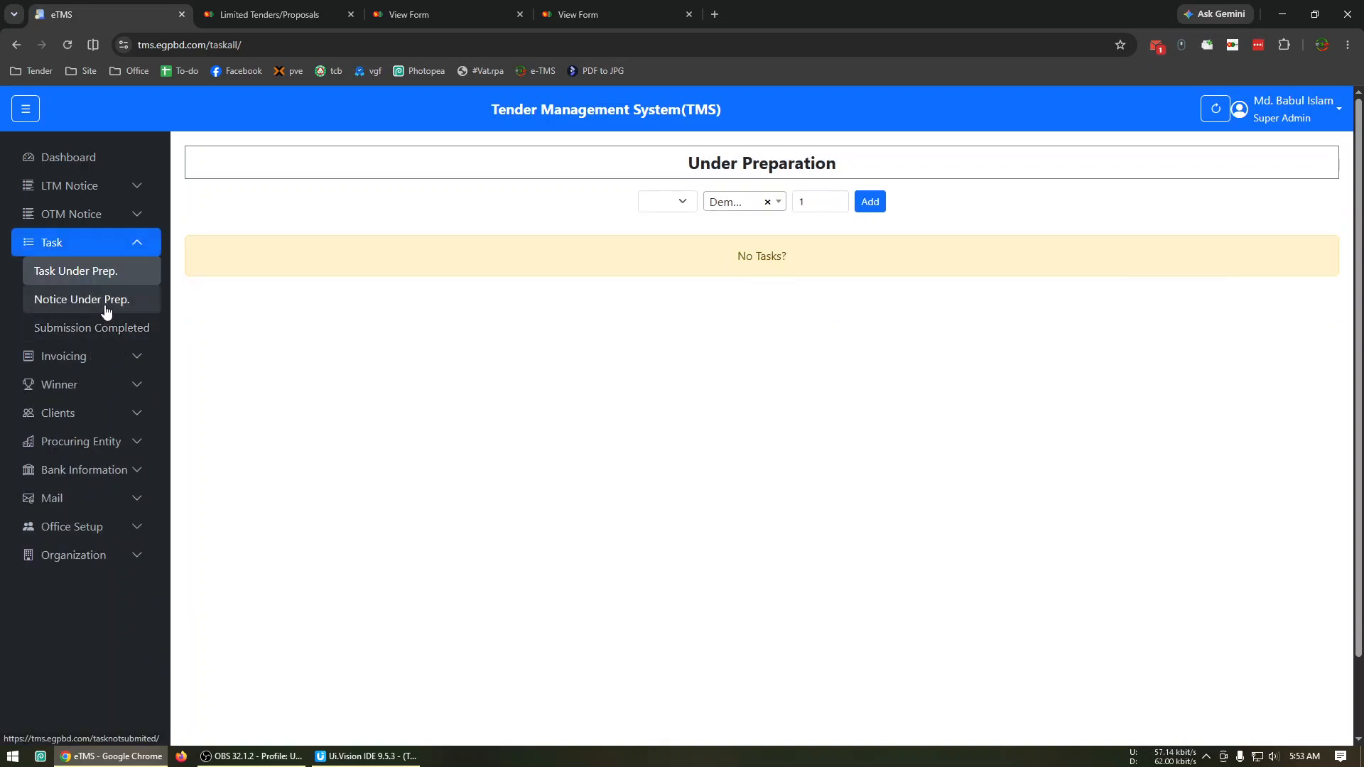
pyautogui.click(105, 303)
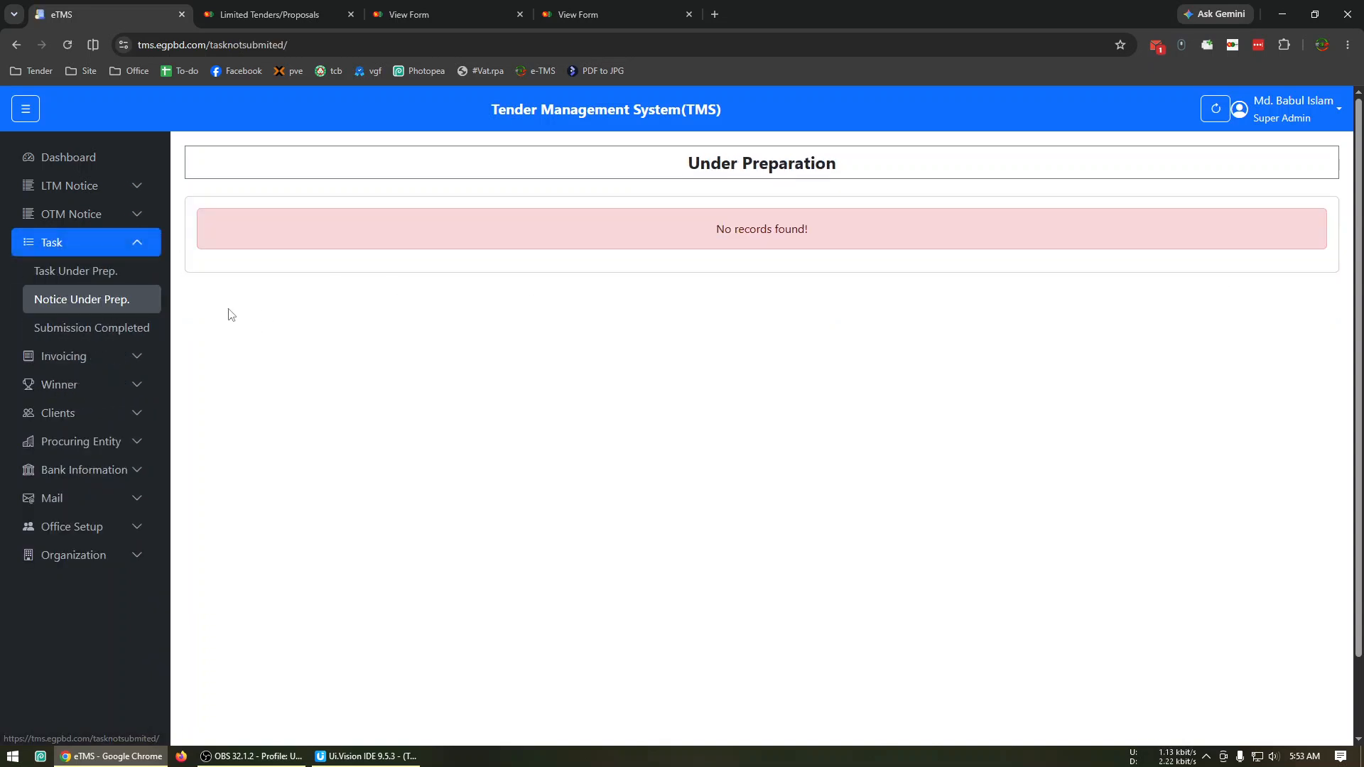
pyautogui.click(126, 274)
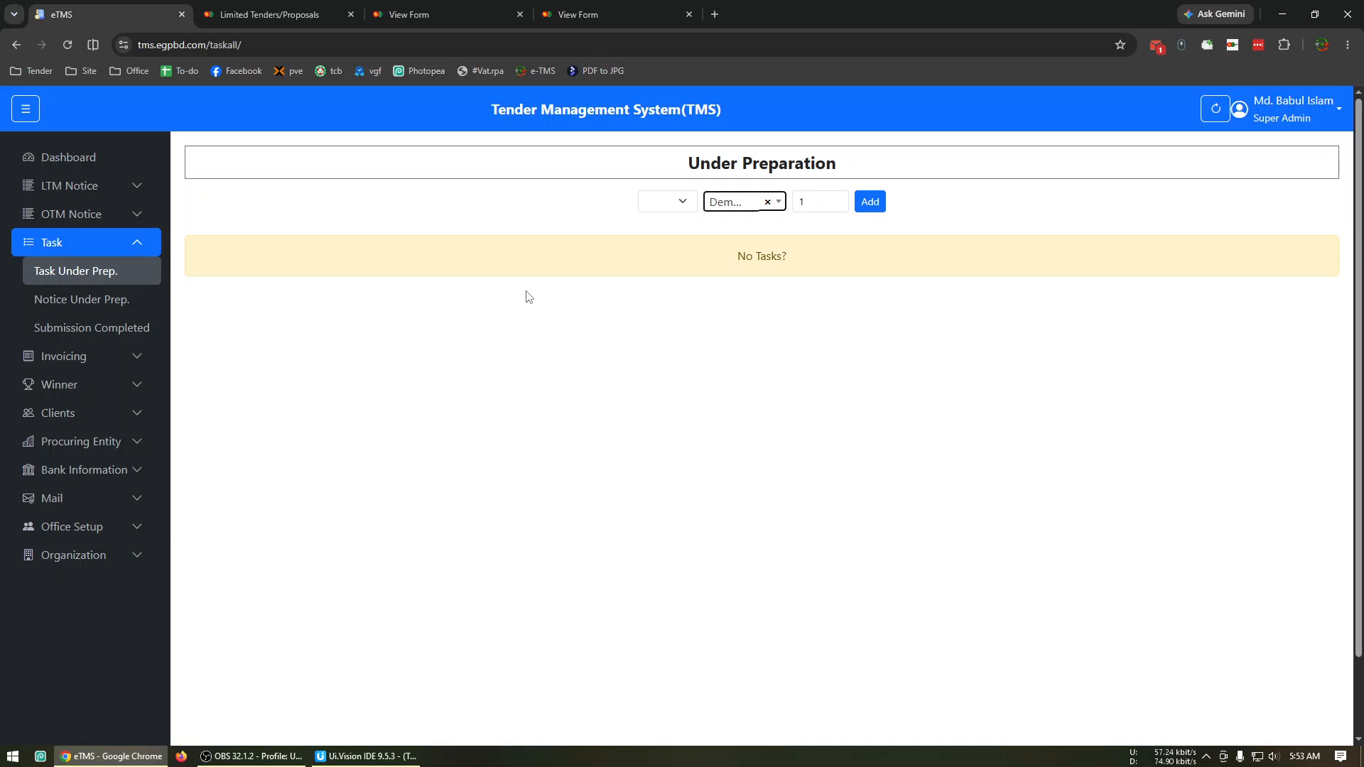
pyautogui.click(135, 329)
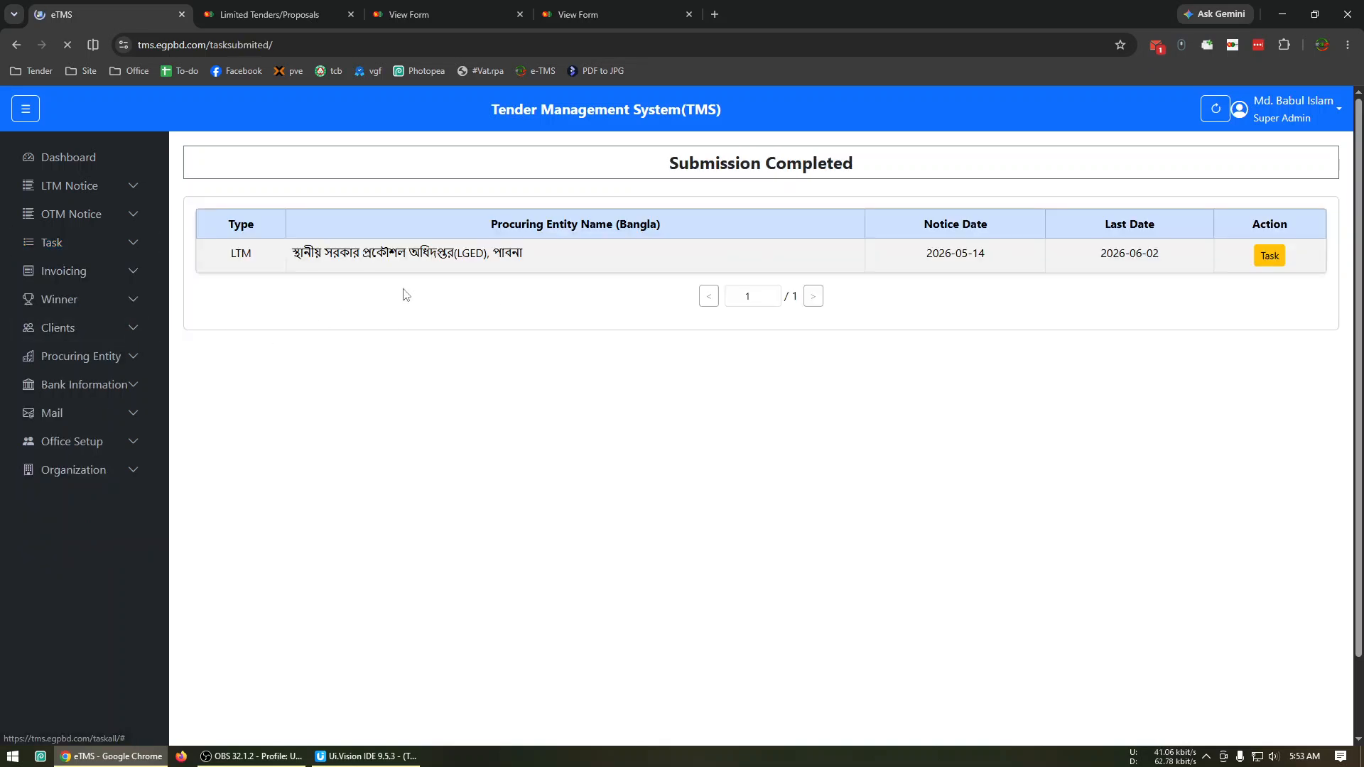
pyautogui.click(1276, 264)
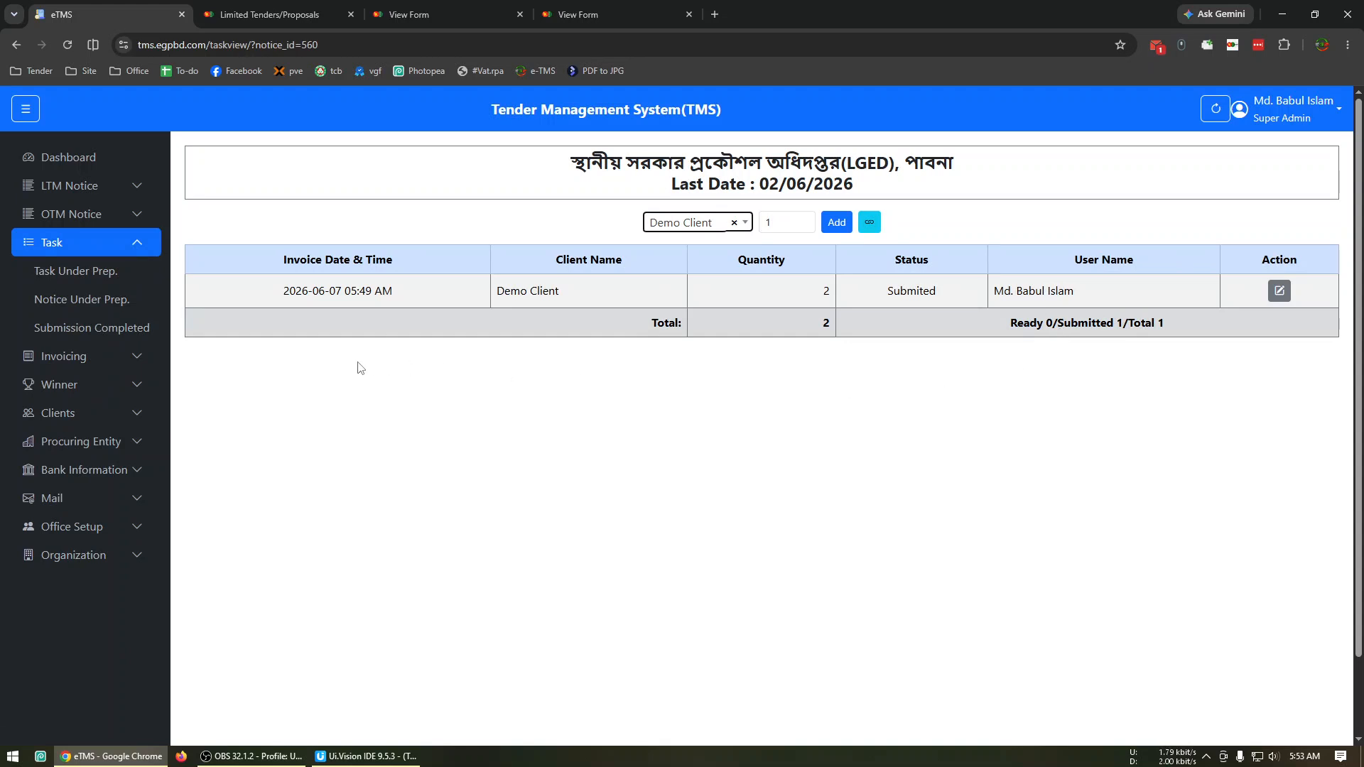
# Open the invoice page of the LGED, Pabna notice from the notices that need invoicing.
pyautogui.click(89, 358)
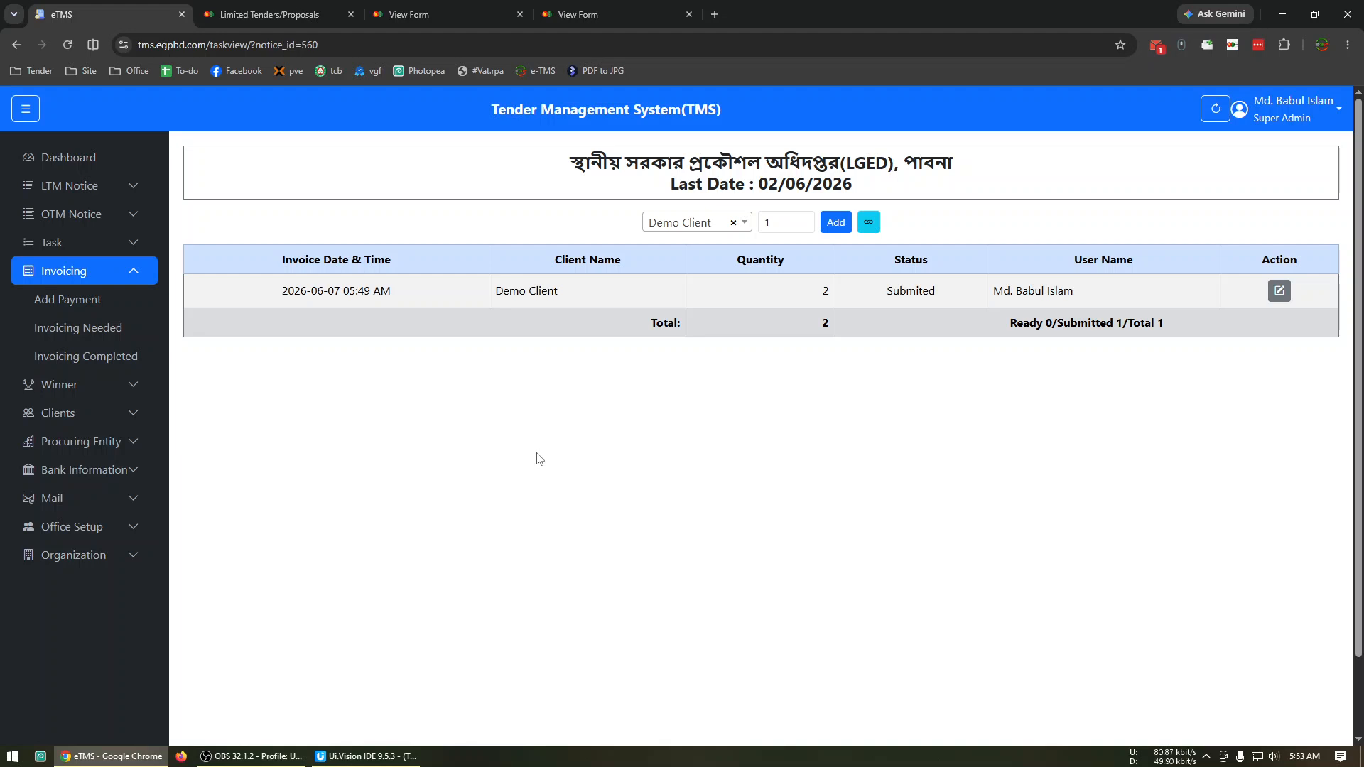
pyautogui.click(112, 334)
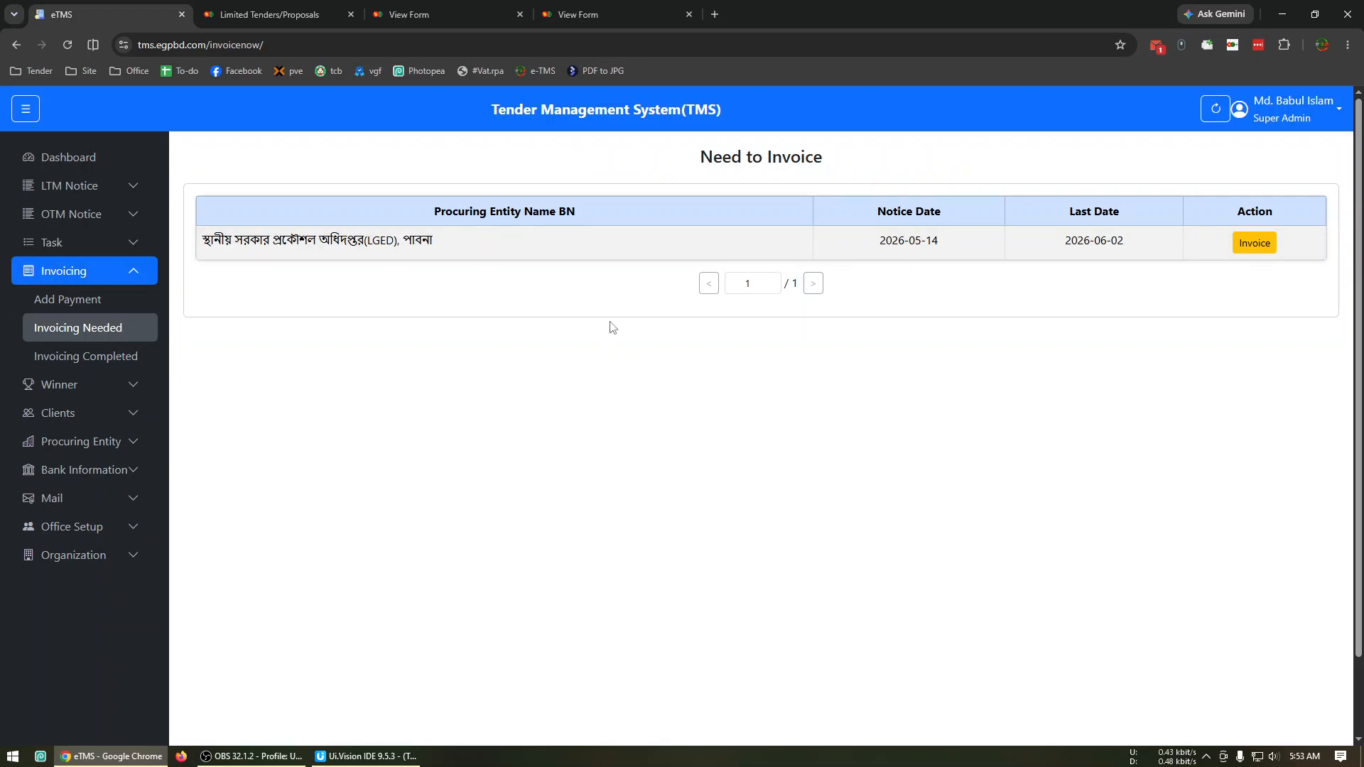
pyautogui.click(1253, 249)
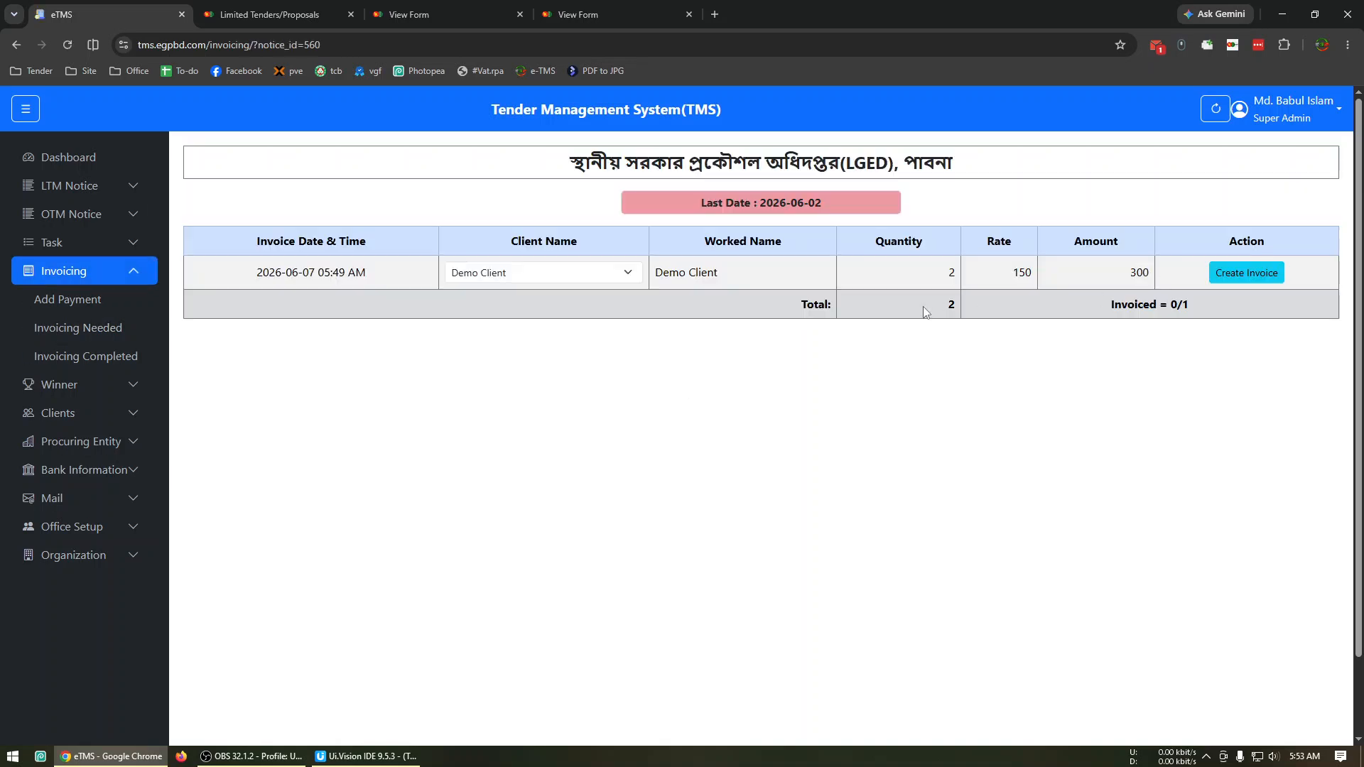
# Examine the client choices and the rate on the Demo Client invoice line.
pyautogui.click(585, 272)
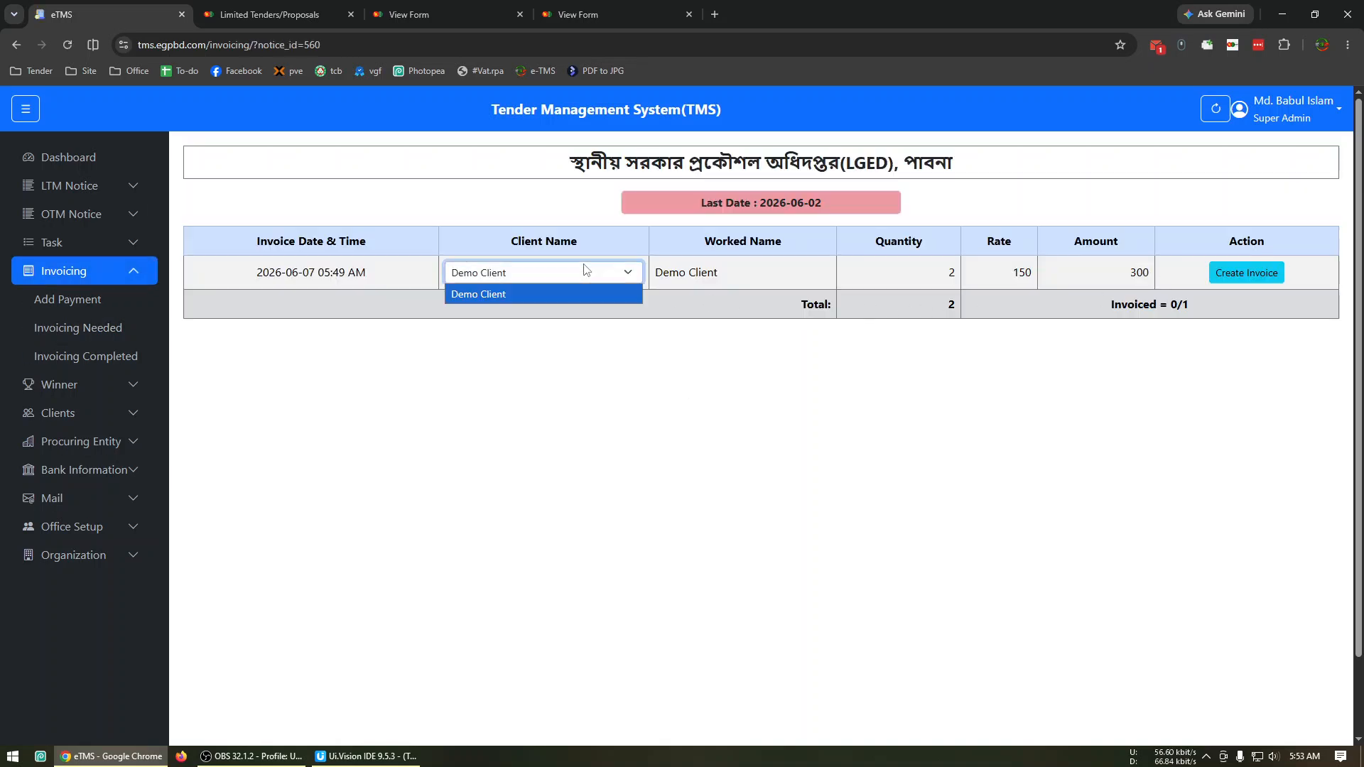
pyautogui.click(741, 407)
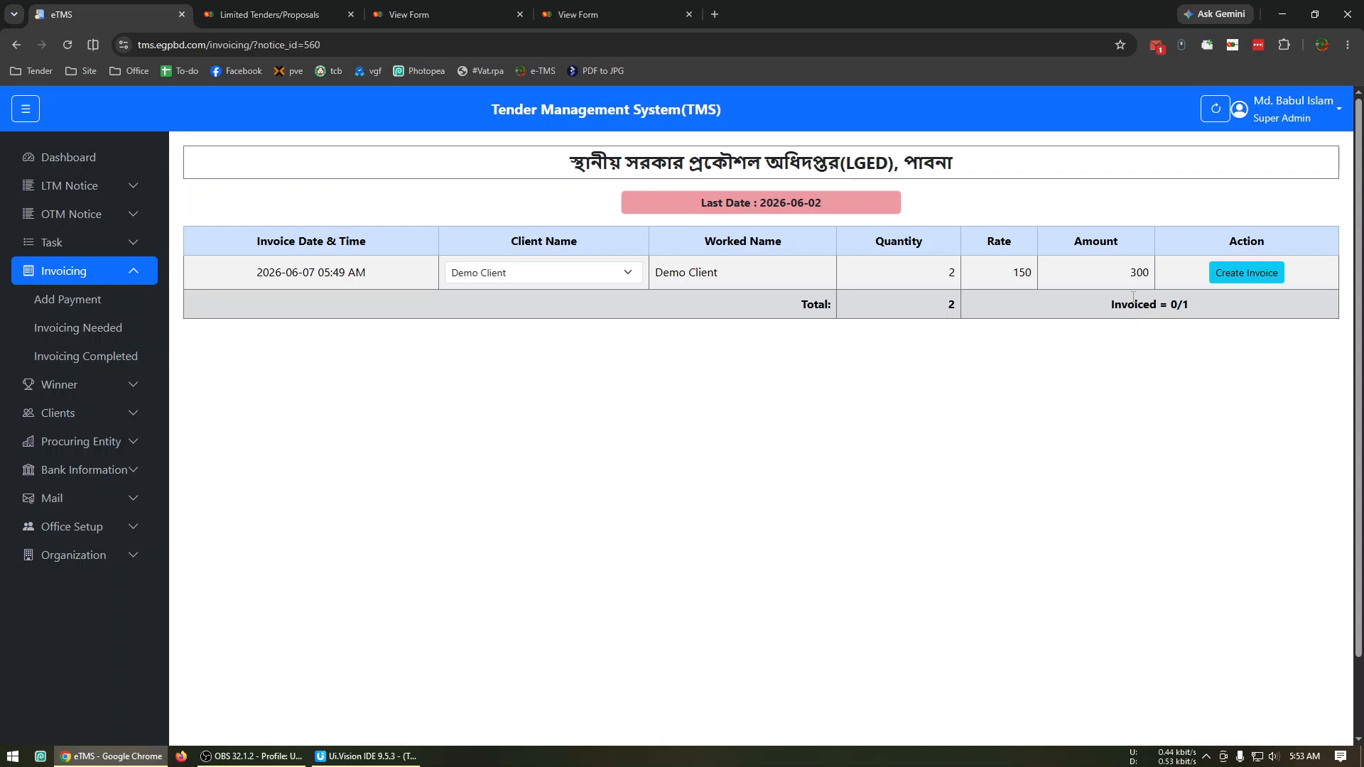
pyautogui.click(610, 281)
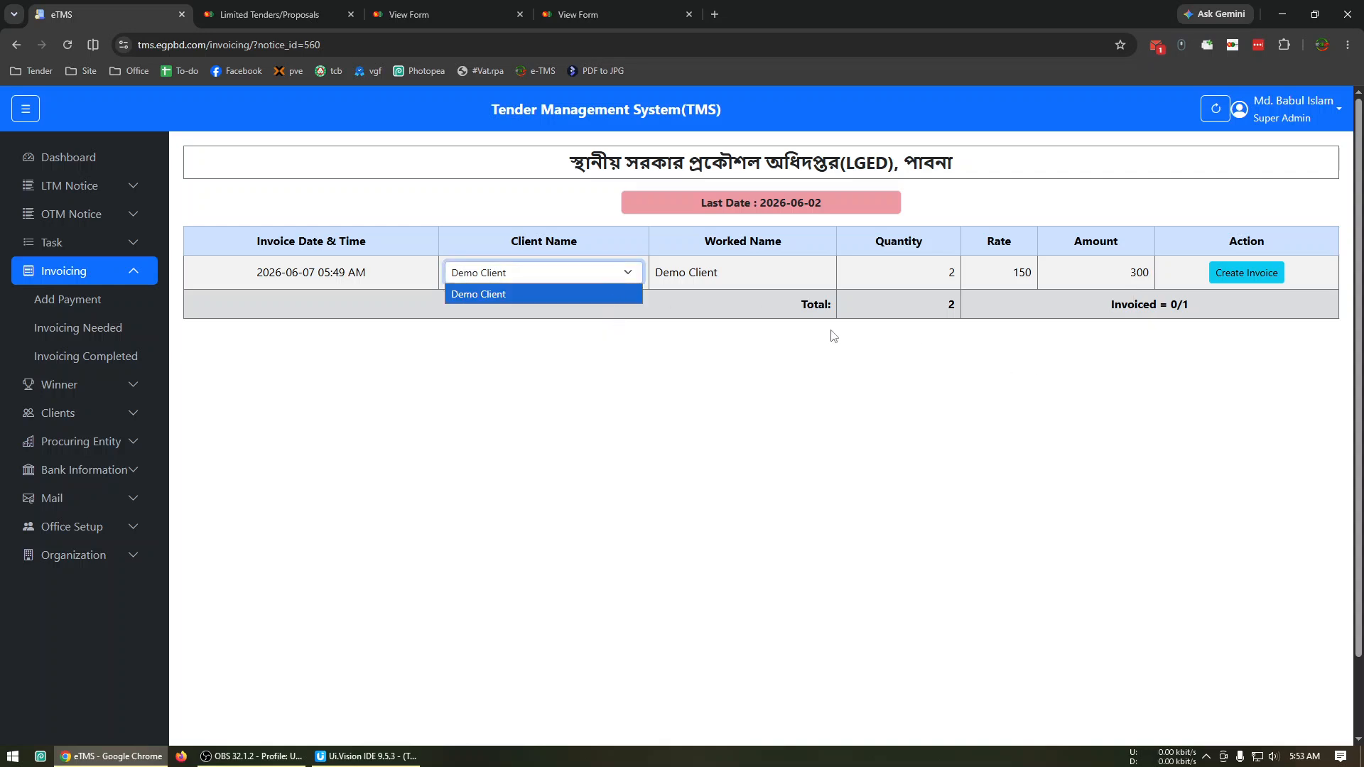
pyautogui.click(917, 298)
pyautogui.moveTo(1010, 274); pyautogui.dragTo(1033, 274)
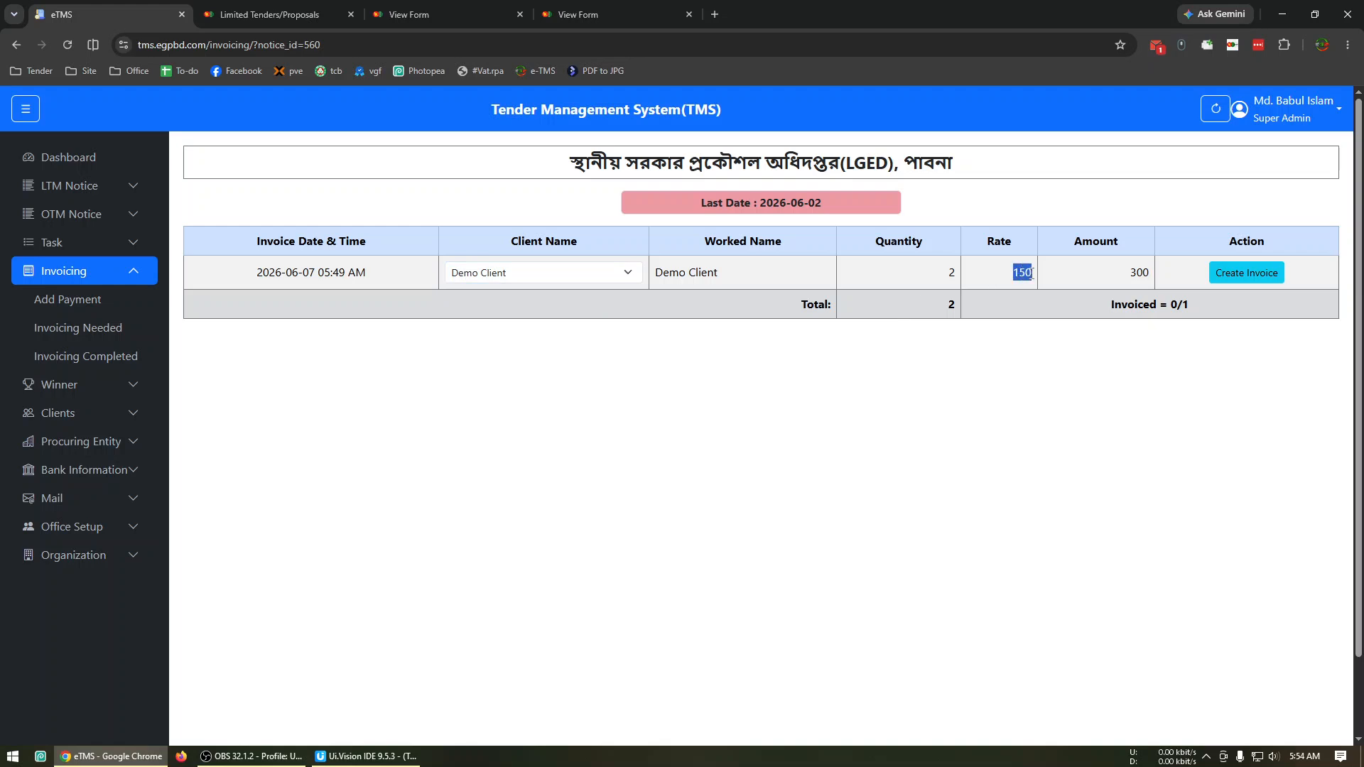
pyautogui.click(530, 283)
pyautogui.click(544, 299)
# Start a new client with owner name "Demo 2", short name "Demo 2" and business name "DEMO 2".
pyautogui.click(66, 416)
pyautogui.click(78, 385)
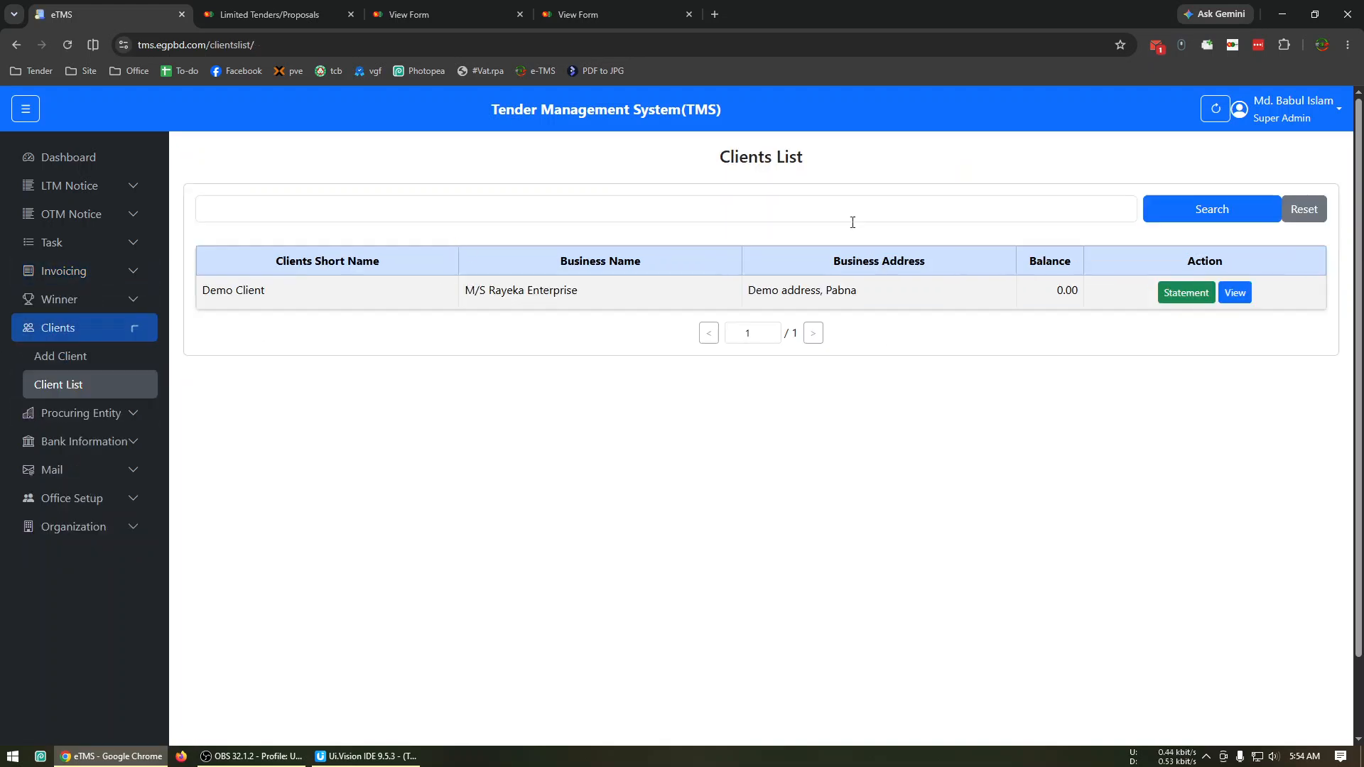
pyautogui.click(78, 356)
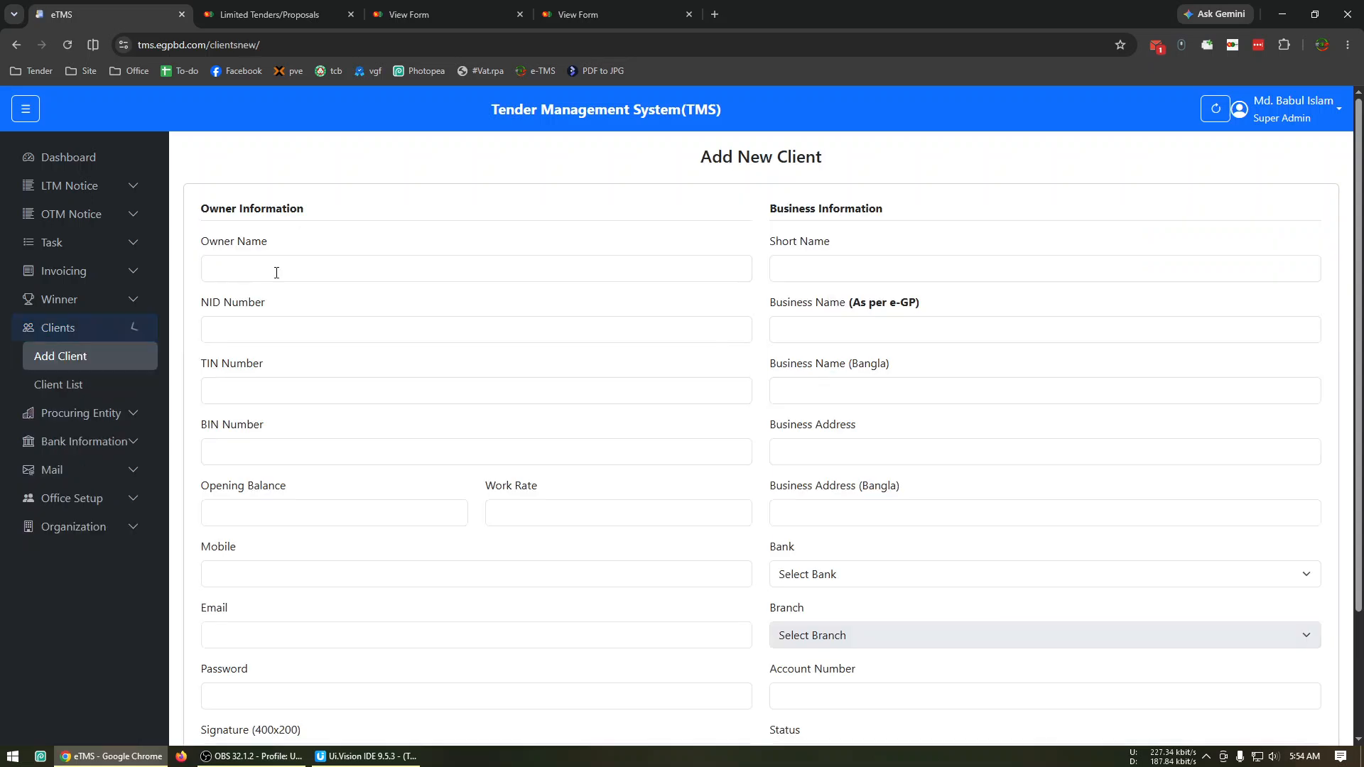
pyautogui.click(274, 278)
pyautogui.write('Demo 2')
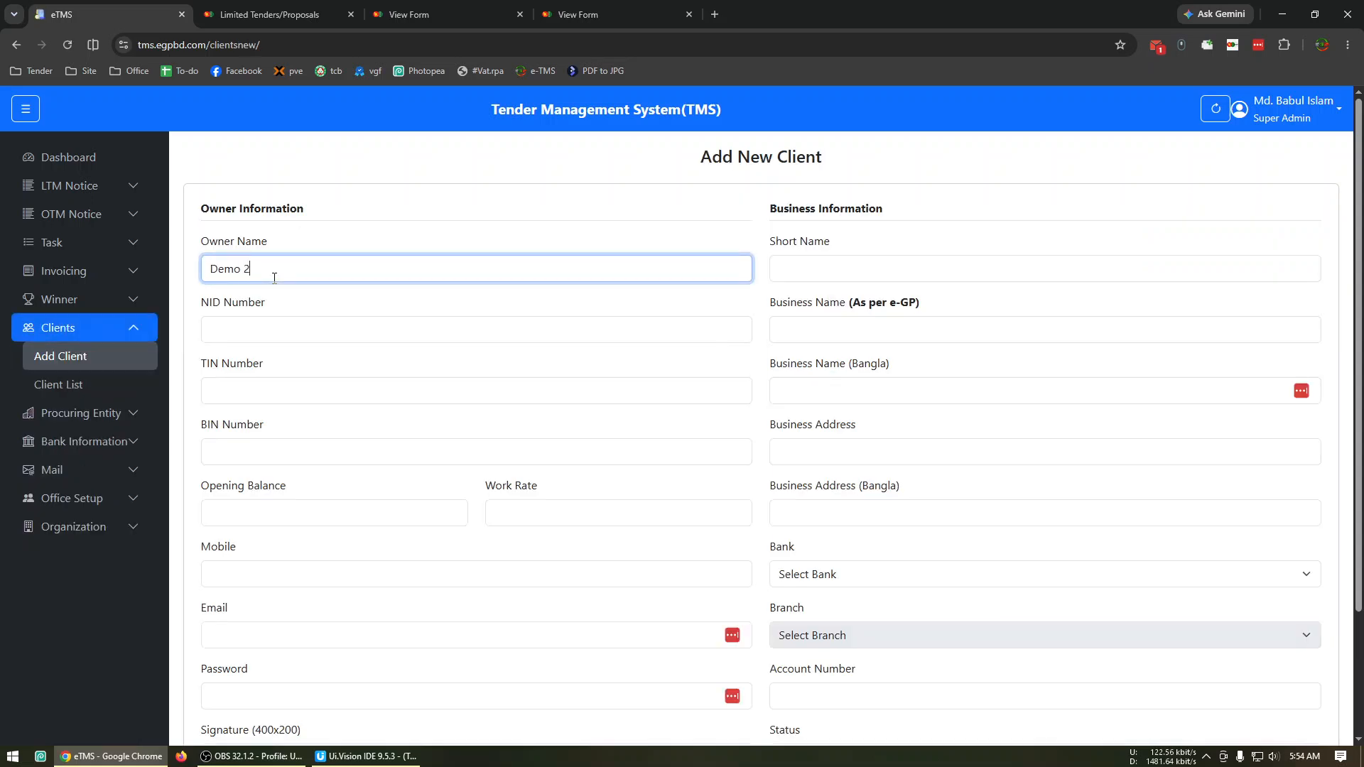
pyautogui.click(823, 266)
pyautogui.write('Demo 2')
pyautogui.press('Tab')
pyautogui.write('DEMO 2')
pyautogui.scroll(-3, 881, 426)
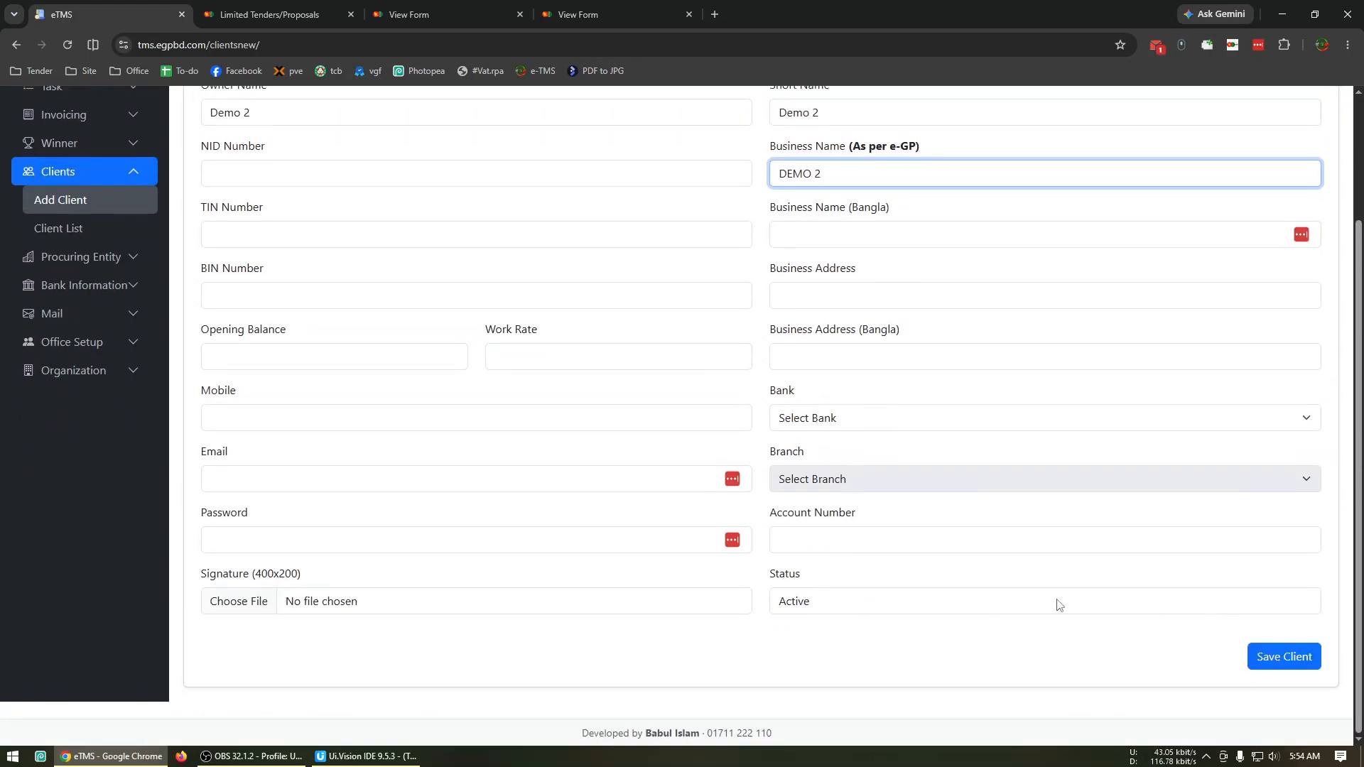
# Assign the new client Pubali Bank PLC with Ataikula Branch, enter the account number and save the client.
pyautogui.click(866, 425)
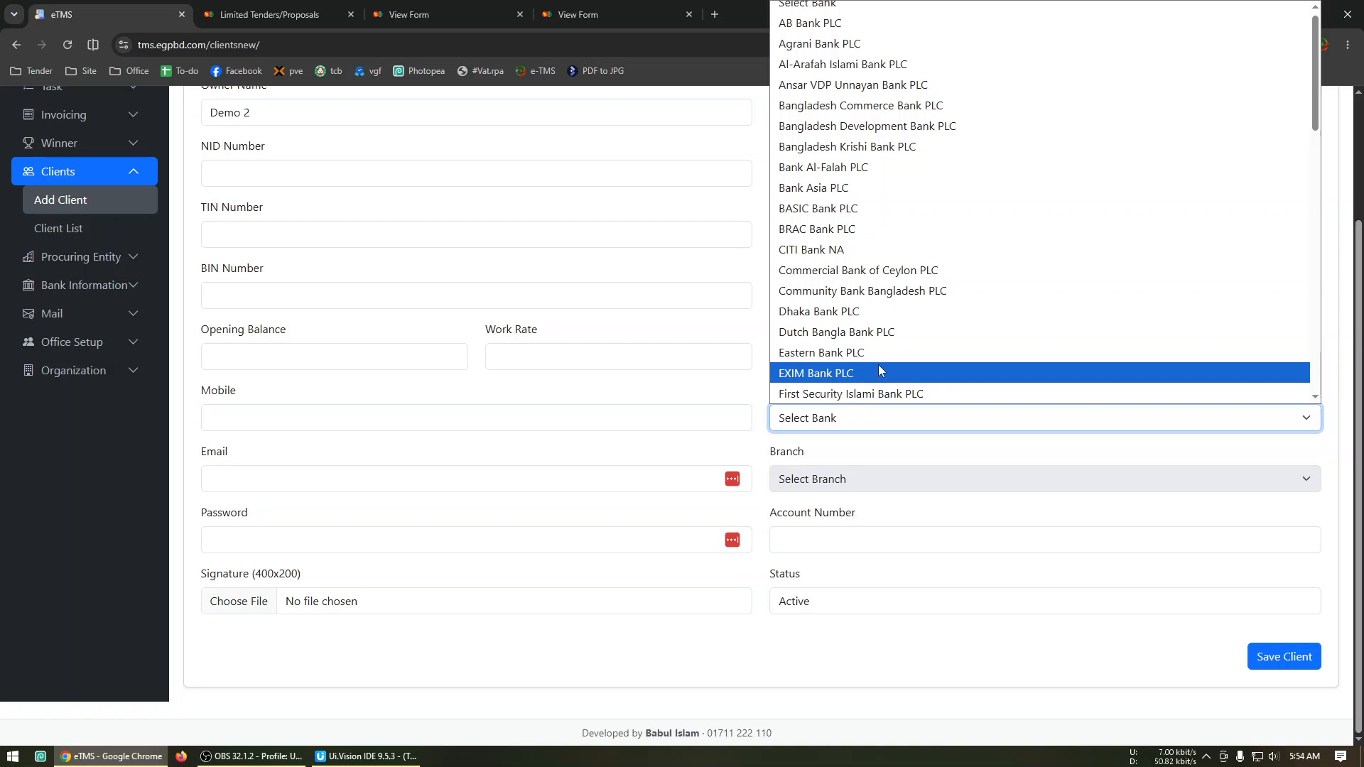
pyautogui.click(883, 334)
pyautogui.press('p')
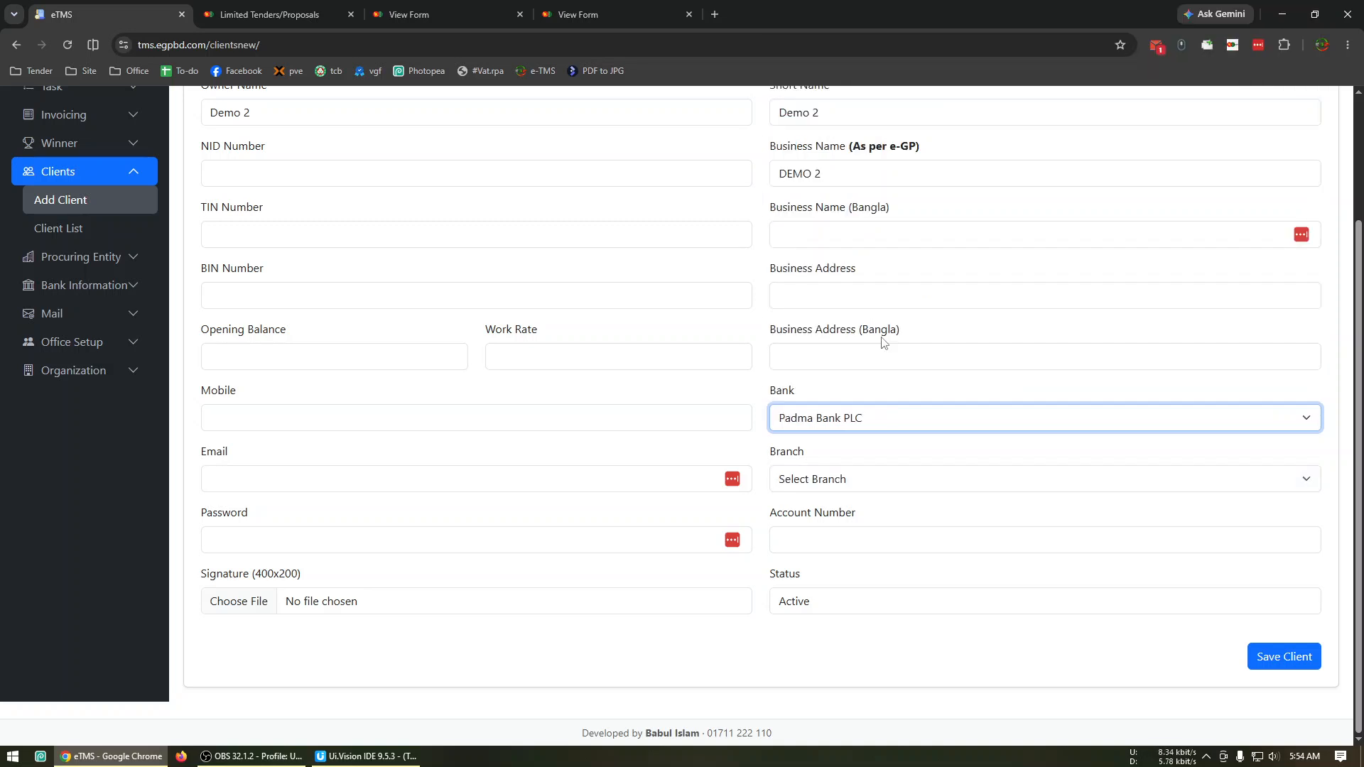
pyautogui.press('u')
pyautogui.press('p')
pyautogui.press('u')
pyautogui.click(881, 470)
pyautogui.click(924, 521)
pyautogui.click(937, 540)
pyautogui.write('1')
pyautogui.click(1284, 656)
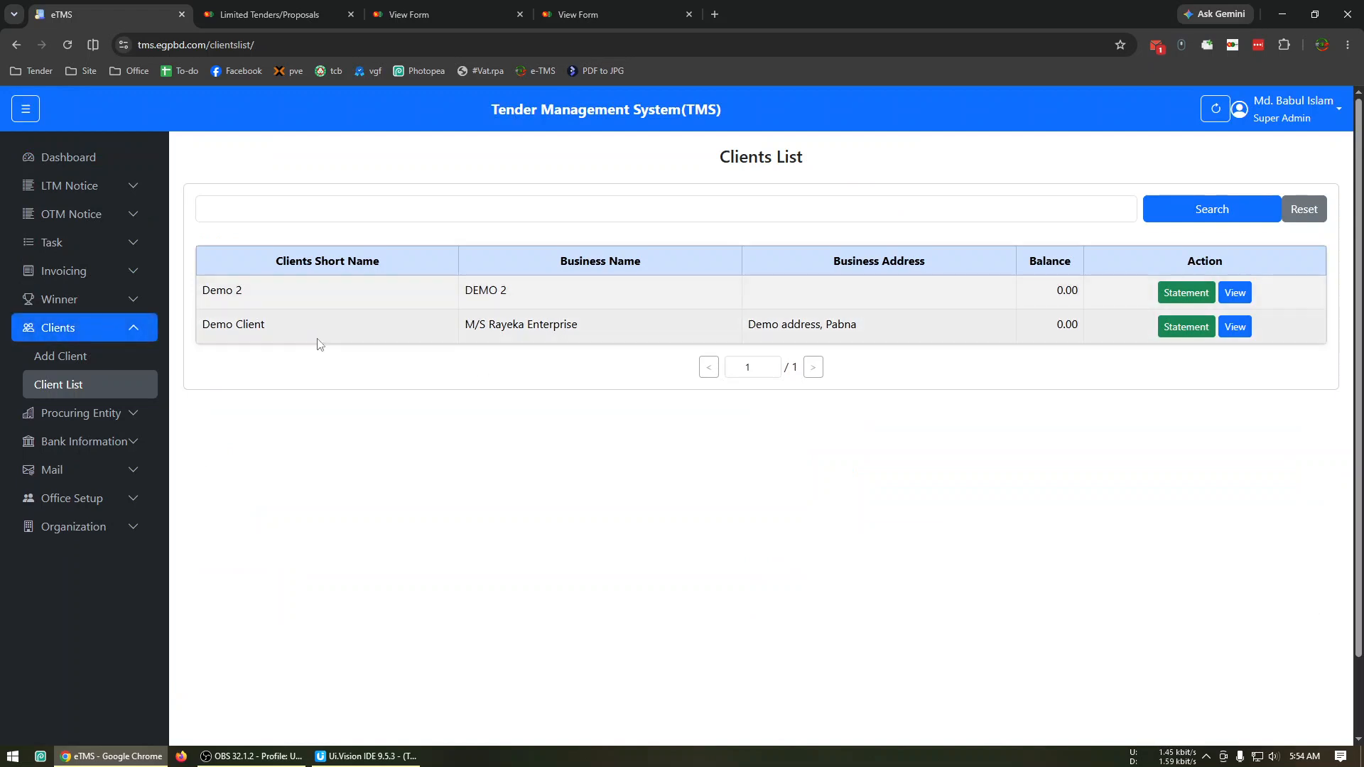
# Set the work rate of the Demo 2 client to 200 and update the client record.
pyautogui.click(1236, 293)
pyautogui.click(1188, 460)
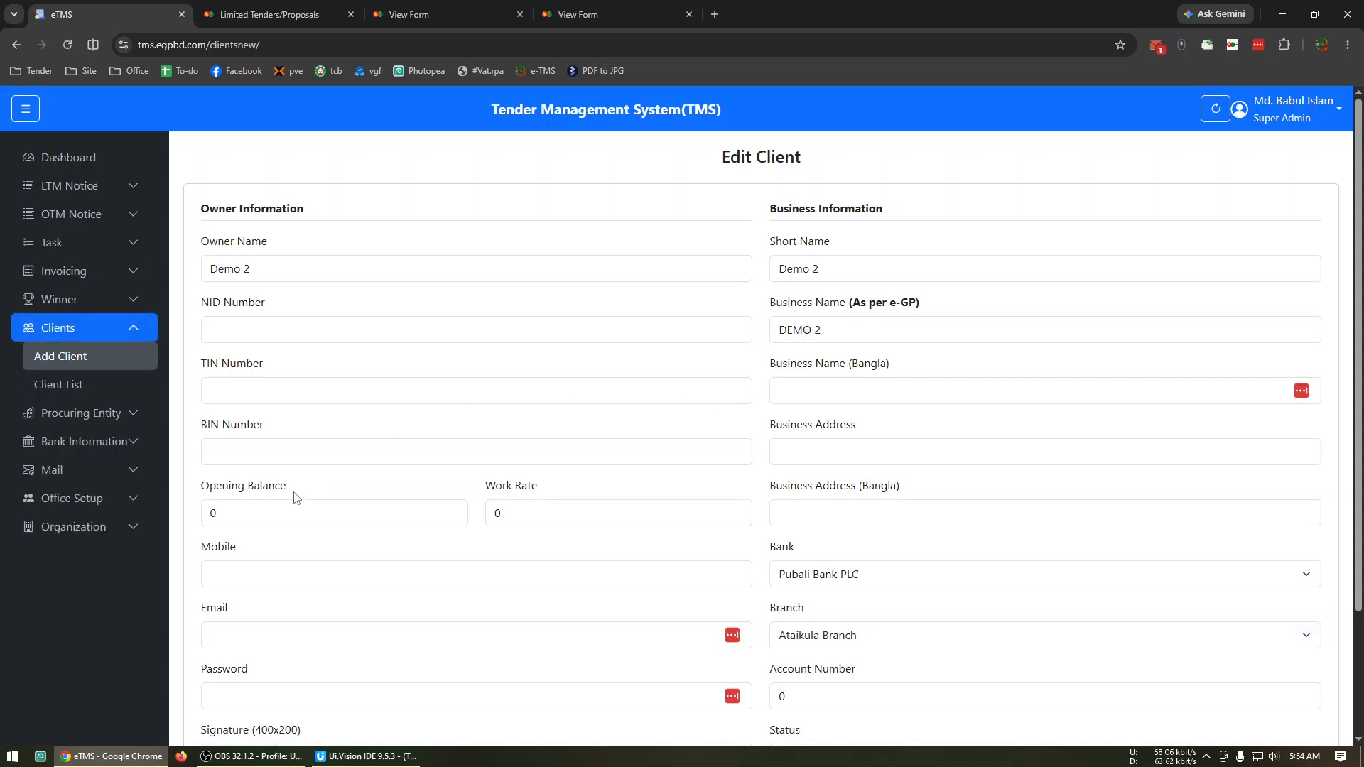
pyautogui.click(340, 511)
pyautogui.press('Tab')
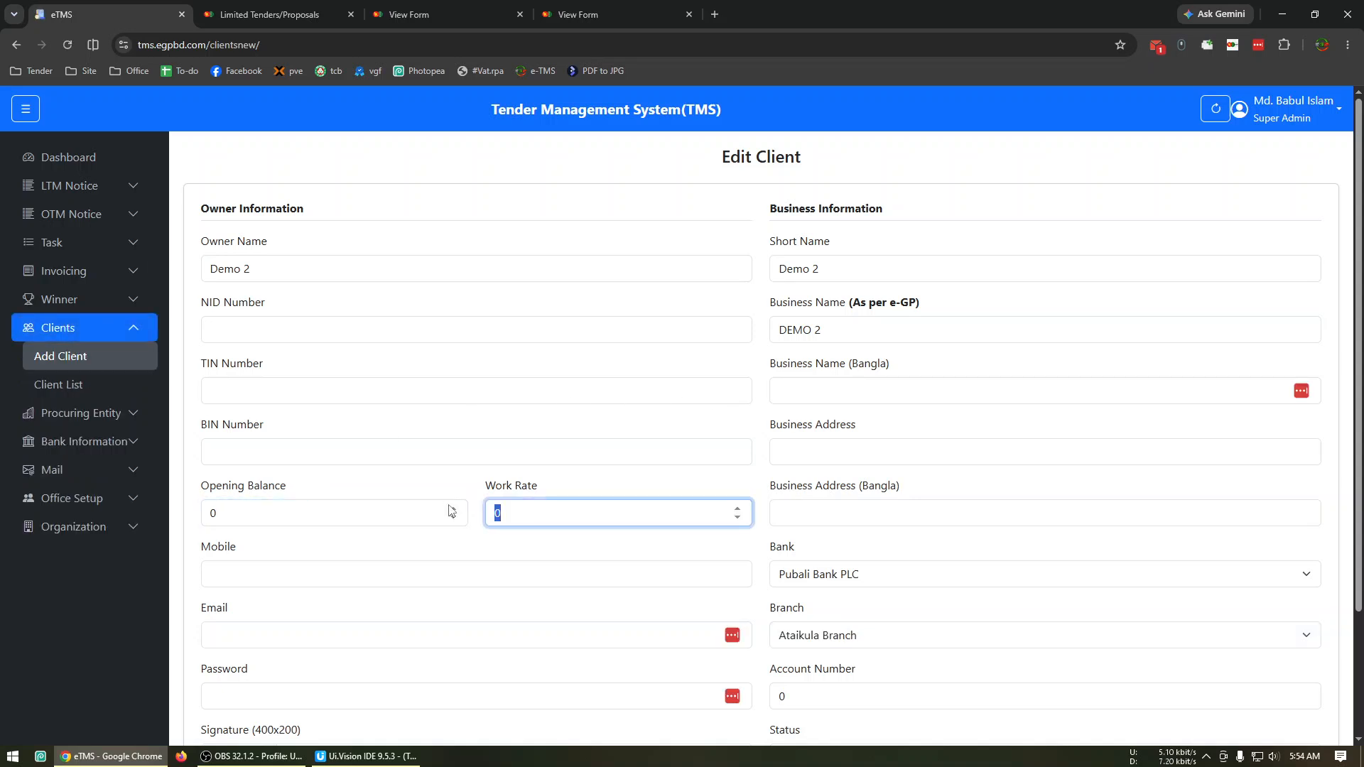
pyautogui.write('200')
pyautogui.scroll(-2, 702, 425)
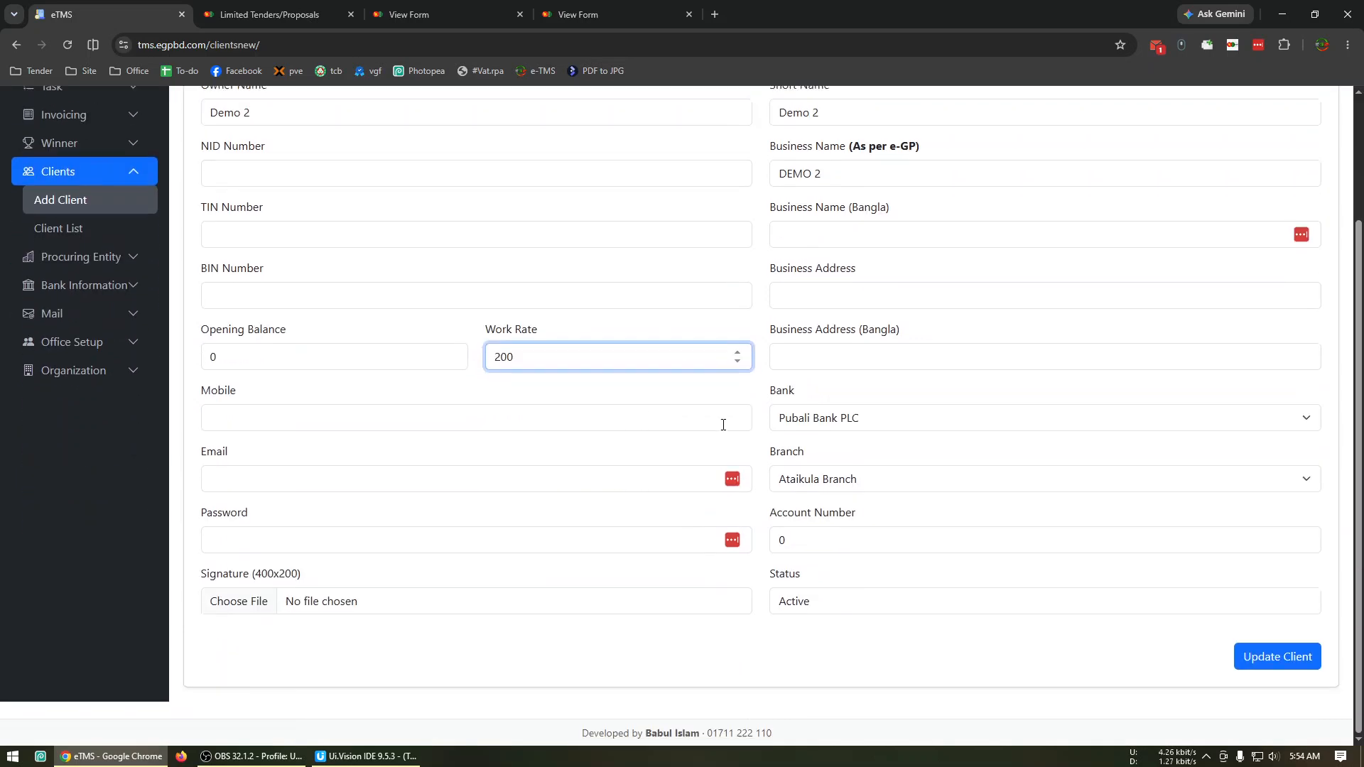
pyautogui.click(1301, 662)
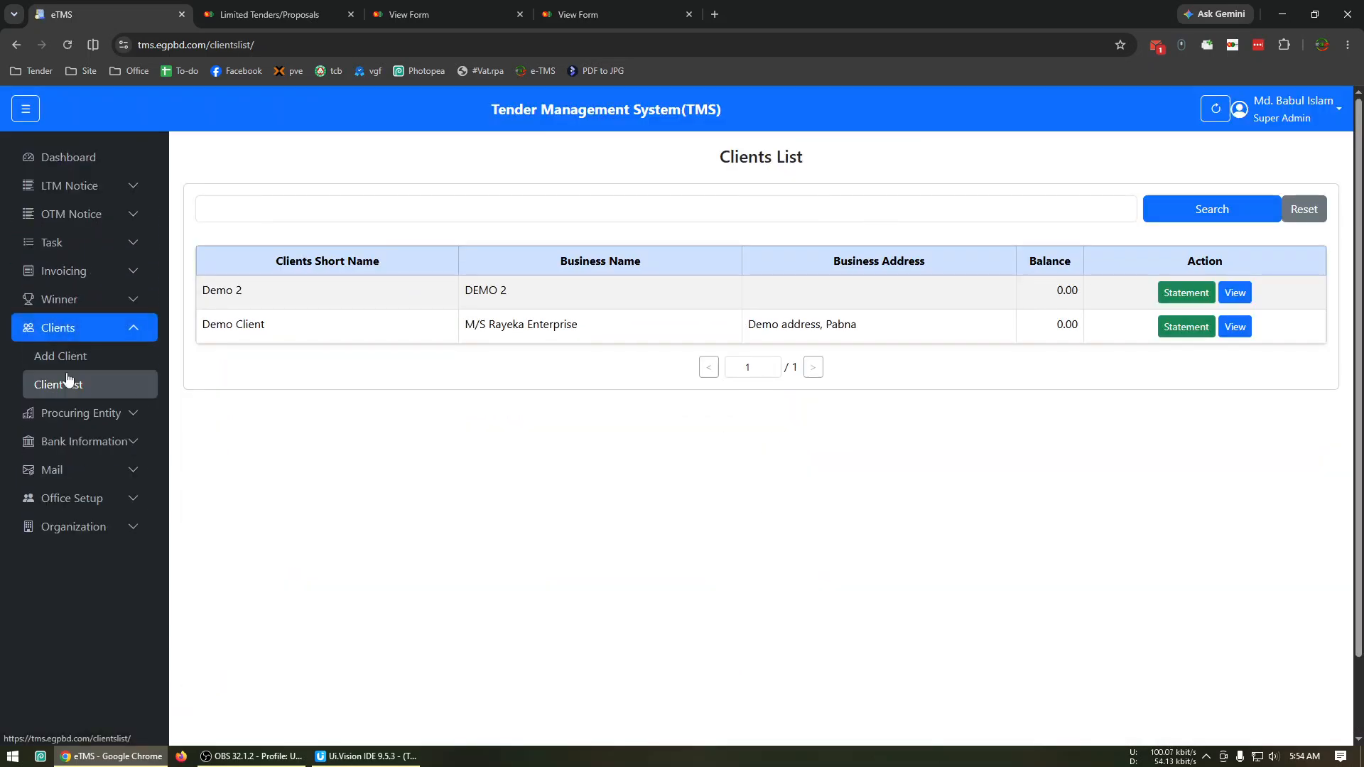
# Reopen the LGED, Pabna notice from the notices that need invoicing and check the rate on its invoice line.
pyautogui.click(90, 276)
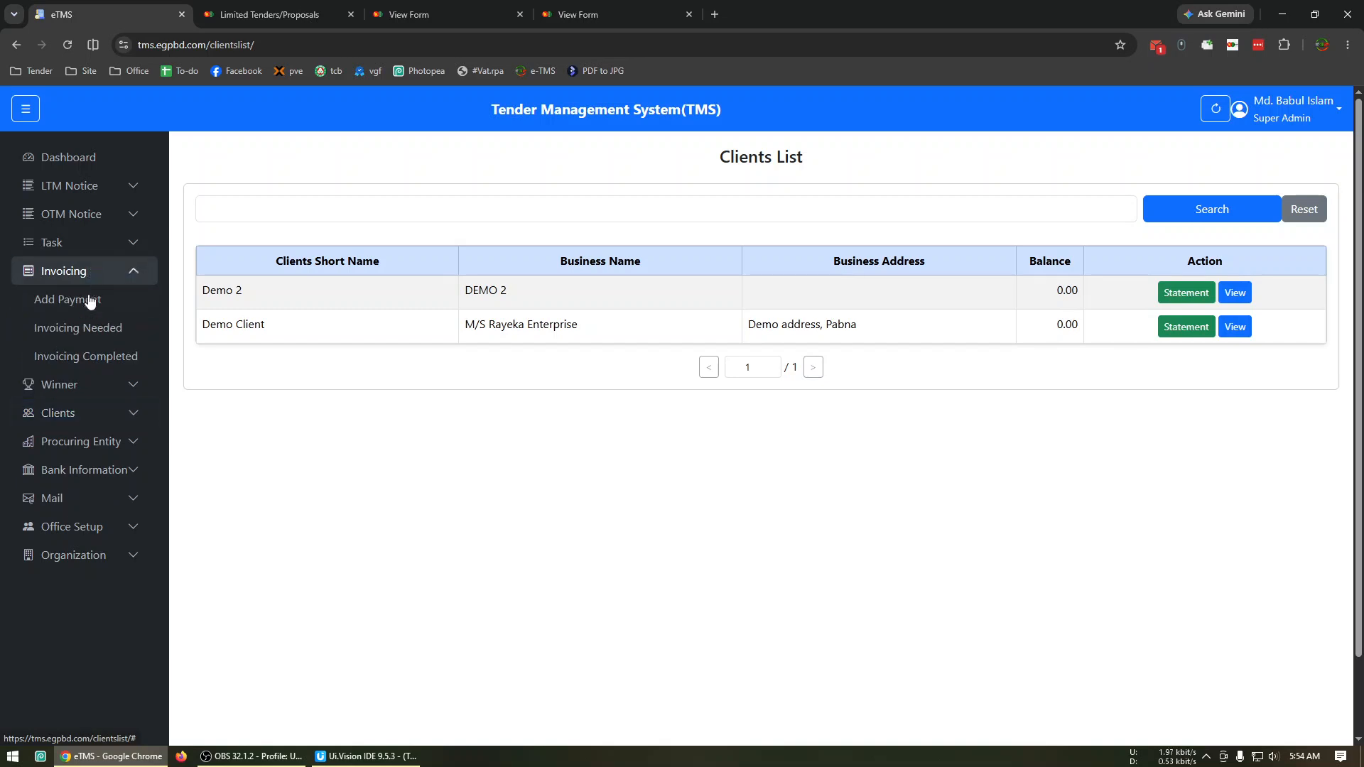
pyautogui.click(97, 325)
pyautogui.click(1244, 248)
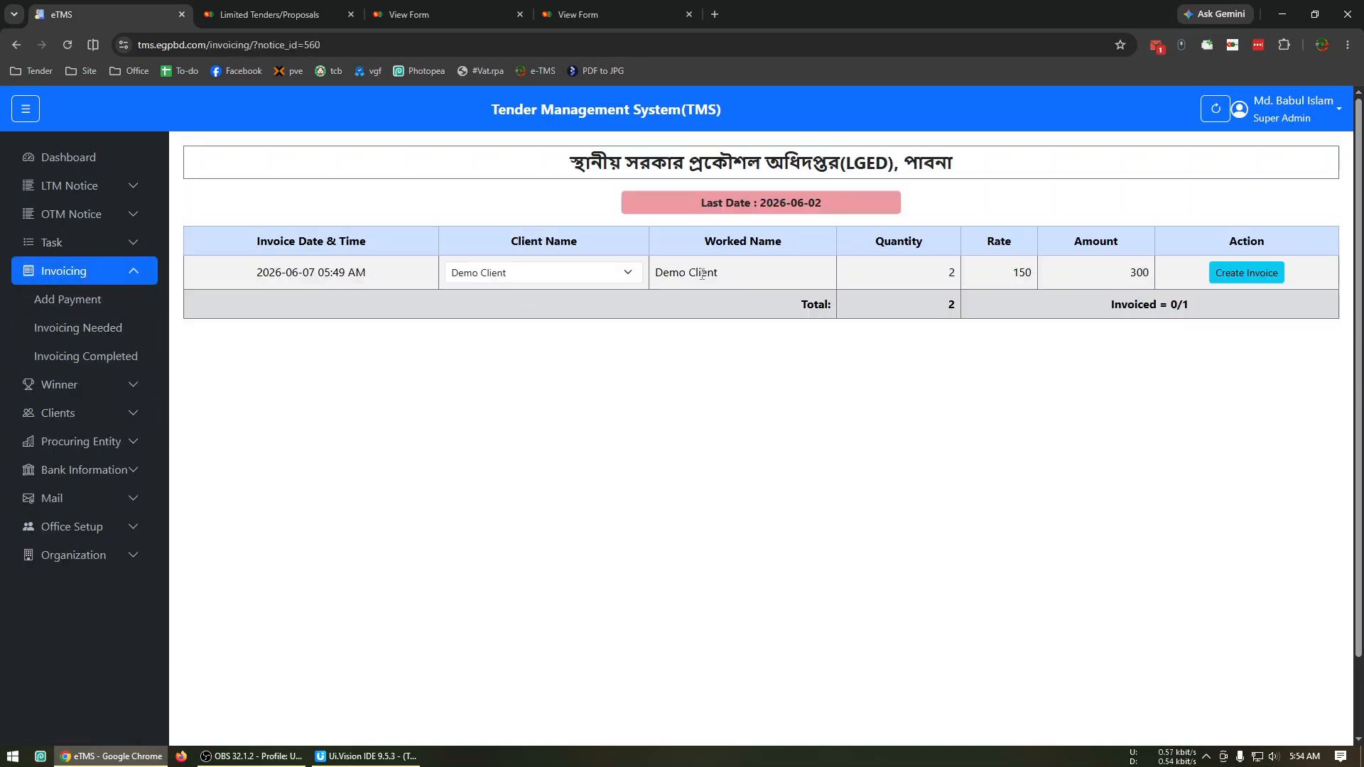
pyautogui.moveTo(1009, 280); pyautogui.dragTo(1038, 287)
pyautogui.click(997, 287)
# Switch the invoice line's client to Demo 2 and check the recalculated rate and amount.
pyautogui.click(560, 277)
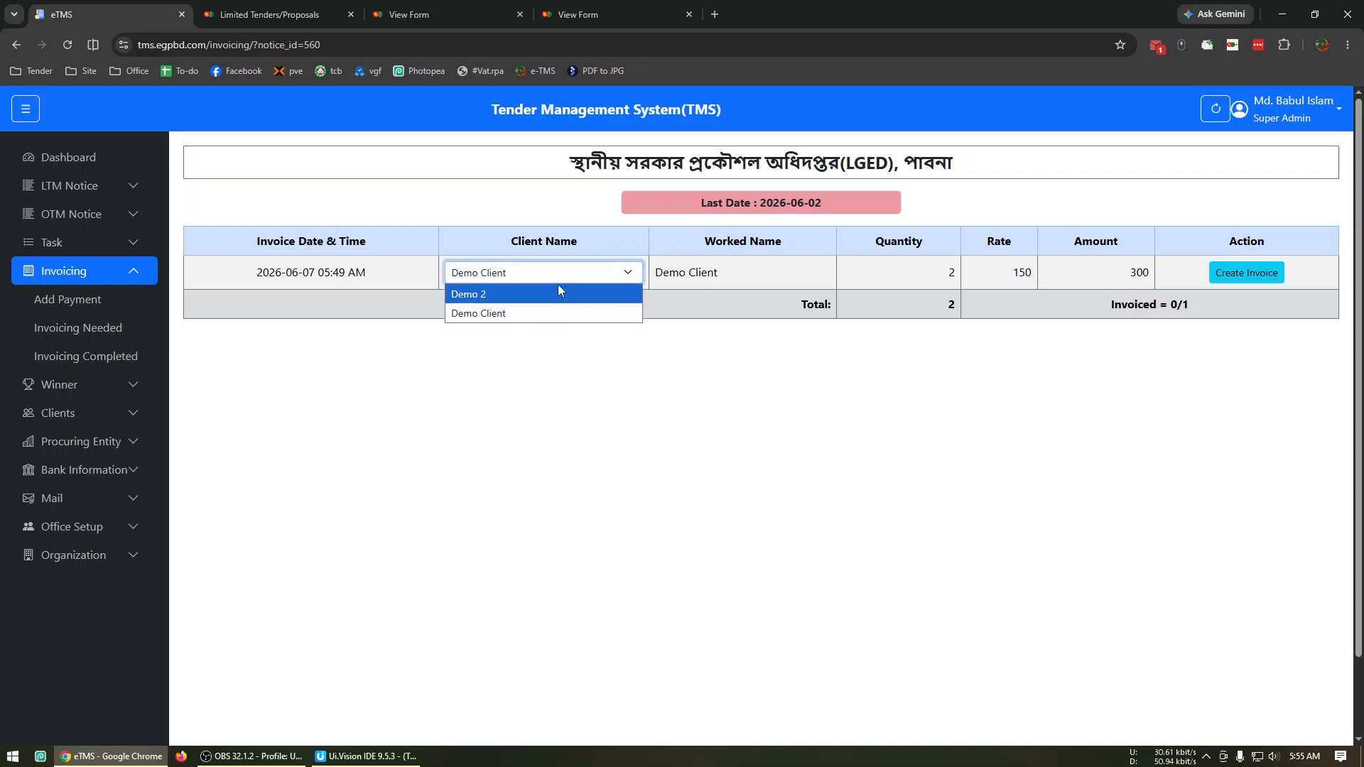
pyautogui.click(551, 292)
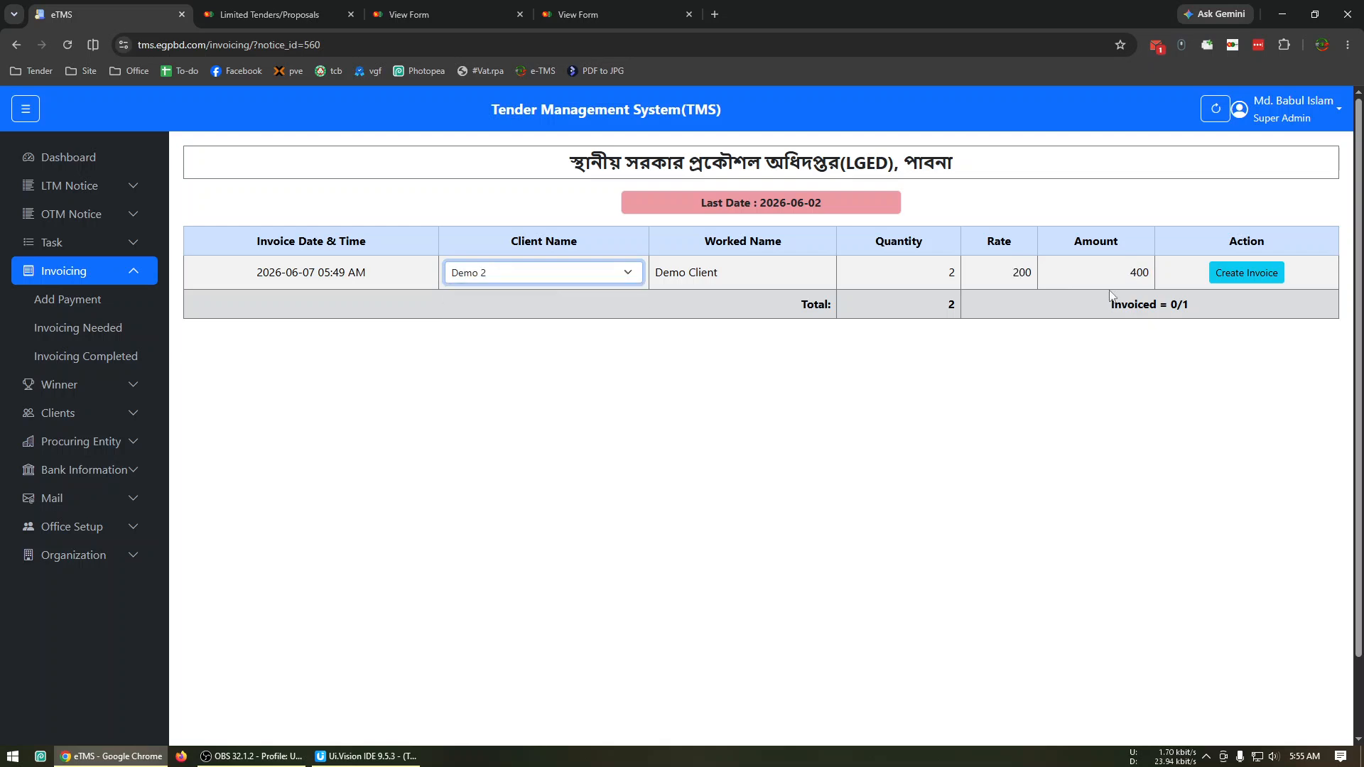
pyautogui.moveTo(1117, 277); pyautogui.dragTo(1161, 287)
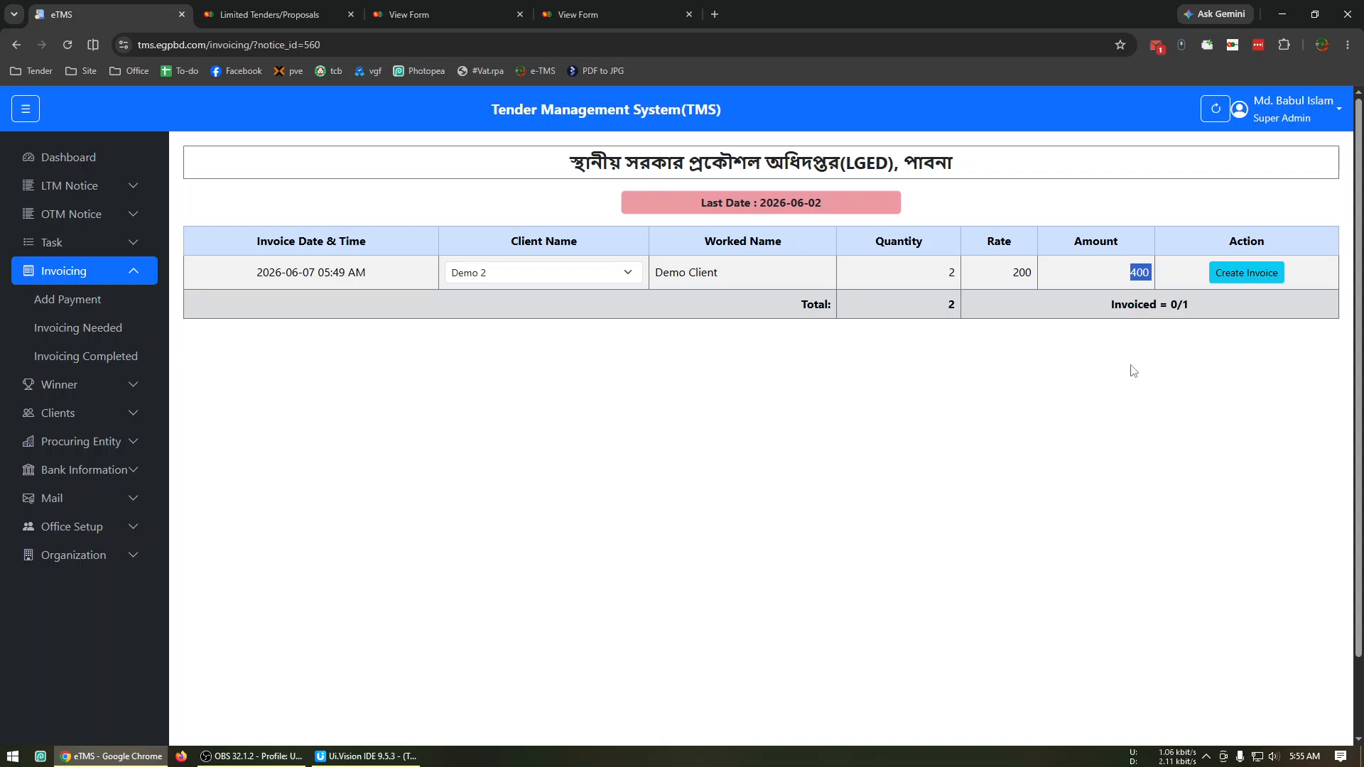
pyautogui.click(589, 567)
# Set the invoice line's client back to Demo Client and create the invoice.
pyautogui.click(543, 273)
pyautogui.click(517, 313)
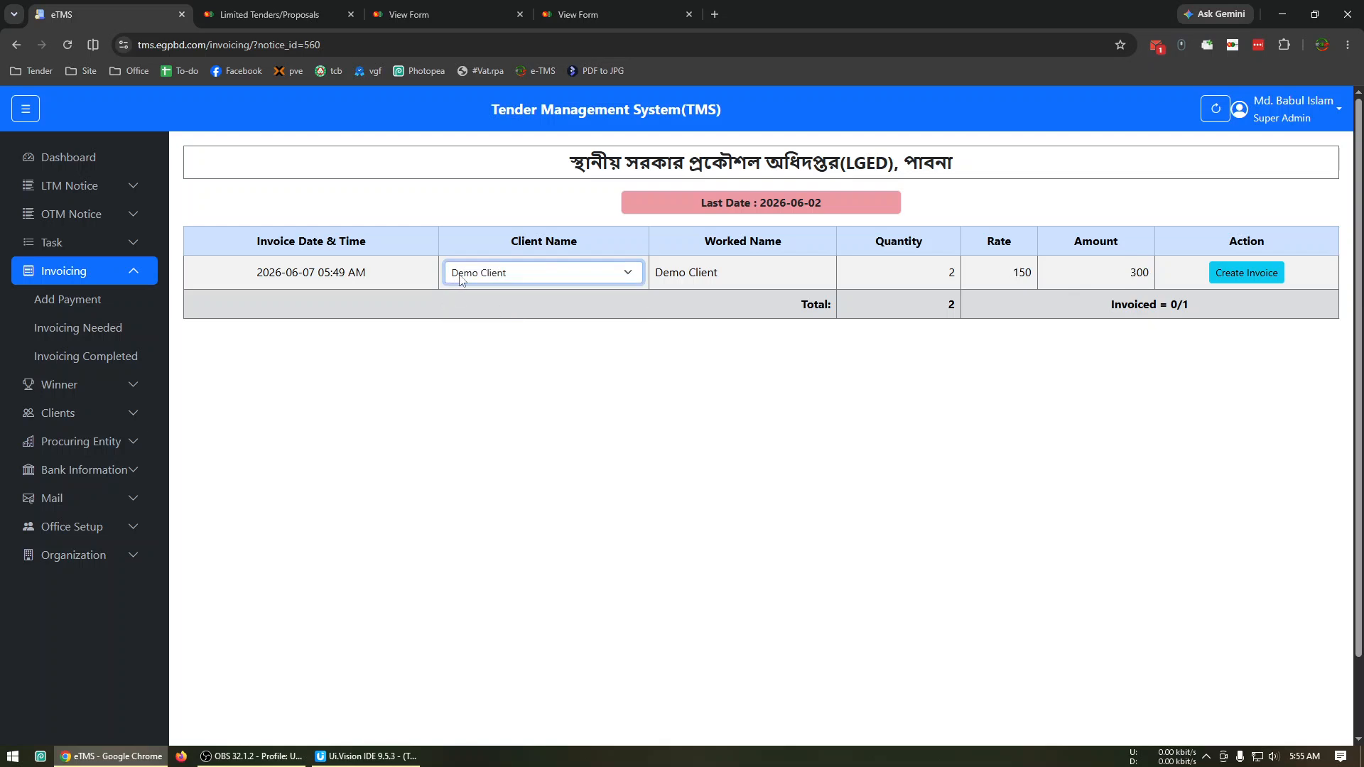
pyautogui.click(1255, 276)
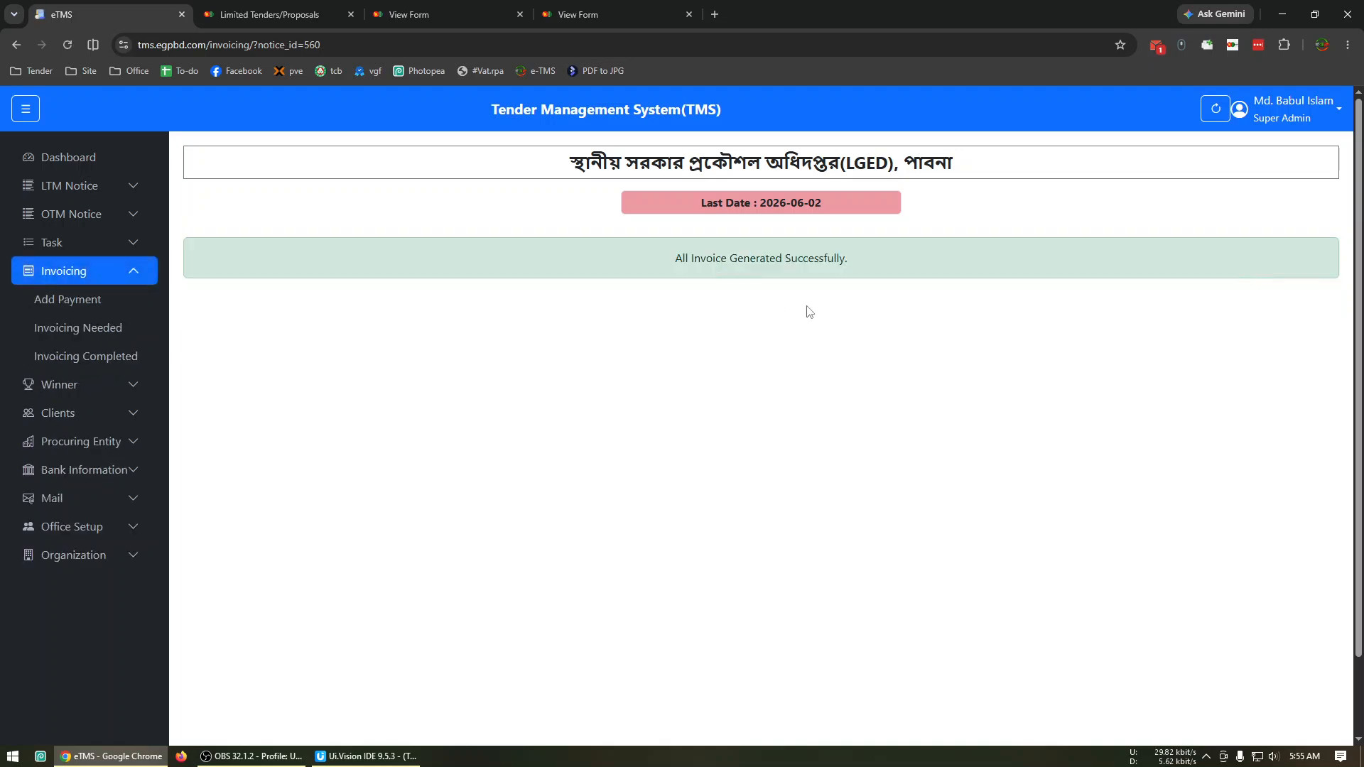
# Check the notices still needing invoicing, then examine the client and worked name on the completed LGED, Pabna invoice.
pyautogui.click(108, 327)
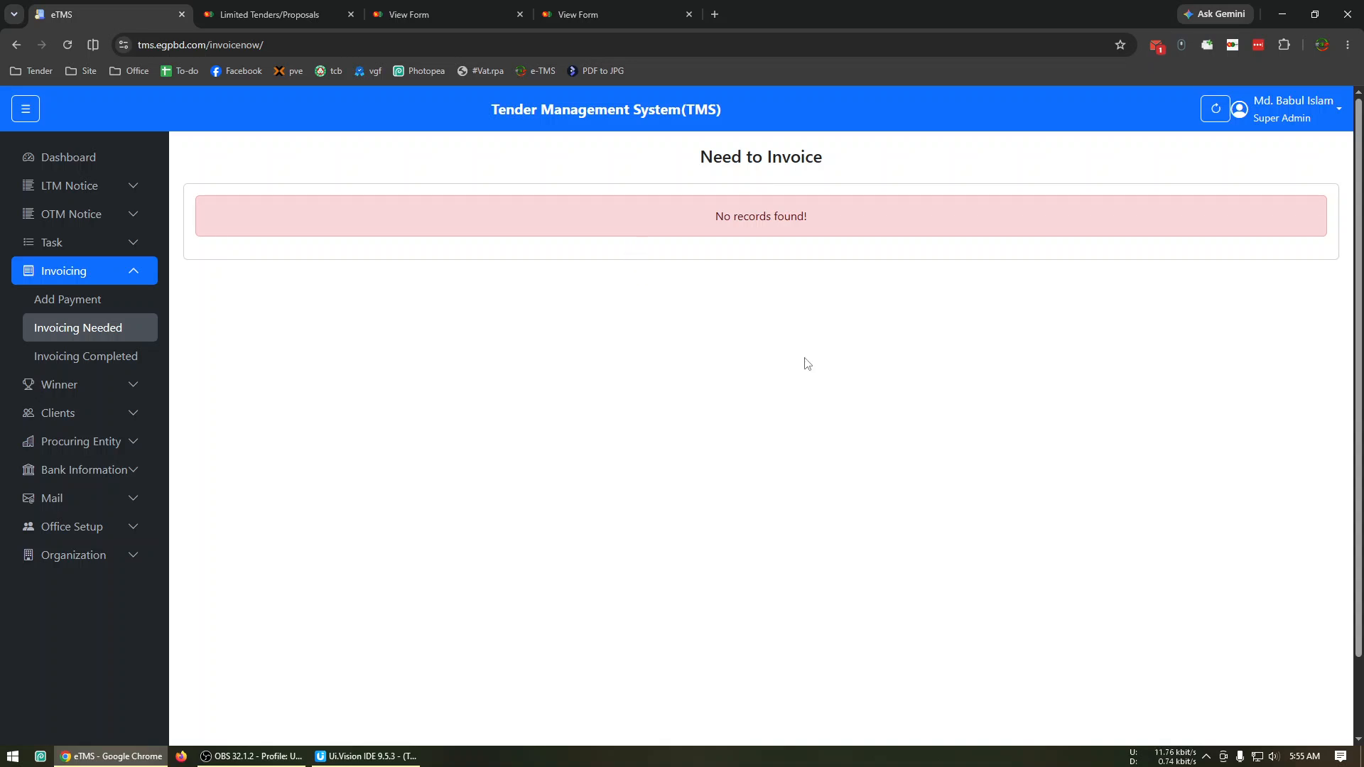
pyautogui.click(99, 356)
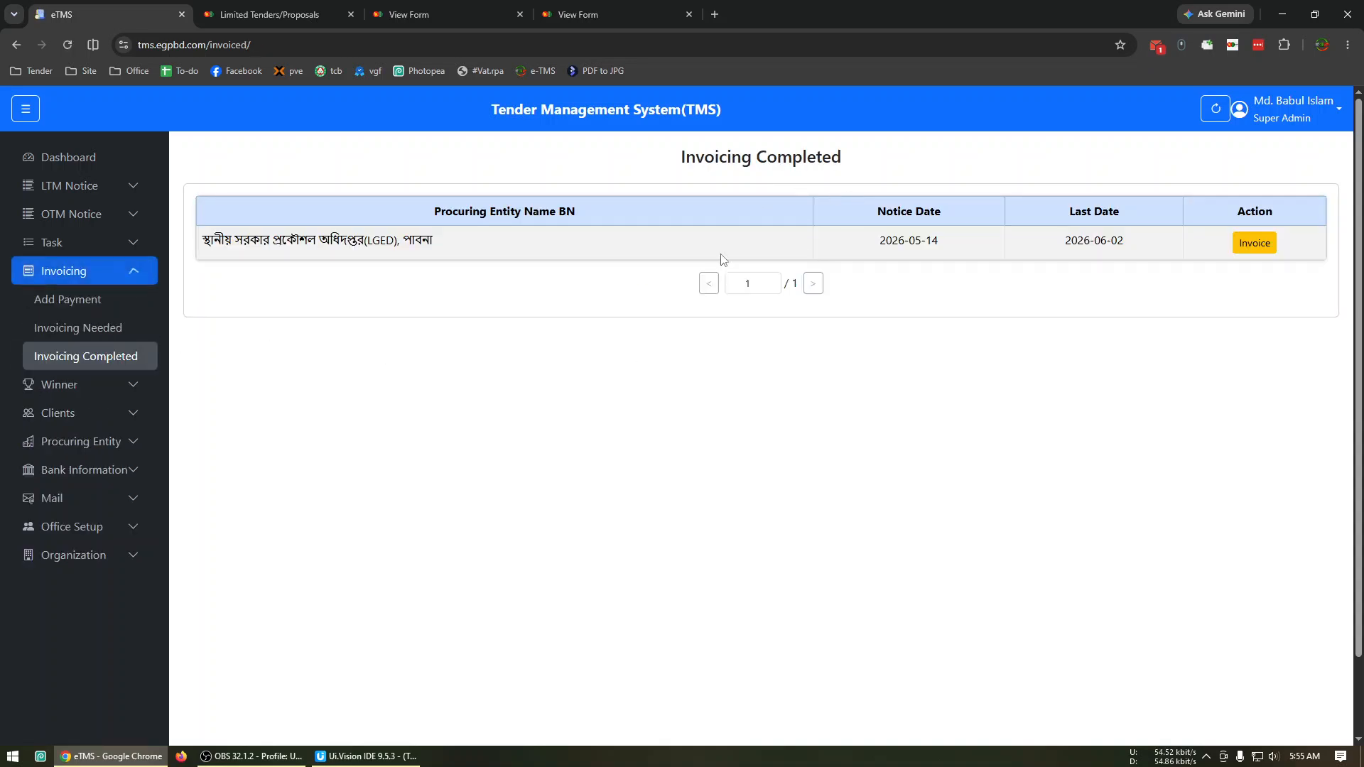
pyautogui.click(1265, 247)
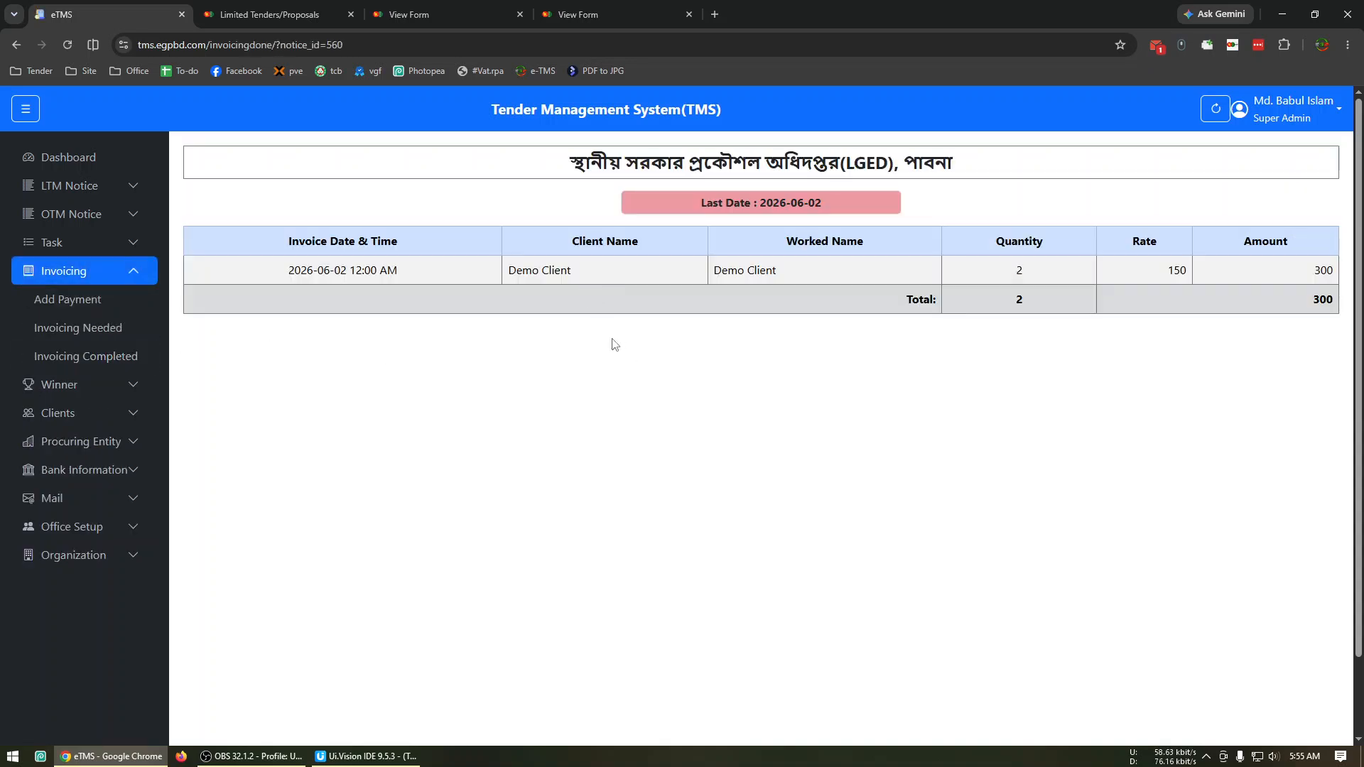
pyautogui.moveTo(786, 271); pyautogui.dragTo(754, 271)
pyautogui.moveTo(605, 270); pyautogui.dragTo(533, 271)
pyautogui.click(725, 339)
# Add a Payment-In entry of 250 for Demo Client, reviewing the available payment types.
pyautogui.click(93, 303)
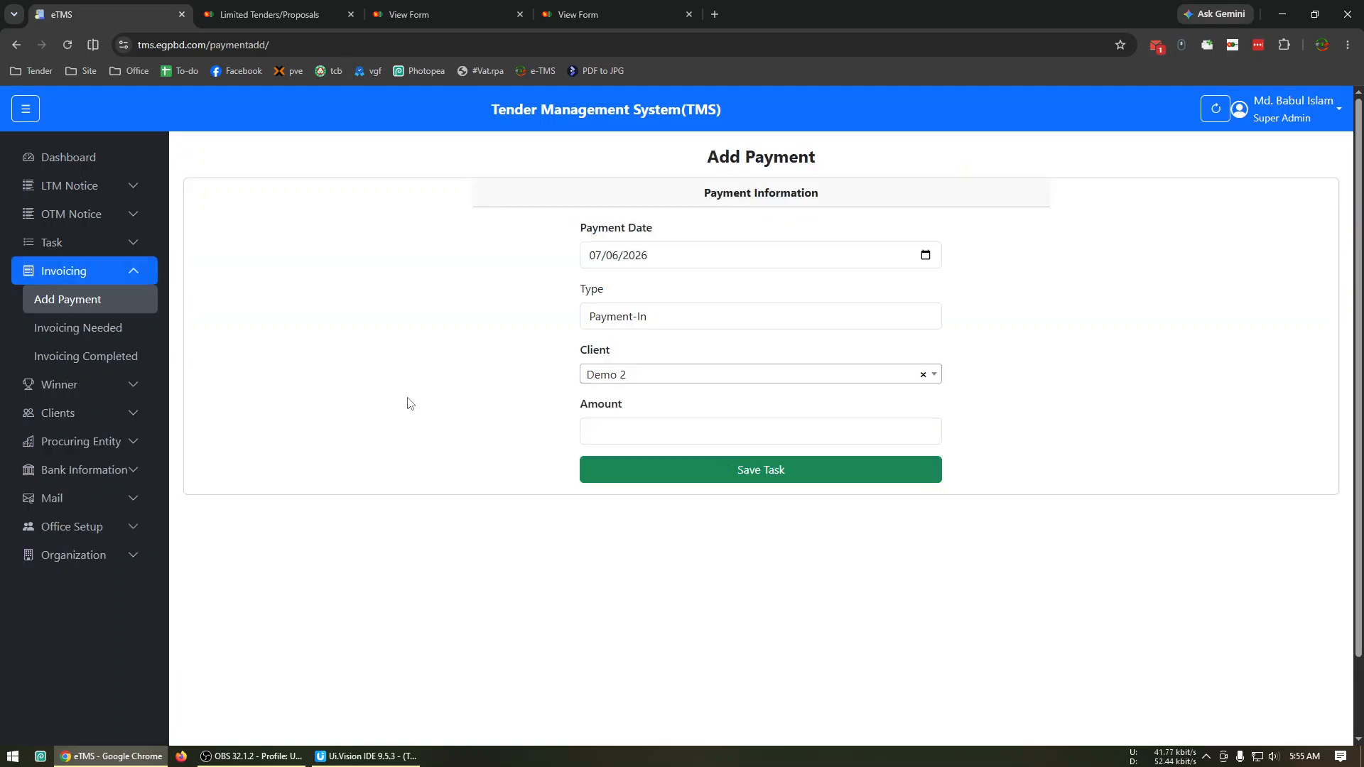
pyautogui.click(652, 323)
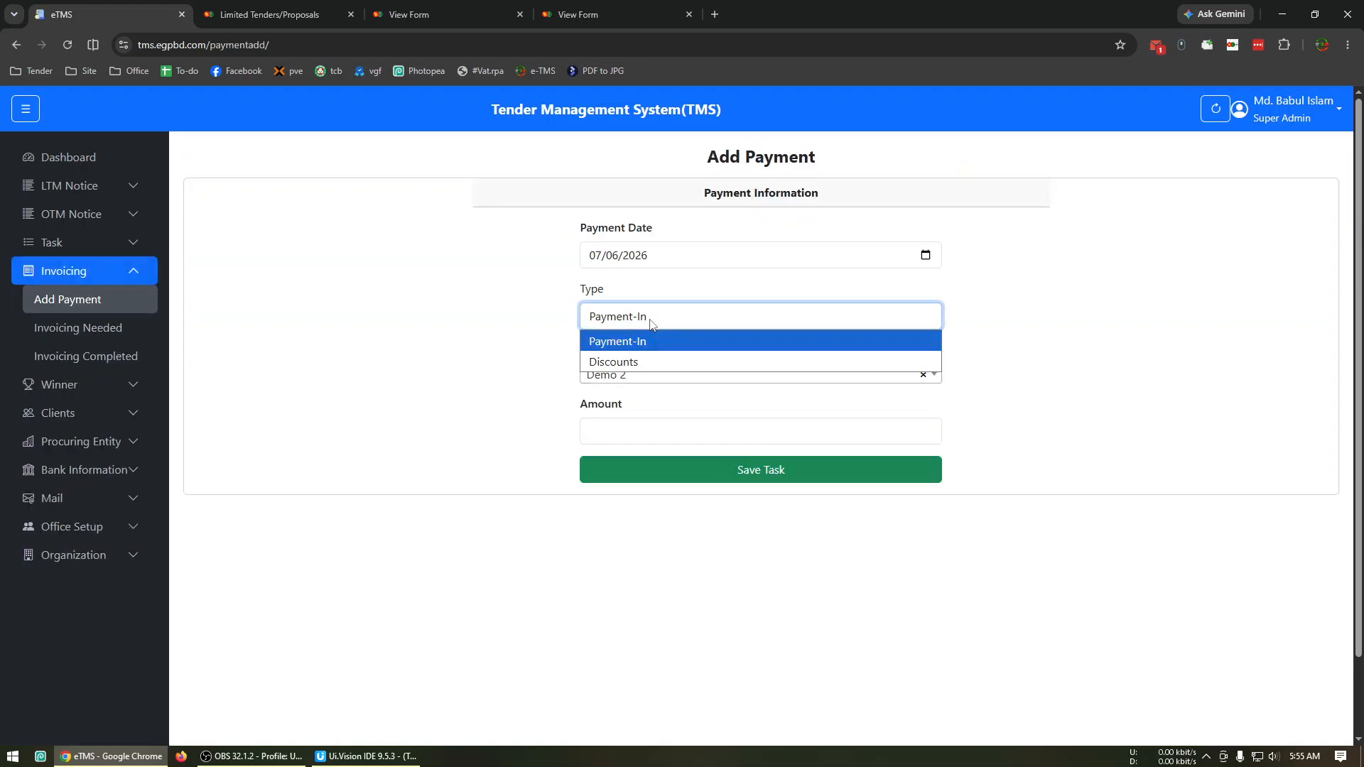
pyautogui.click(348, 287)
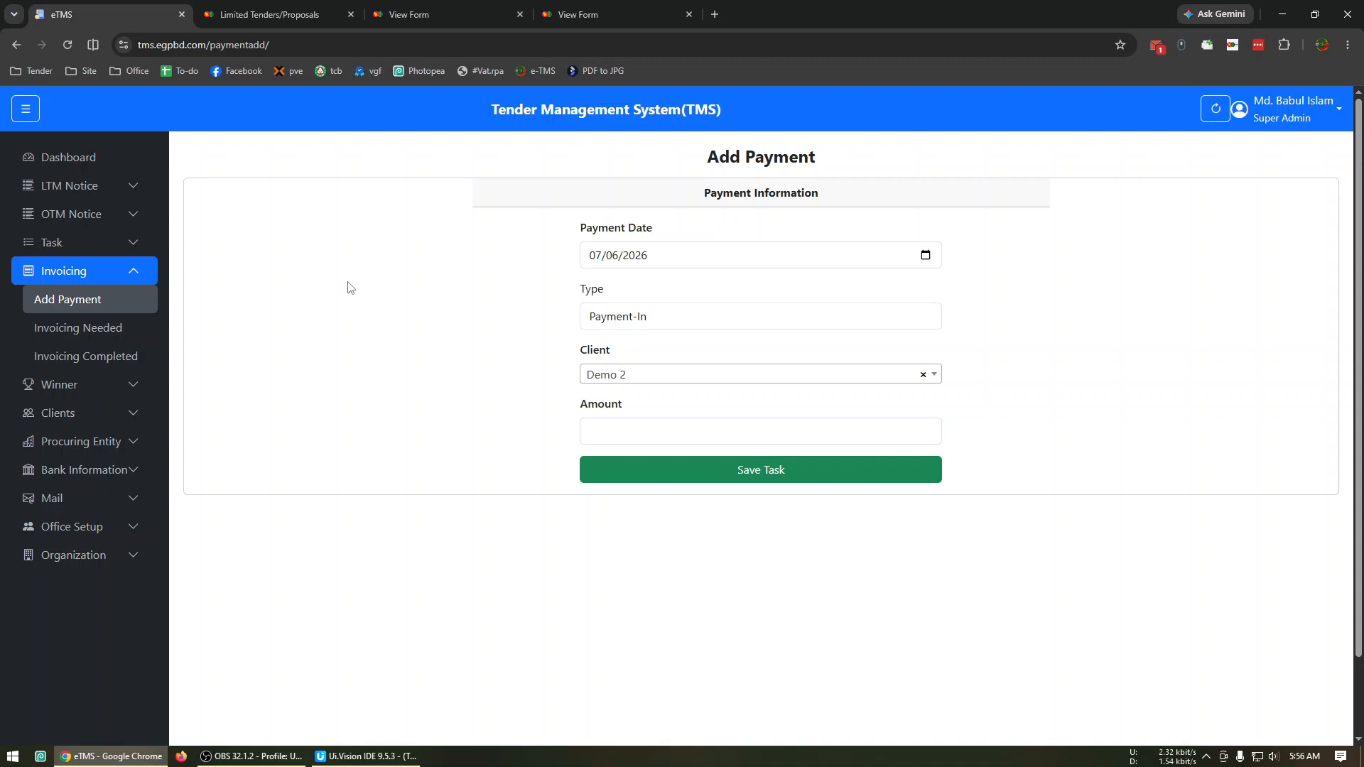
pyautogui.click(611, 373)
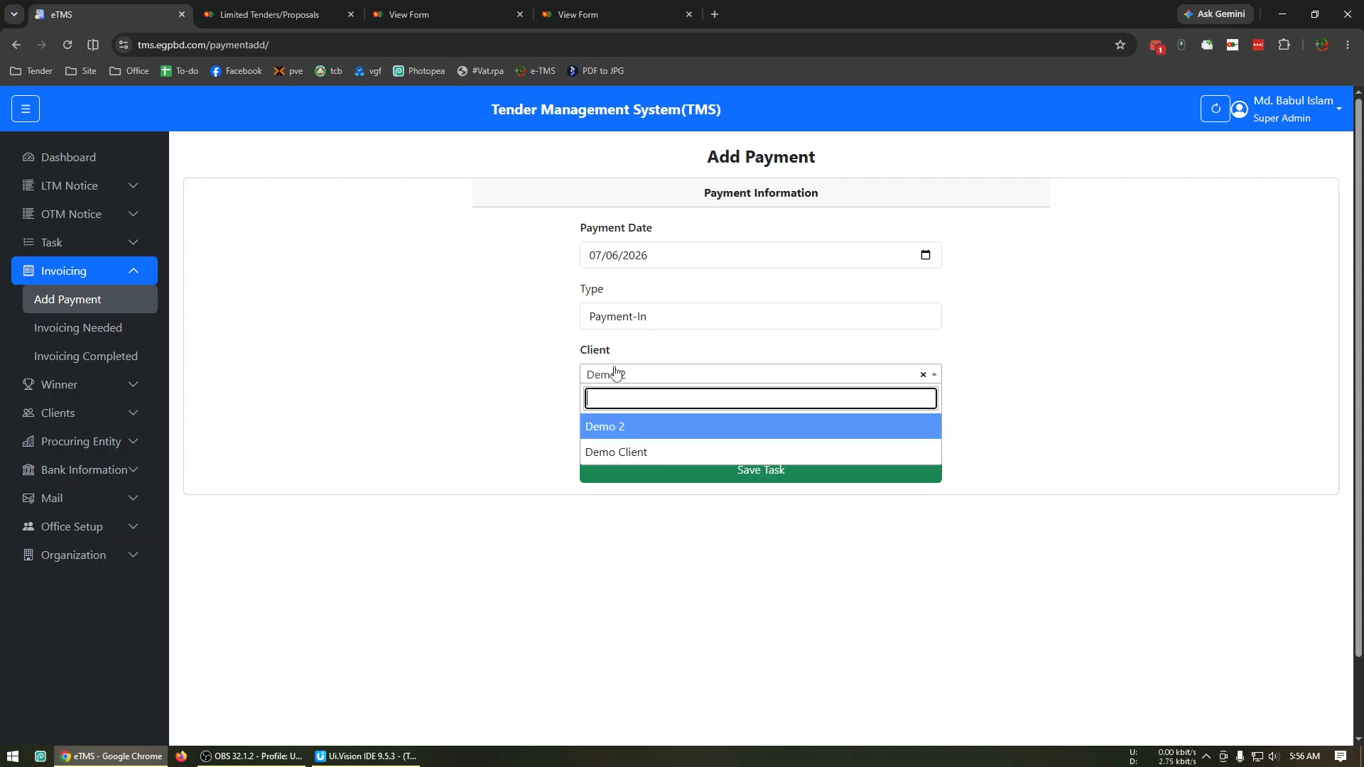
pyautogui.click(629, 453)
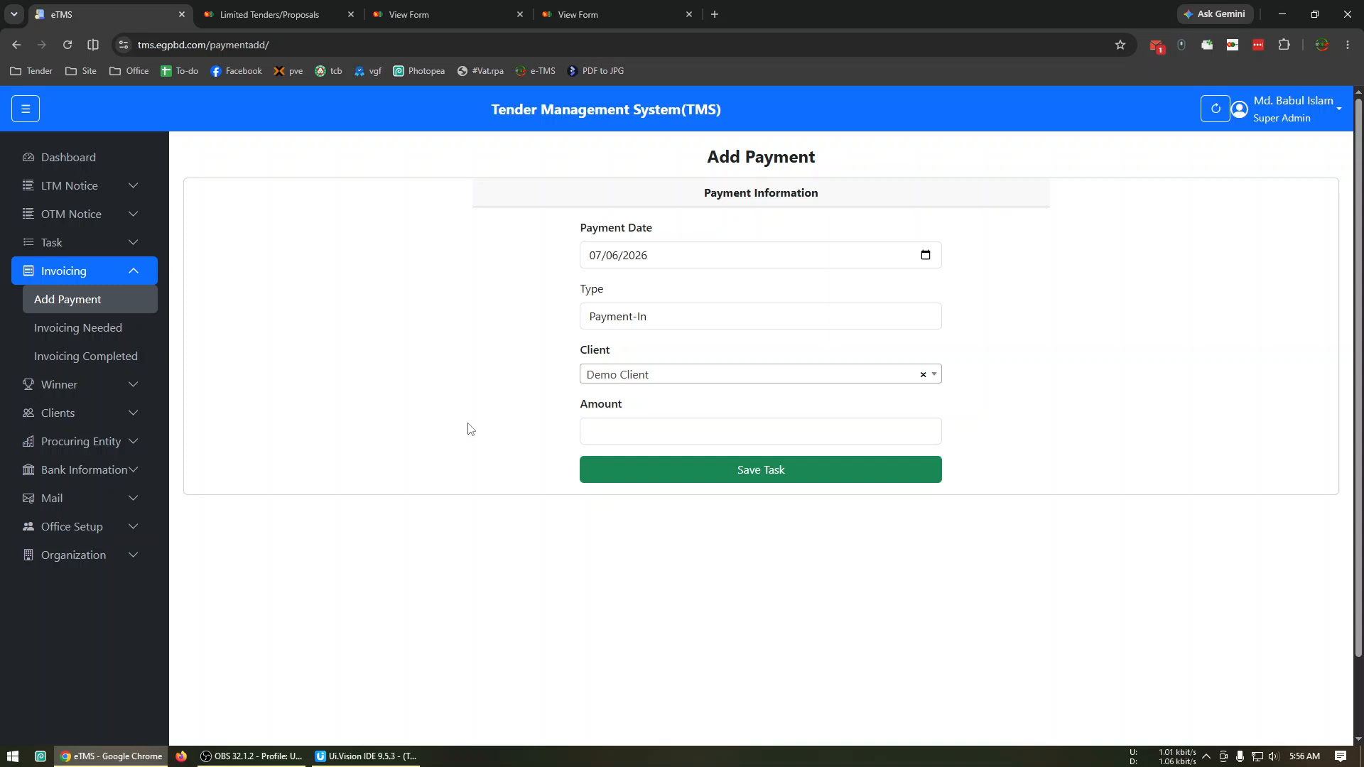
pyautogui.click(647, 435)
pyautogui.write('250')
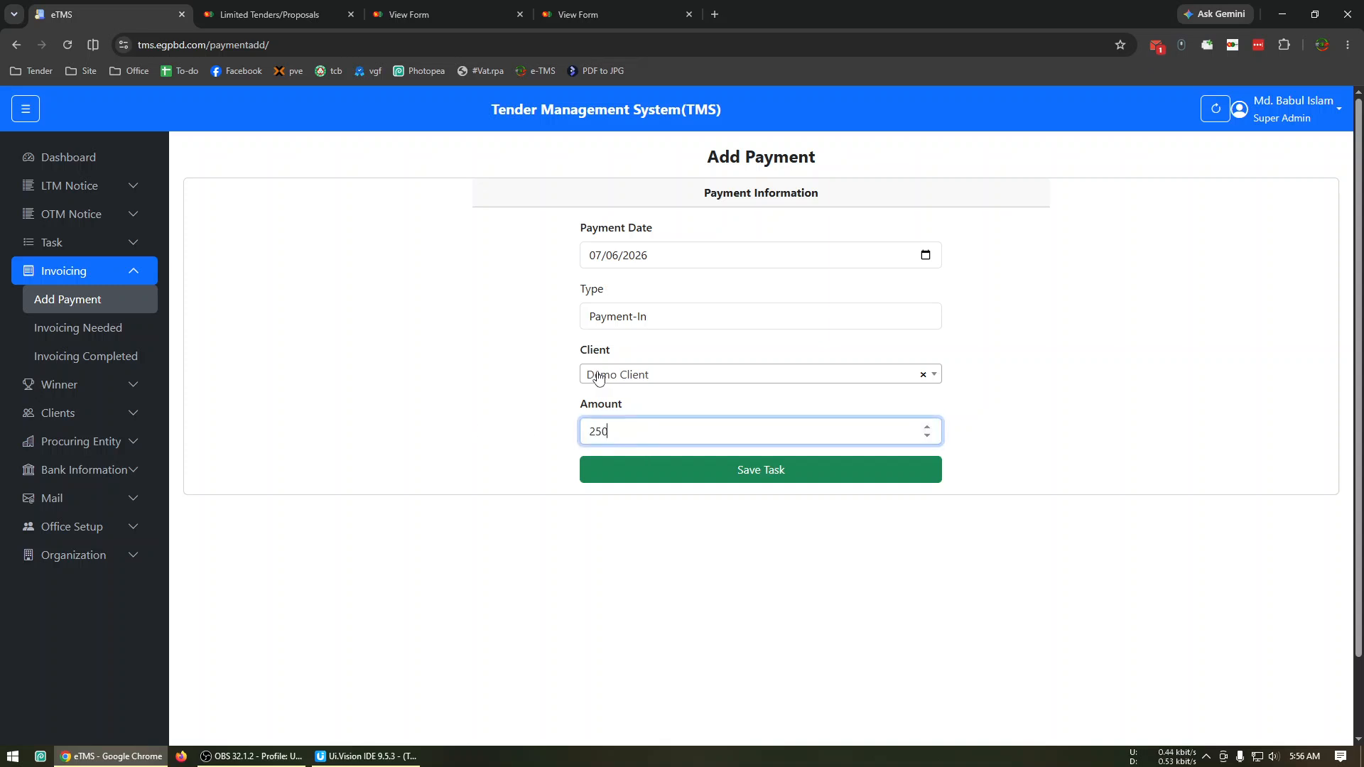
pyautogui.click(731, 474)
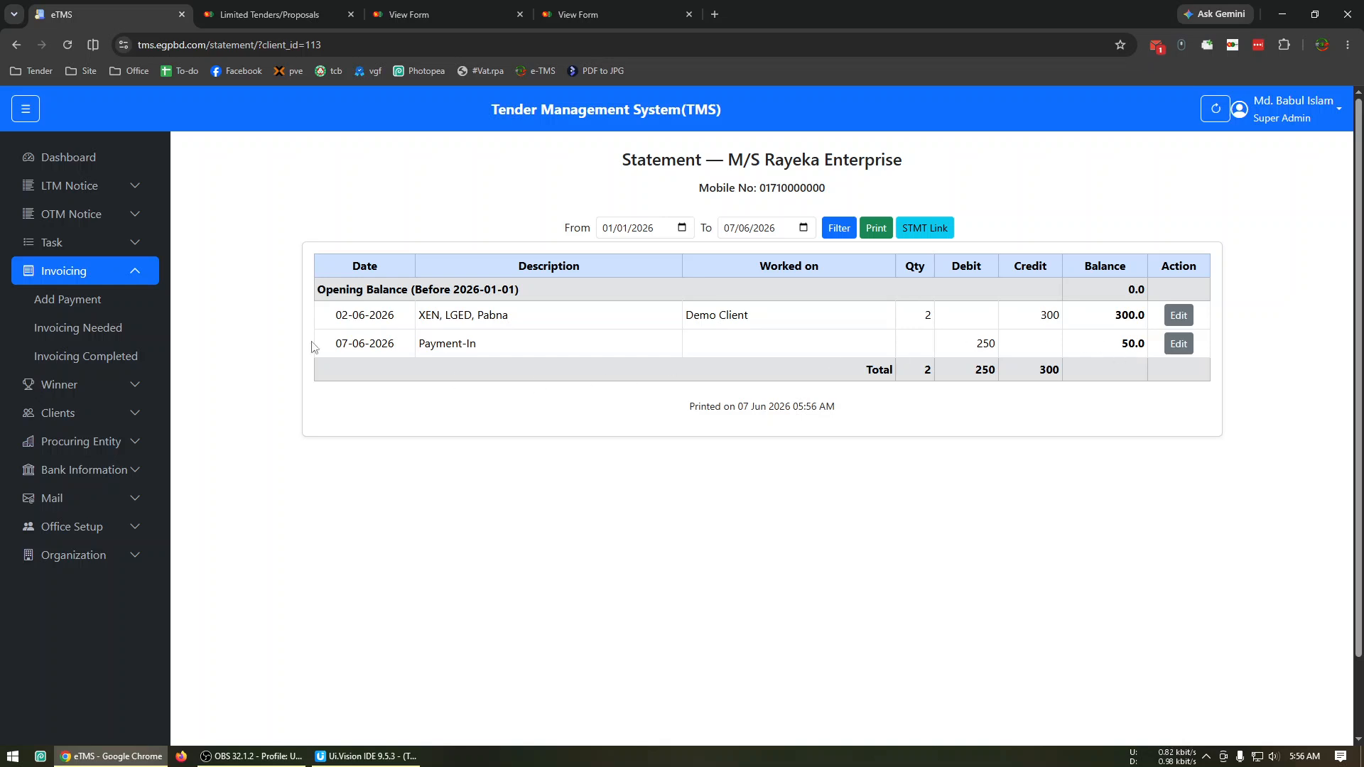
# Add a Discounts entry of 50 for Demo Client.
pyautogui.click(108, 300)
pyautogui.click(648, 316)
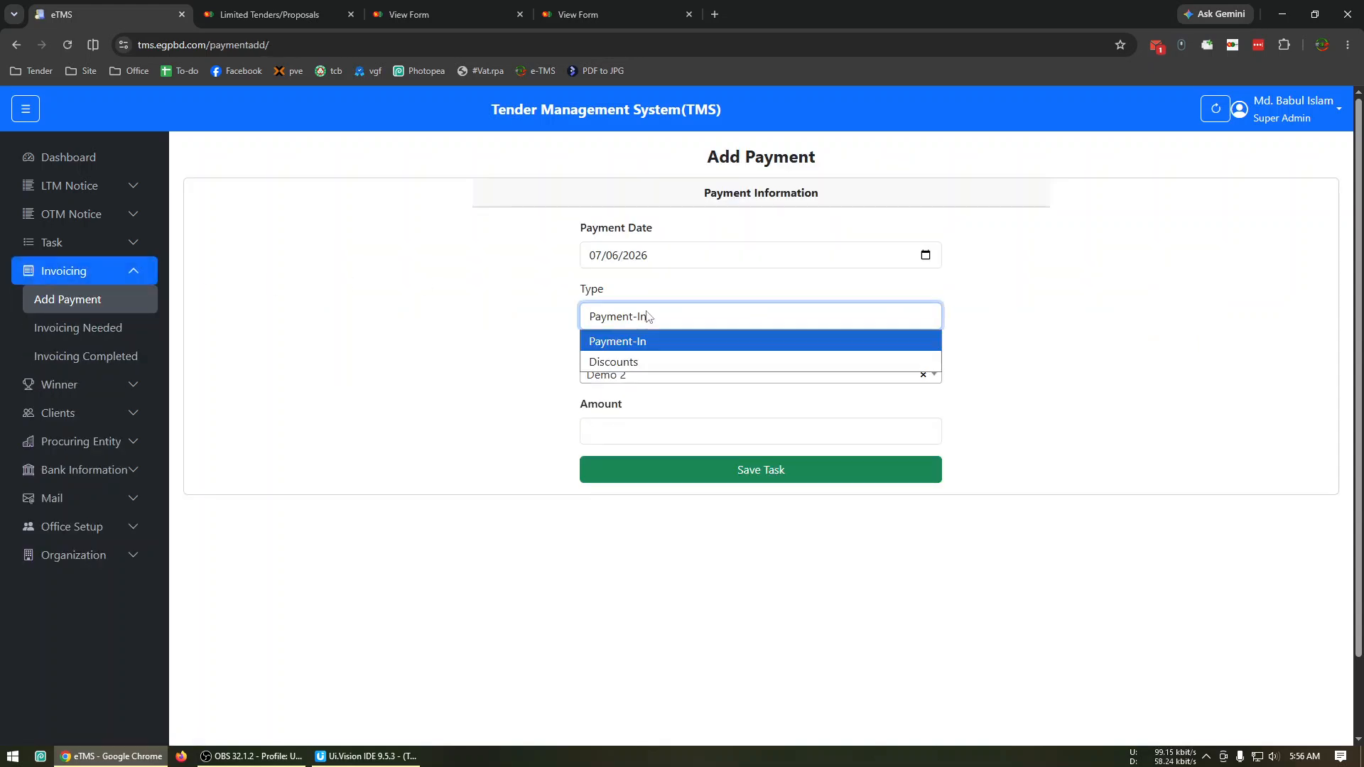
pyautogui.click(617, 362)
pyautogui.click(624, 374)
pyautogui.click(619, 451)
pyautogui.click(618, 428)
pyautogui.click(684, 469)
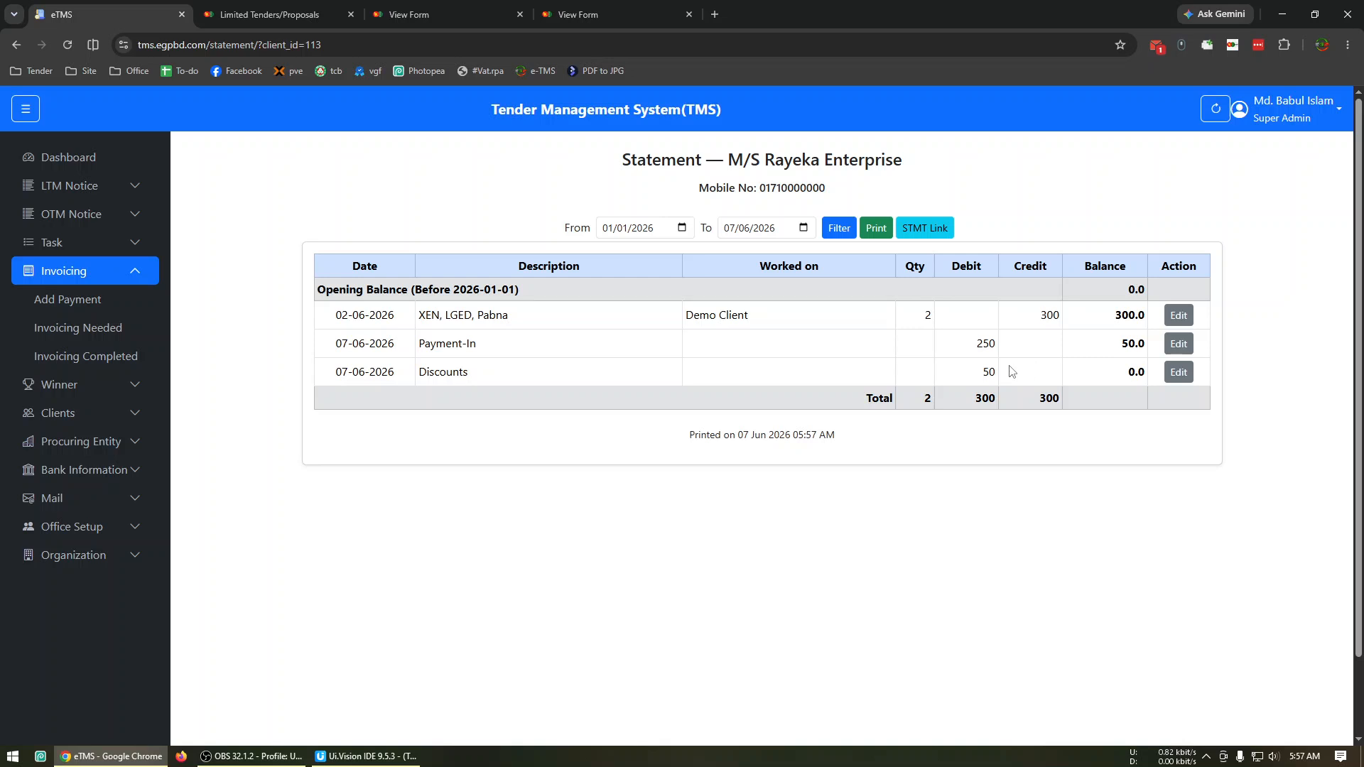
# Change the worked name of the LGED, Pabna invoice in the statement to "XEN, LGED, Pabna(OTM)" and update it.
pyautogui.click(1177, 317)
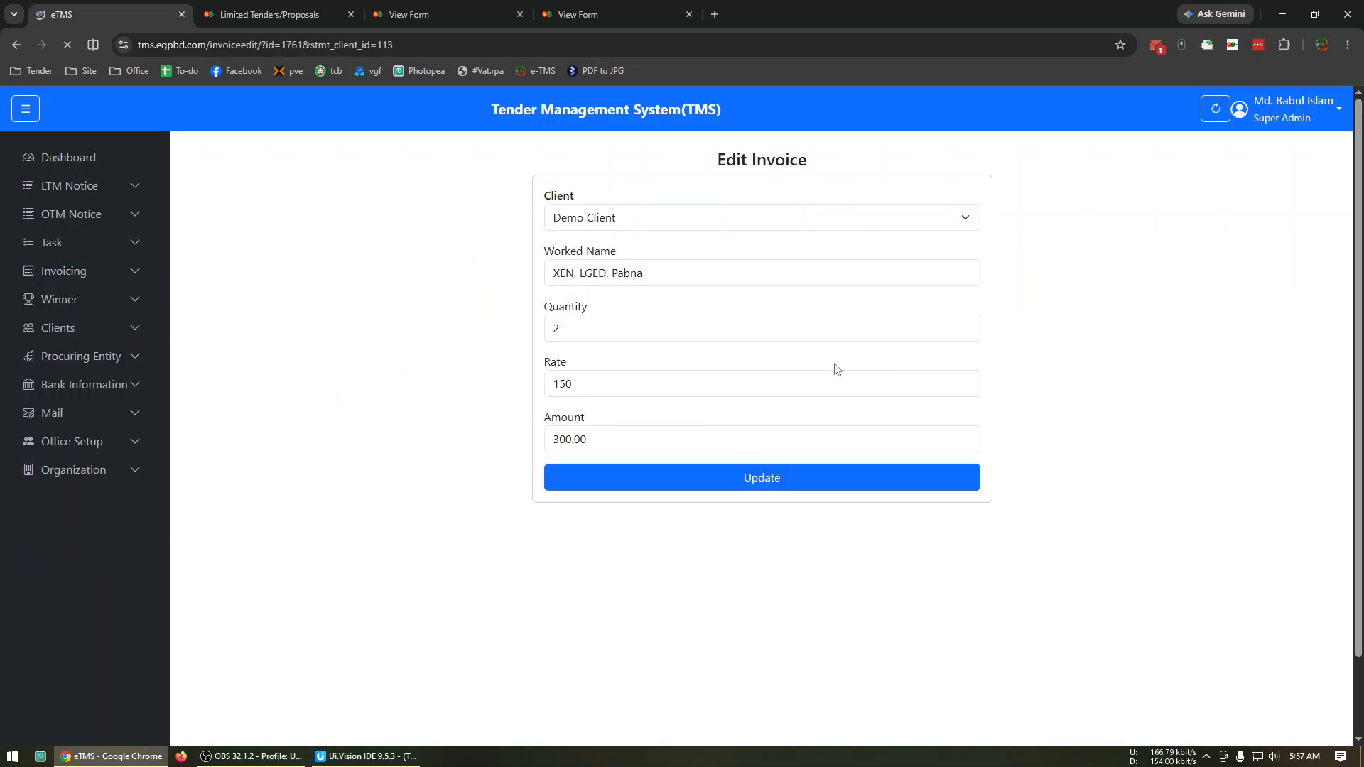
pyautogui.click(679, 279)
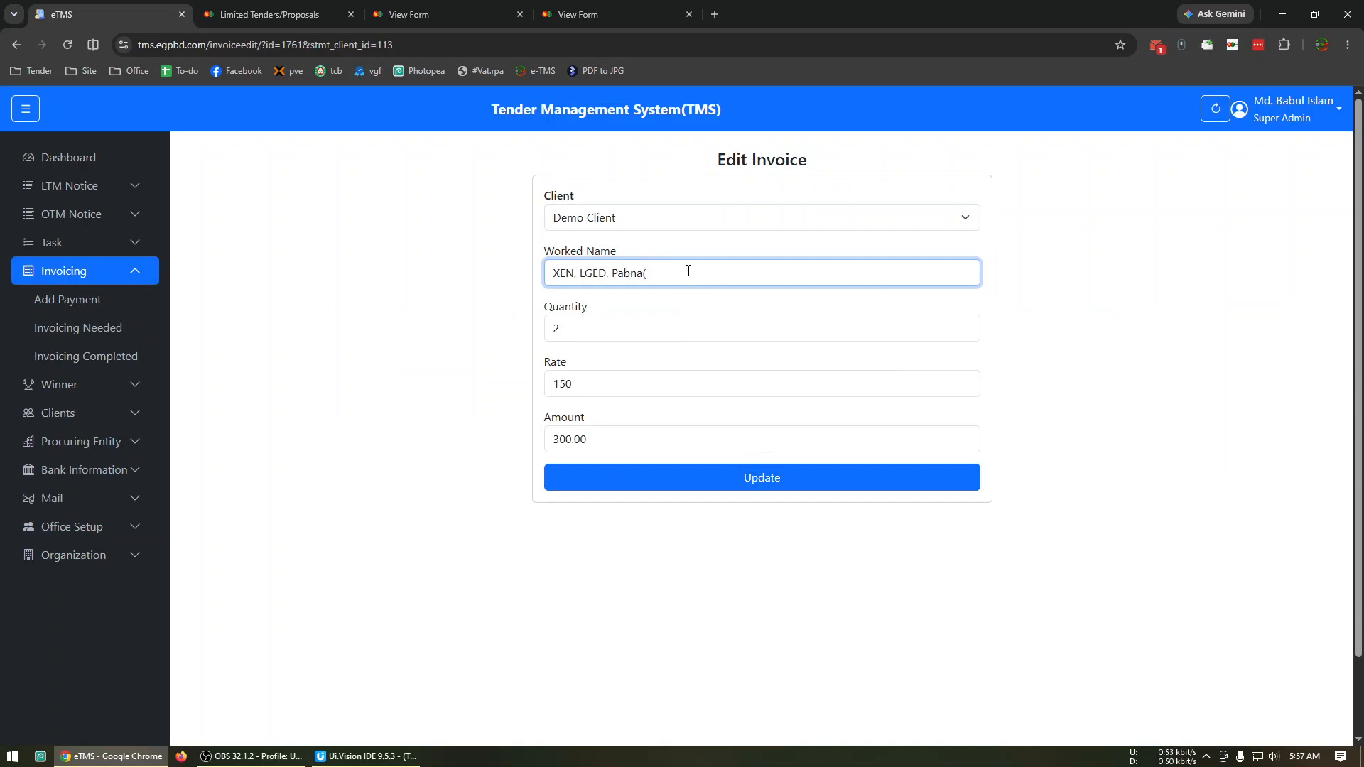
pyautogui.write(')')
pyautogui.click(817, 489)
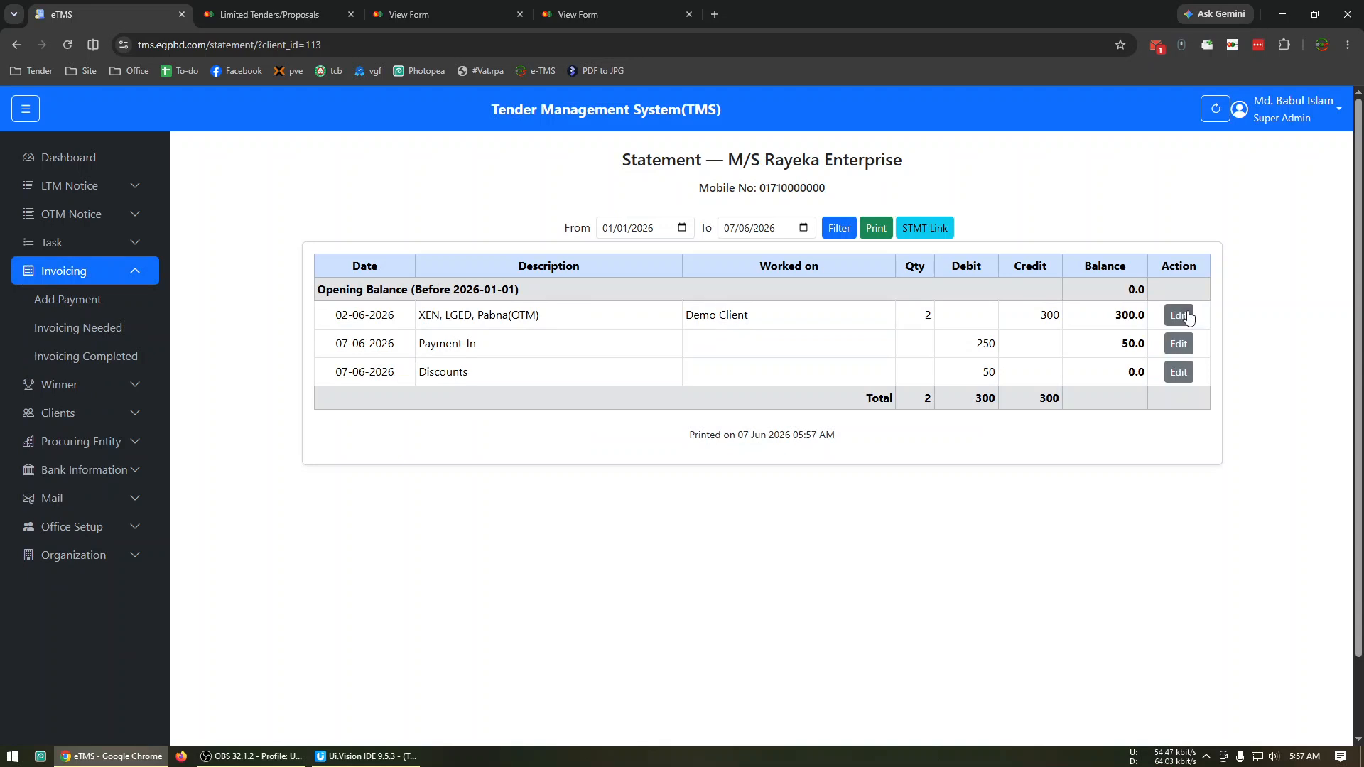
# Restore the invoice's worked name to "XEN, LGED, Pabna" and update it.
pyautogui.click(1178, 316)
pyautogui.click(704, 277)
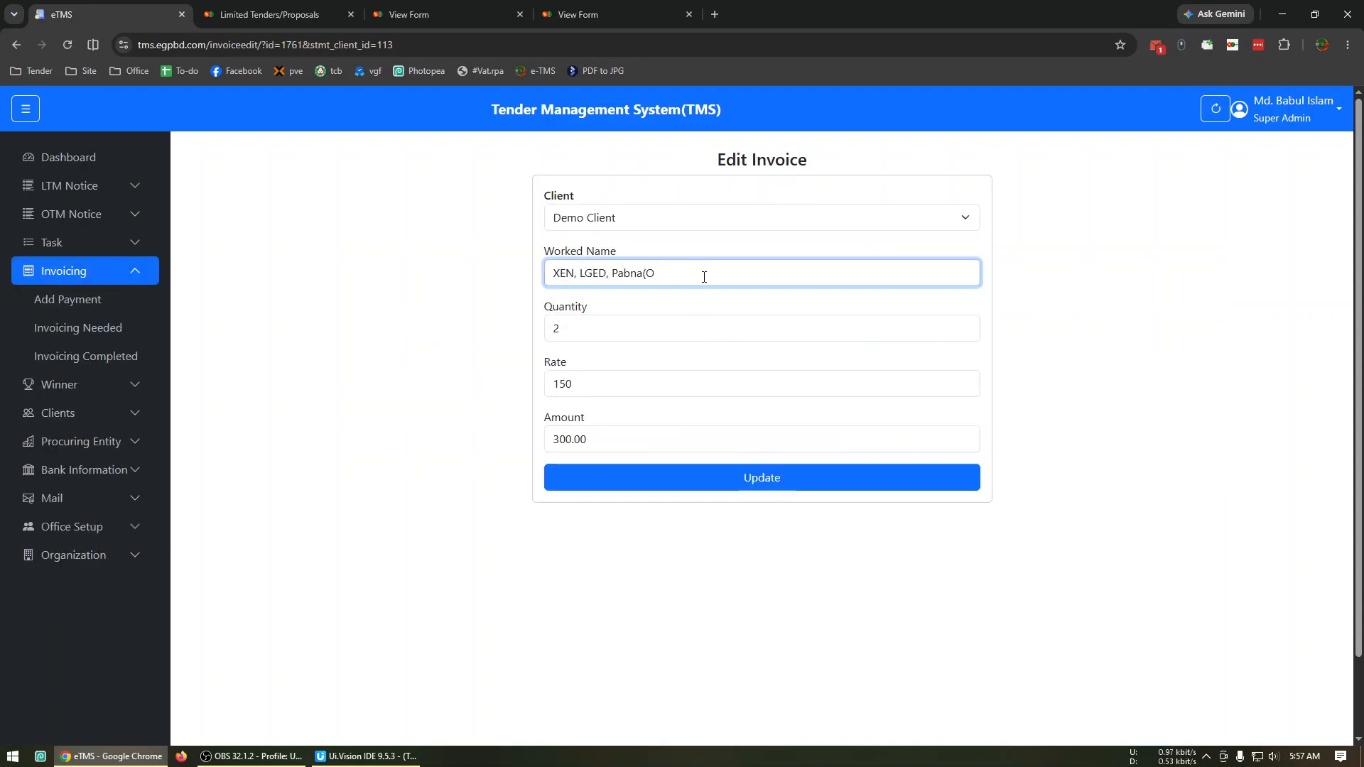
pyautogui.click(721, 489)
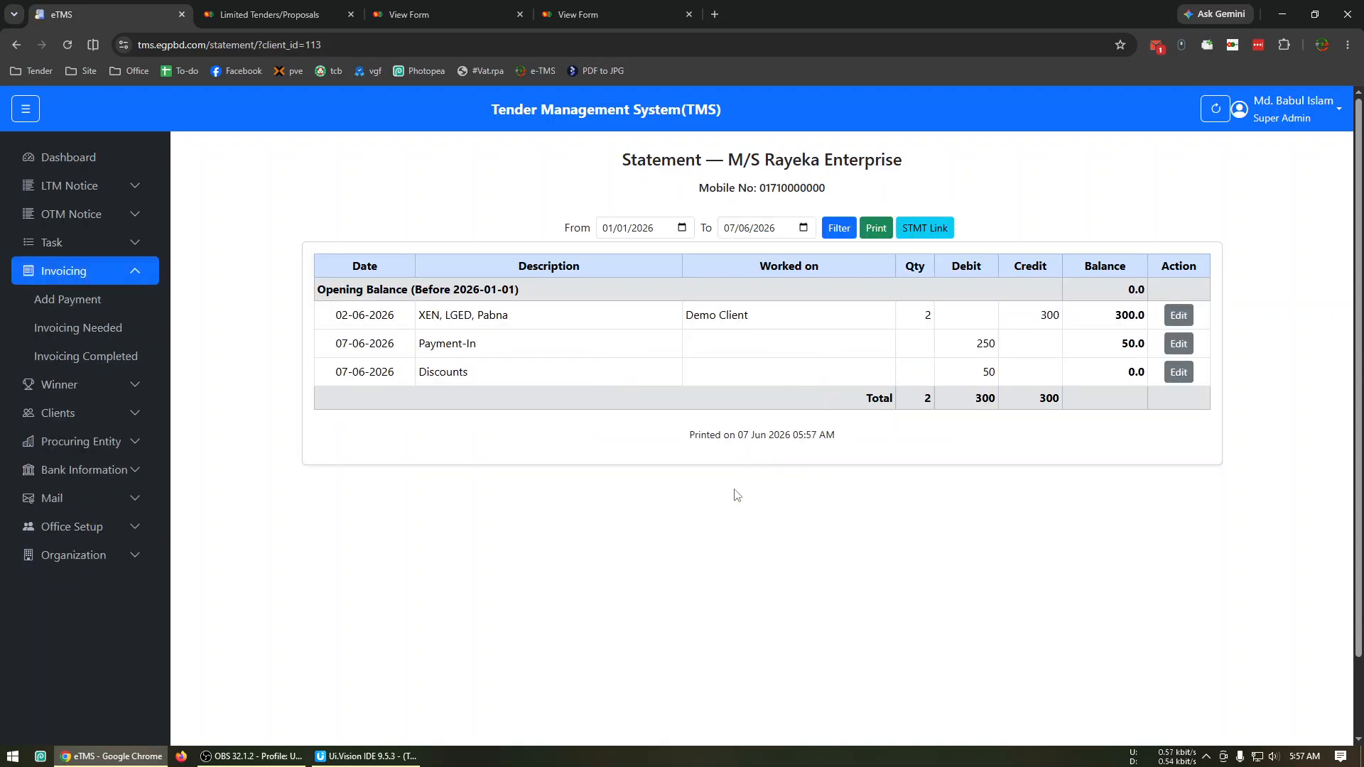
# Edit the LGED, Pabna invoice, setting its worked name to "XEN, LGED, Pabna (OTM)" and its rate to 1000, and update it.
pyautogui.click(1177, 315)
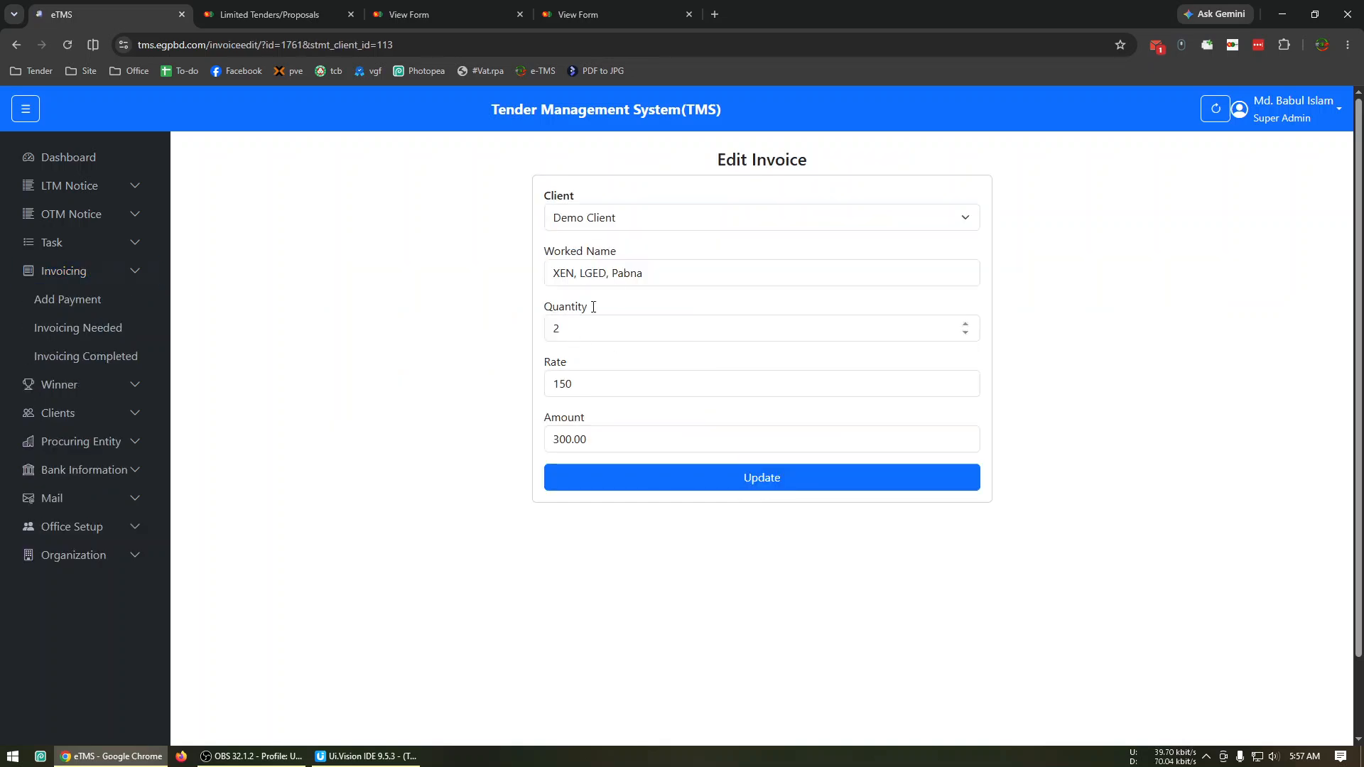
pyautogui.click(711, 280)
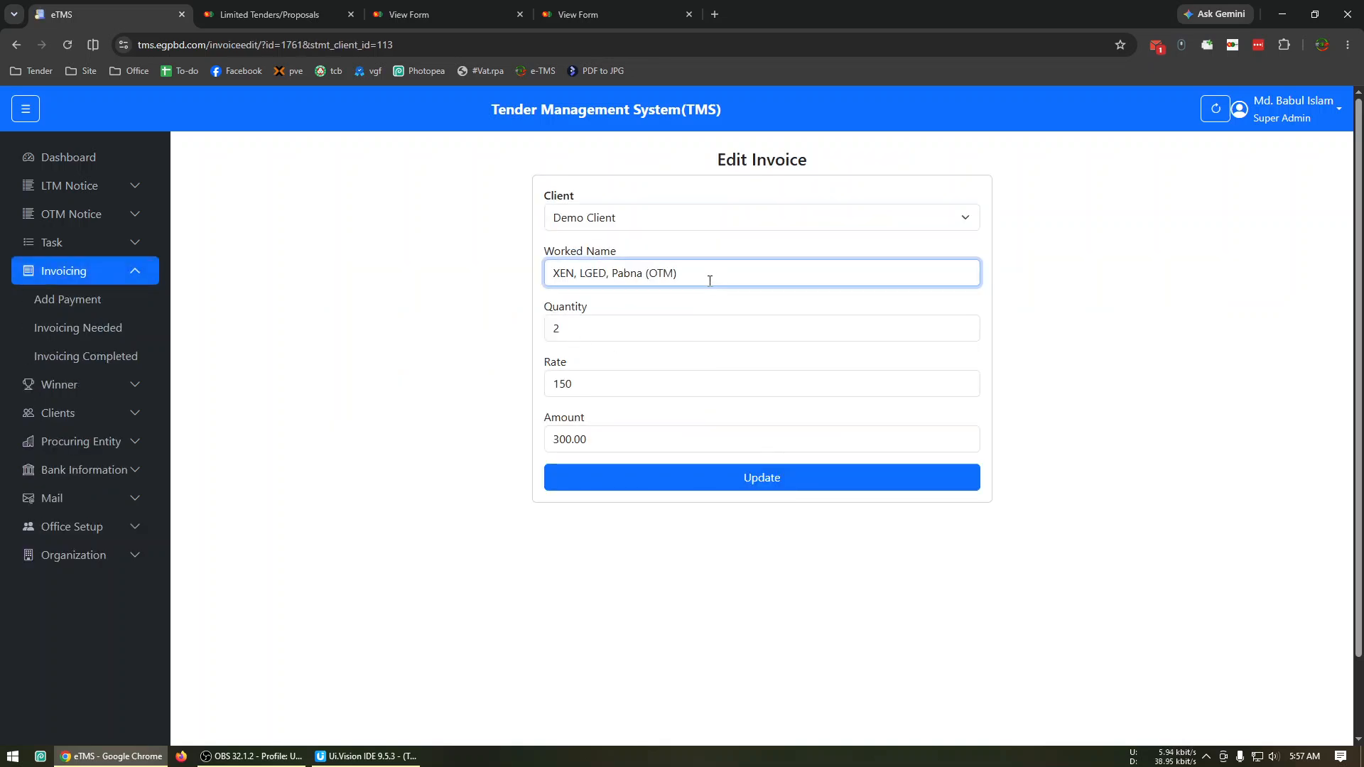
pyautogui.doubleClick(627, 387)
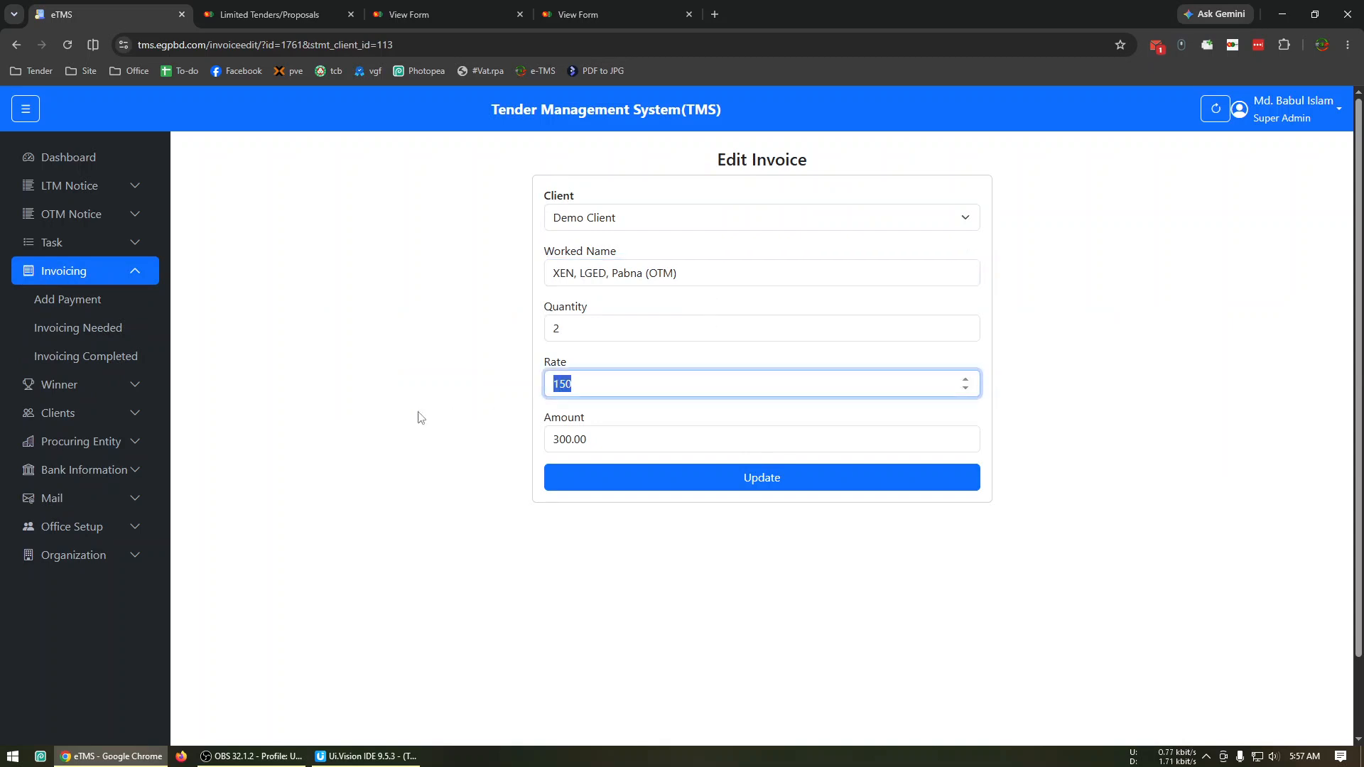
pyautogui.write('500')
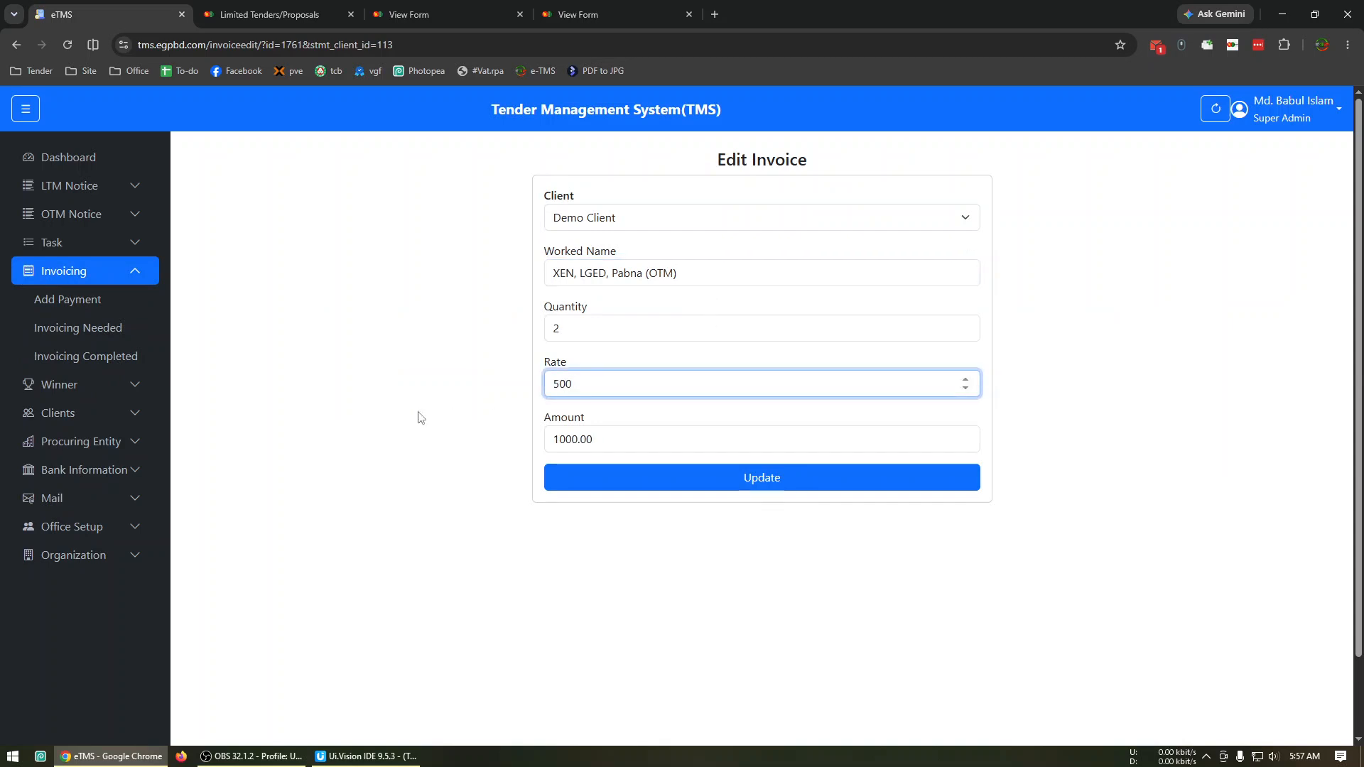
pyautogui.doubleClick(609, 381)
pyautogui.write('1000')
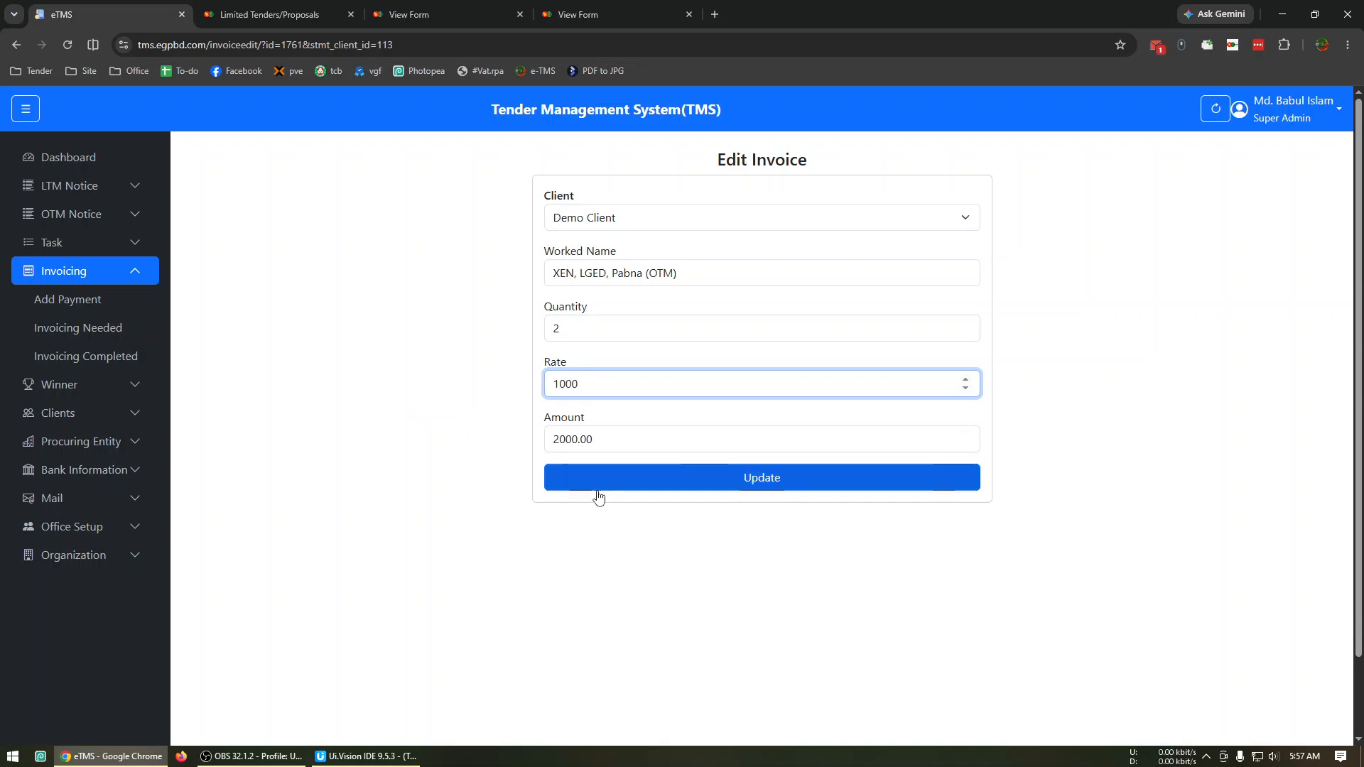
pyautogui.click(720, 485)
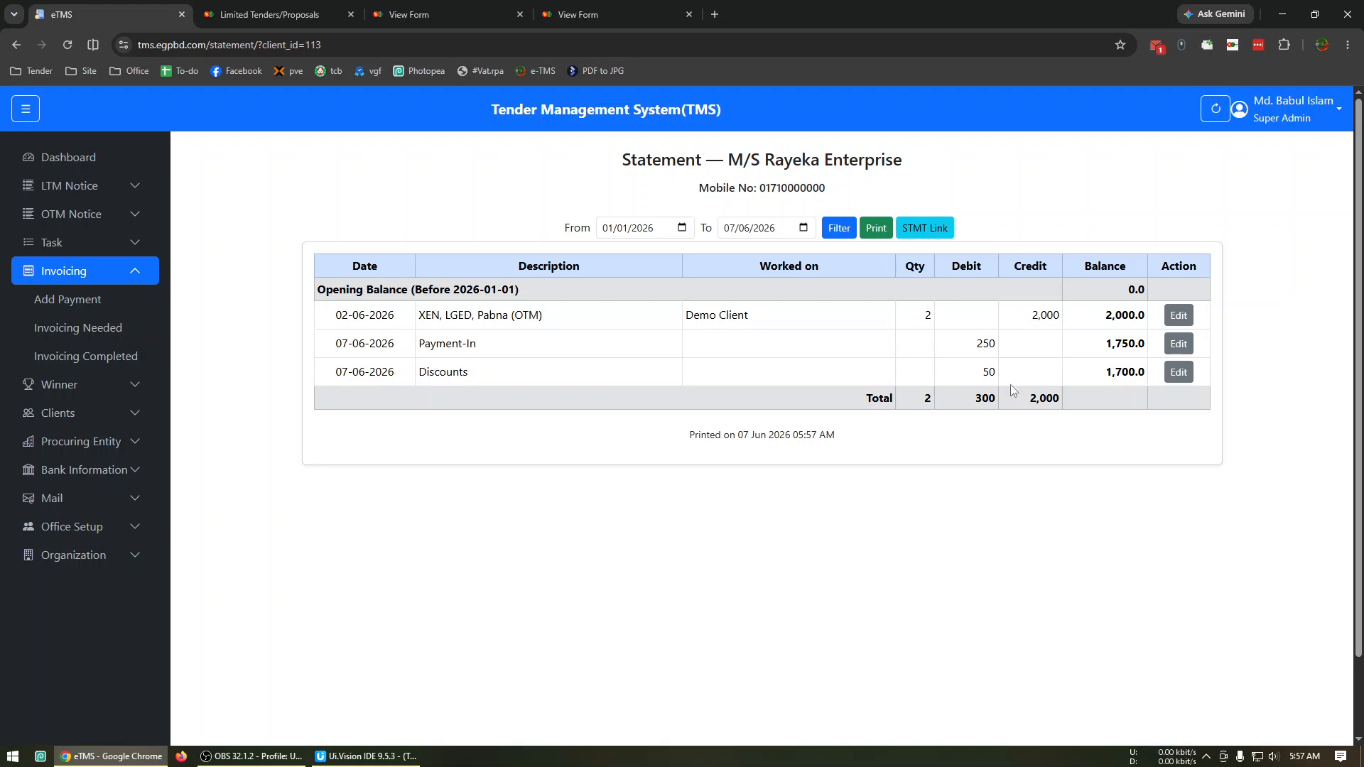
# Restore the invoice's worked name to "XEN, LGED, Pabna" and its rate to 150, and update it.
pyautogui.click(1180, 319)
pyautogui.click(696, 277)
pyautogui.press('BackSpace')
pyautogui.press('BackSpace')
pyautogui.press('BackSpace')
pyautogui.click(616, 330)
pyautogui.click(604, 378)
pyautogui.hotkey('ctrl', 'a')
pyautogui.write('15')
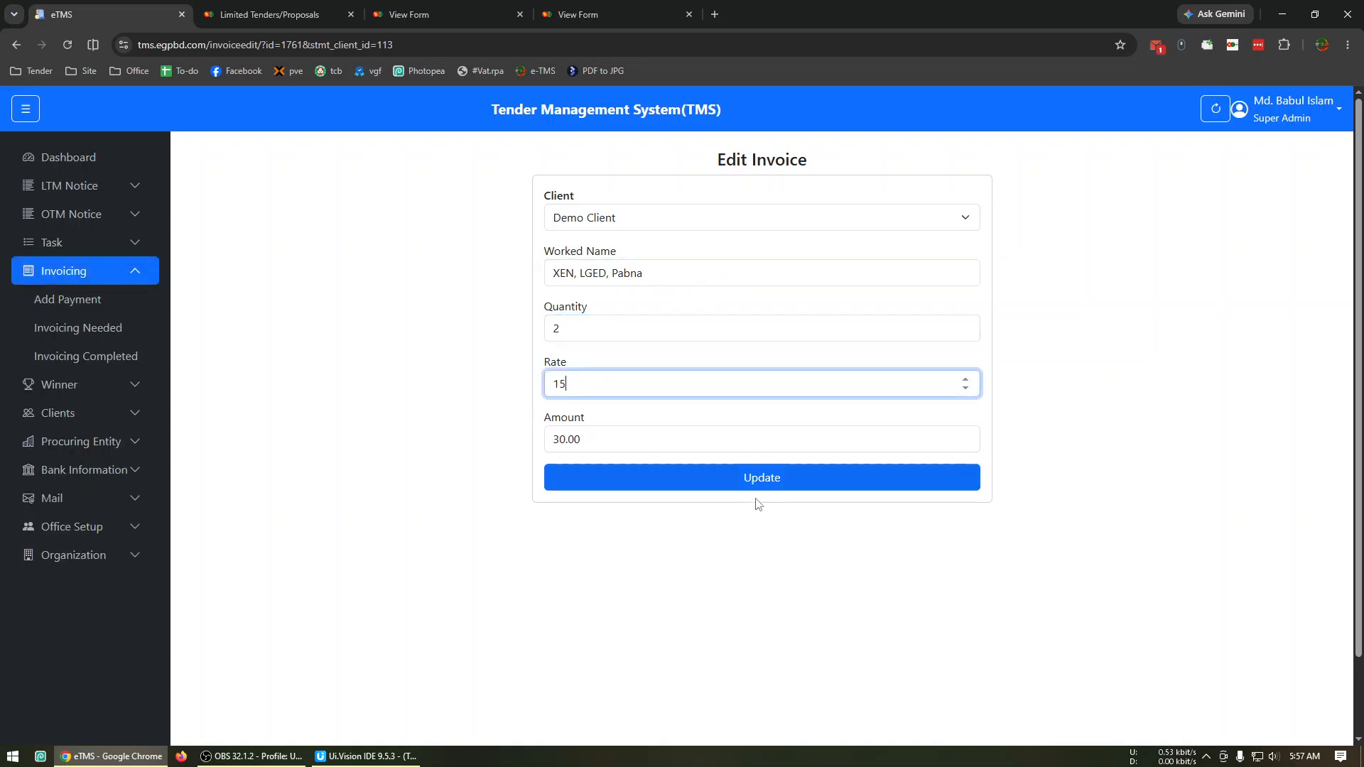
pyautogui.click(757, 485)
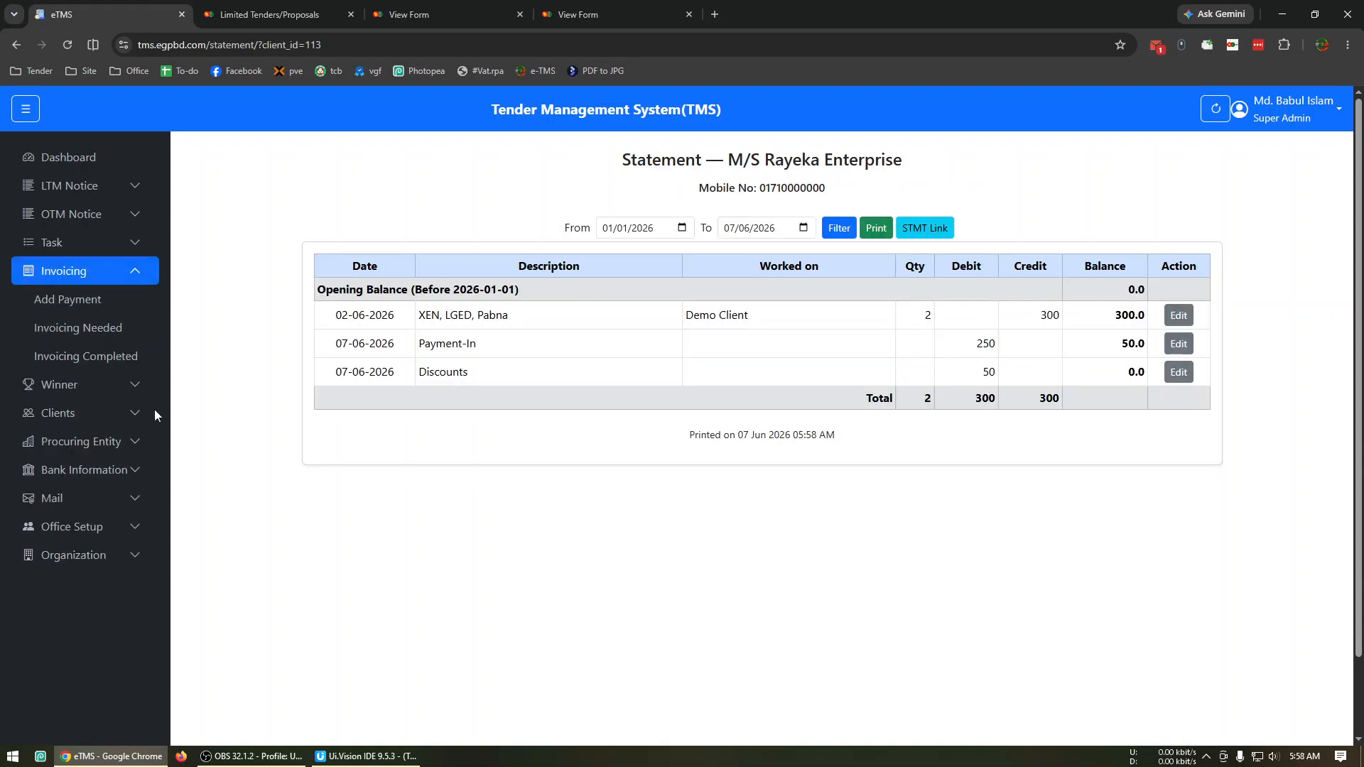
# Switch to the e-GP portal and view the evaluation lottery results of tenders 1272619 and 1272620.
pyautogui.click(416, 17)
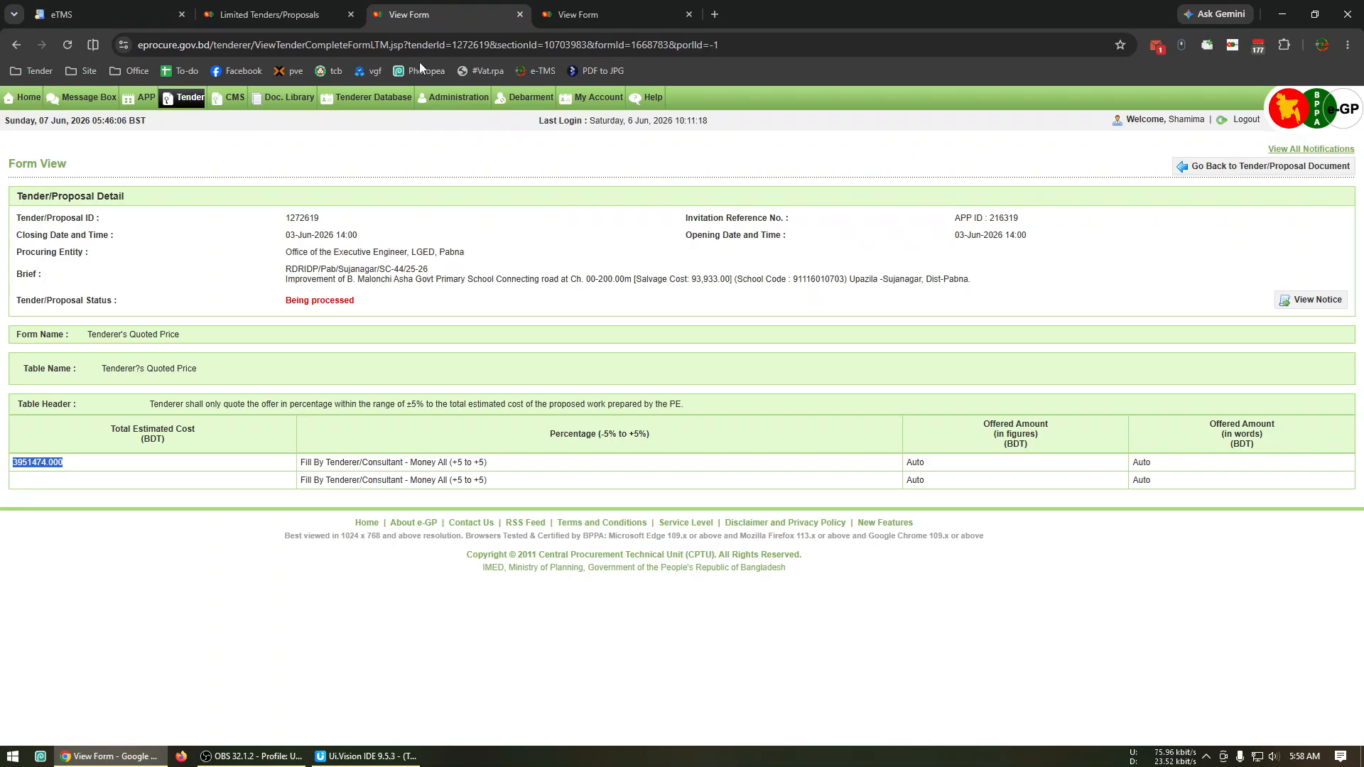
pyautogui.click(1202, 175)
pyautogui.hotkey('ctrl', 'Tab')
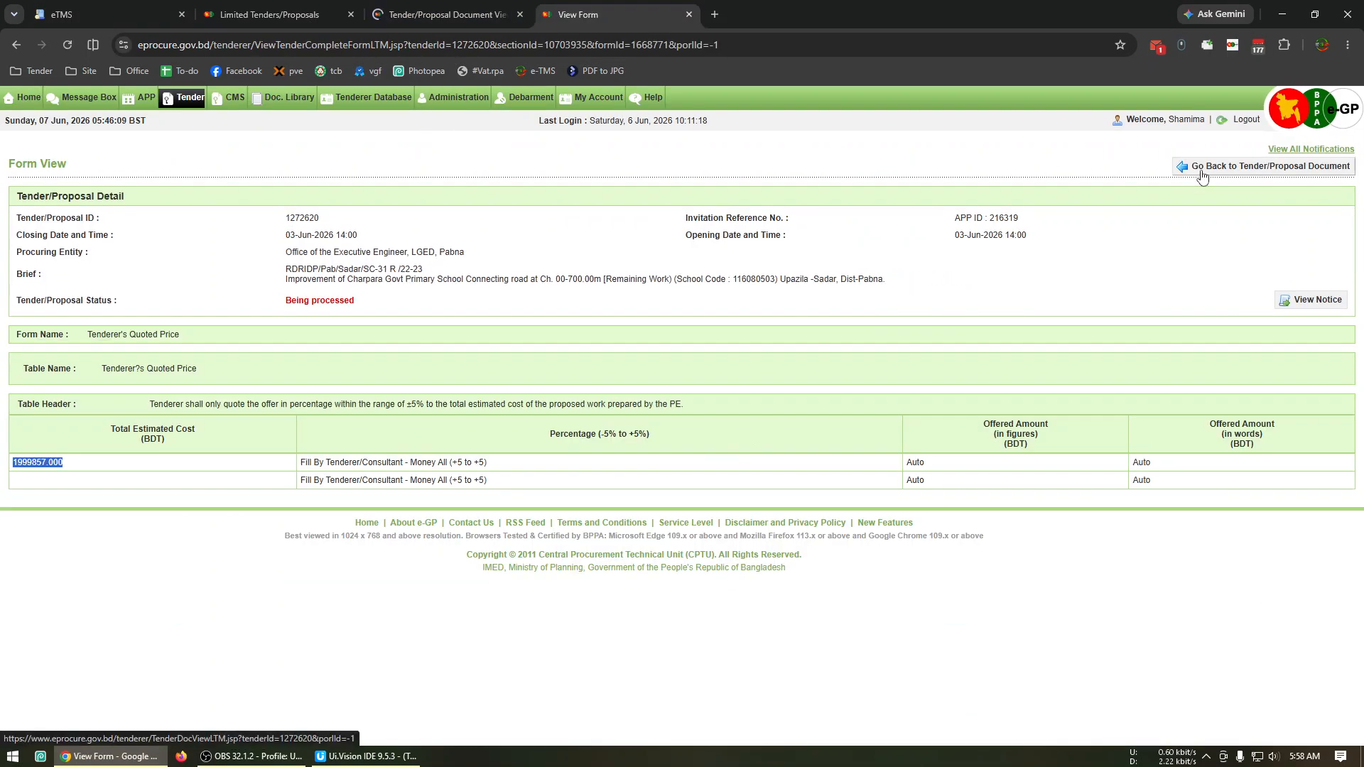
pyautogui.click(1202, 175)
pyautogui.hotkey('ctrl', 'shift', 'Tab')
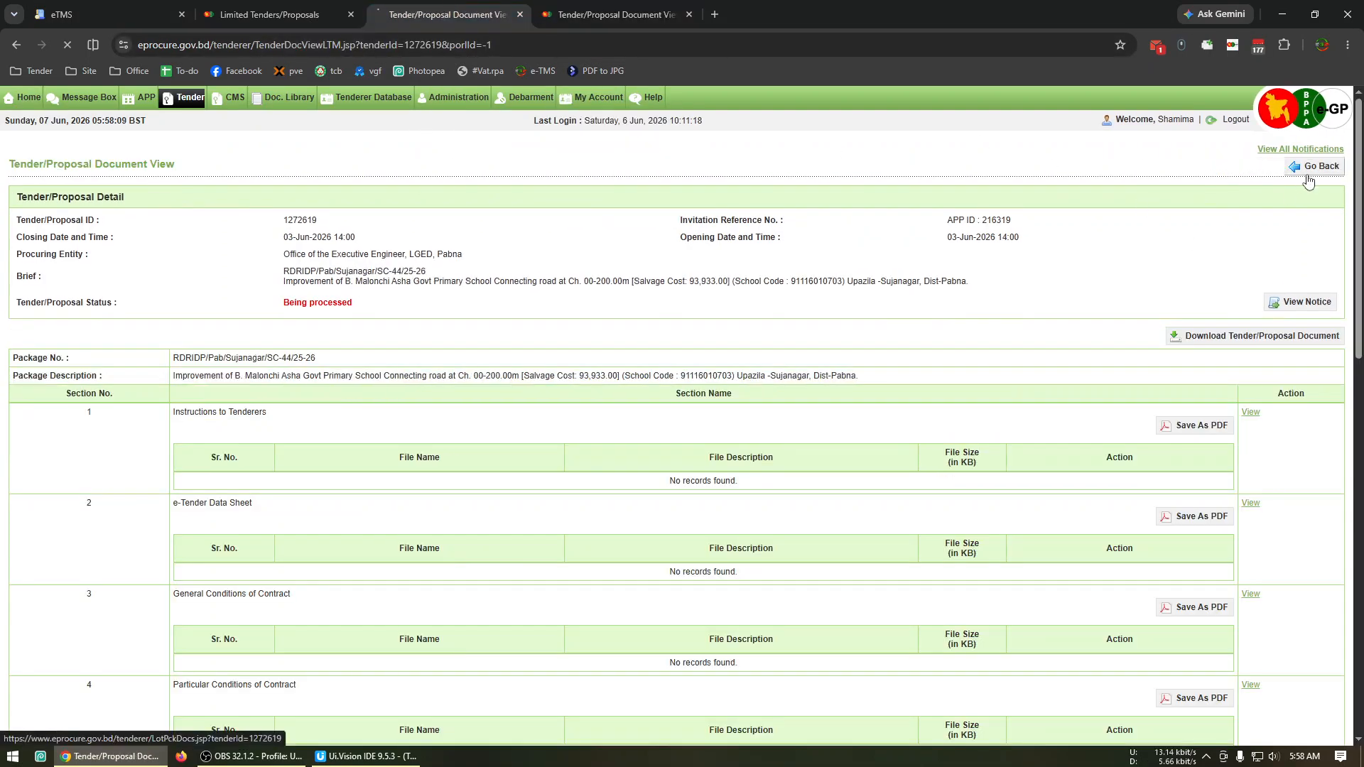
pyautogui.click(1308, 178)
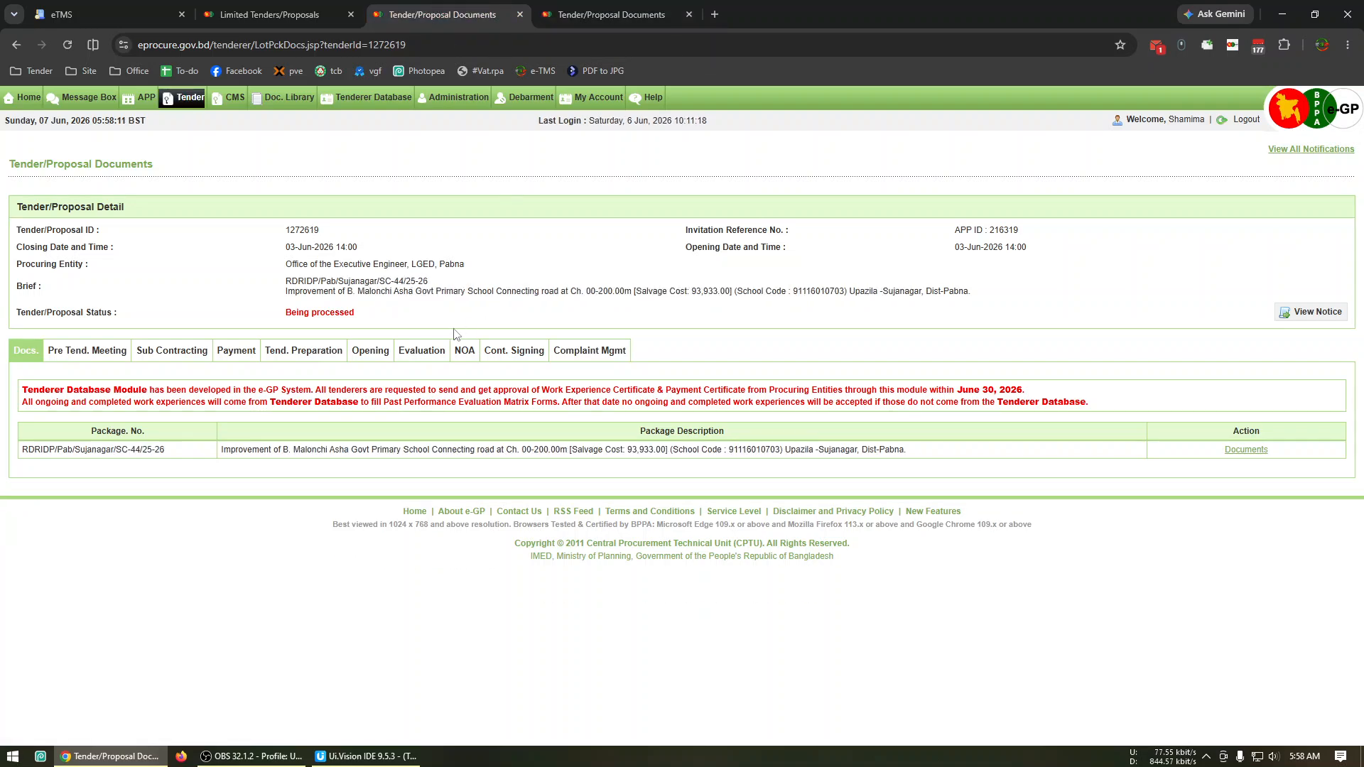
pyautogui.click(423, 353)
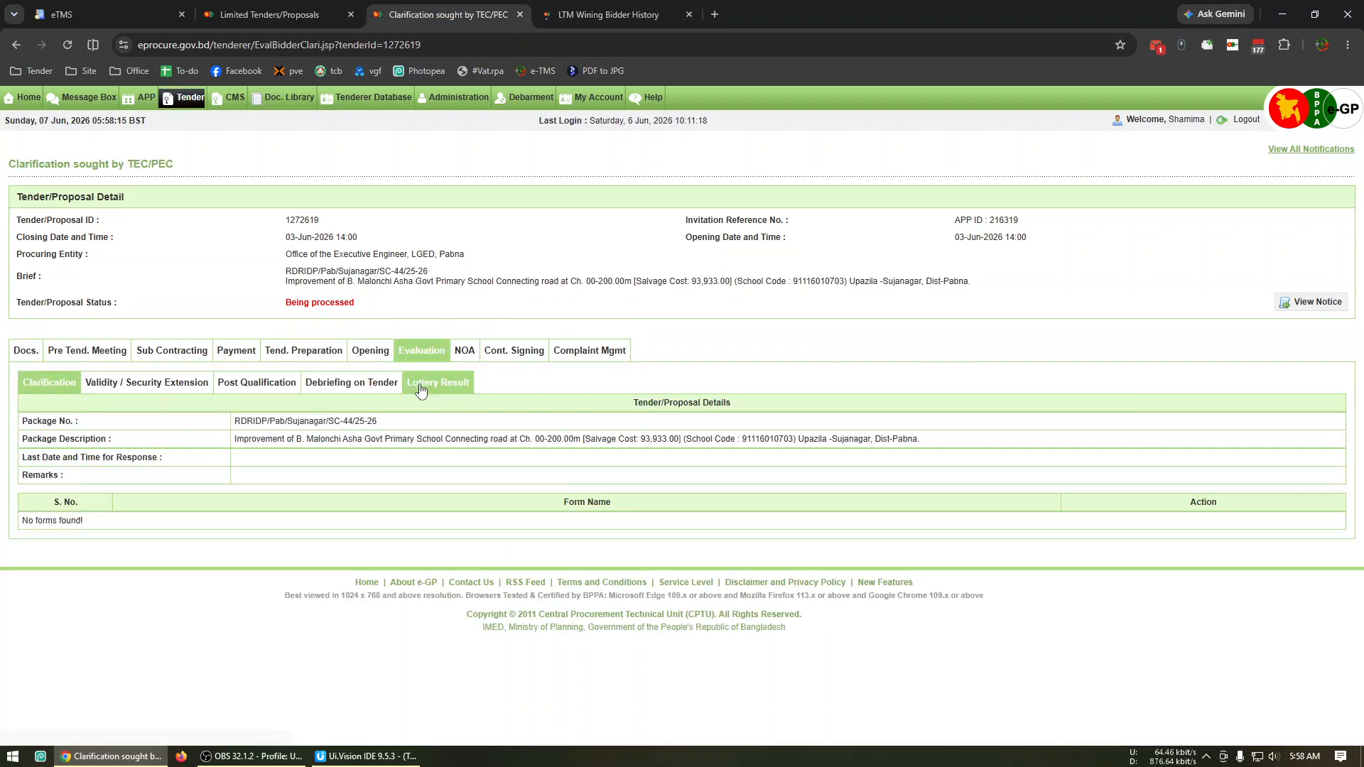
pyautogui.click(420, 390)
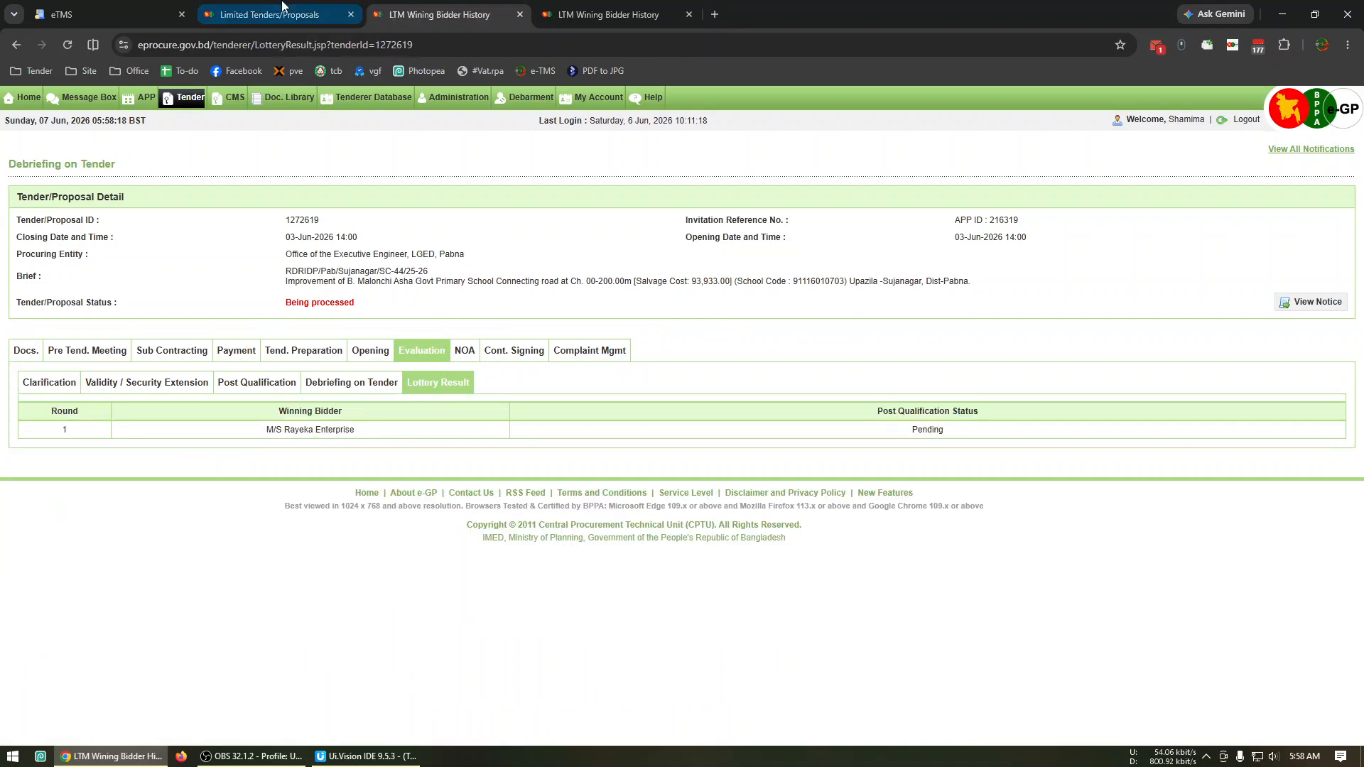
# Launch the saved "3 Lottery" macro from the Limited Tenders/Proposals page.
pyautogui.click(283, 10)
pyautogui.click(32, 70)
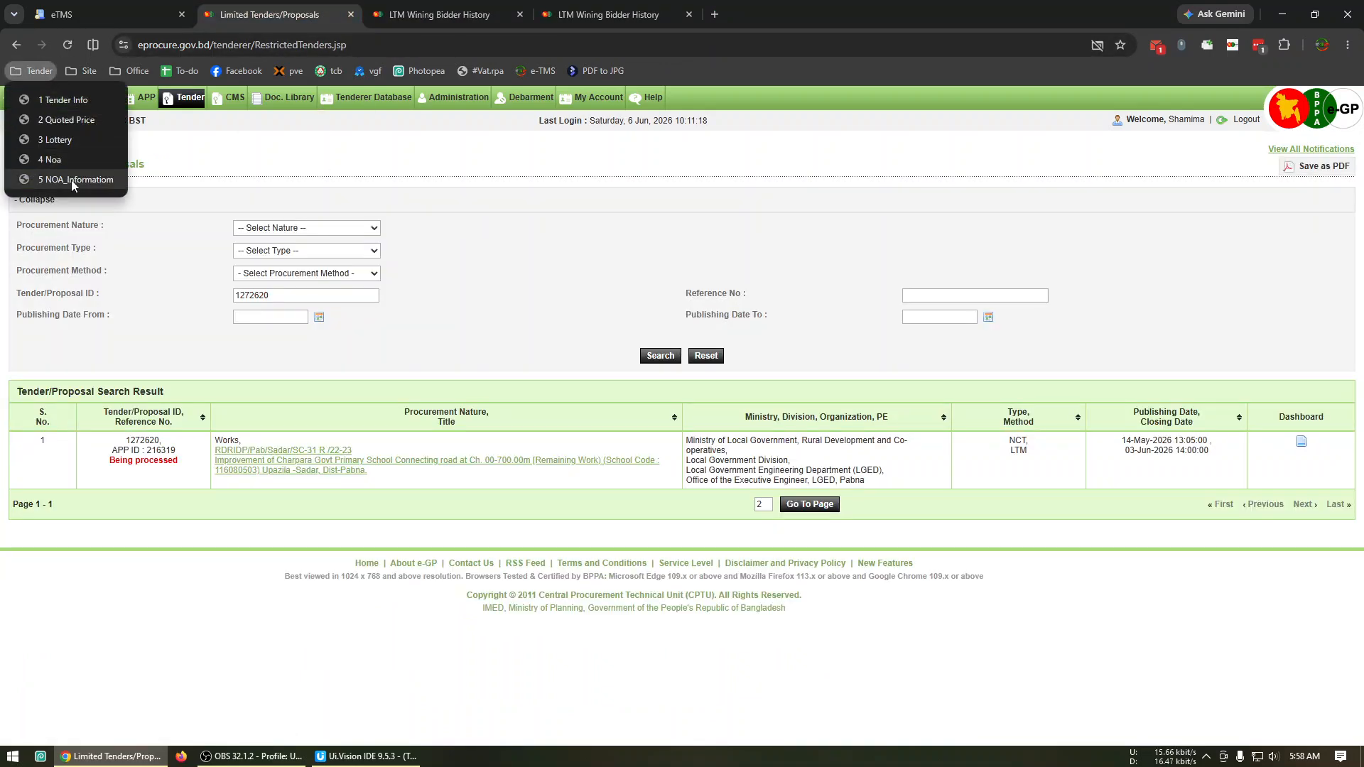
pyautogui.click(83, 139)
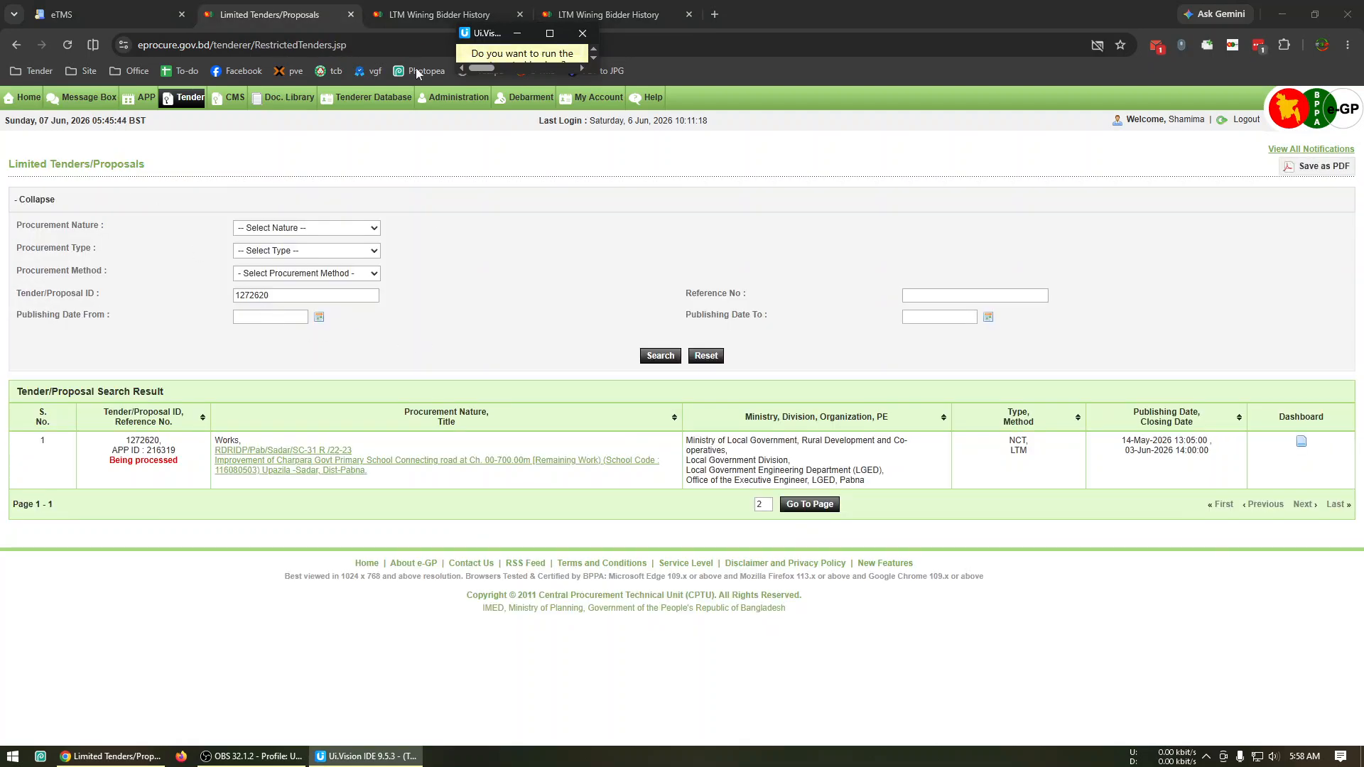
# Switch to eTMS, open the lottery-pending LGED, Pabna two-group notice and import its winners from WinningBidder.csv with lottery date 07/06/2026.
pyautogui.click(118, 10)
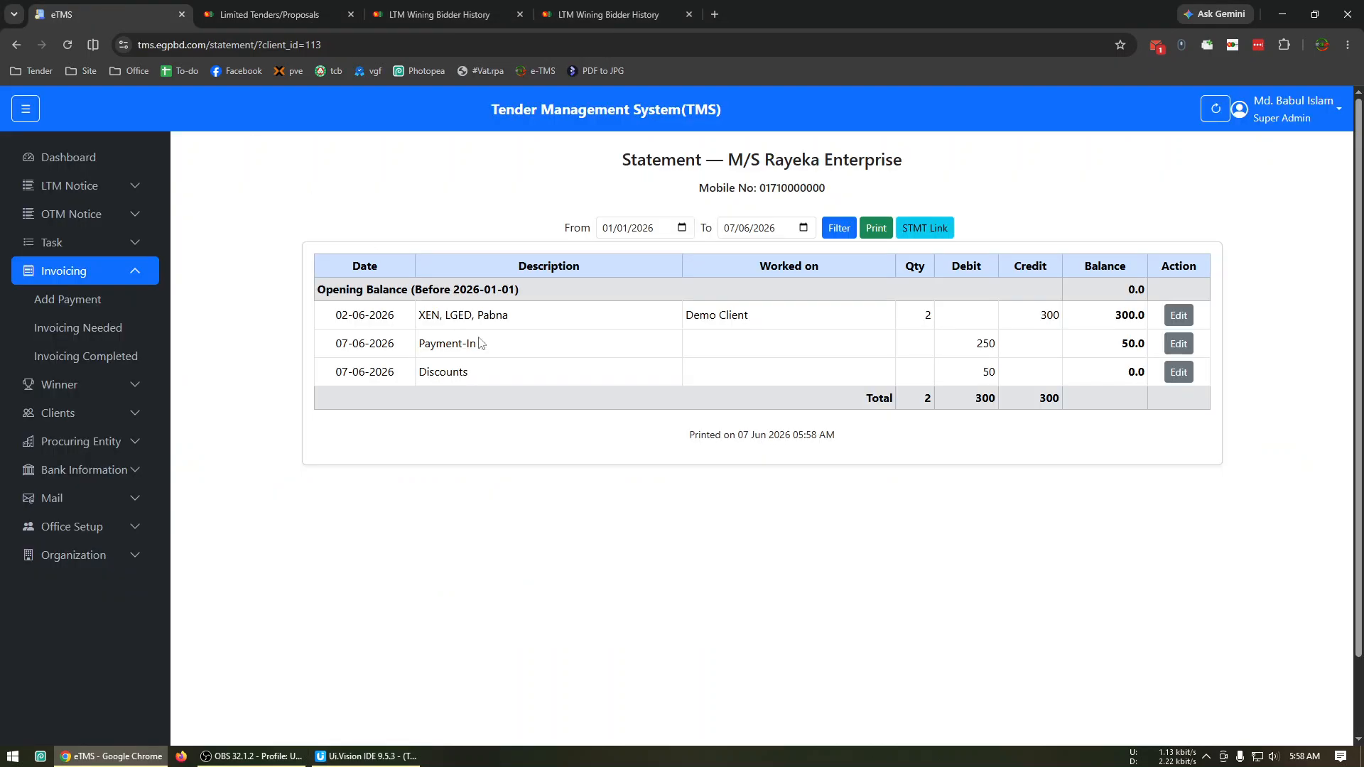
pyautogui.click(78, 186)
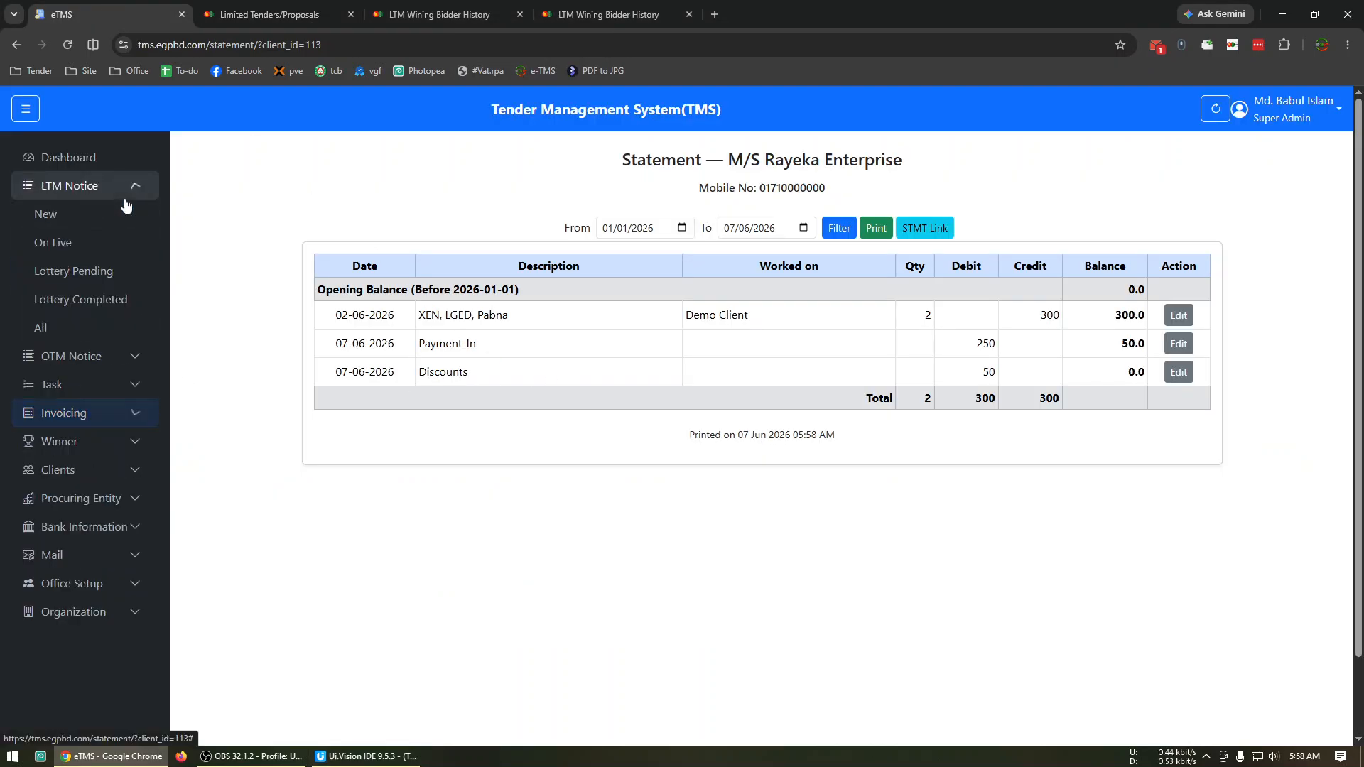
pyautogui.click(102, 270)
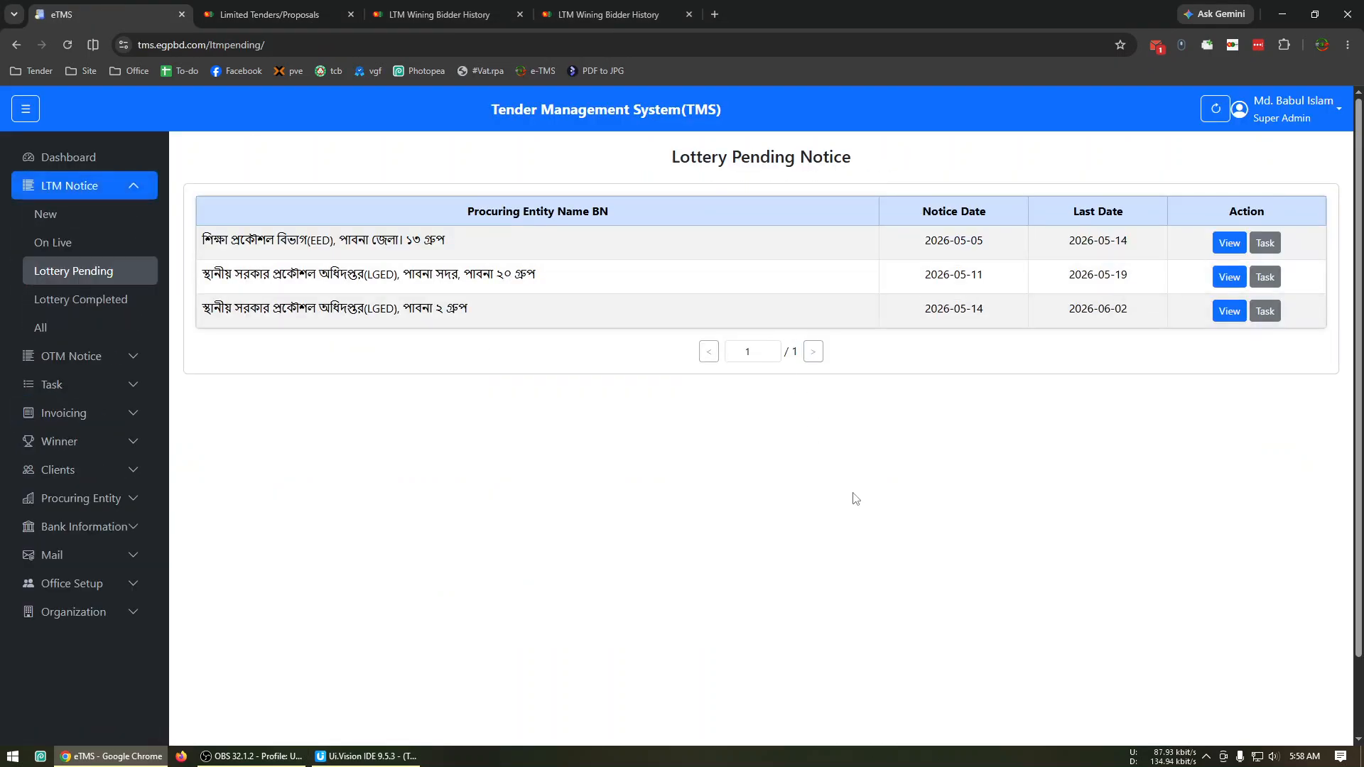
pyautogui.click(1231, 314)
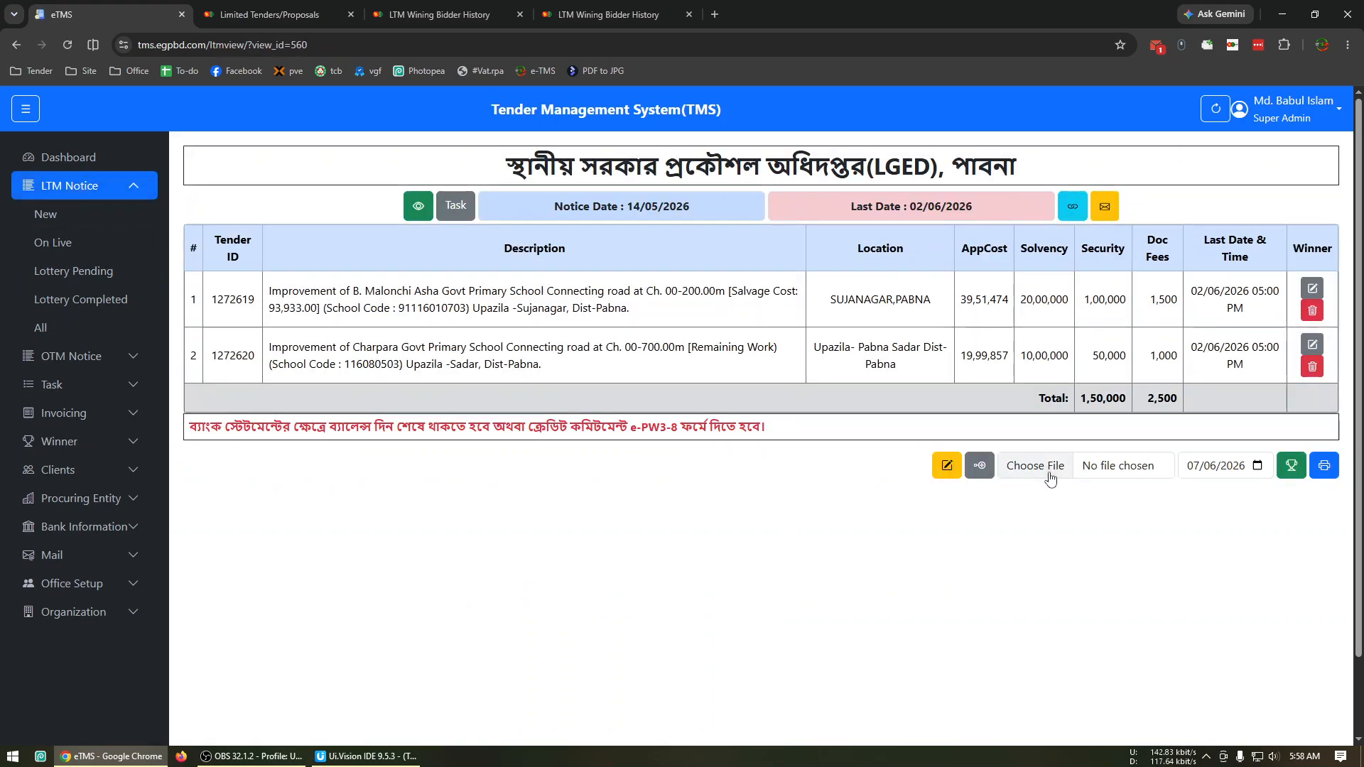
pyautogui.click(1050, 473)
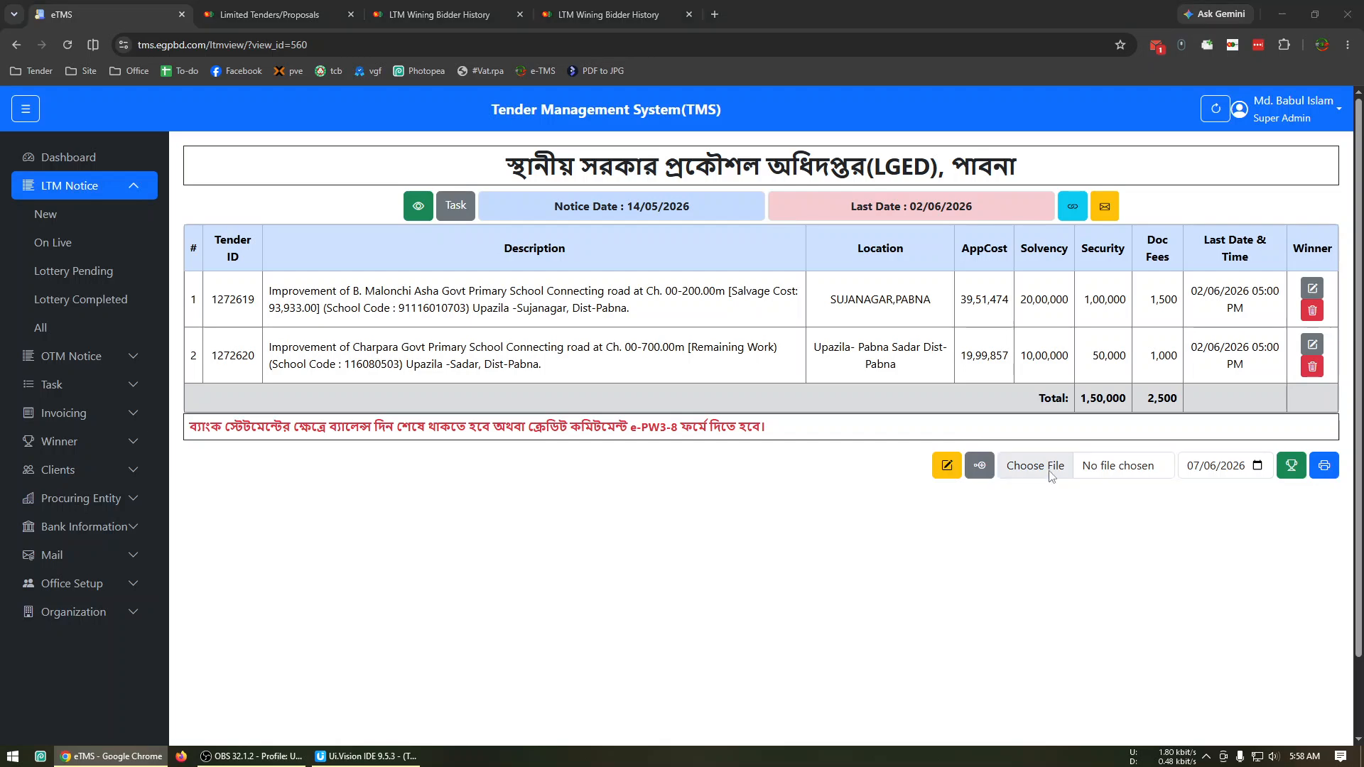
pyautogui.click(170, 99)
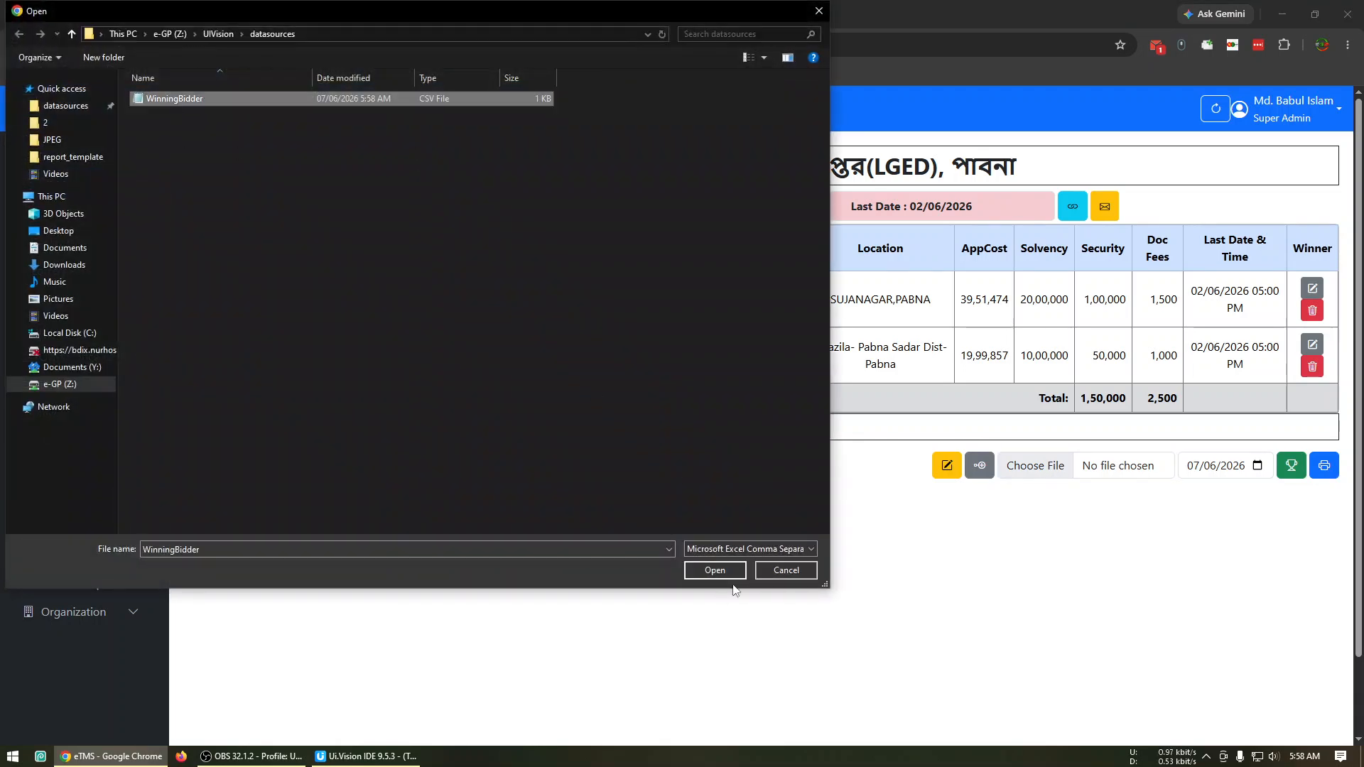
pyautogui.click(730, 571)
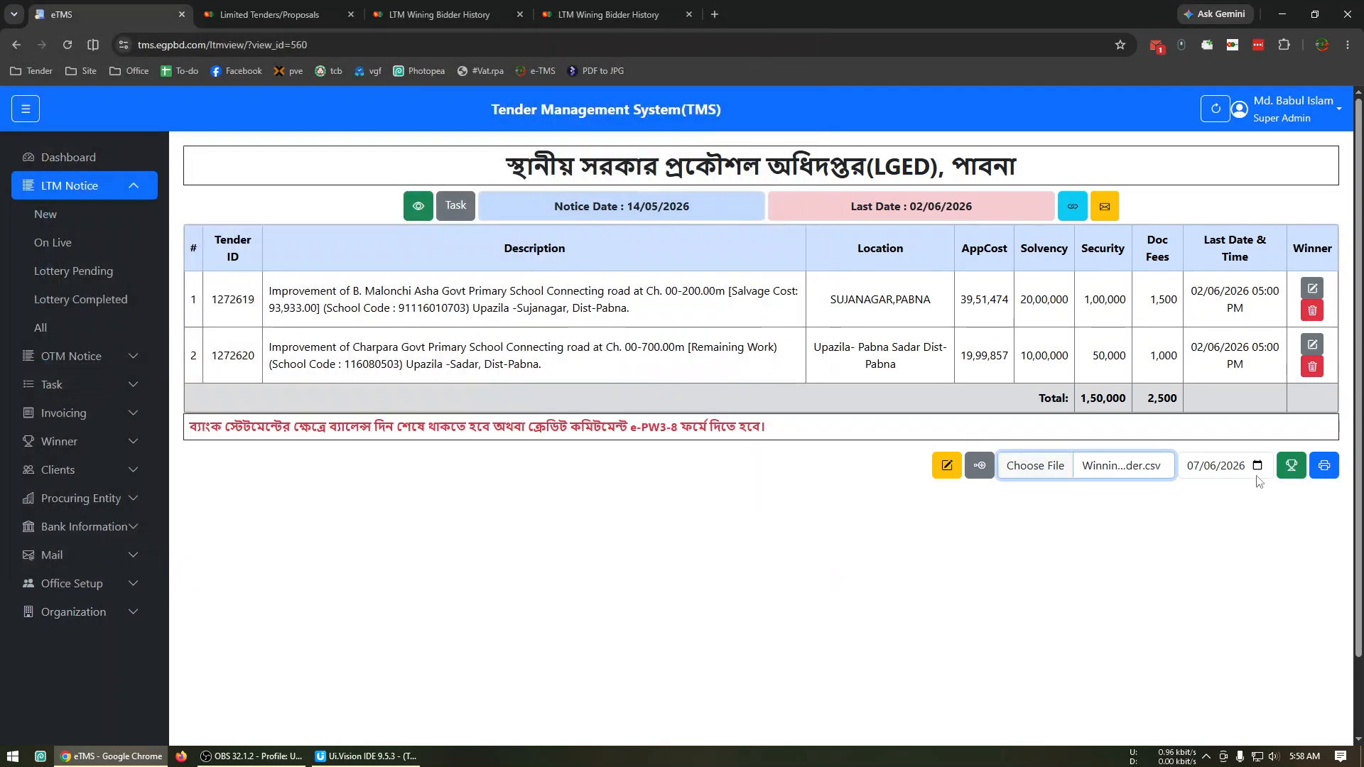
pyautogui.click(1292, 467)
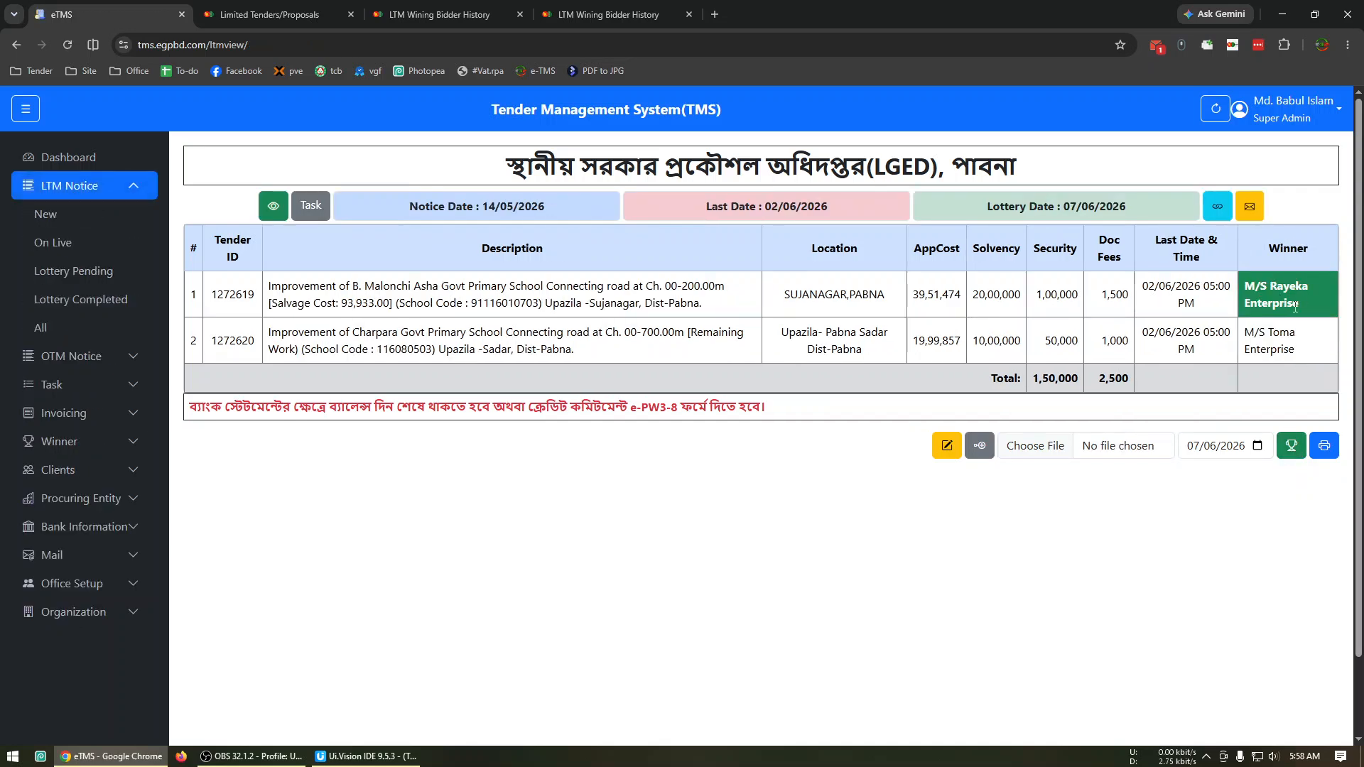
# View the details of Demo Client from the client list to check its business name.
pyautogui.click(82, 478)
pyautogui.click(114, 391)
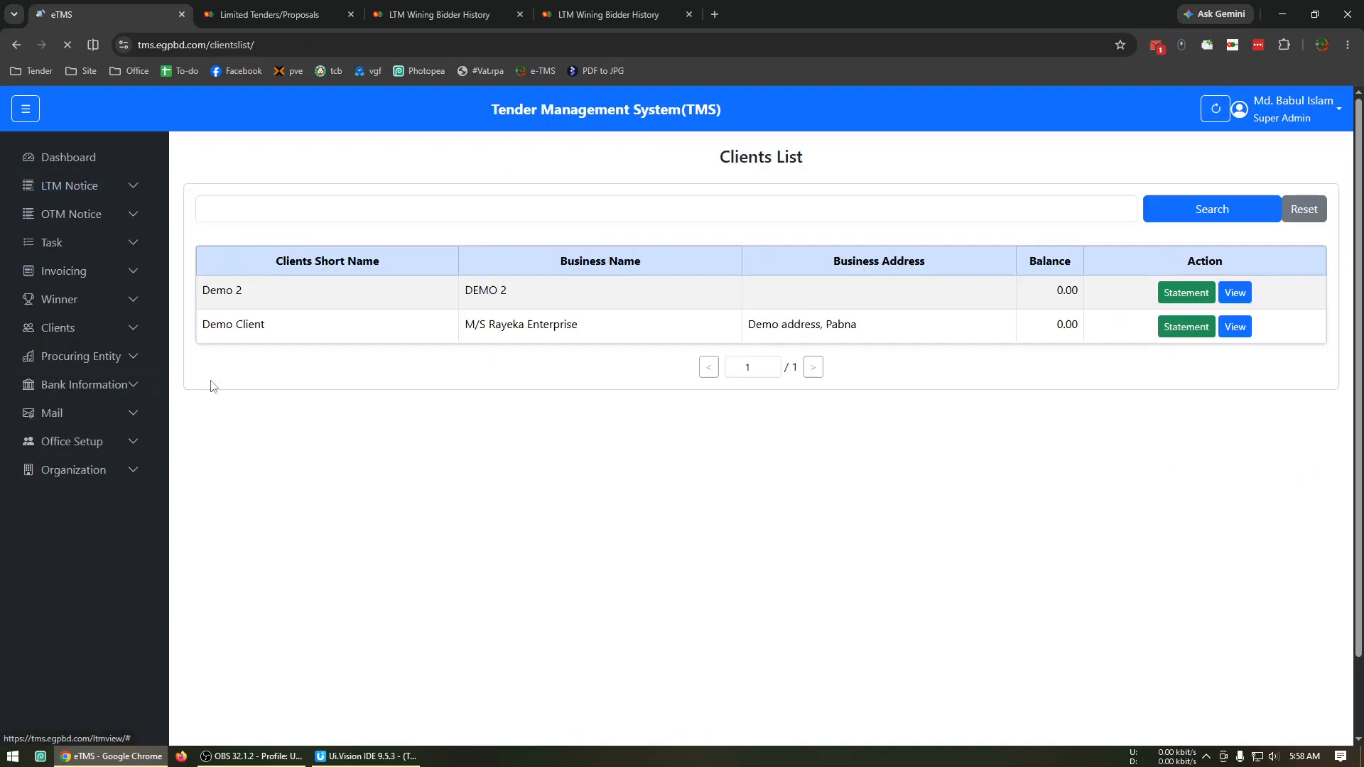
pyautogui.click(1236, 328)
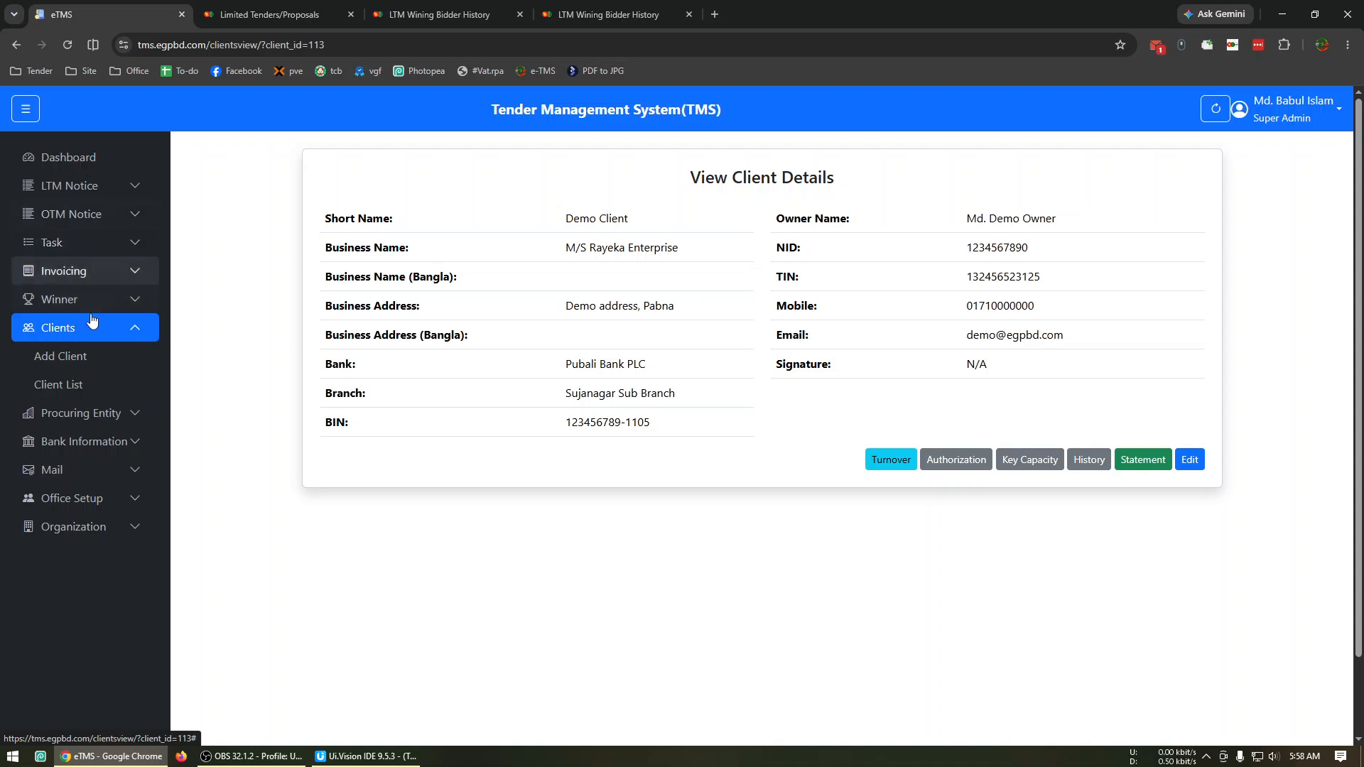
# View the lottery-completed LGED, Pabna notice, check its task page and return to the notice.
pyautogui.click(114, 207)
pyautogui.click(79, 186)
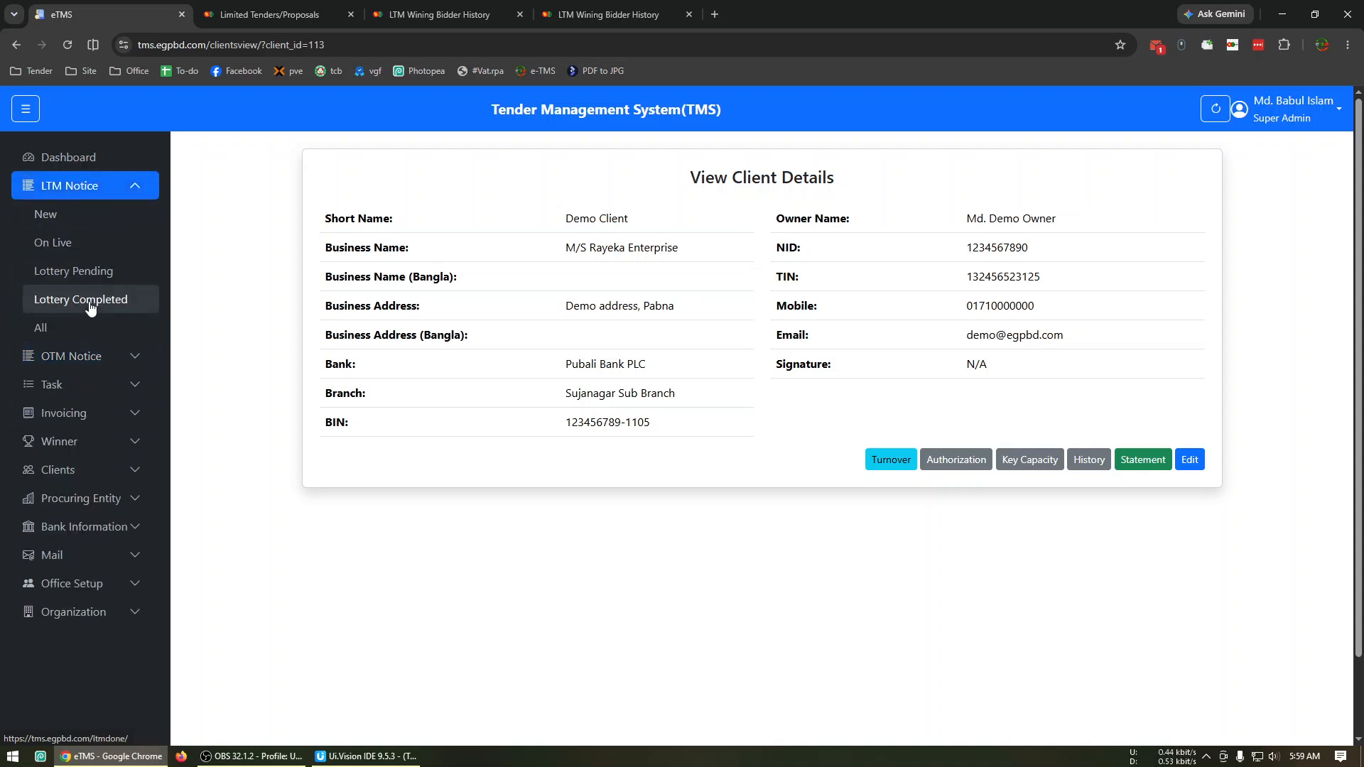
pyautogui.click(90, 302)
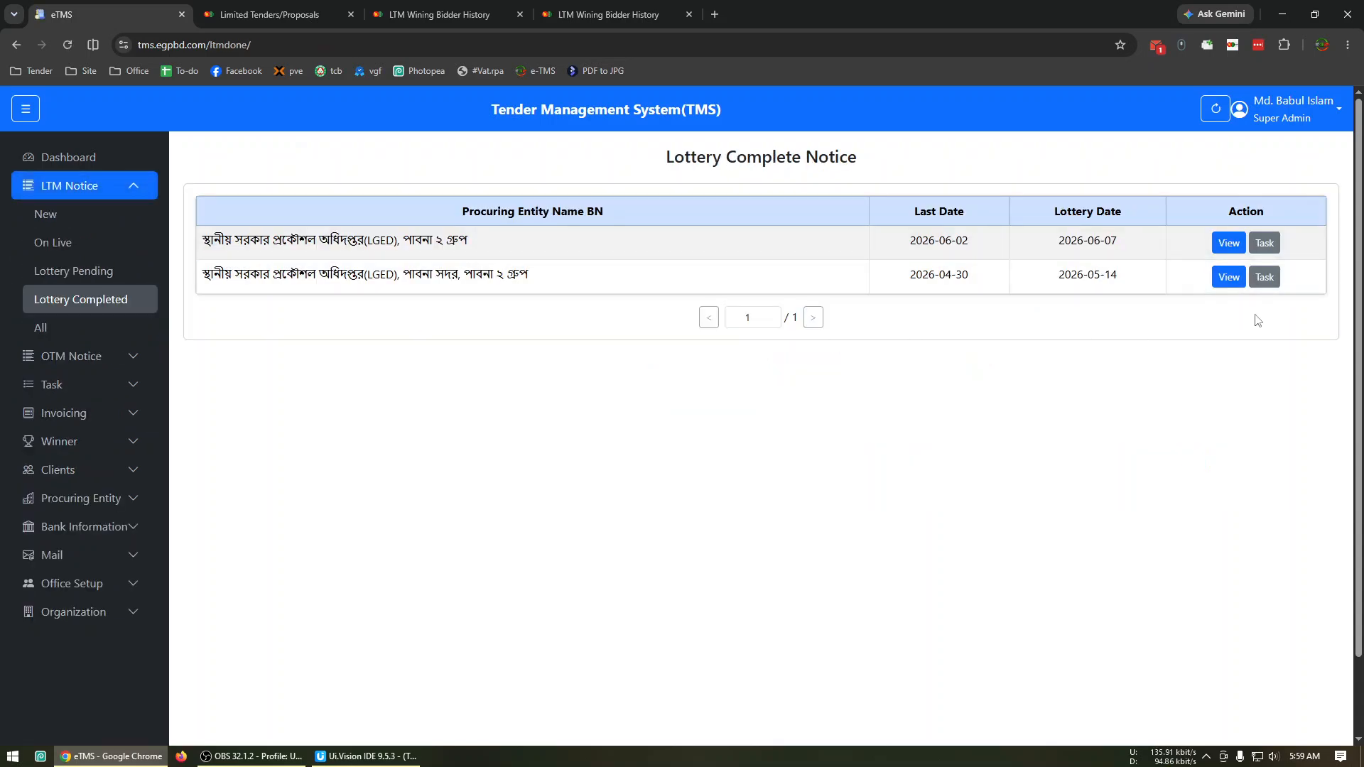
pyautogui.click(1223, 247)
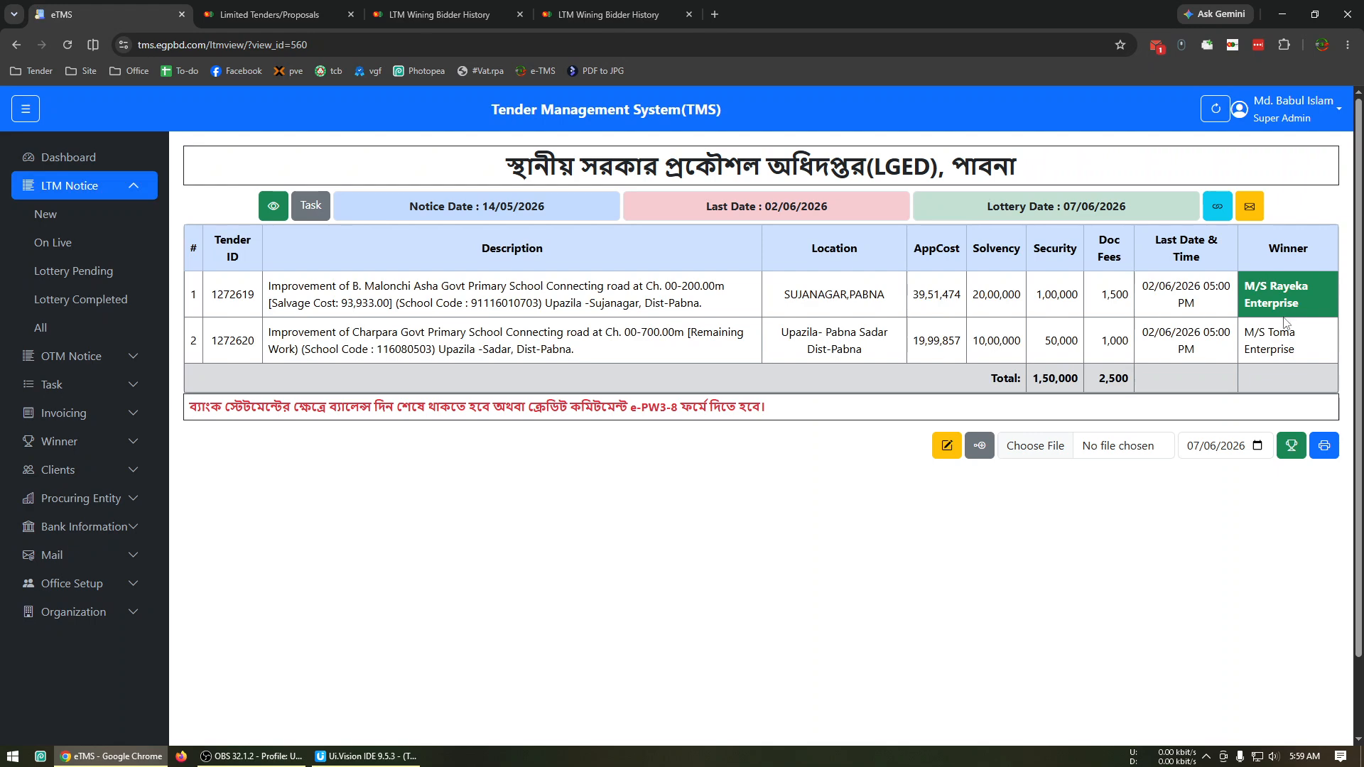
pyautogui.click(311, 206)
pyautogui.click(14, 41)
# Review the notice's mail status page and its printable PDF with the winner names, returning to the notice.
pyautogui.click(1257, 213)
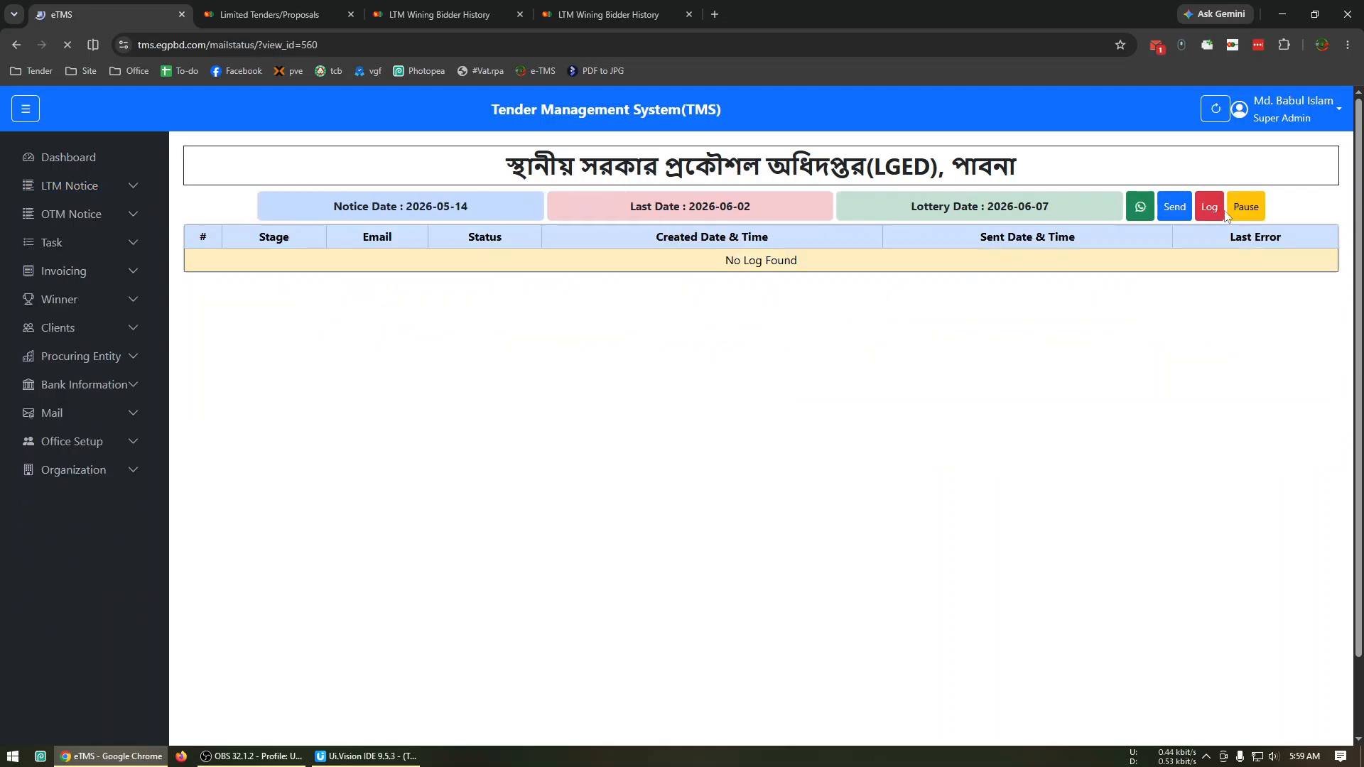
pyautogui.click(13, 44)
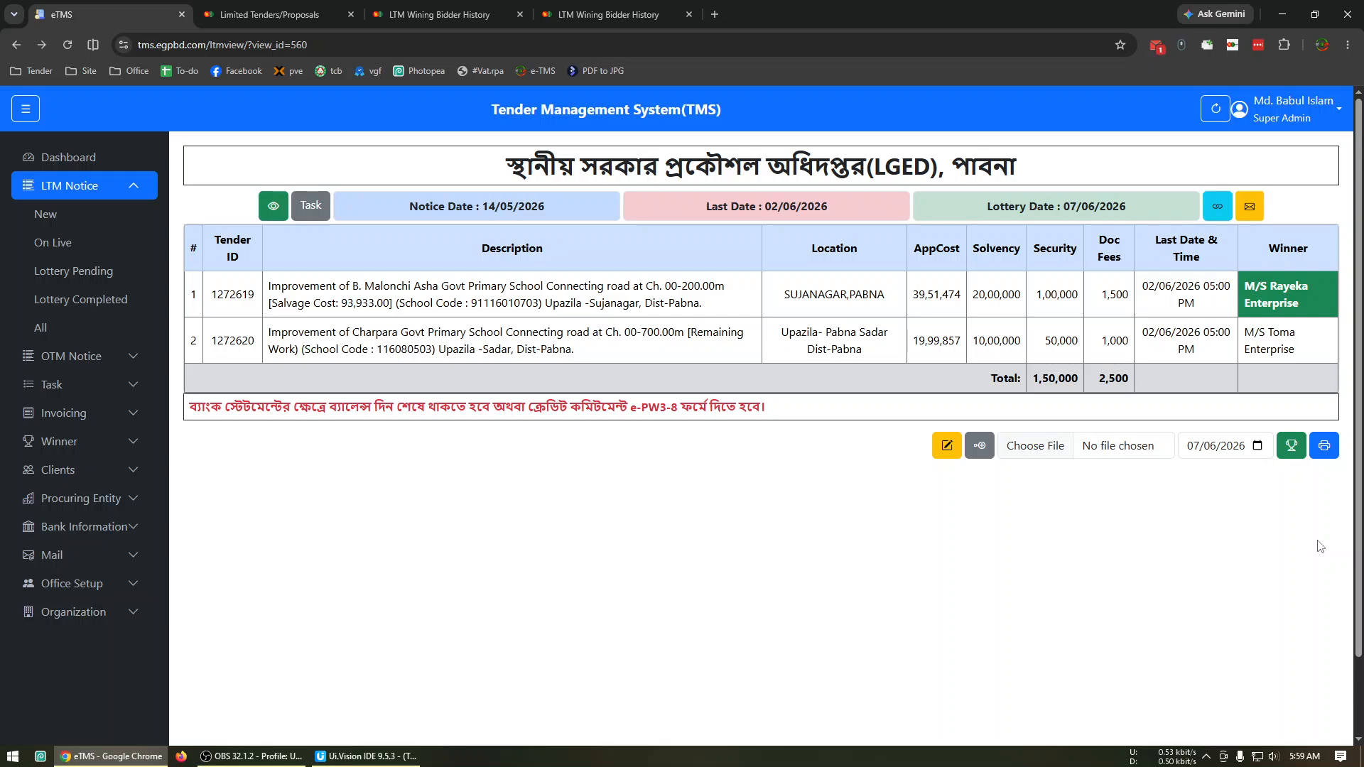
pyautogui.click(1324, 446)
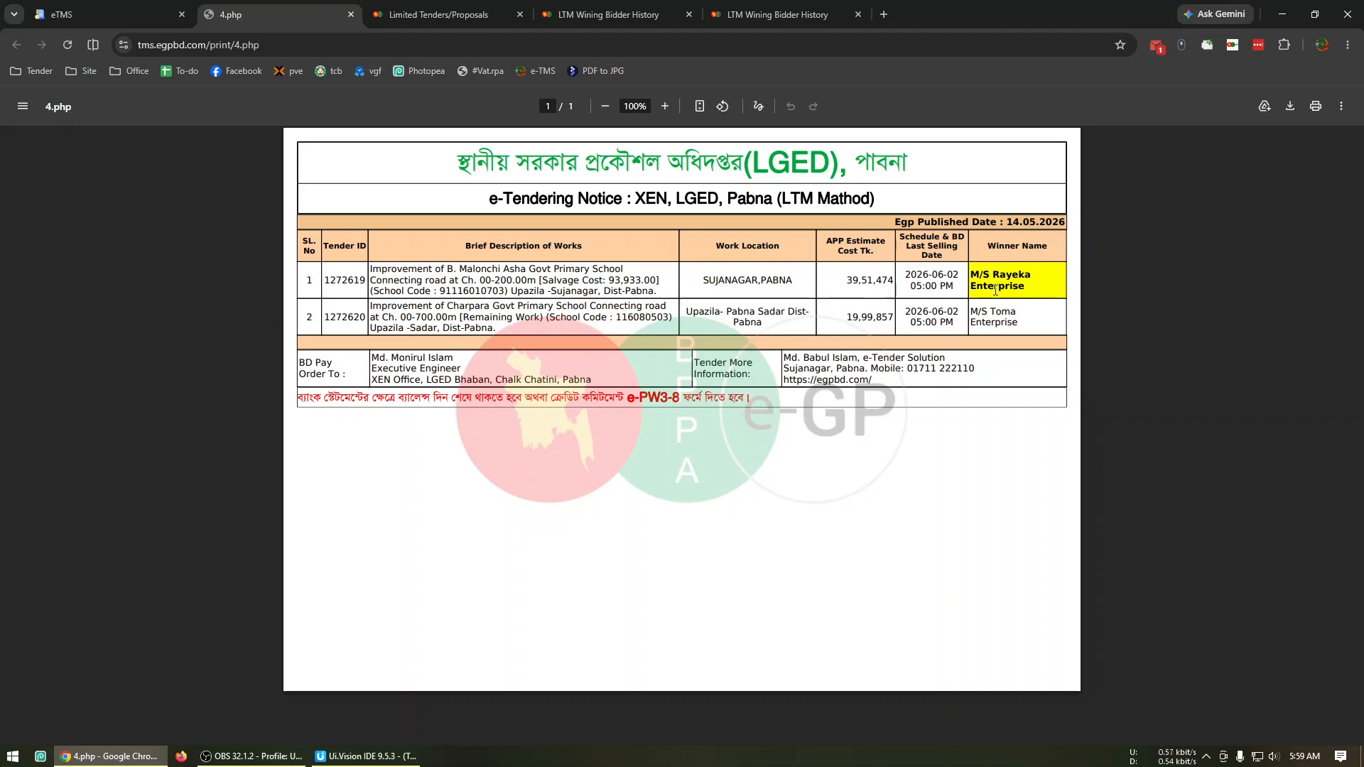
pyautogui.click(350, 14)
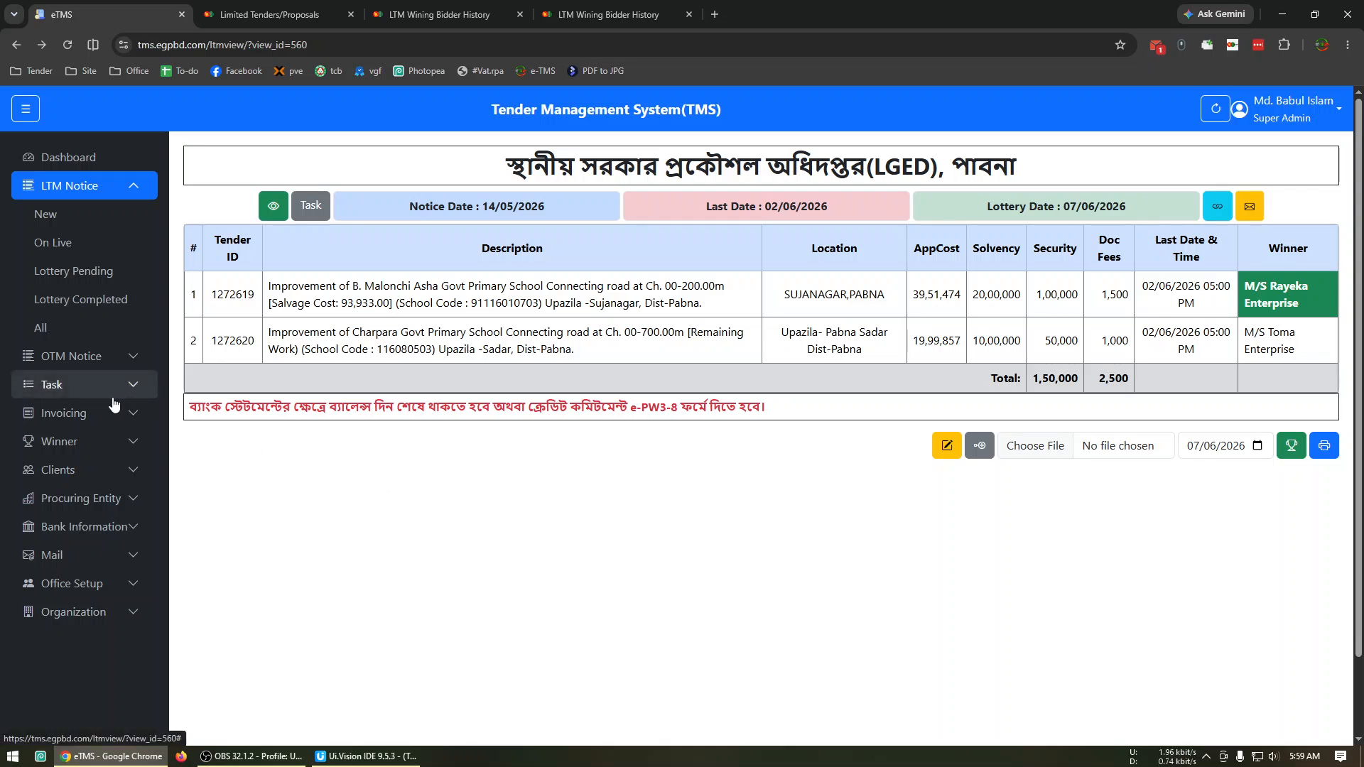
# Review the winner lists for pending NOAs, accepted NOAs and all winners.
pyautogui.click(89, 441)
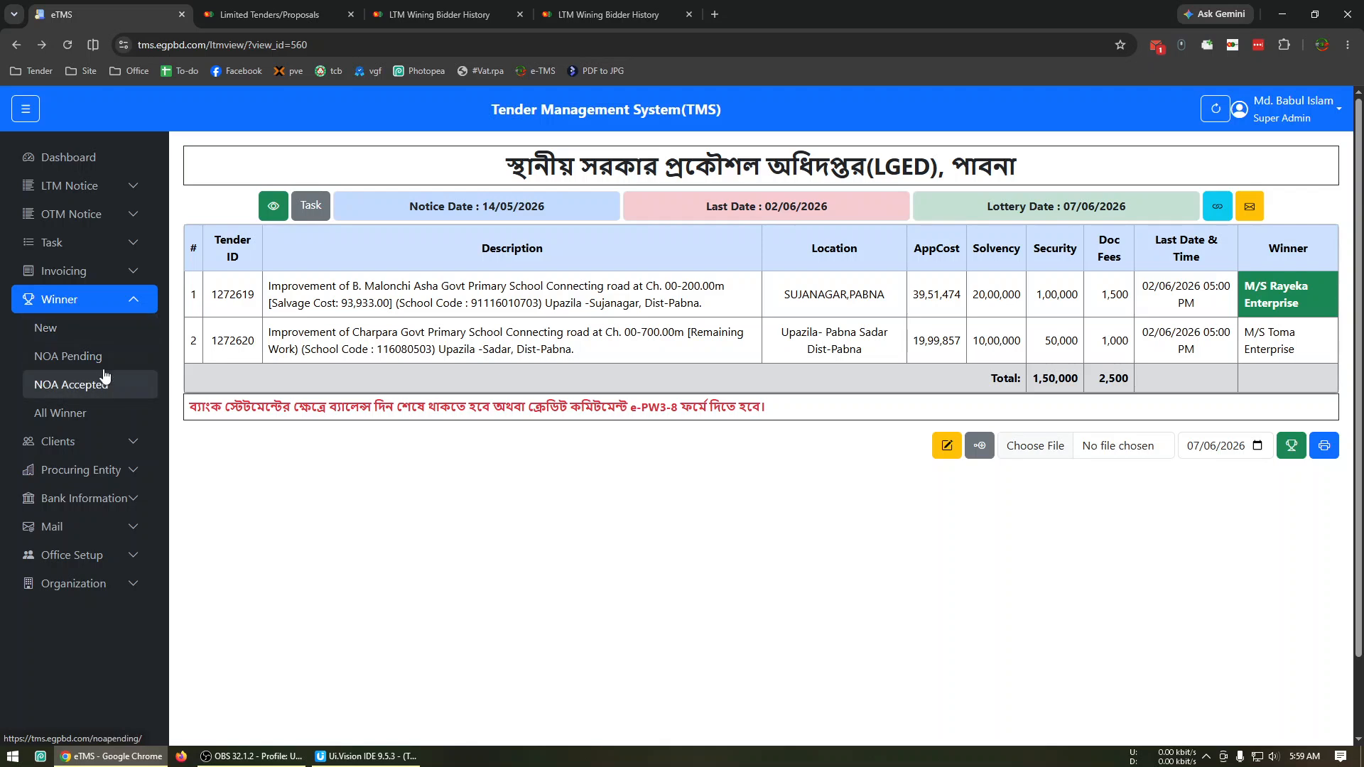
pyautogui.click(101, 357)
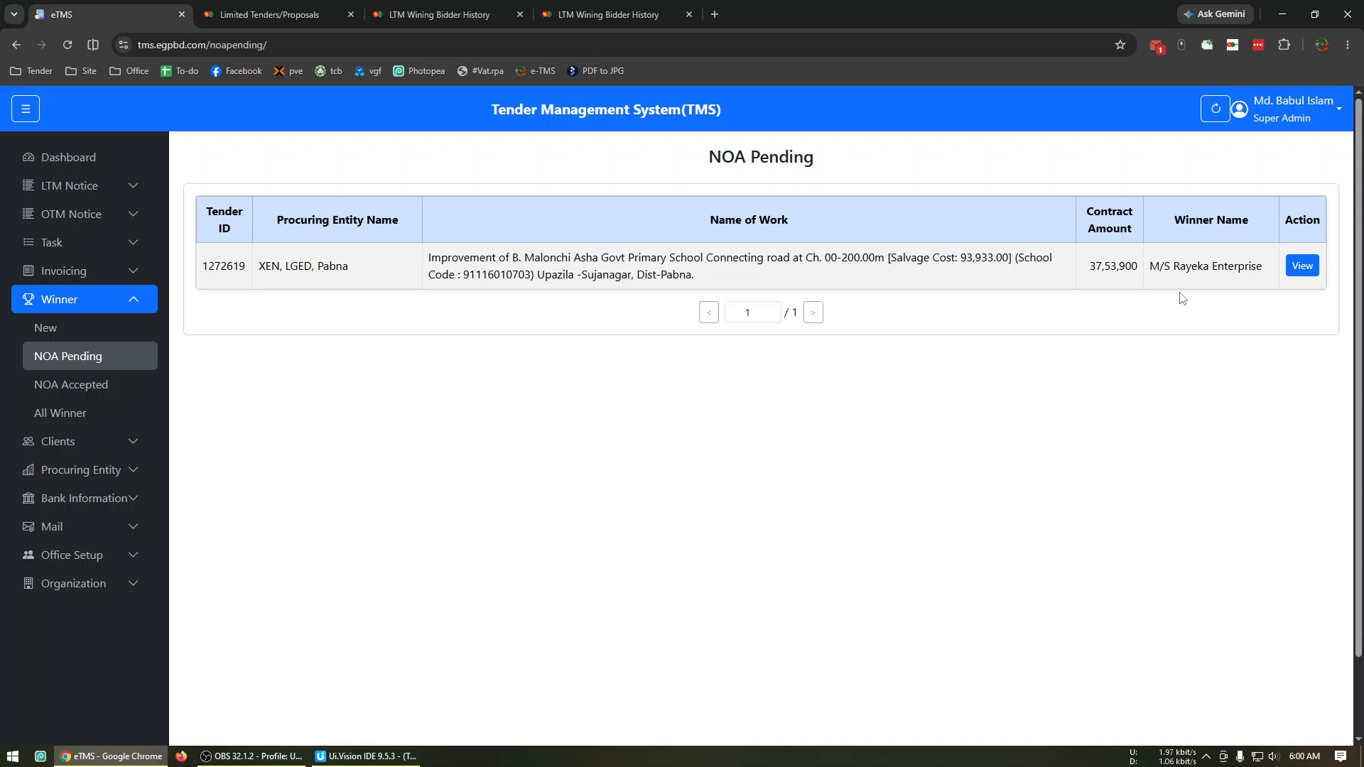
pyautogui.click(75, 386)
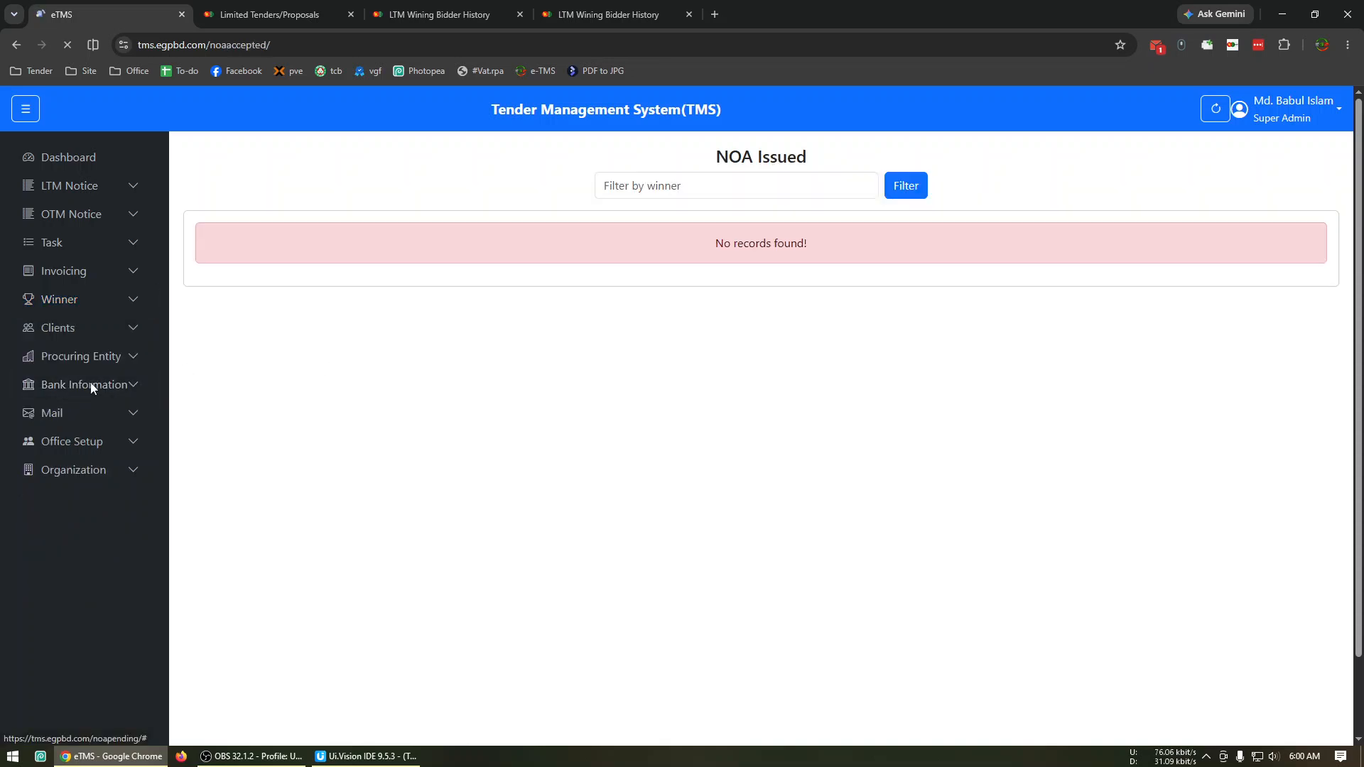
pyautogui.click(89, 415)
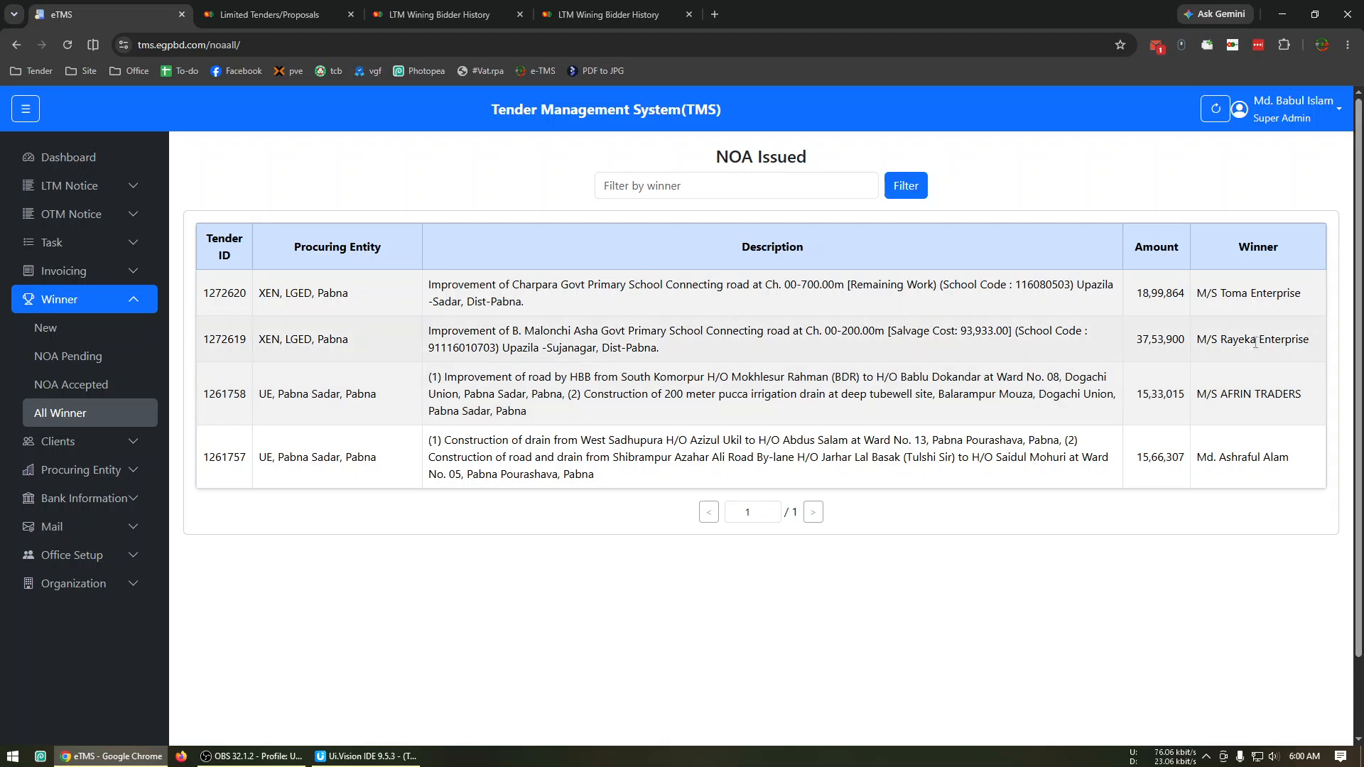
# Filter the all-winners list by the winner name Rayeka, taken from the M/S Rayeka Enterprise entry.
pyautogui.moveTo(1221, 339); pyautogui.dragTo(1310, 341)
pyautogui.hotkey('ctrl', 'c')
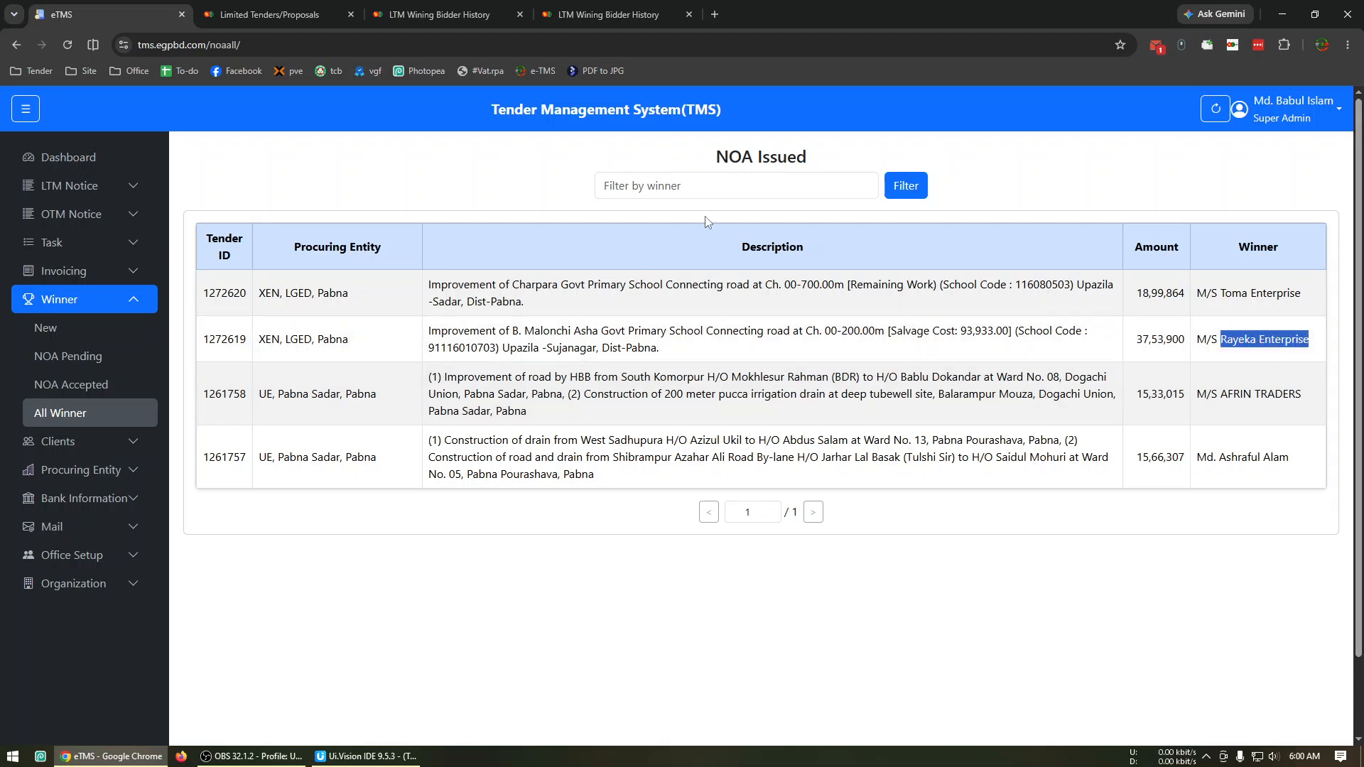
pyautogui.click(695, 197)
pyautogui.hotkey('ctrl', 'v')
pyautogui.doubleClick(671, 185)
pyautogui.press('BackSpace')
pyautogui.click(922, 188)
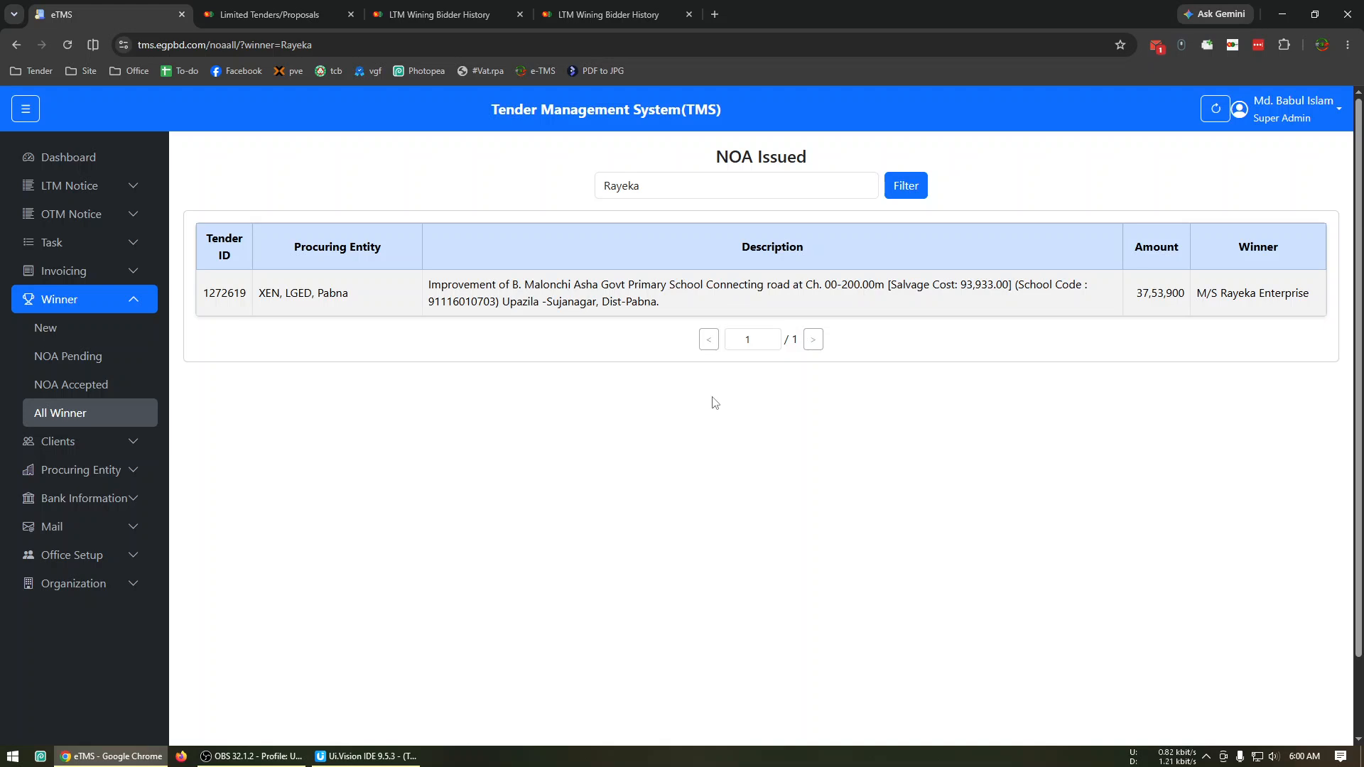
# Open the pending NOA of M/S Rayeka Enterprise, close both LTM winning bidder history pages and copy the NOA's link.
pyautogui.click(111, 357)
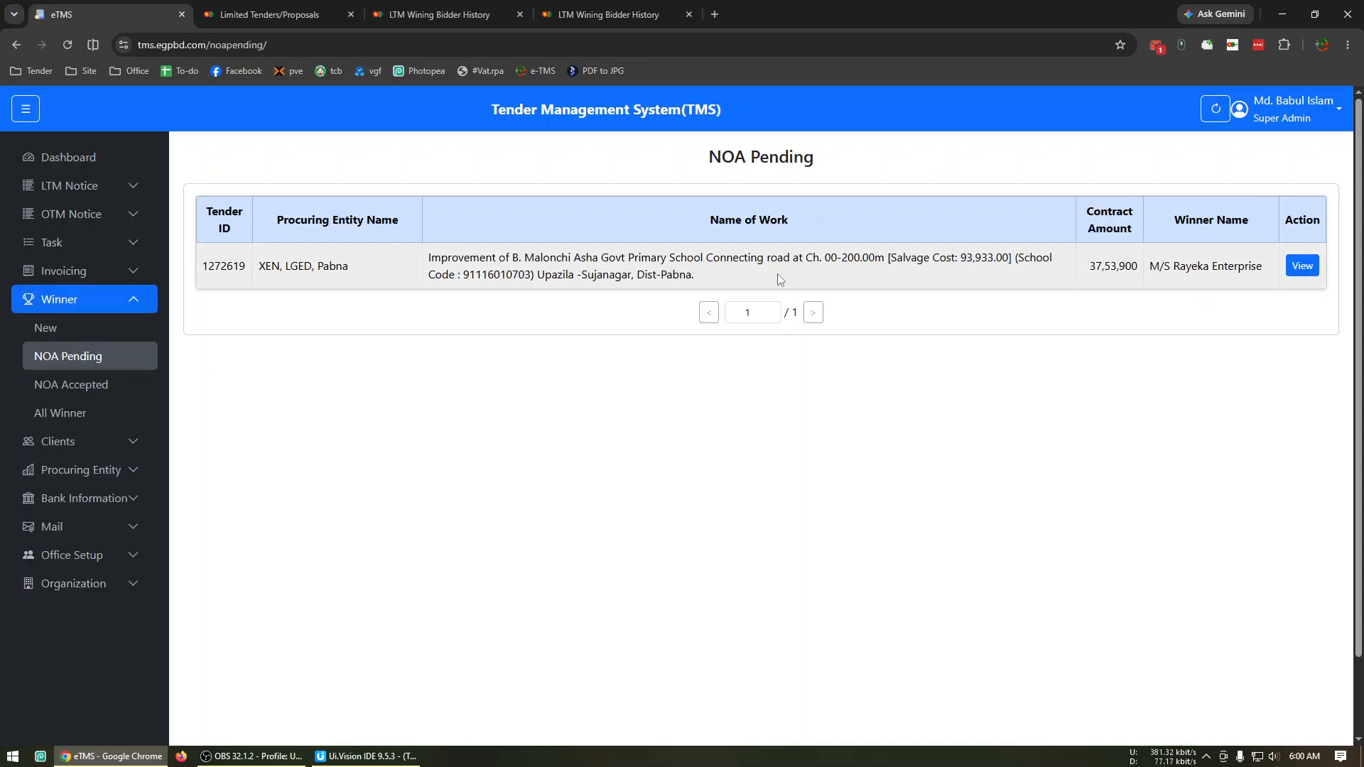
pyautogui.click(1294, 273)
pyautogui.click(519, 14)
pyautogui.click(519, 14)
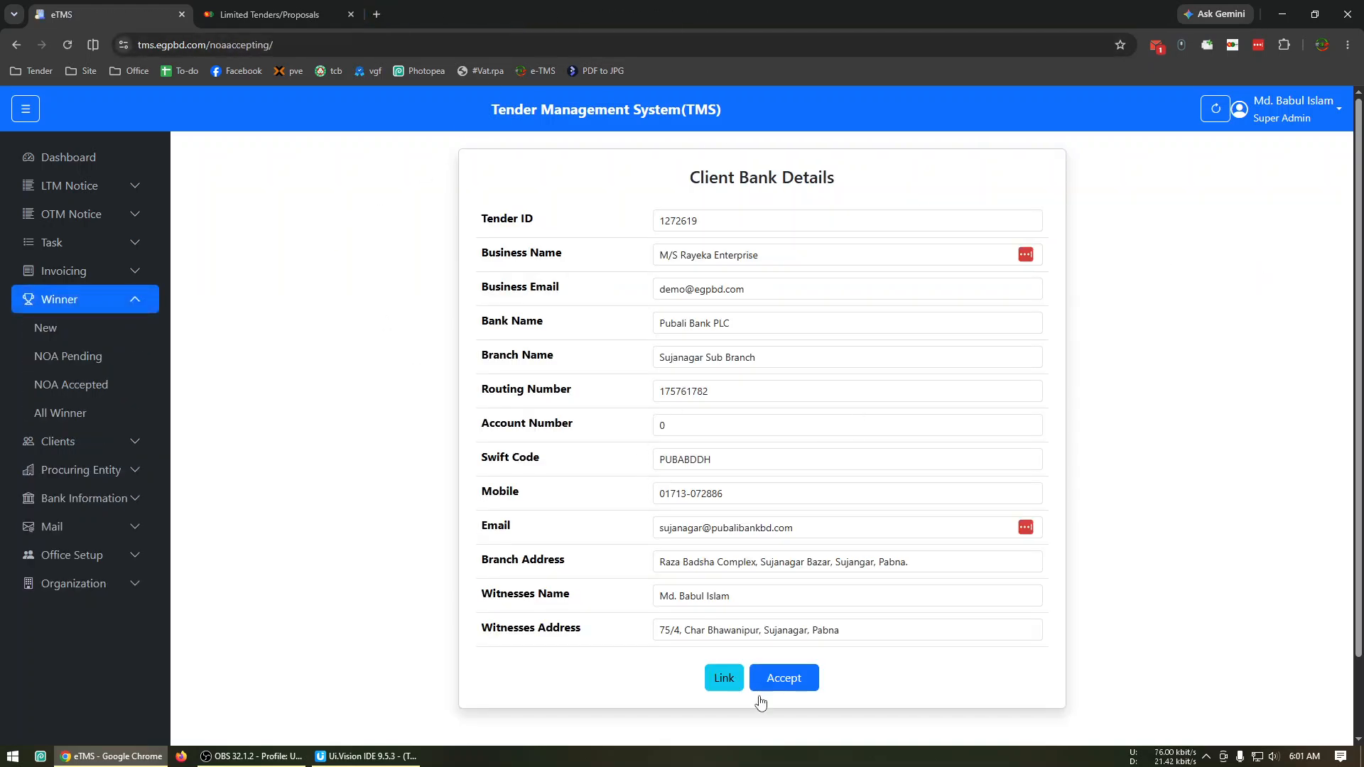
pyautogui.click(723, 678)
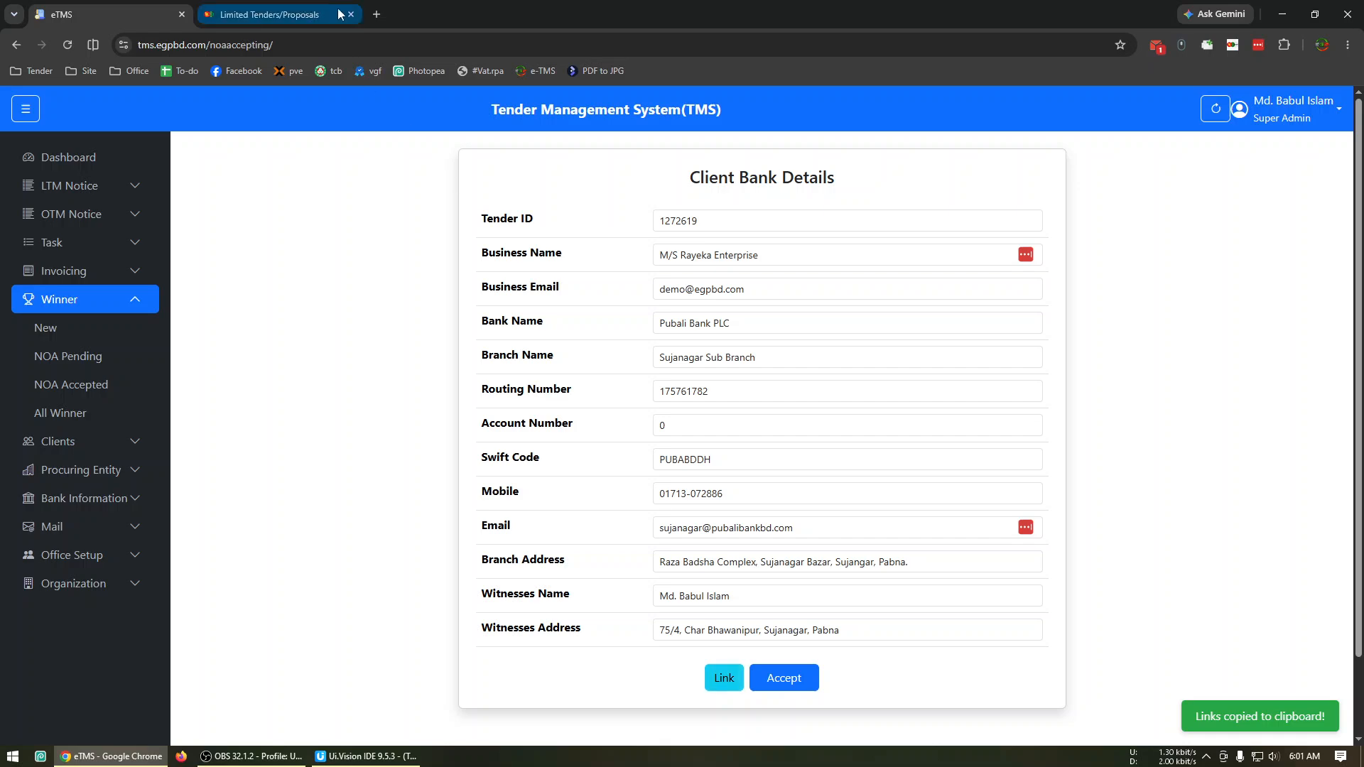
# Load the copied link in a new browser tab and view the NOA section of the tender's documents on e-GP.
pyautogui.click(371, 15)
pyautogui.hotkey('ctrl', 'v')
pyautogui.press('Return')
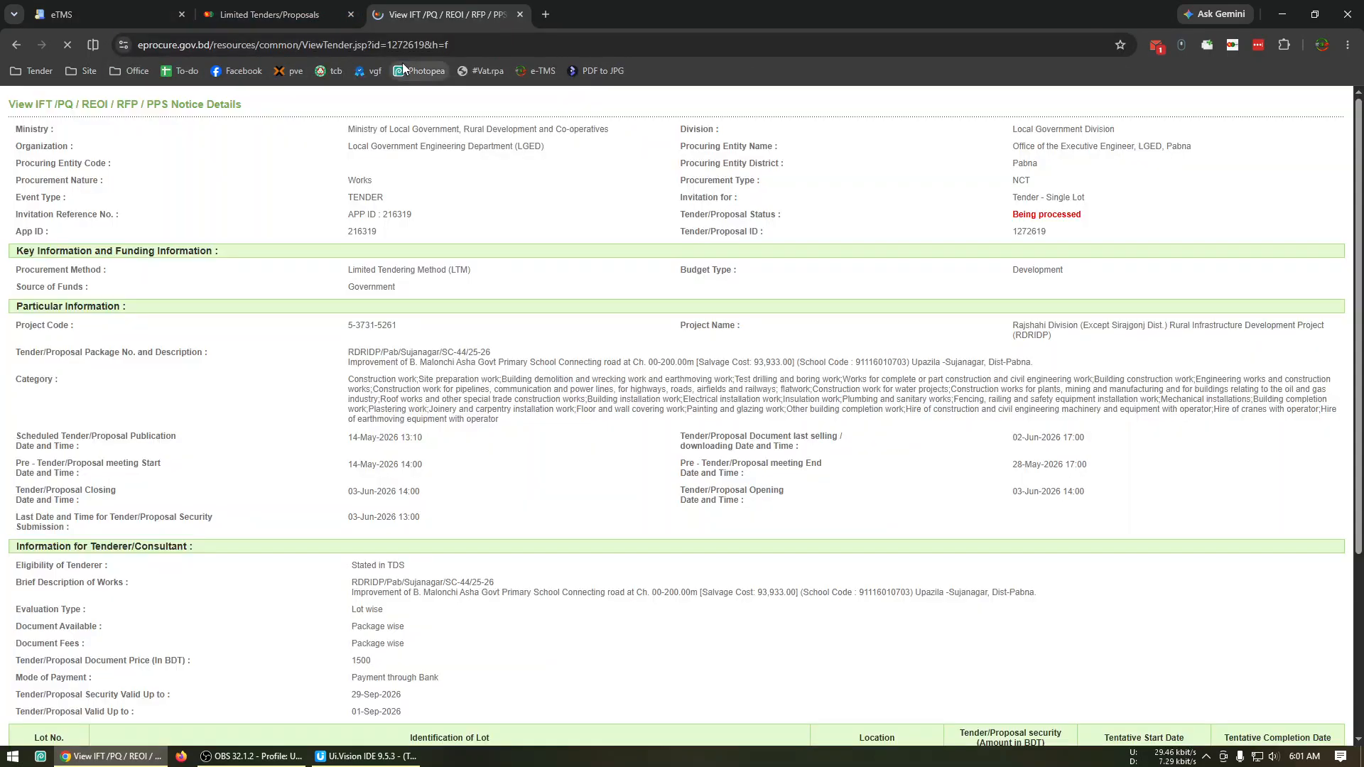
pyautogui.scroll(-4, 75, 665)
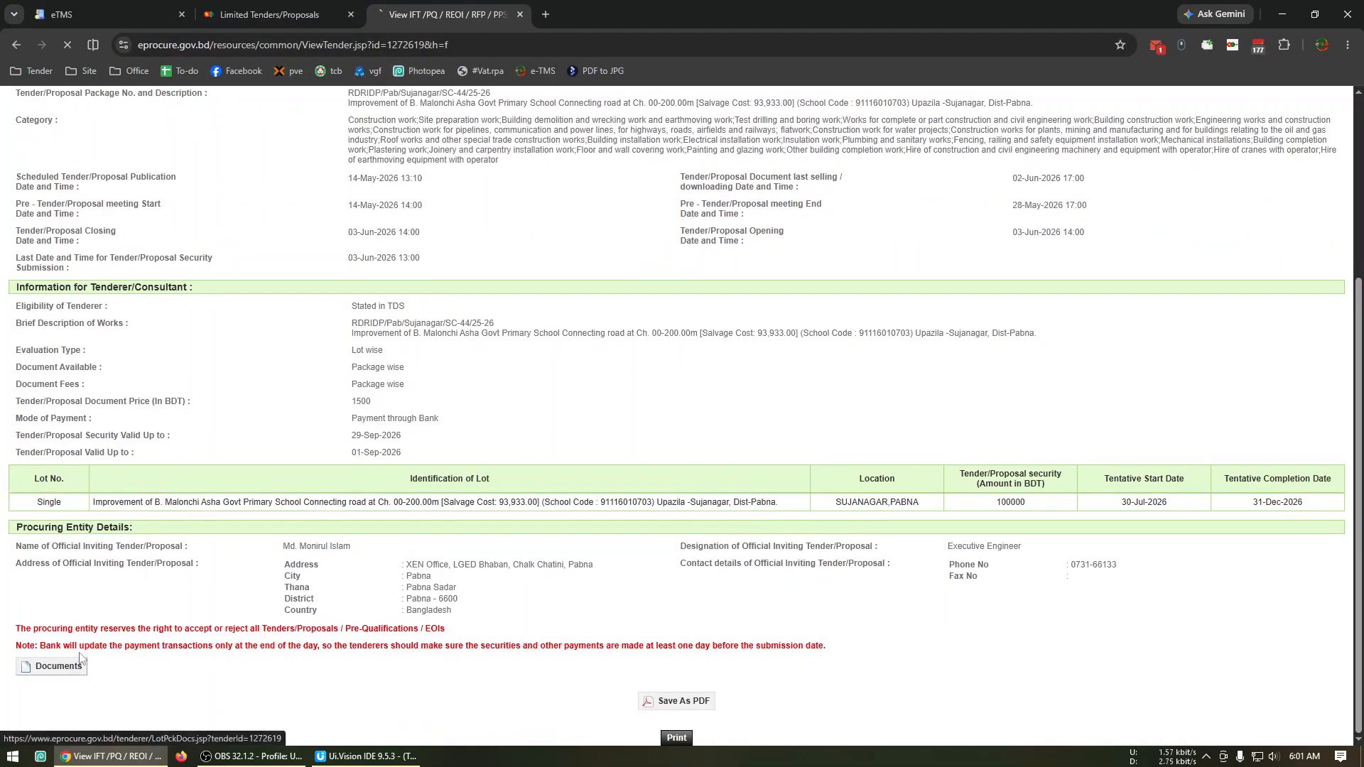
pyautogui.click(75, 666)
pyautogui.click(464, 350)
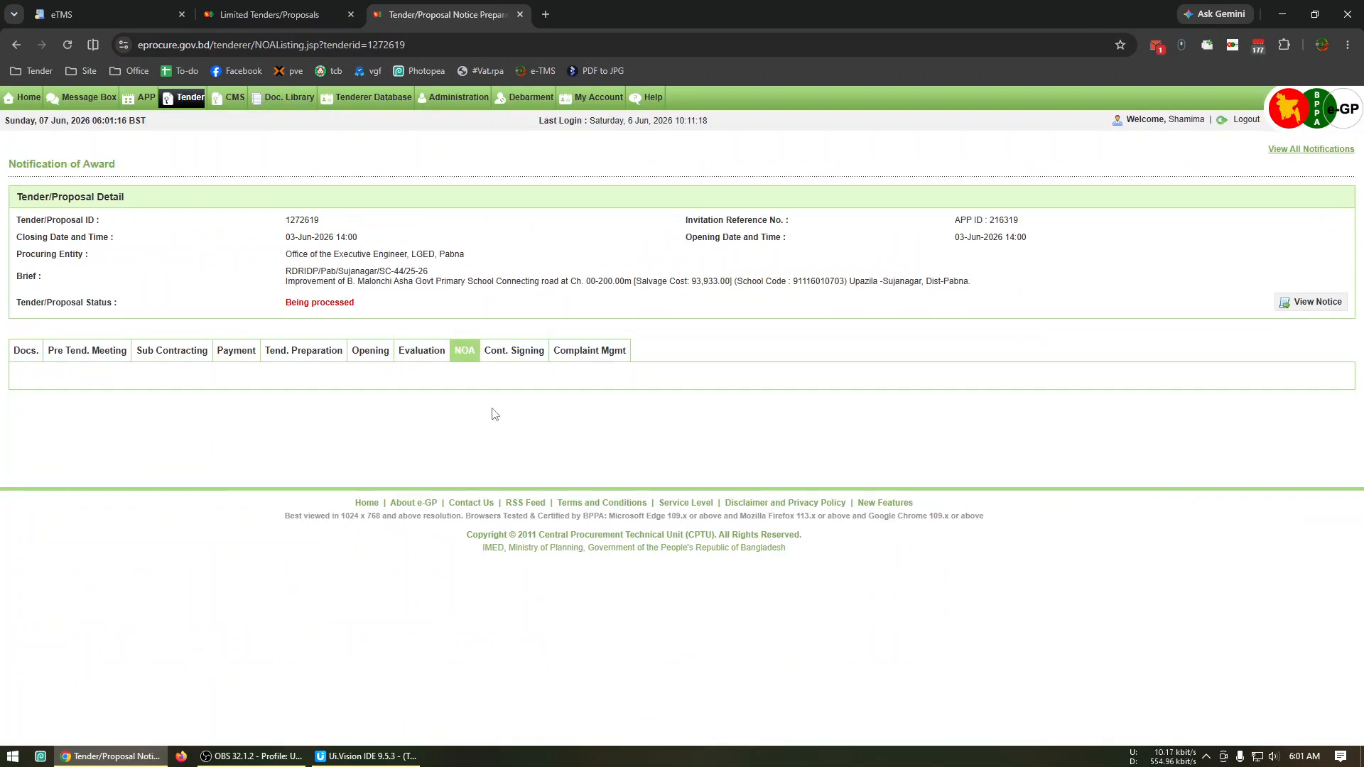
# Return to eTMS, reopen M/S Rayeka Enterprise's bank details from the pending NOA list and accept the NOA.
pyautogui.click(84, 7)
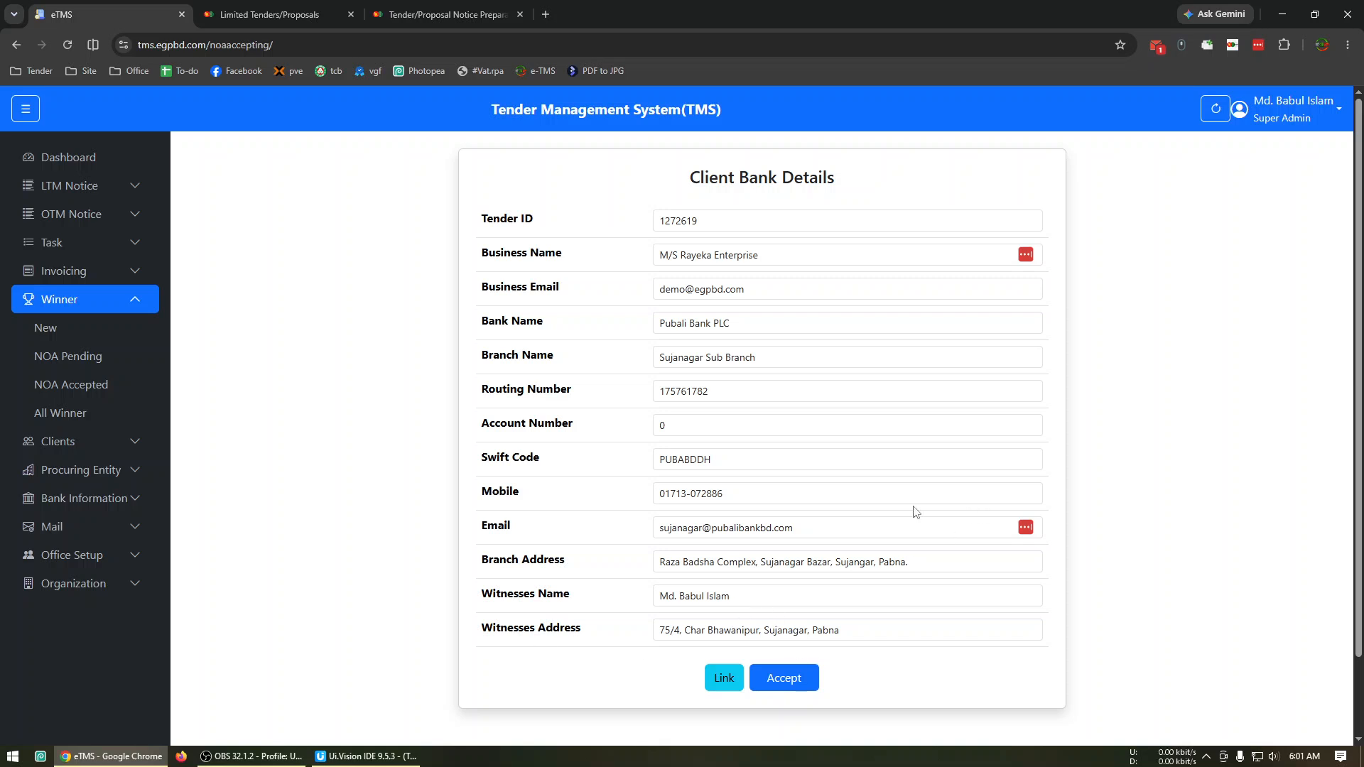
pyautogui.click(16, 44)
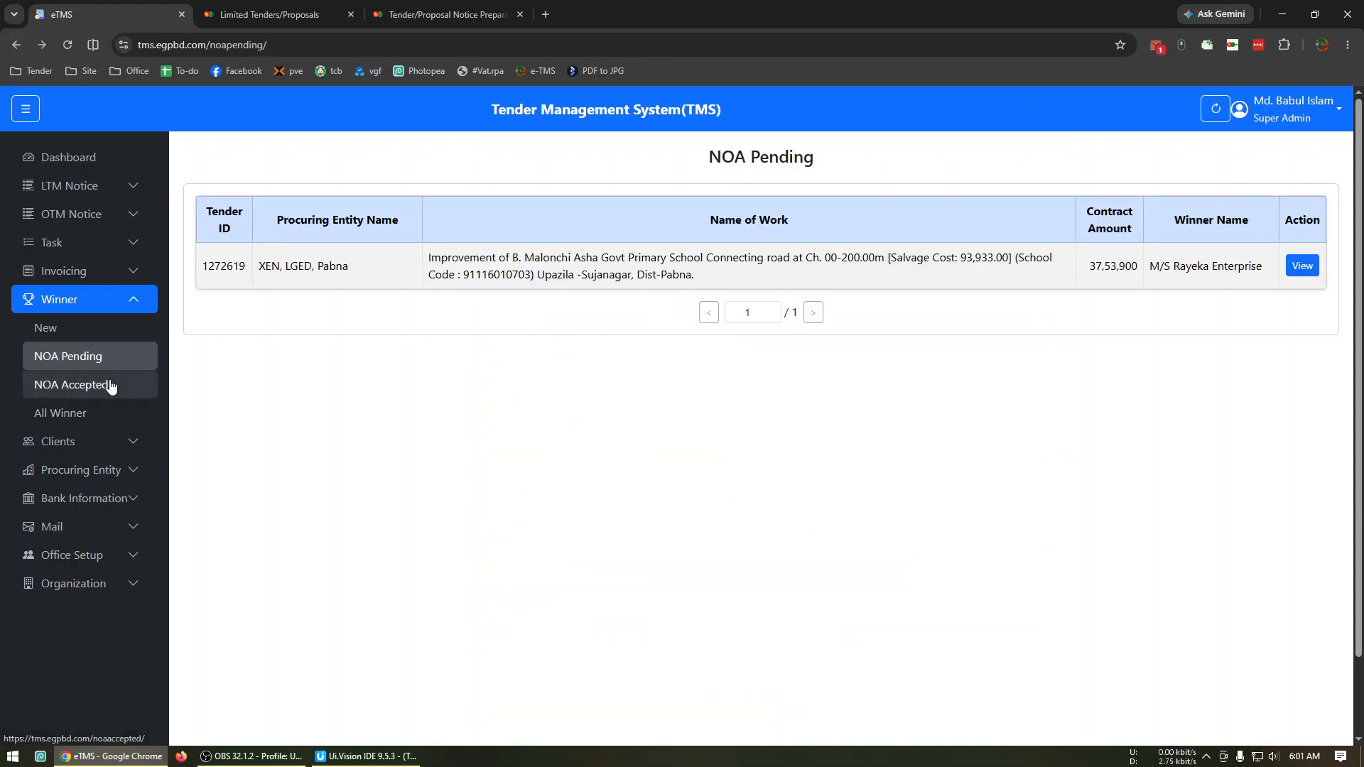
pyautogui.click(1302, 266)
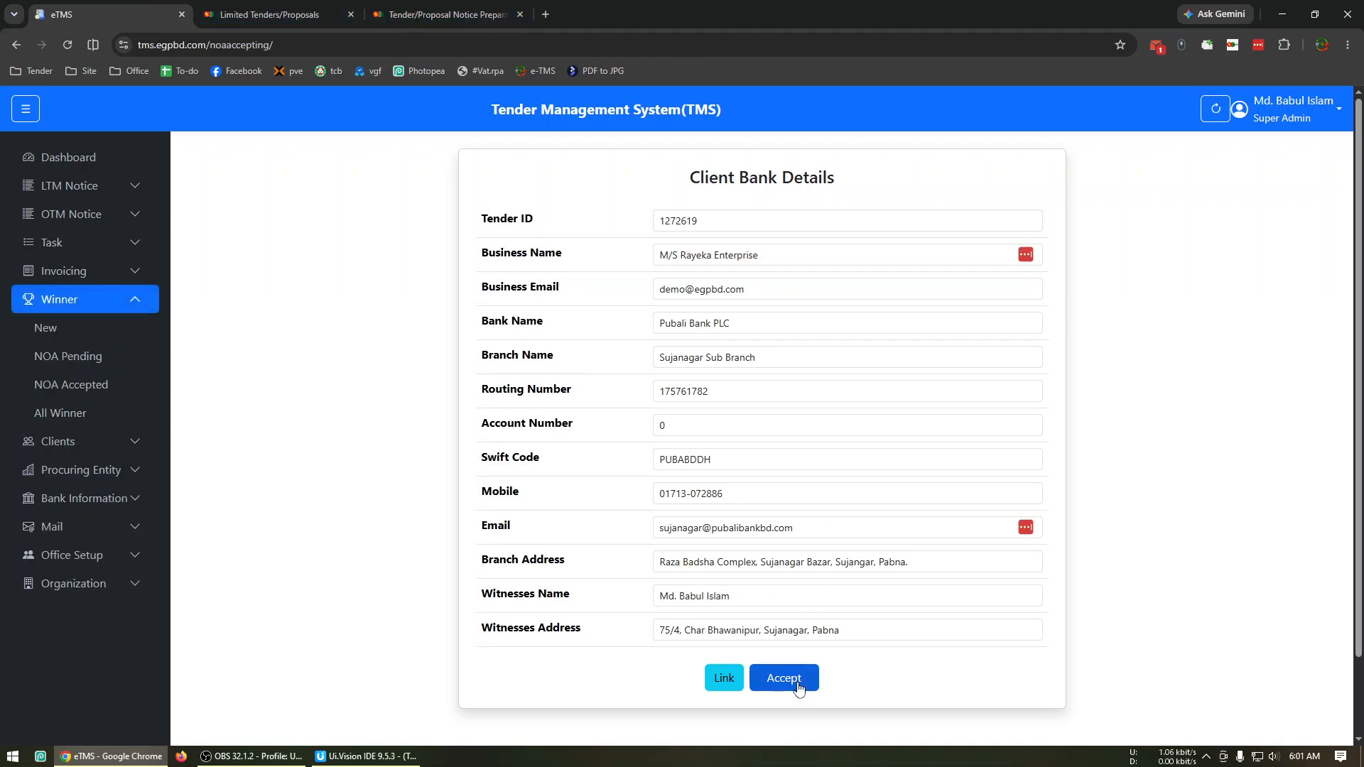
pyautogui.click(797, 683)
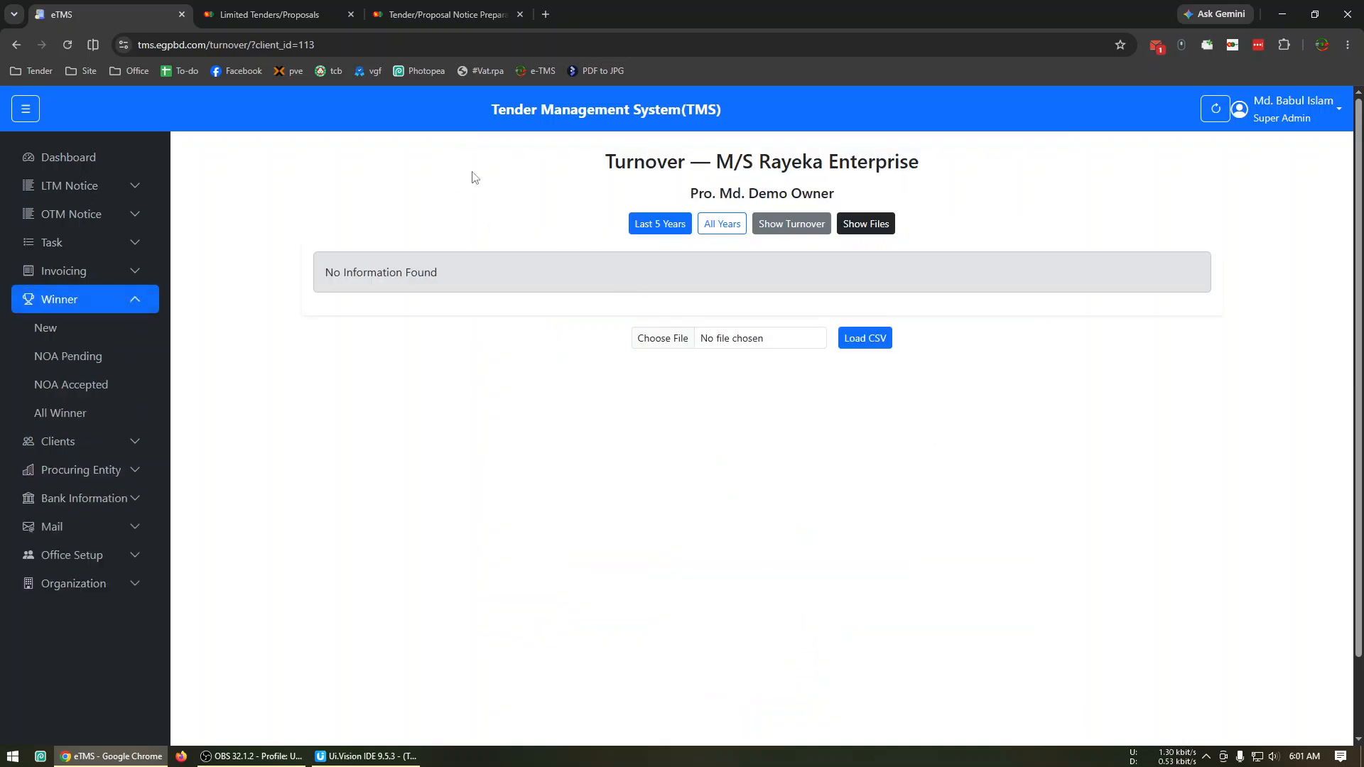
# Check the bookmarked Tender scripts from the e-GP Notification of Award page and return to the eTMS turnover page.
pyautogui.click(451, 13)
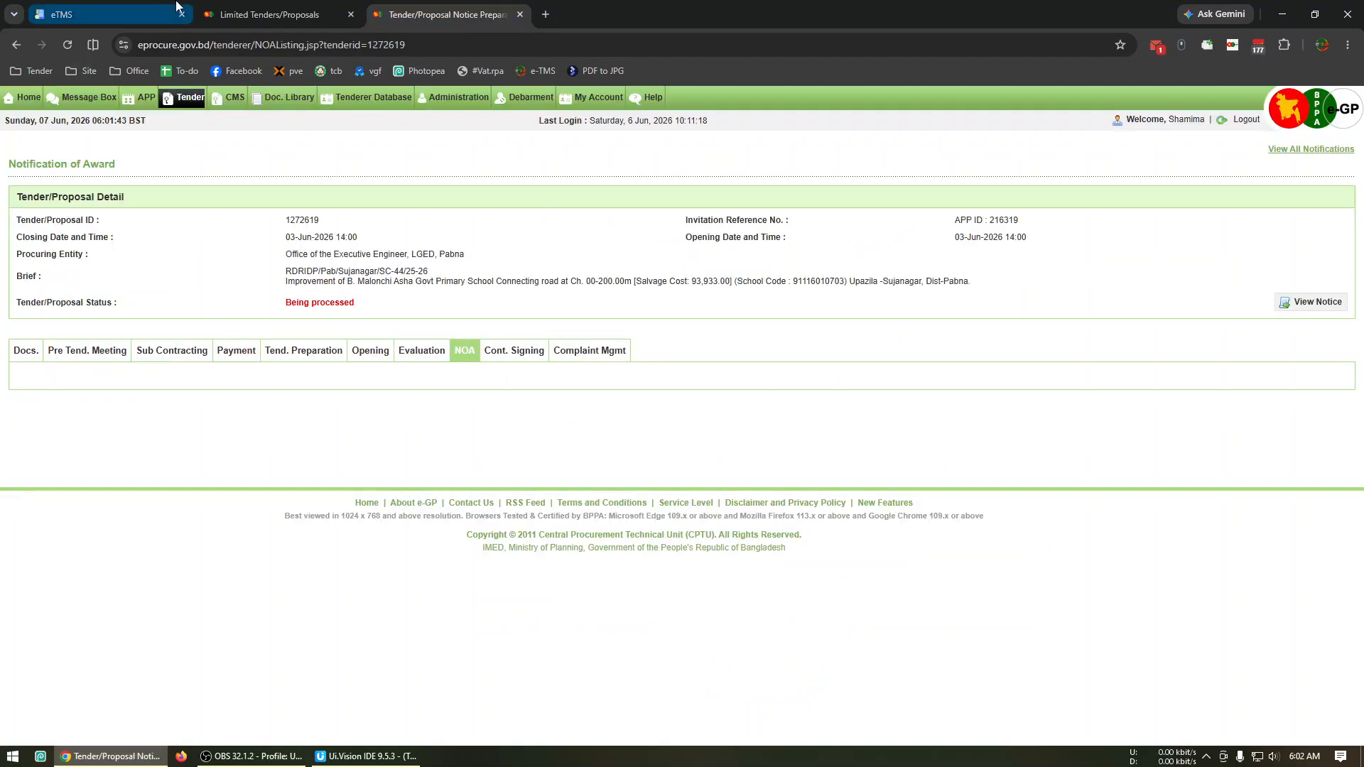
pyautogui.click(29, 71)
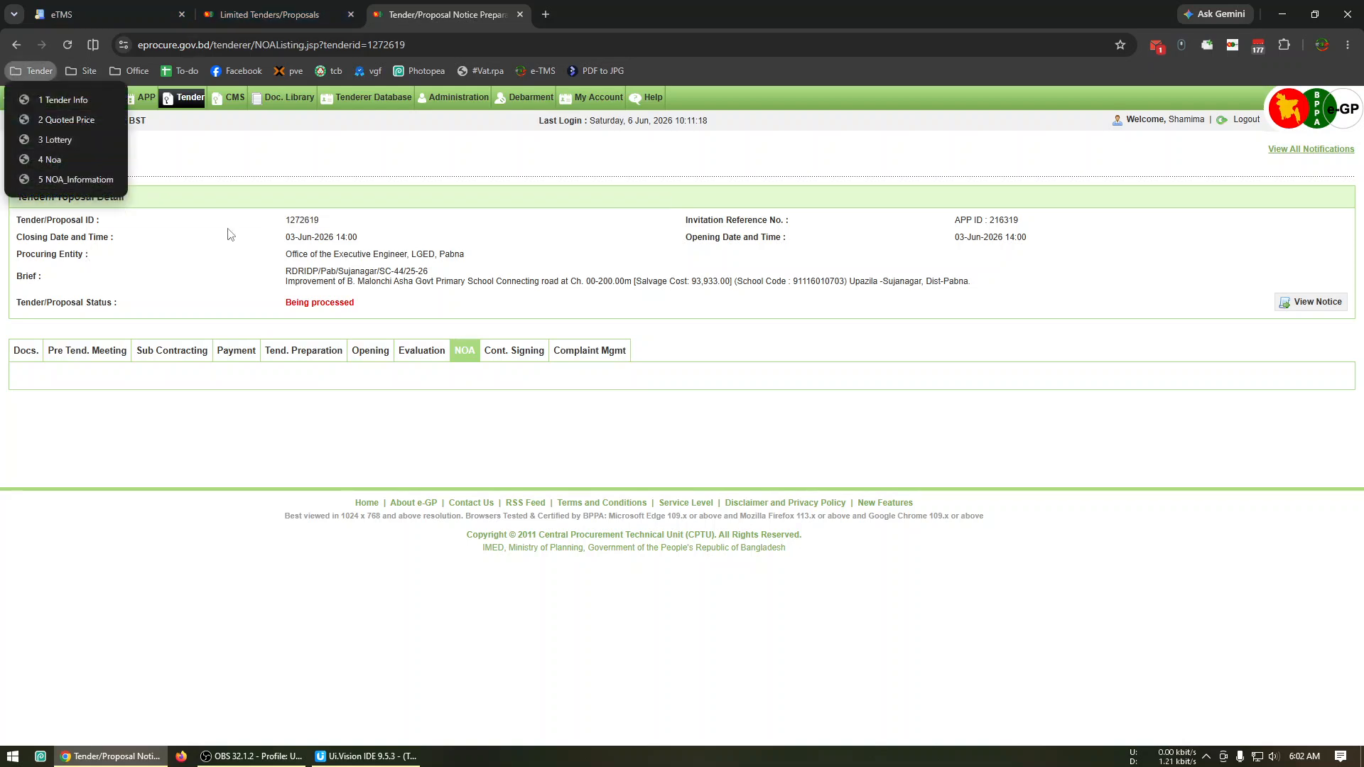
pyautogui.click(37, 7)
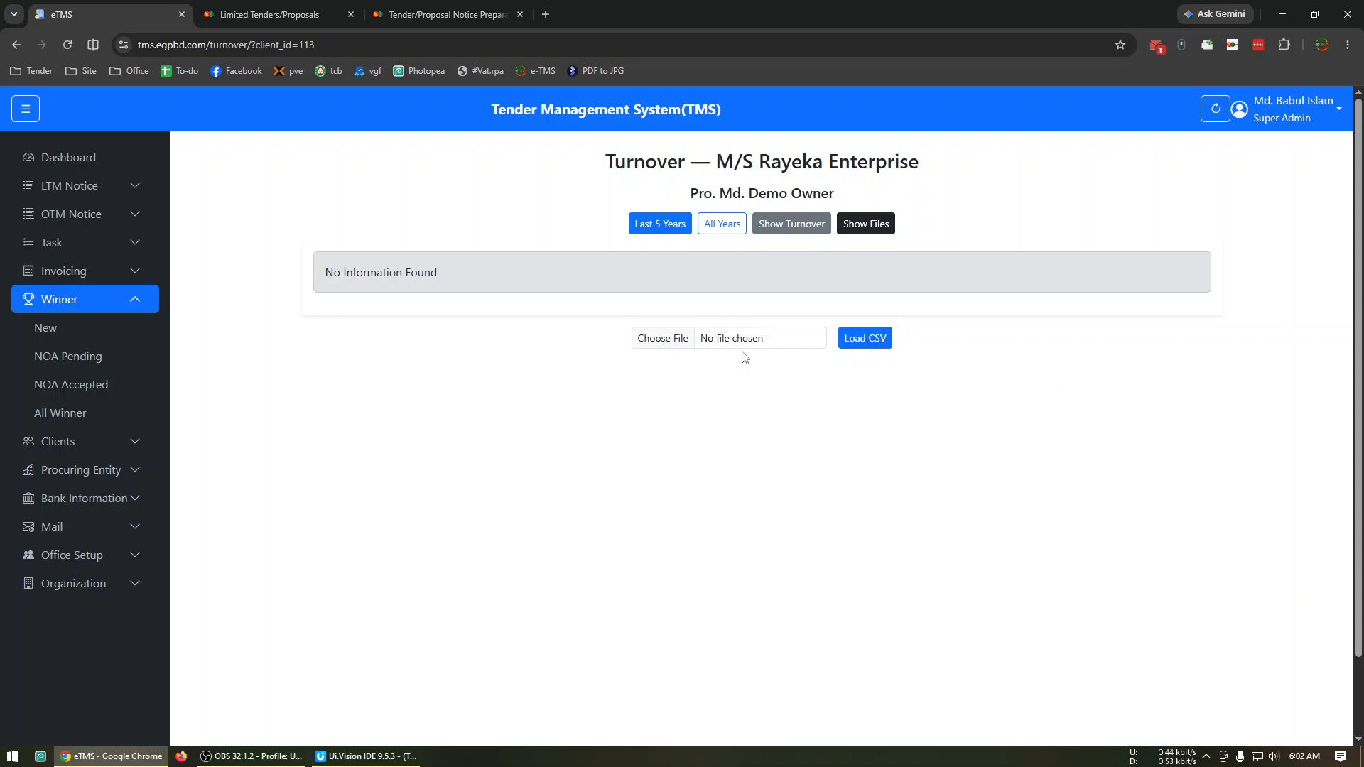
# View M/S Rayeka Enterprise's turnover for the last 5 years and all years, check its printable version and close it.
pyautogui.click(648, 223)
pyautogui.click(706, 226)
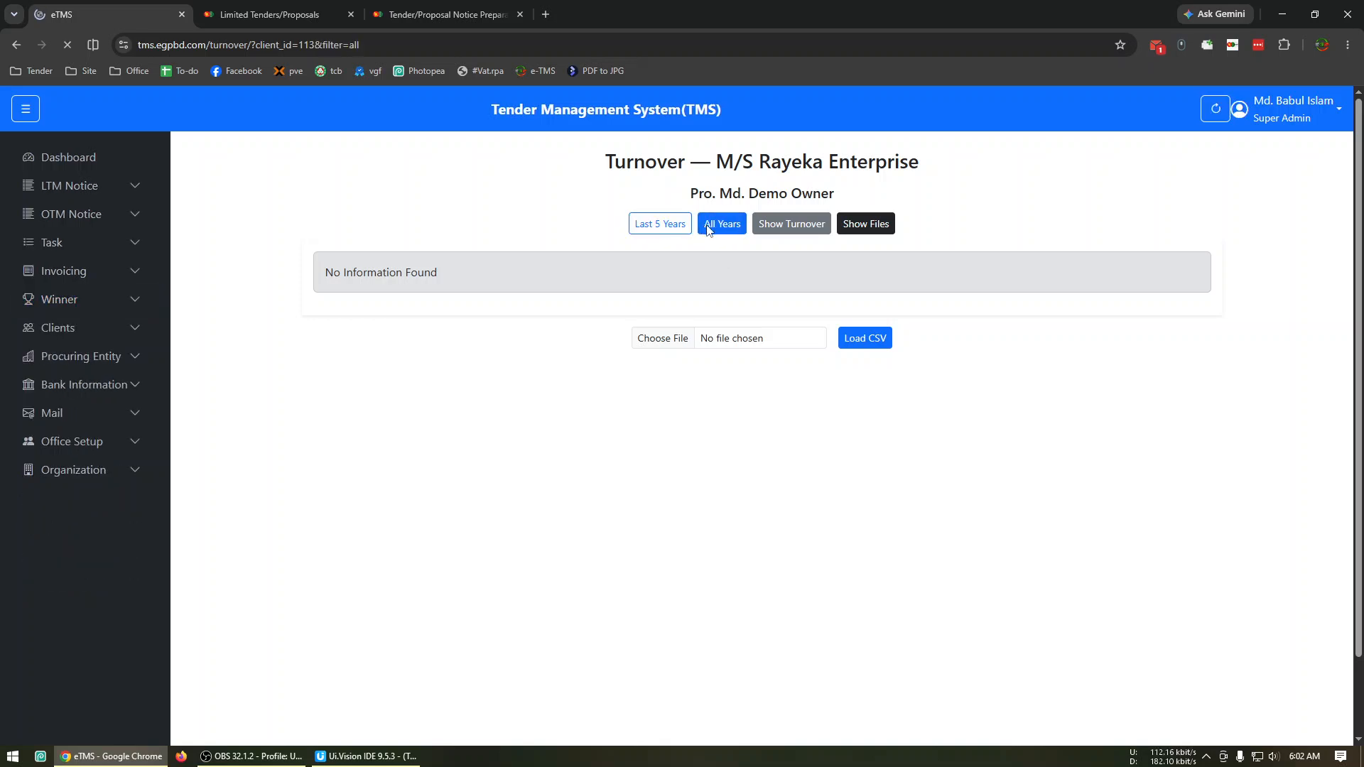
pyautogui.click(787, 232)
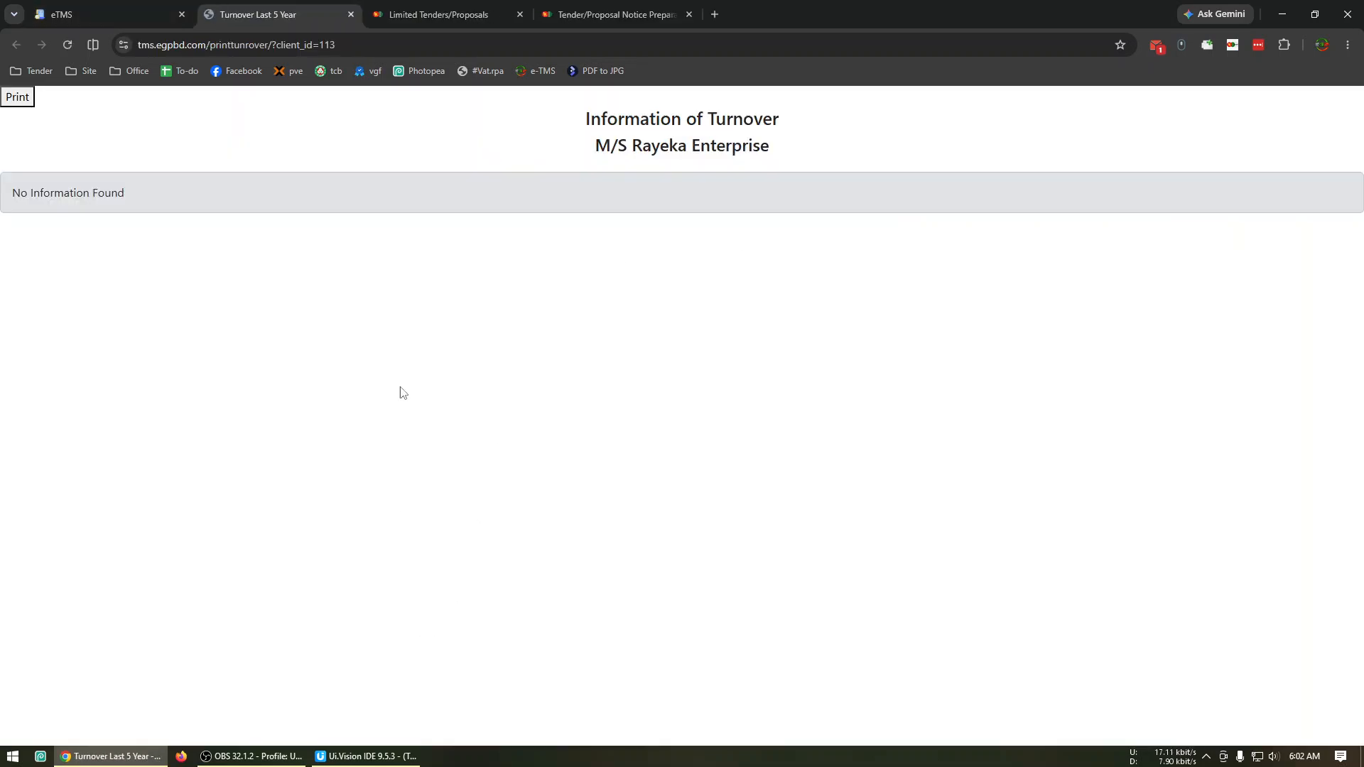
pyautogui.click(350, 15)
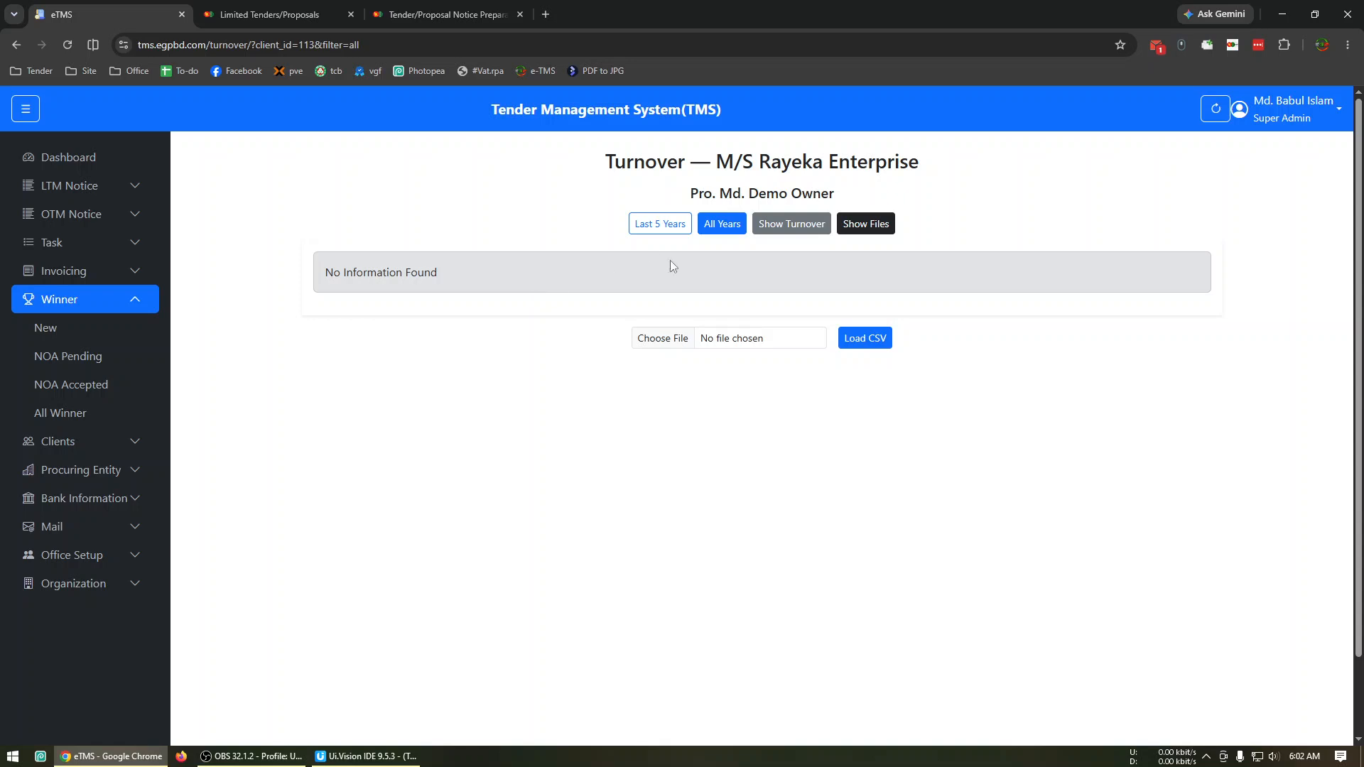
# Look over the procuring entity options, the bank list and the form for adding a new bank.
pyautogui.click(135, 306)
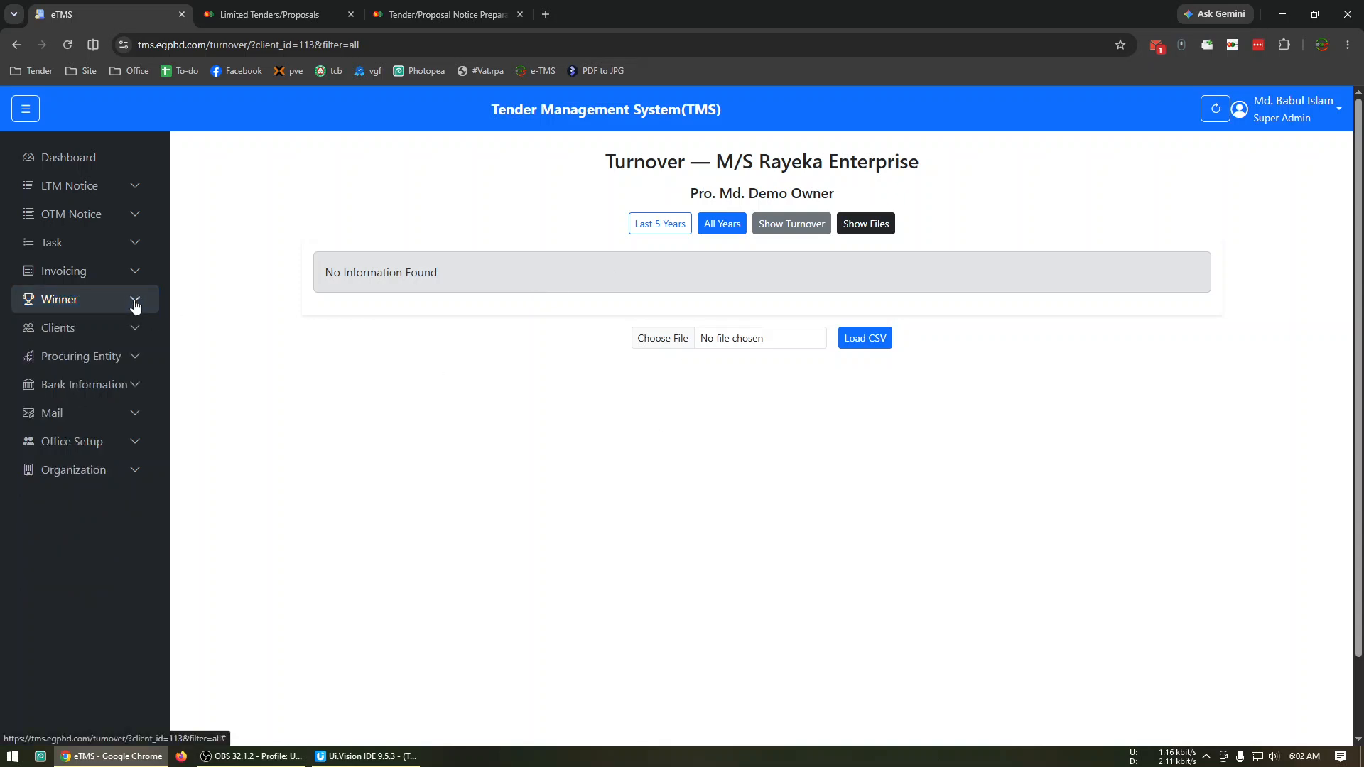
pyautogui.click(141, 356)
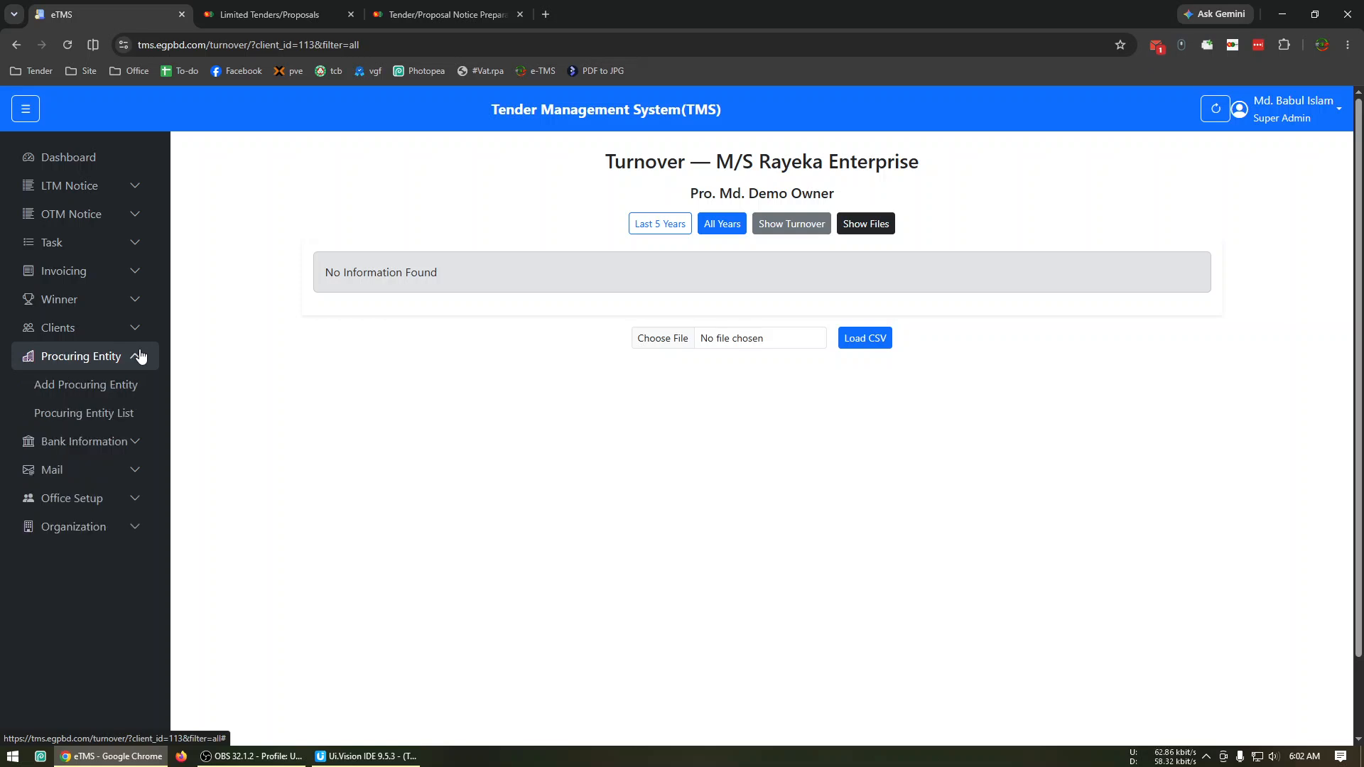
pyautogui.click(130, 442)
pyautogui.click(119, 442)
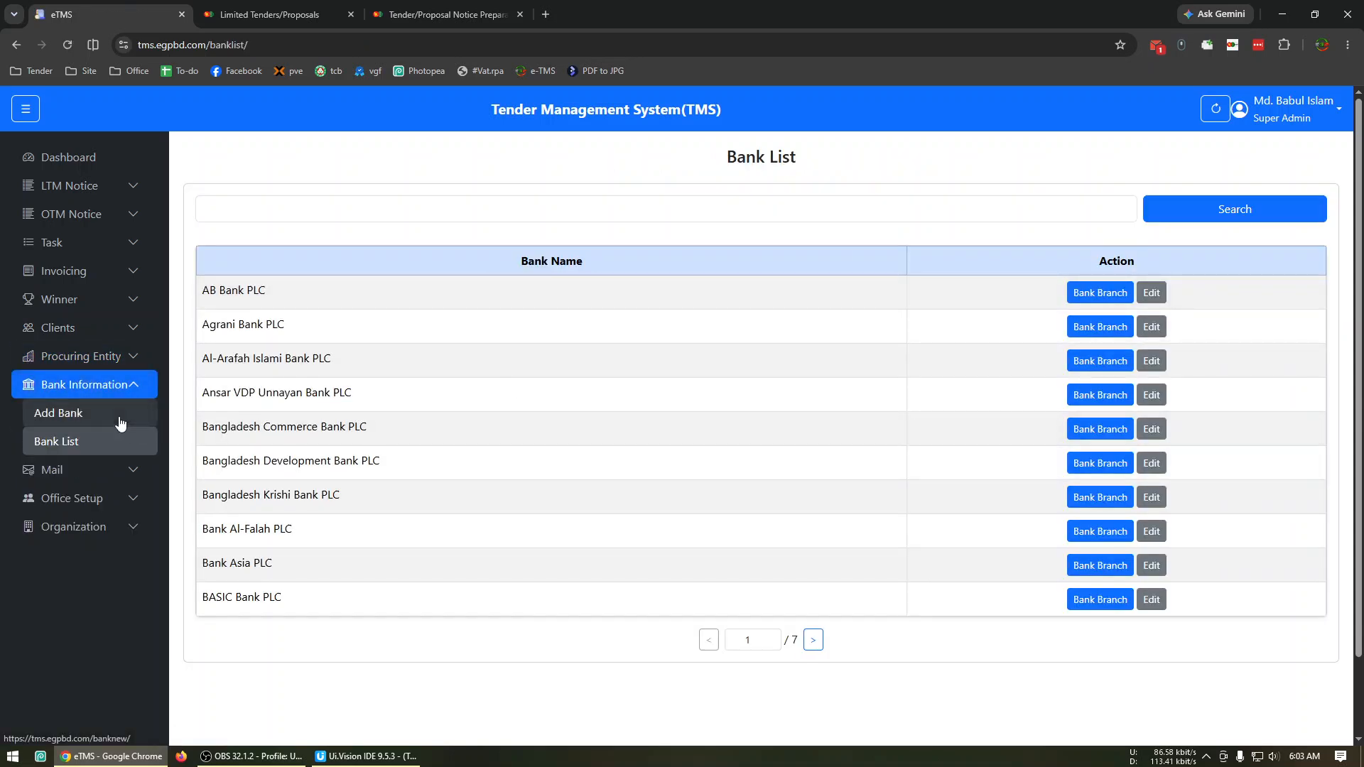
pyautogui.click(119, 421)
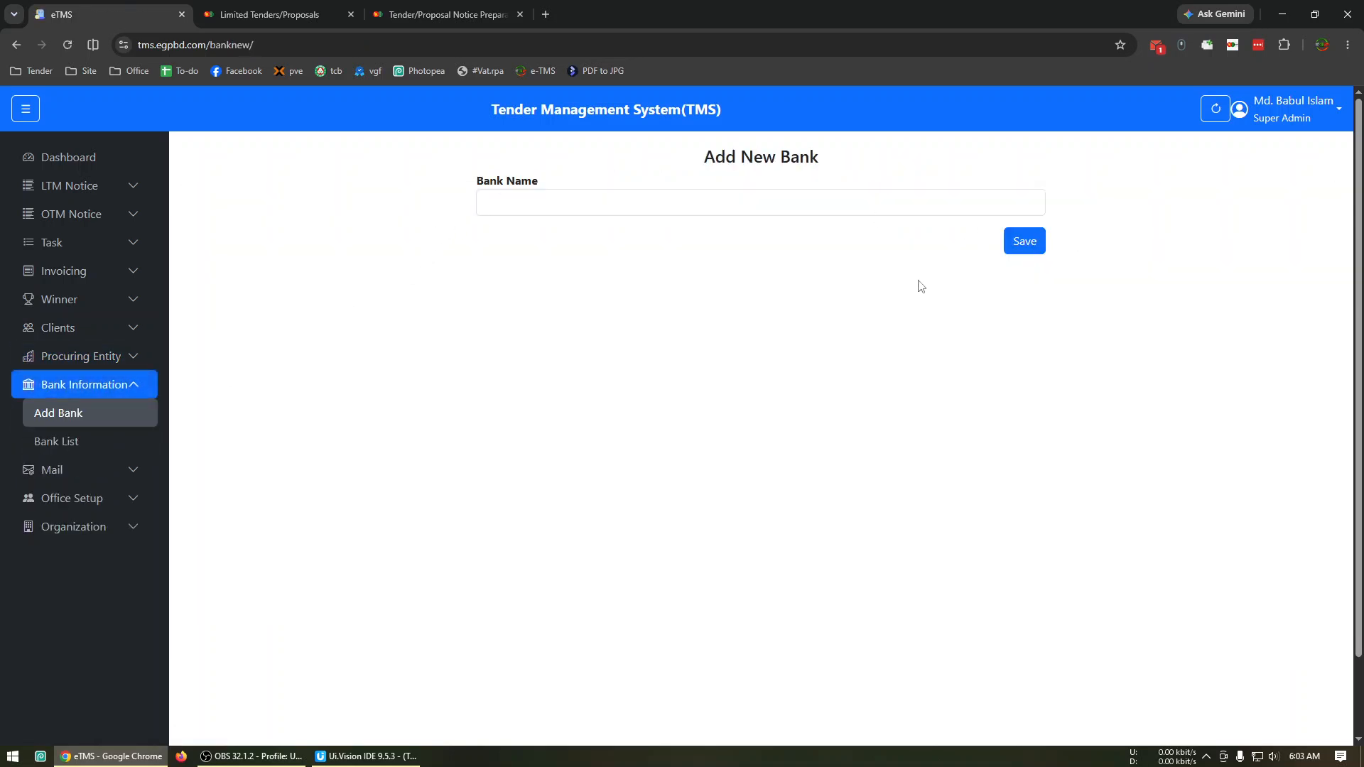
# Go back to the bank list and view the branch page of AB Bank PLC.
pyautogui.click(41, 441)
pyautogui.scroll(-2, 845, 391)
pyautogui.scroll(2, 862, 396)
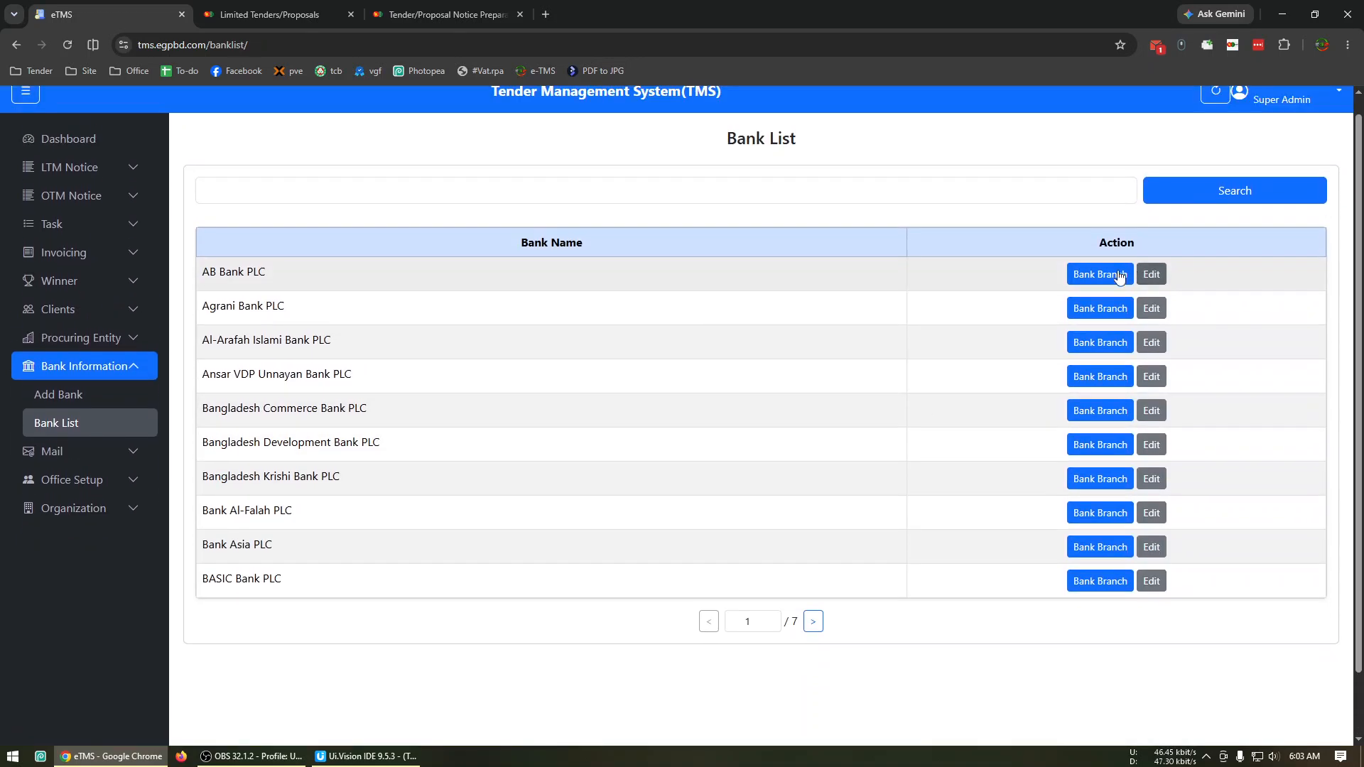
pyautogui.click(1107, 271)
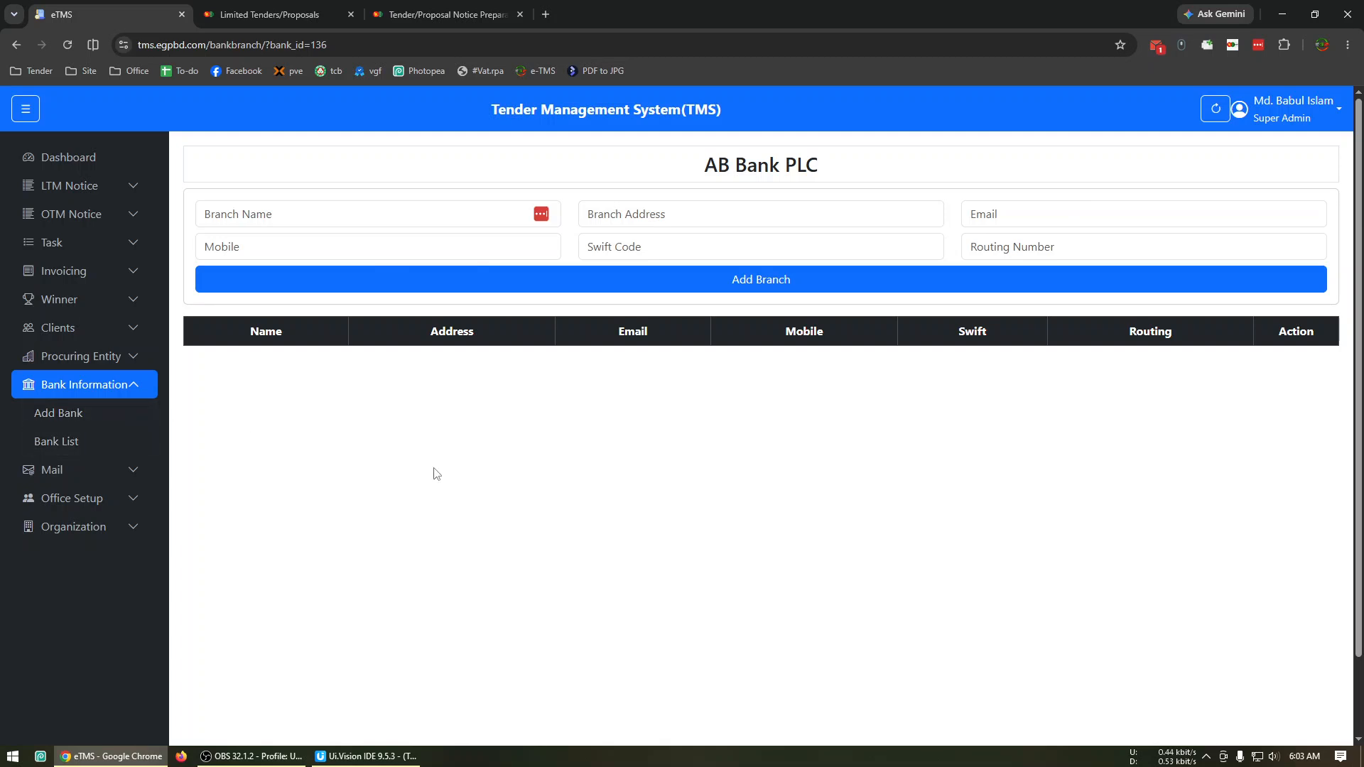
# View the mailing list of notification e-mail addresses.
pyautogui.click(110, 470)
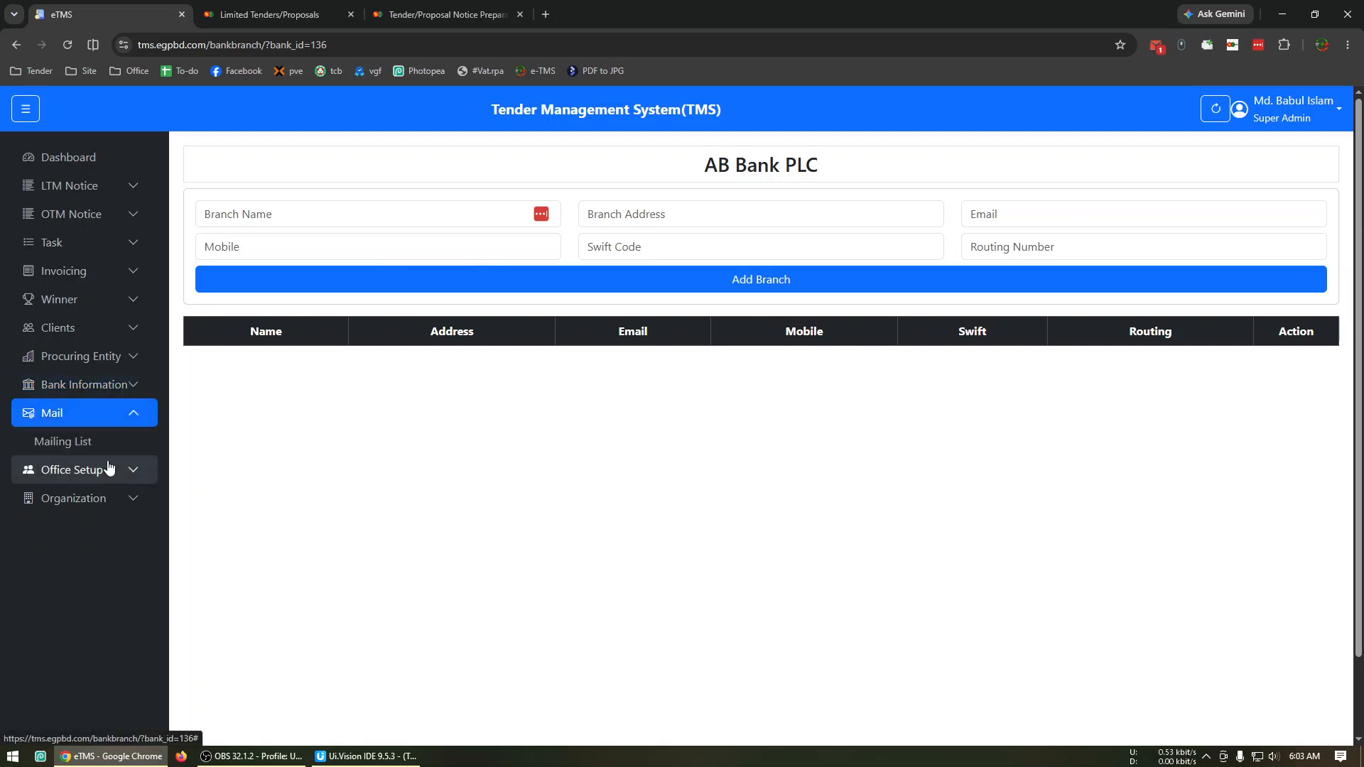
pyautogui.click(113, 442)
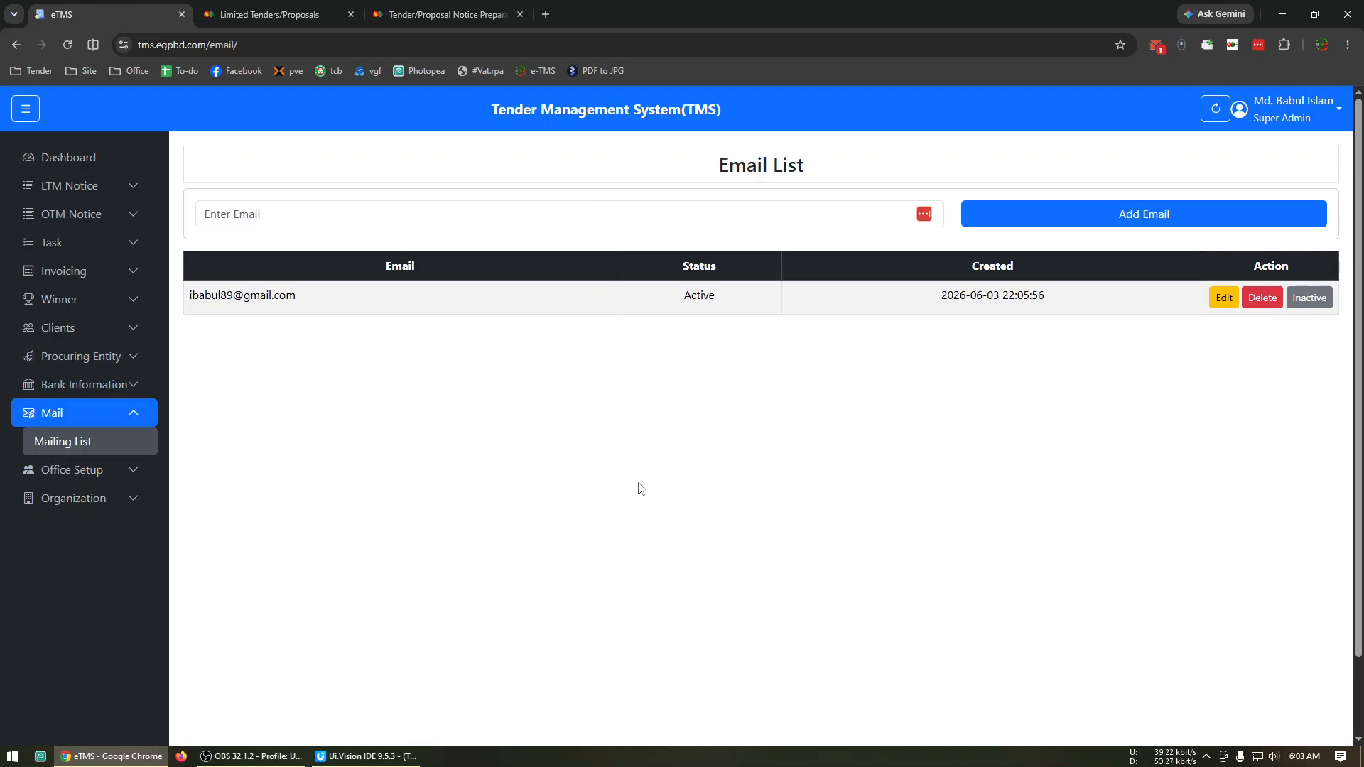
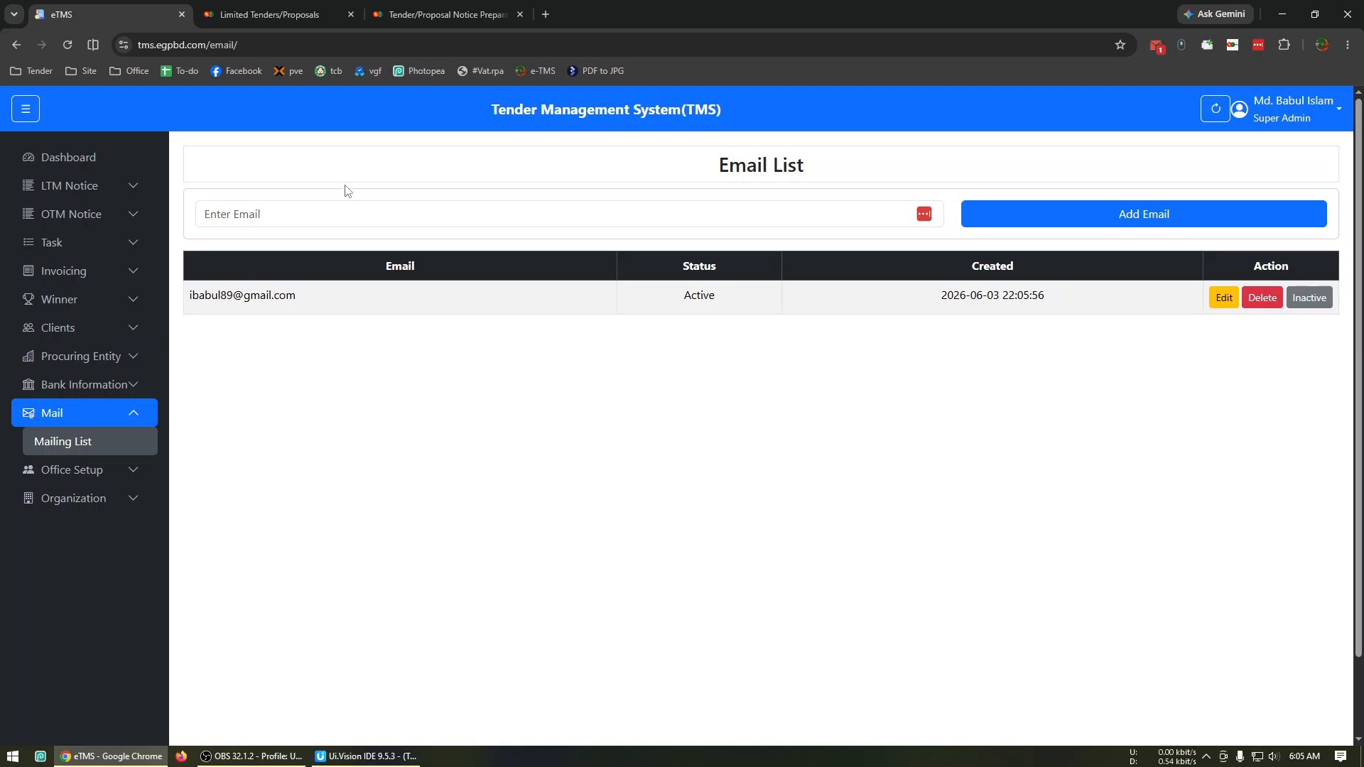
# Open the form for a new winner NOA and choose tender ID 1222552.
pyautogui.click(113, 419)
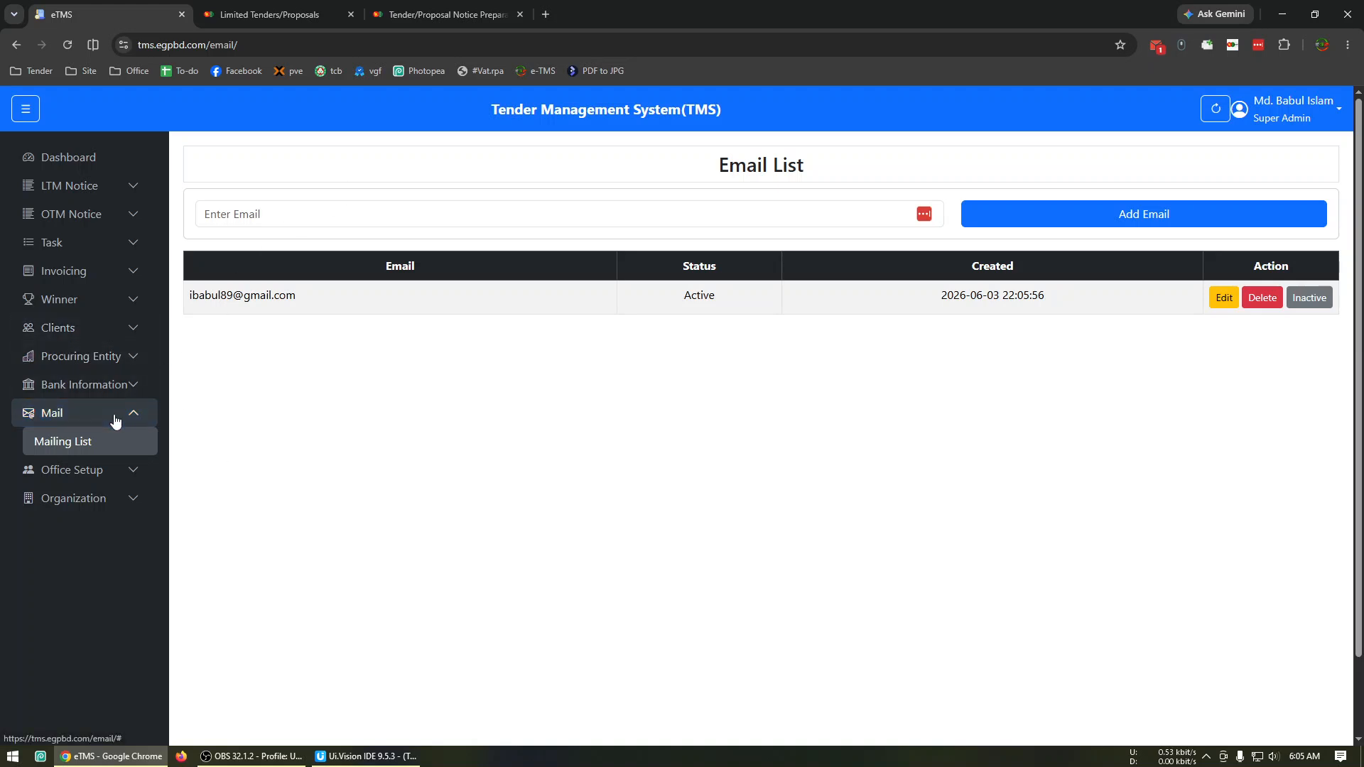
pyautogui.click(80, 299)
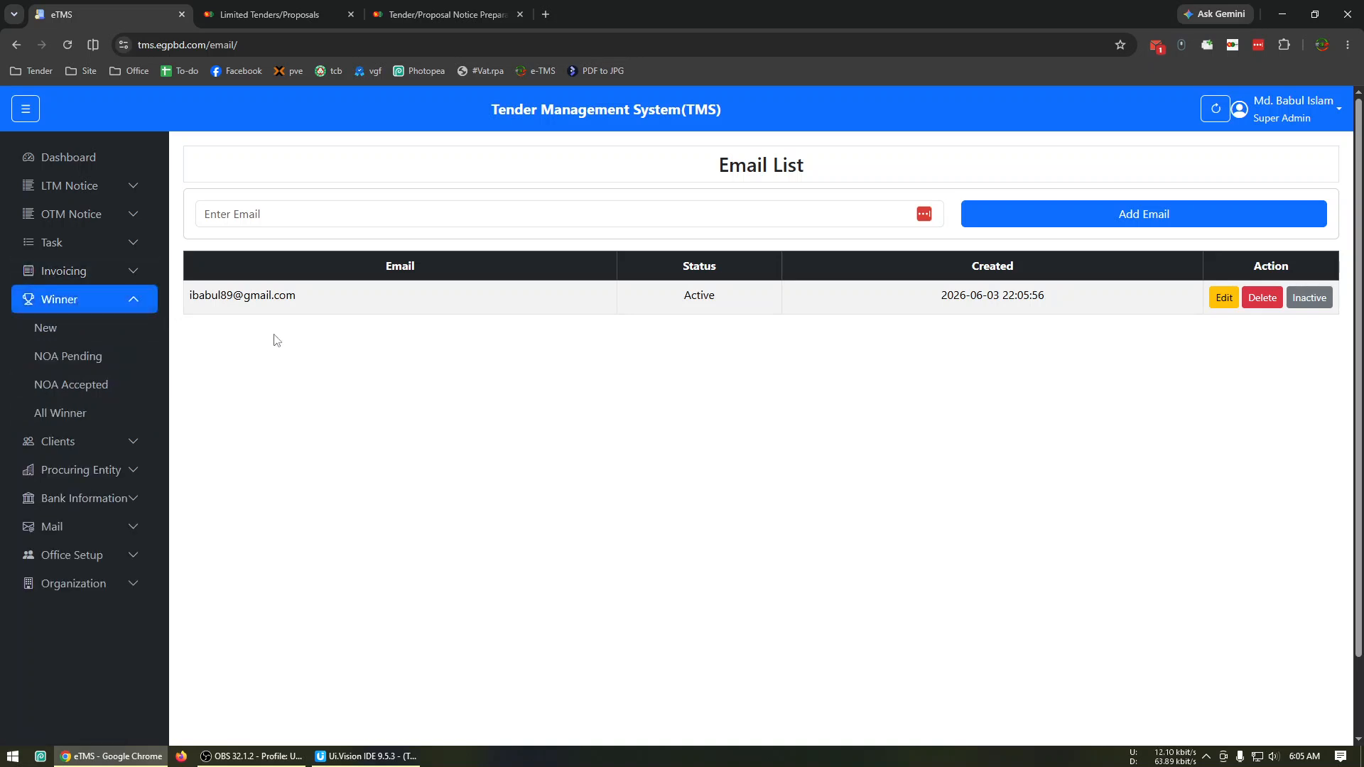
pyautogui.click(100, 336)
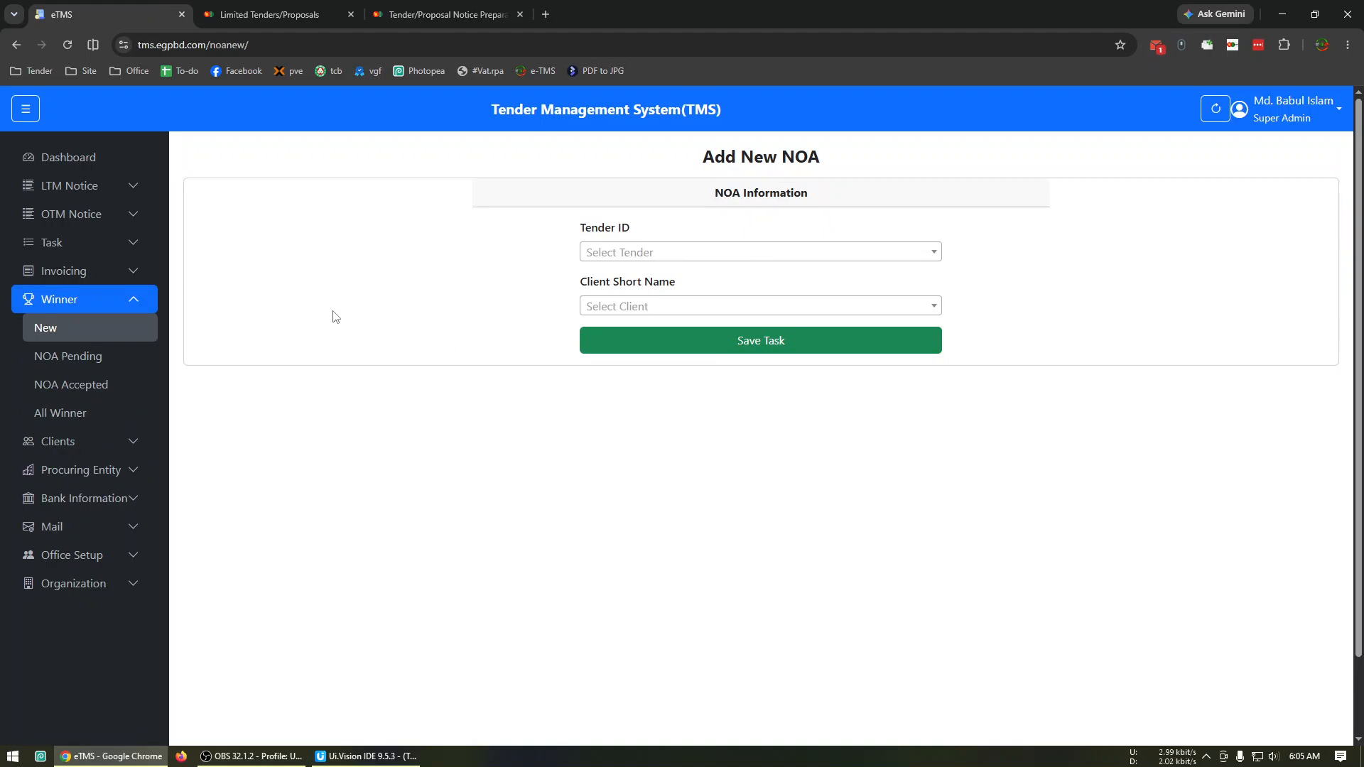
pyautogui.click(604, 253)
pyautogui.scroll(-1, 636, 316)
pyautogui.scroll(-8, 636, 315)
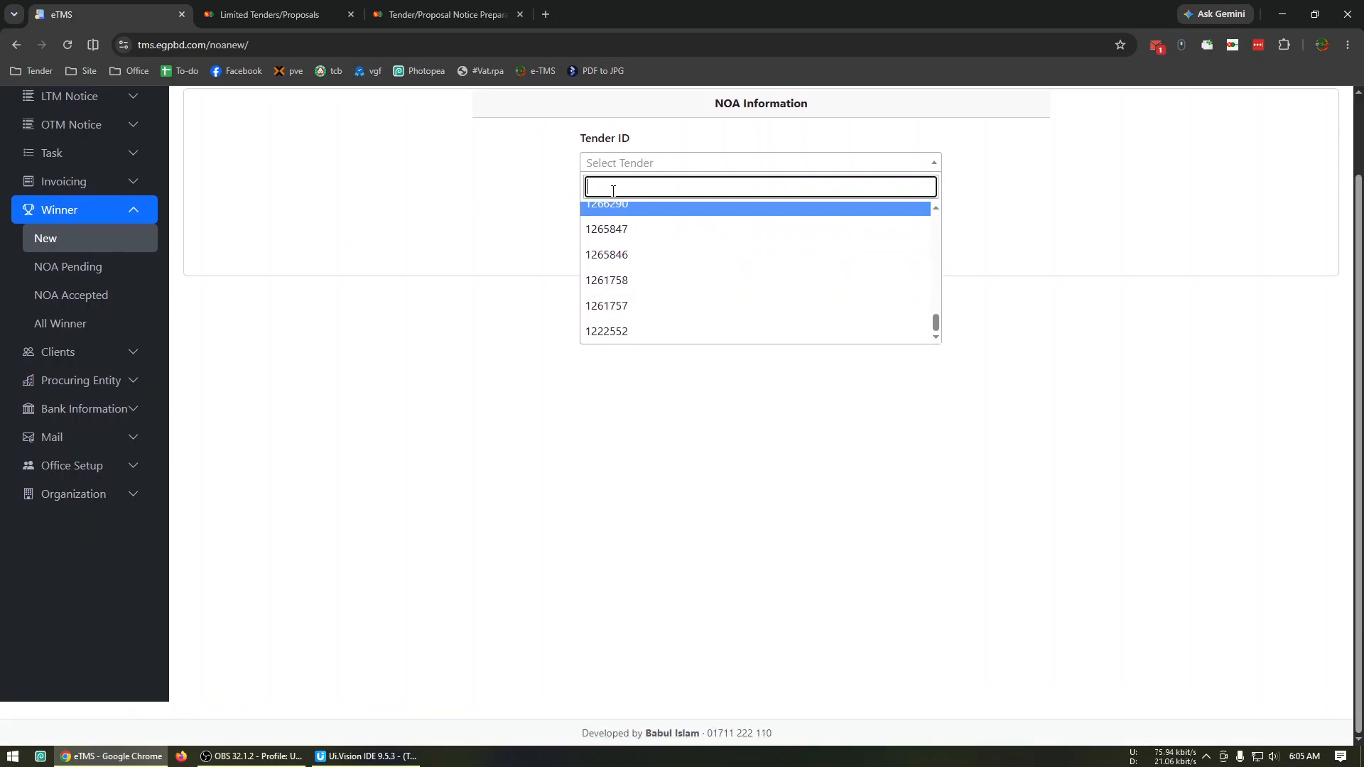
pyautogui.write('124')
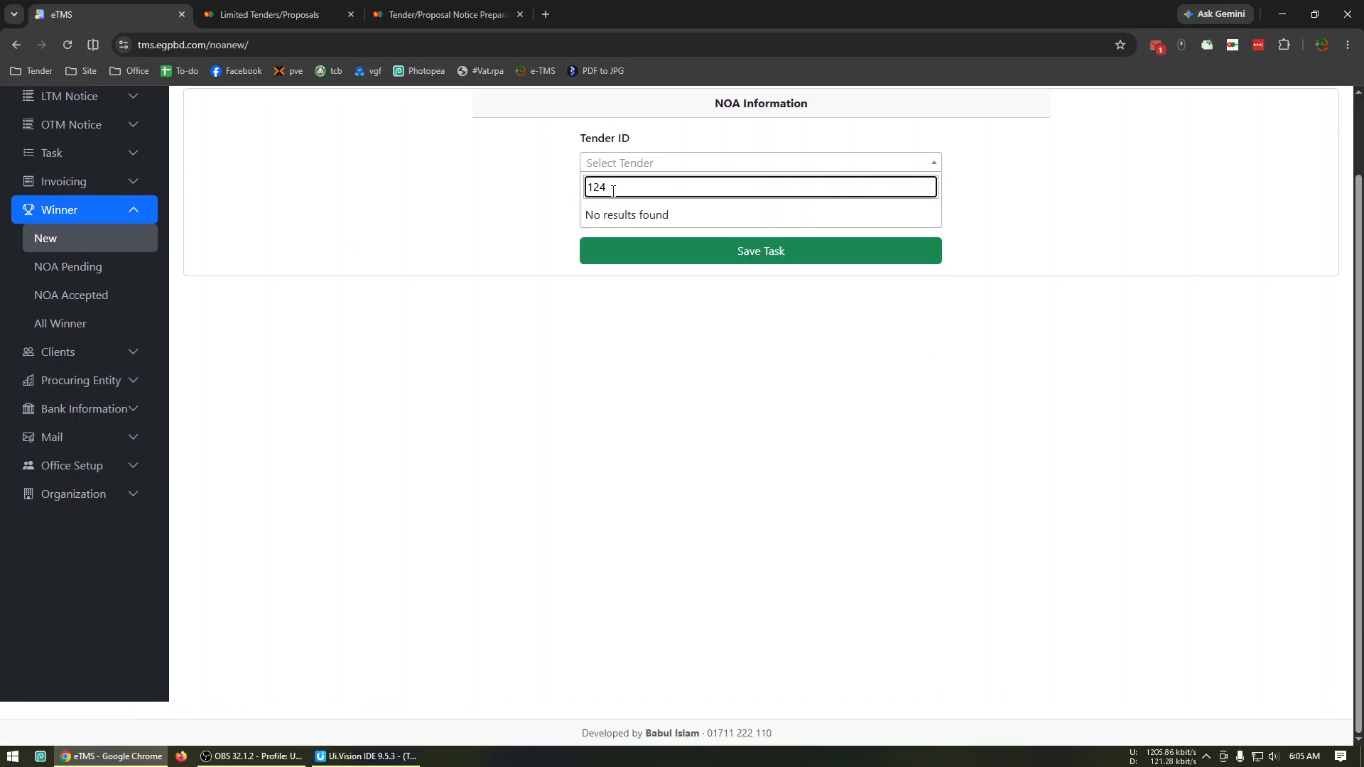
pyautogui.press('BackSpace')
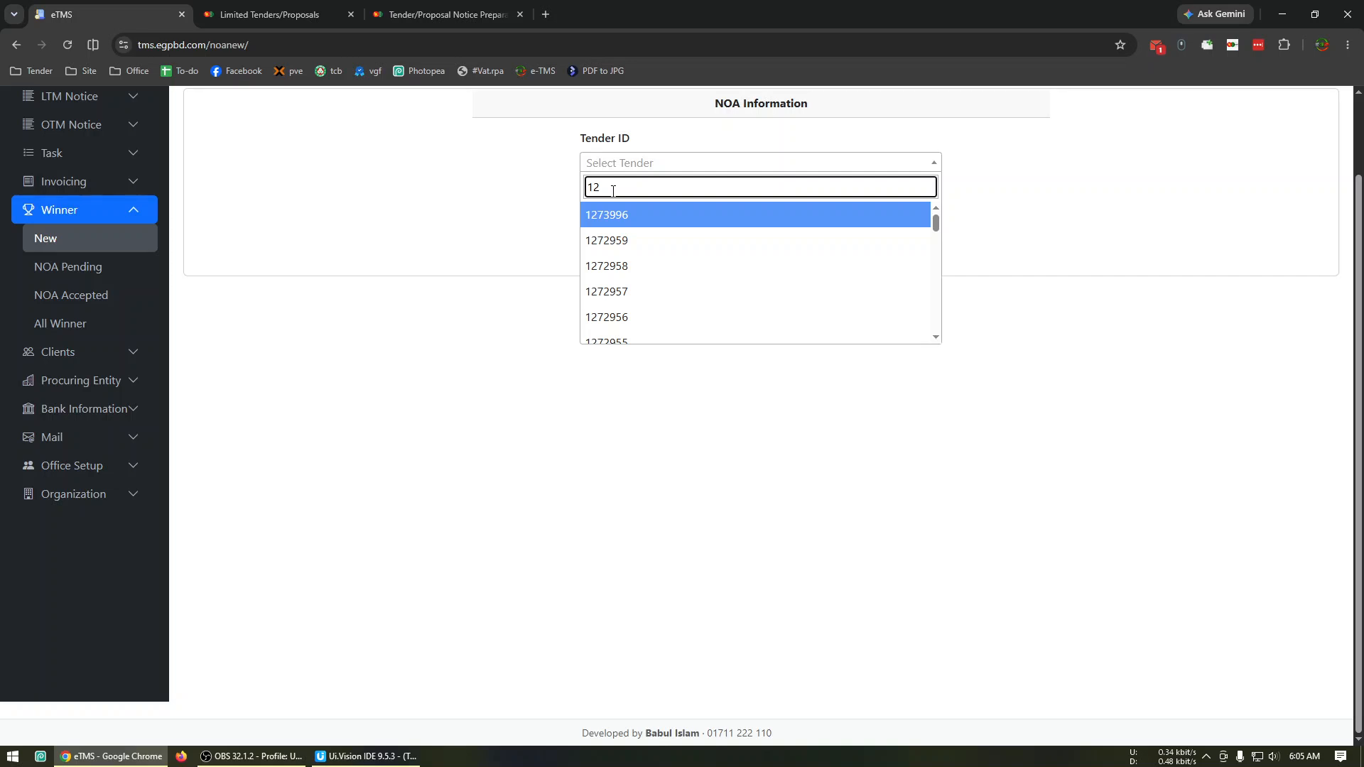
pyautogui.write('2')
pyautogui.click(654, 217)
# Assign Demo Client as the winner of the new NOA and save the entry.
pyautogui.click(647, 219)
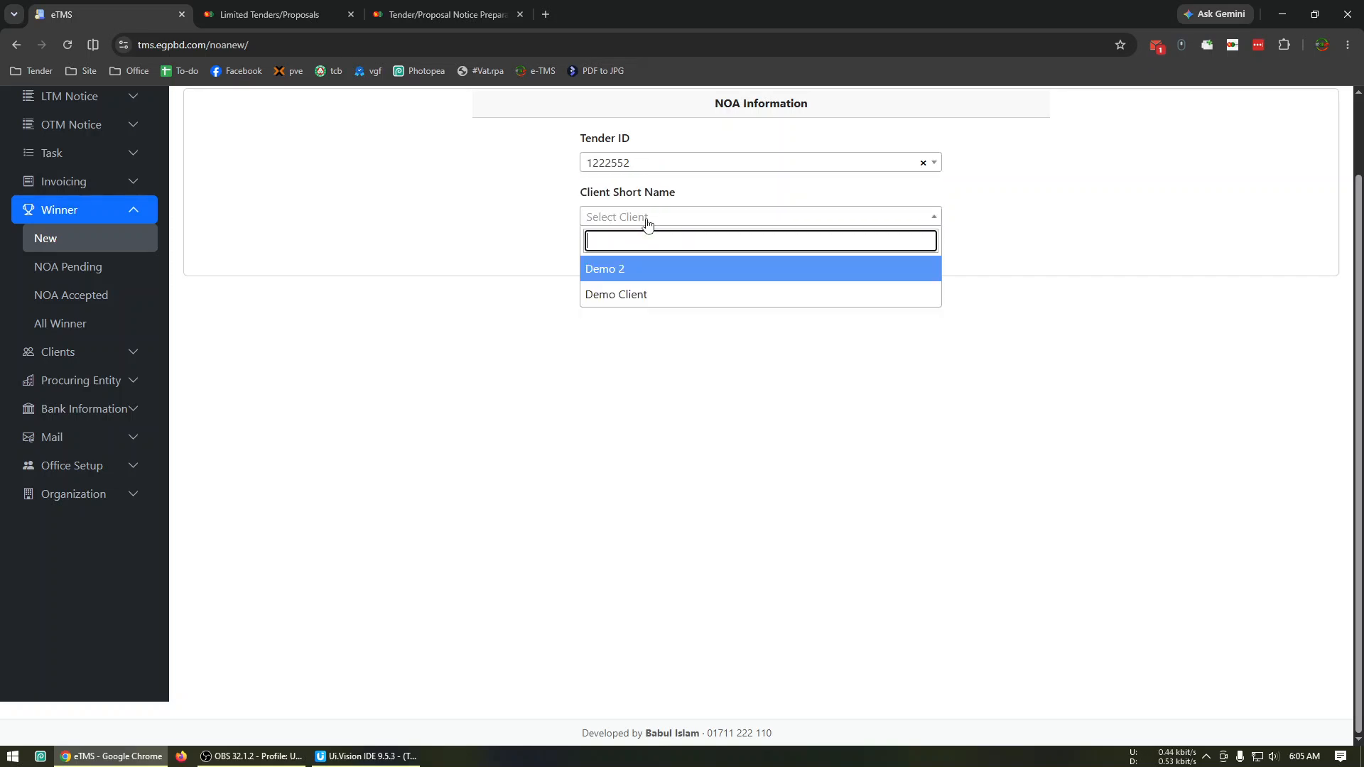
pyautogui.click(625, 294)
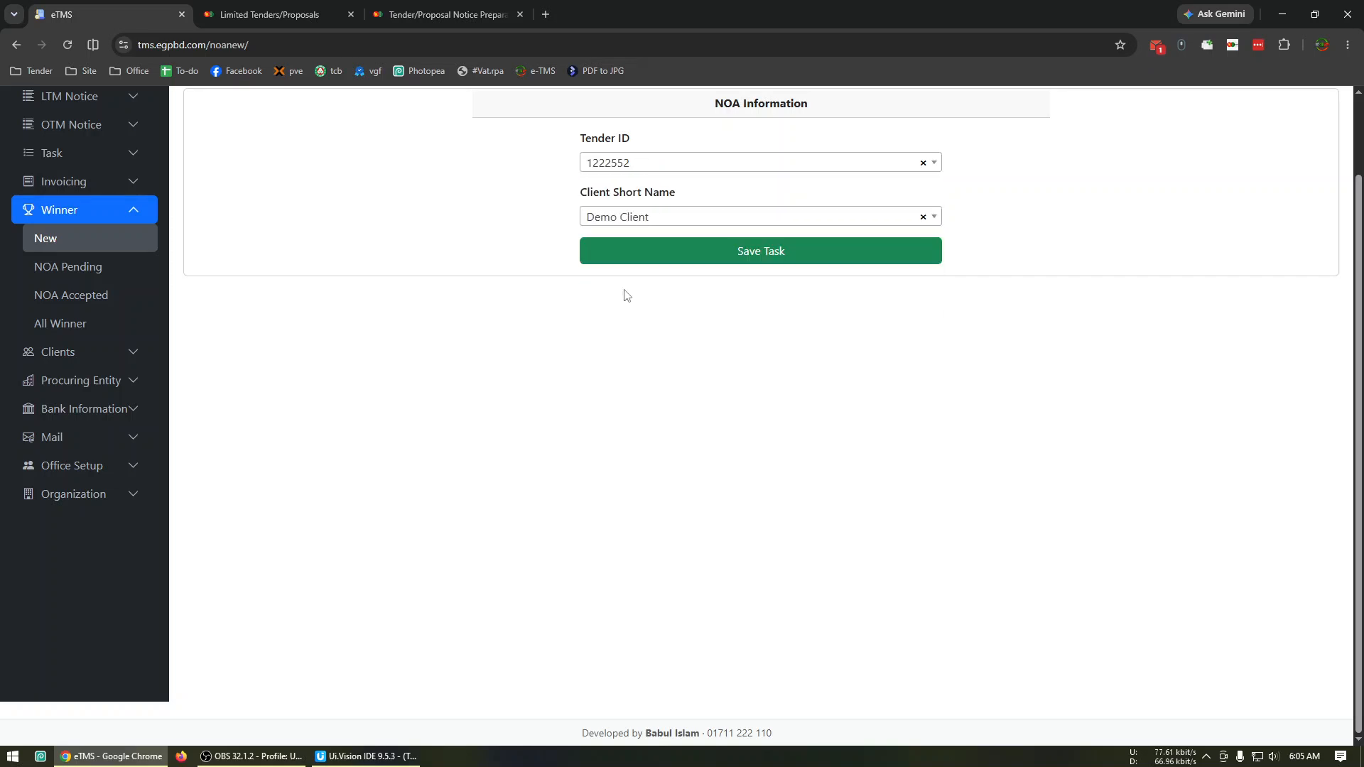
pyautogui.click(782, 260)
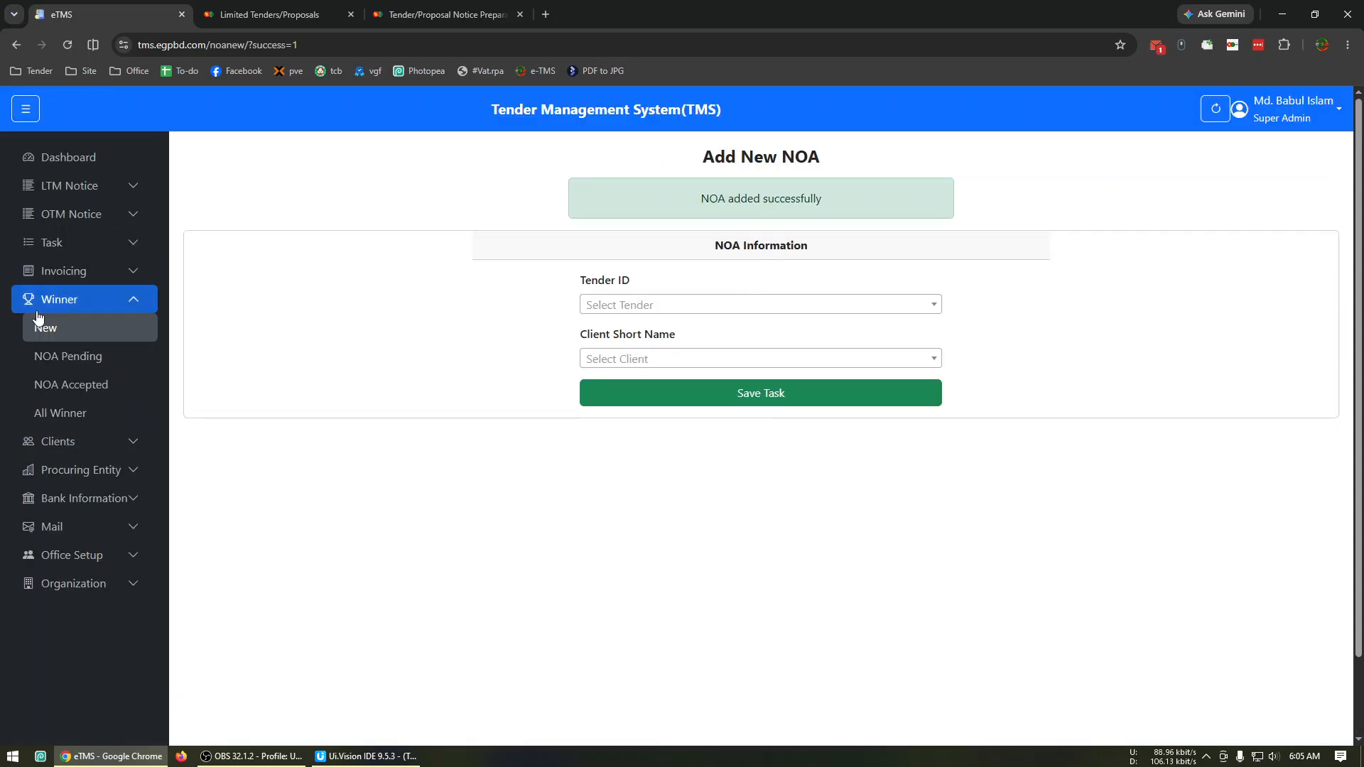
# Review the pending and accepted NOA lists, and check the dashboard's 12-month financial summary for June 2026.
pyautogui.click(68, 356)
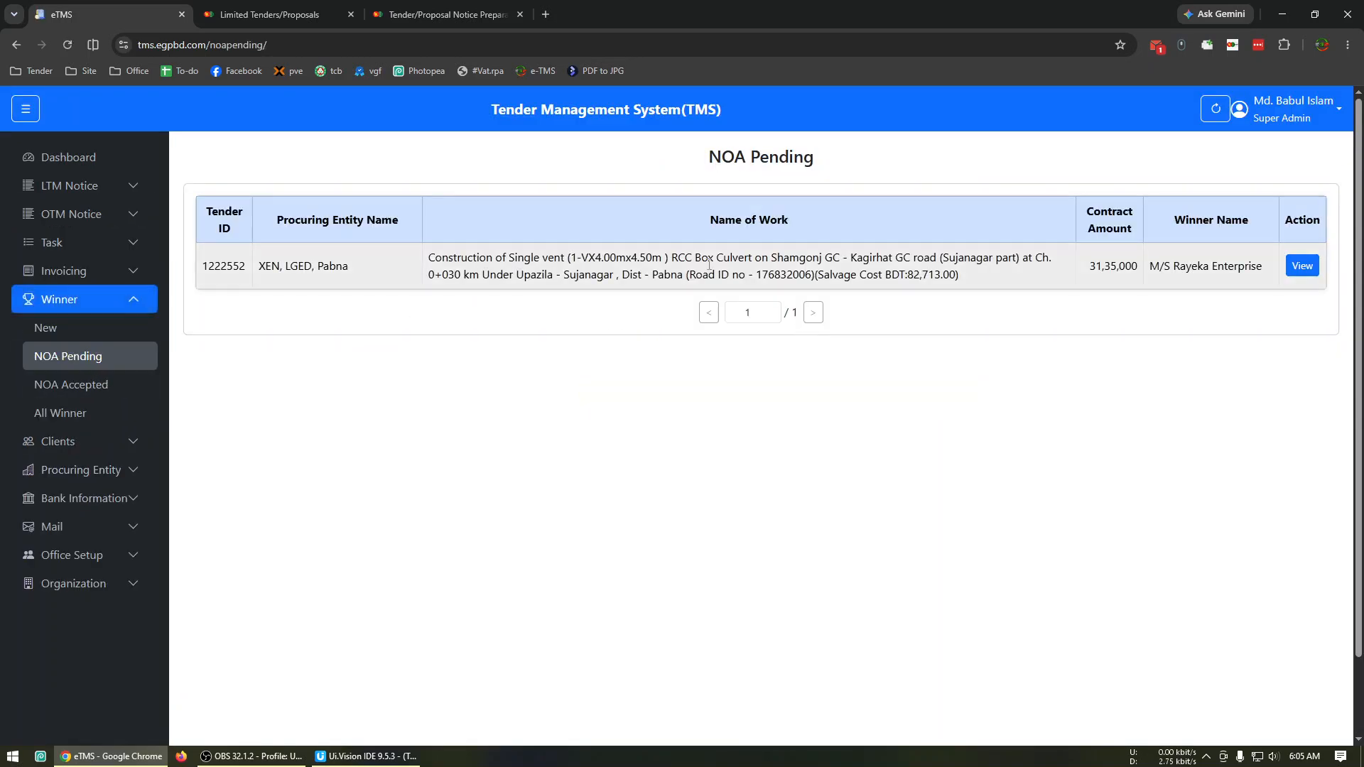
pyautogui.click(74, 384)
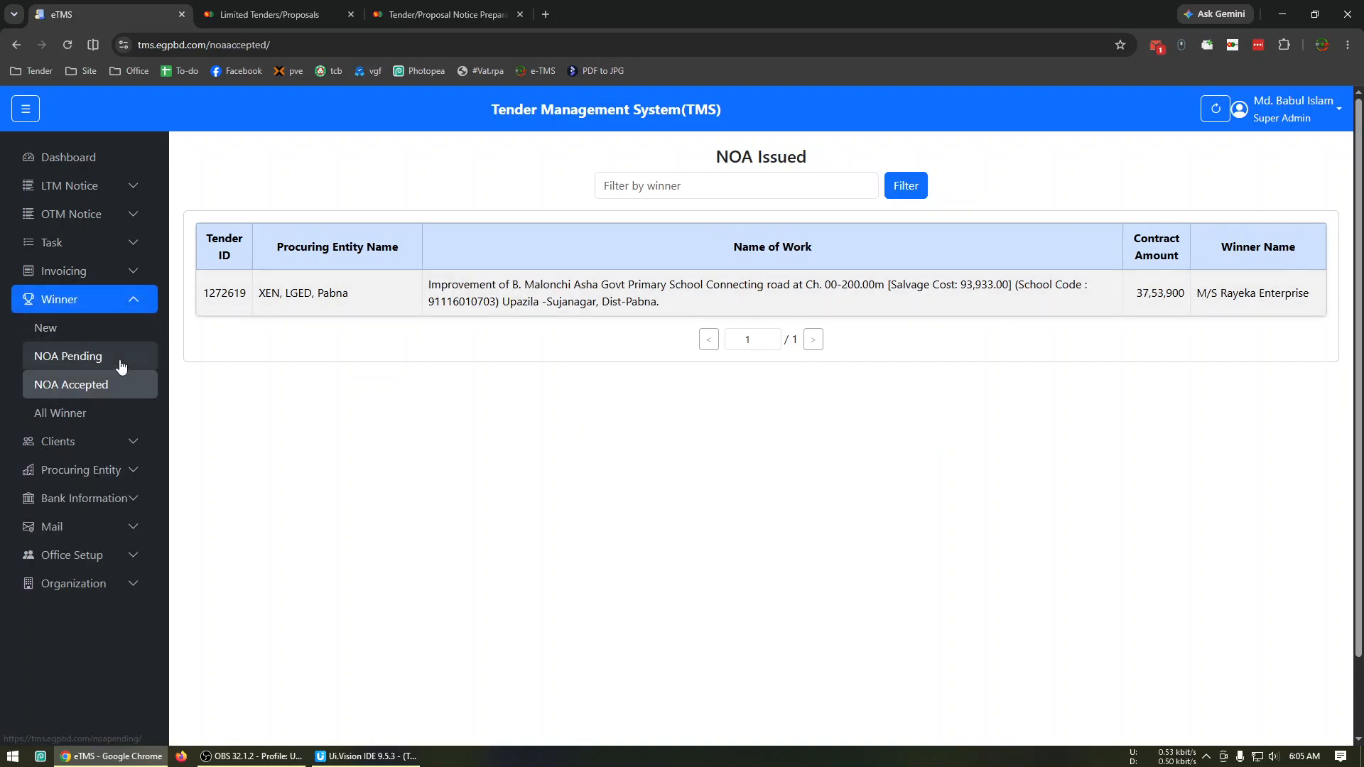
pyautogui.click(120, 364)
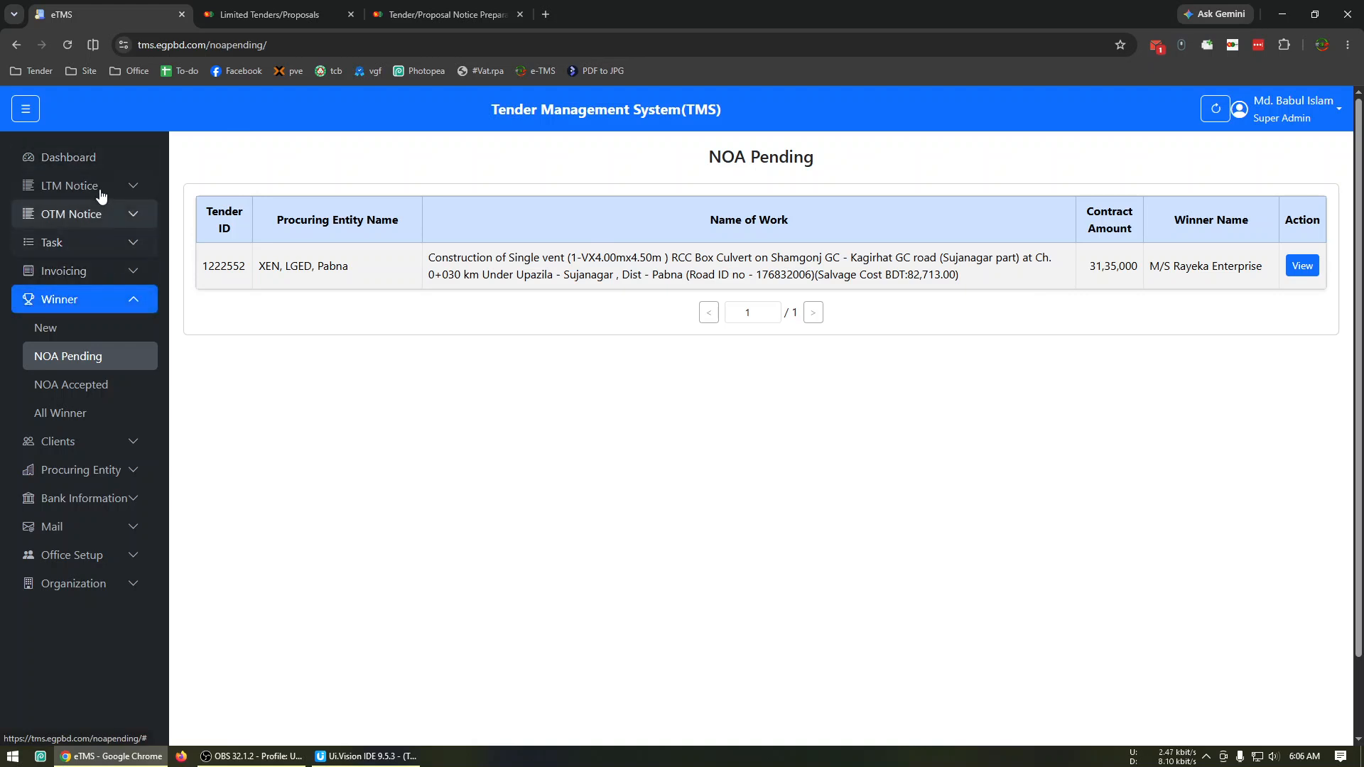
pyautogui.click(88, 160)
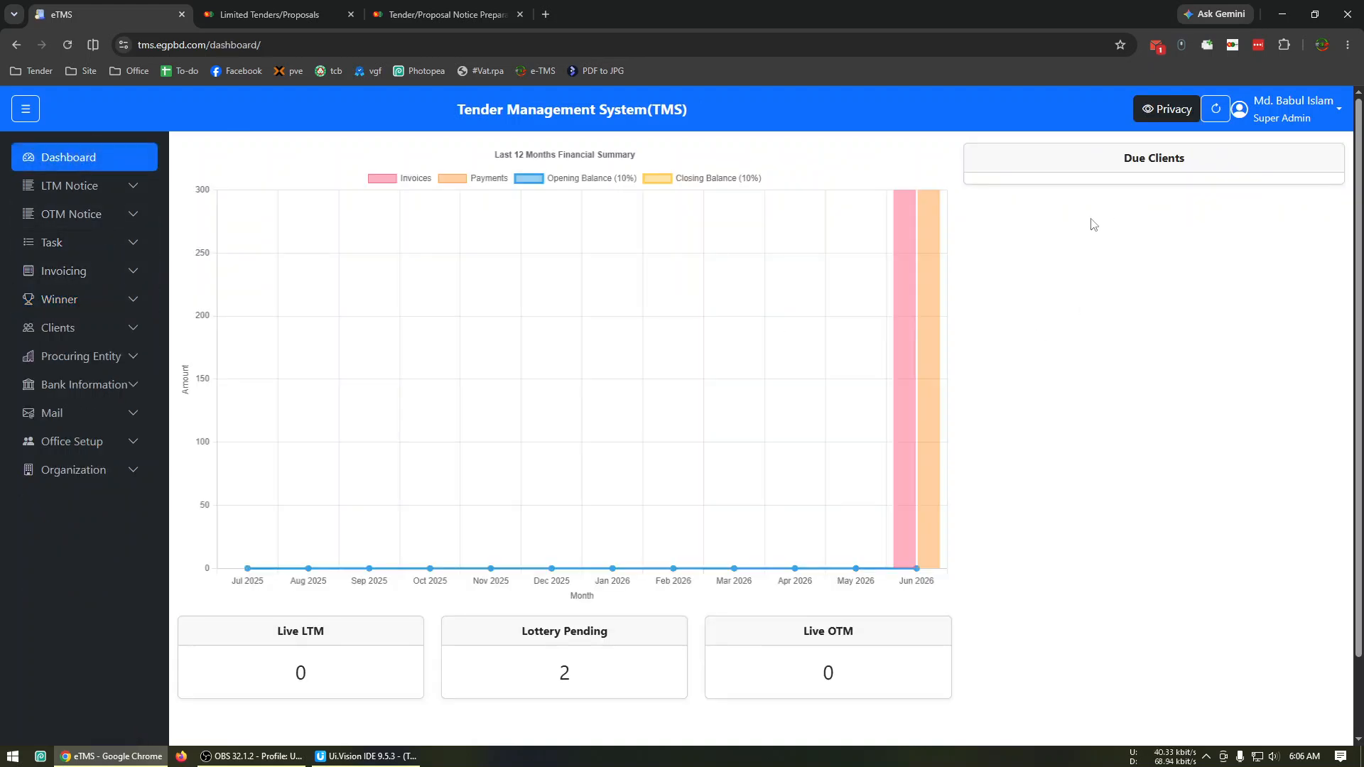
pyautogui.moveTo(911, 442)
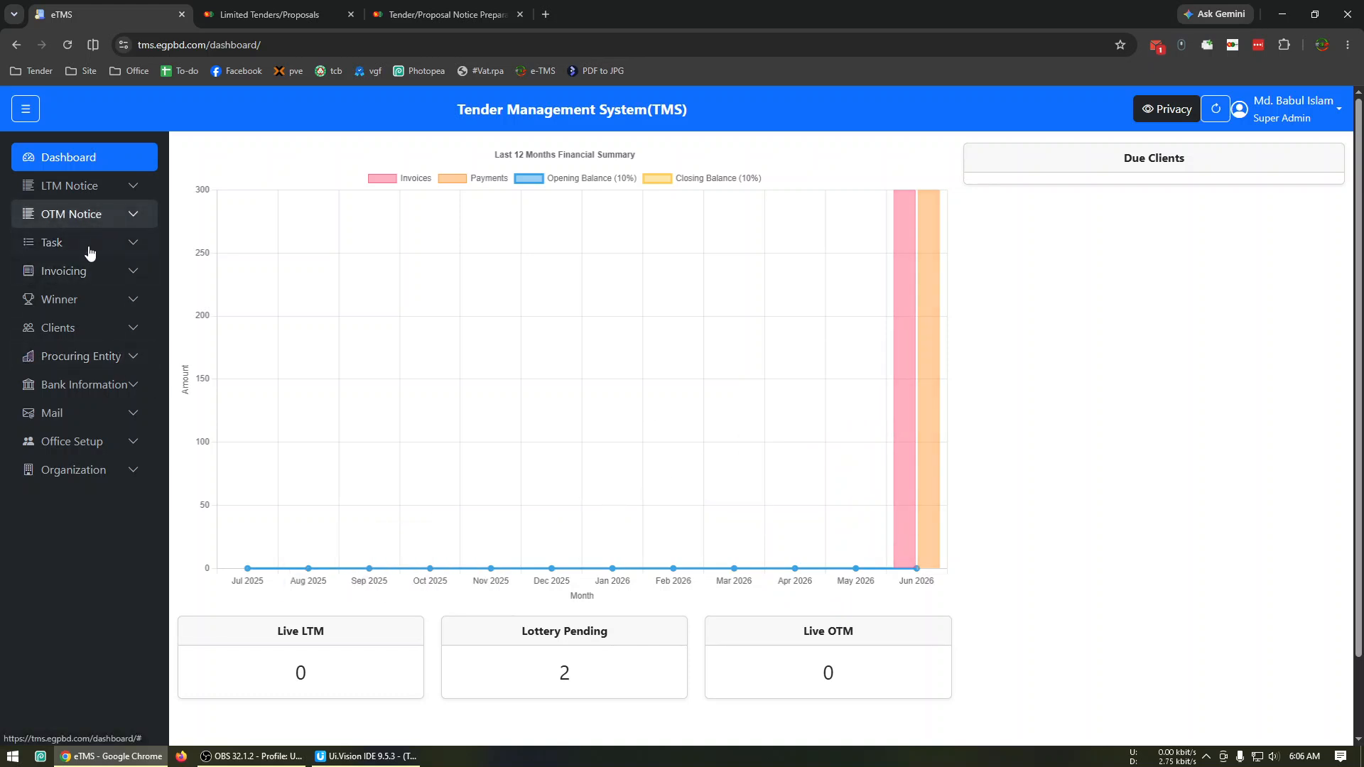
# Set the rate of Demo Client's XEN, LGED, Pabna invoice to 200, save it, and check the dashboard's due clients and chart.
pyautogui.click(98, 328)
pyautogui.click(84, 392)
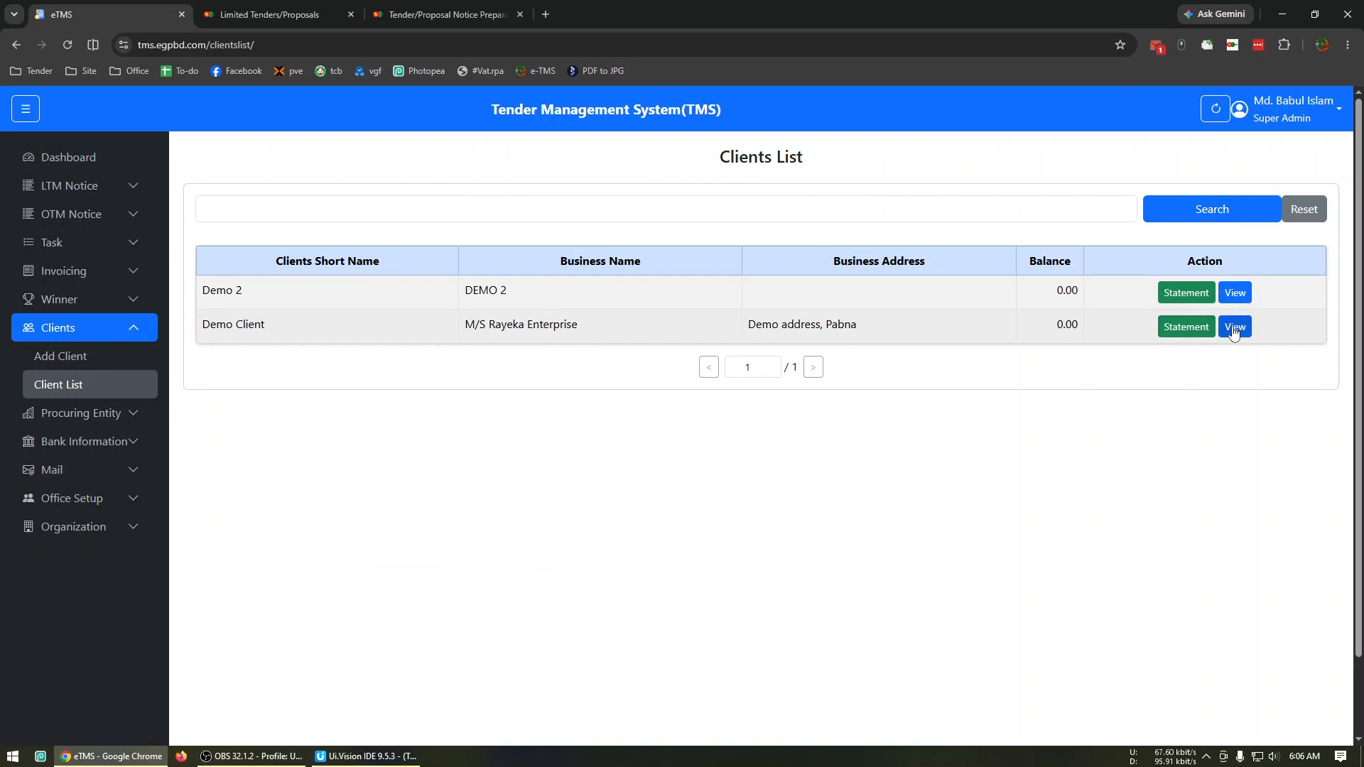
pyautogui.click(1169, 328)
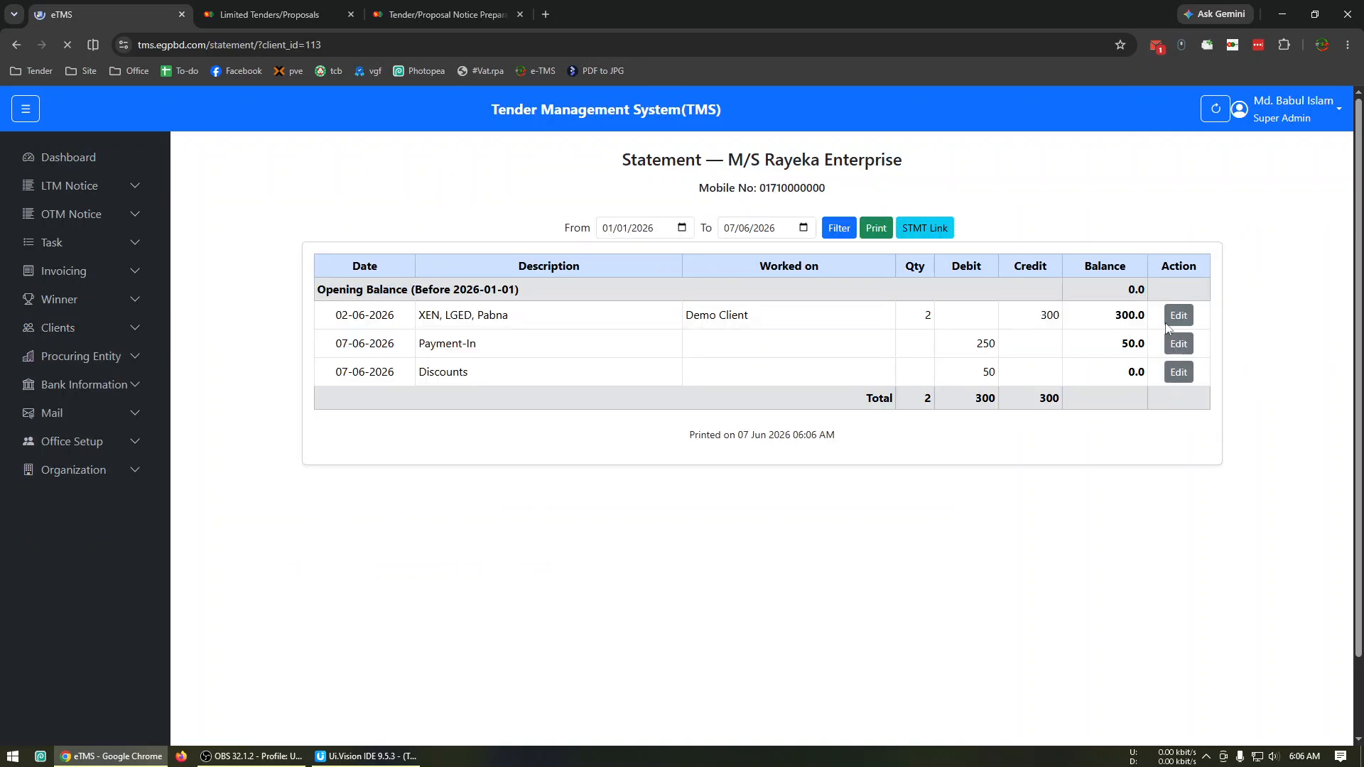
pyautogui.click(1173, 317)
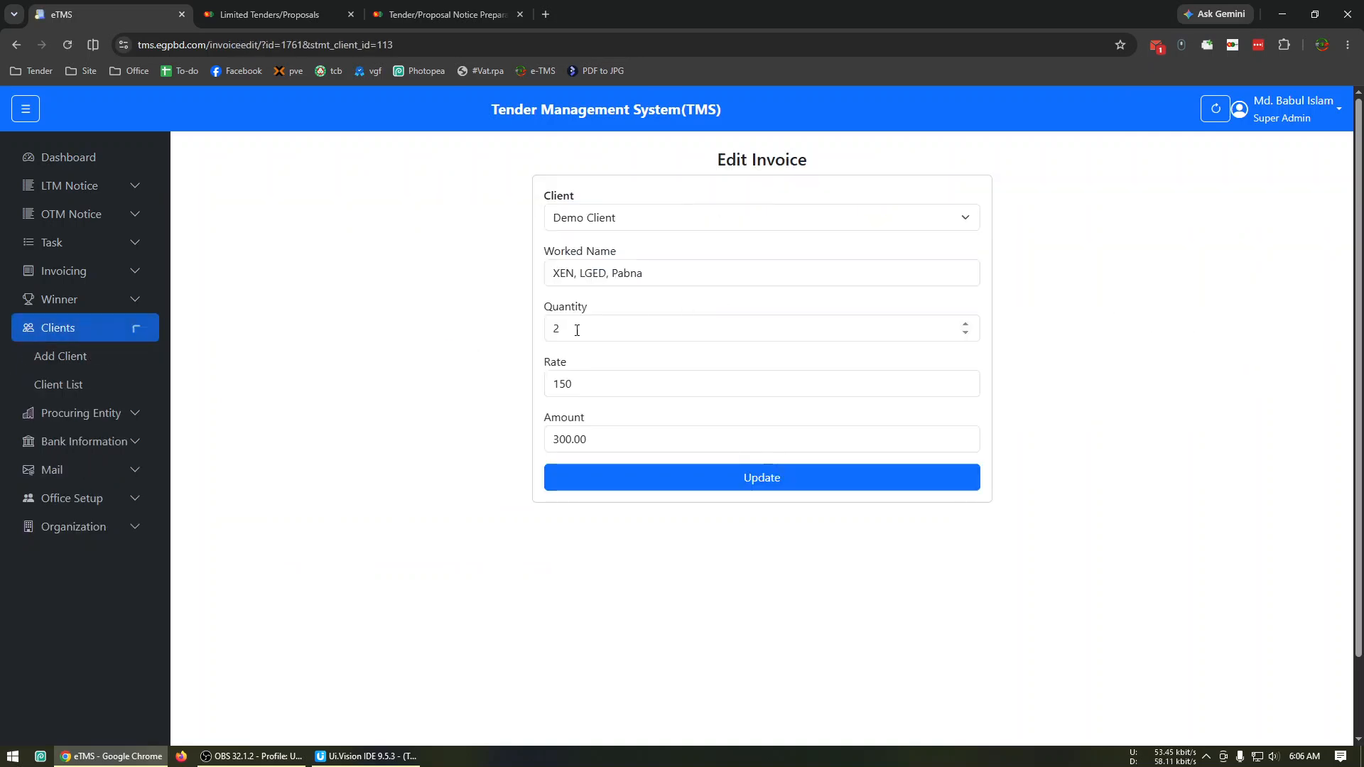
pyautogui.moveTo(631, 389); pyautogui.dragTo(459, 396)
pyautogui.write('200')
pyautogui.click(679, 482)
pyautogui.click(86, 164)
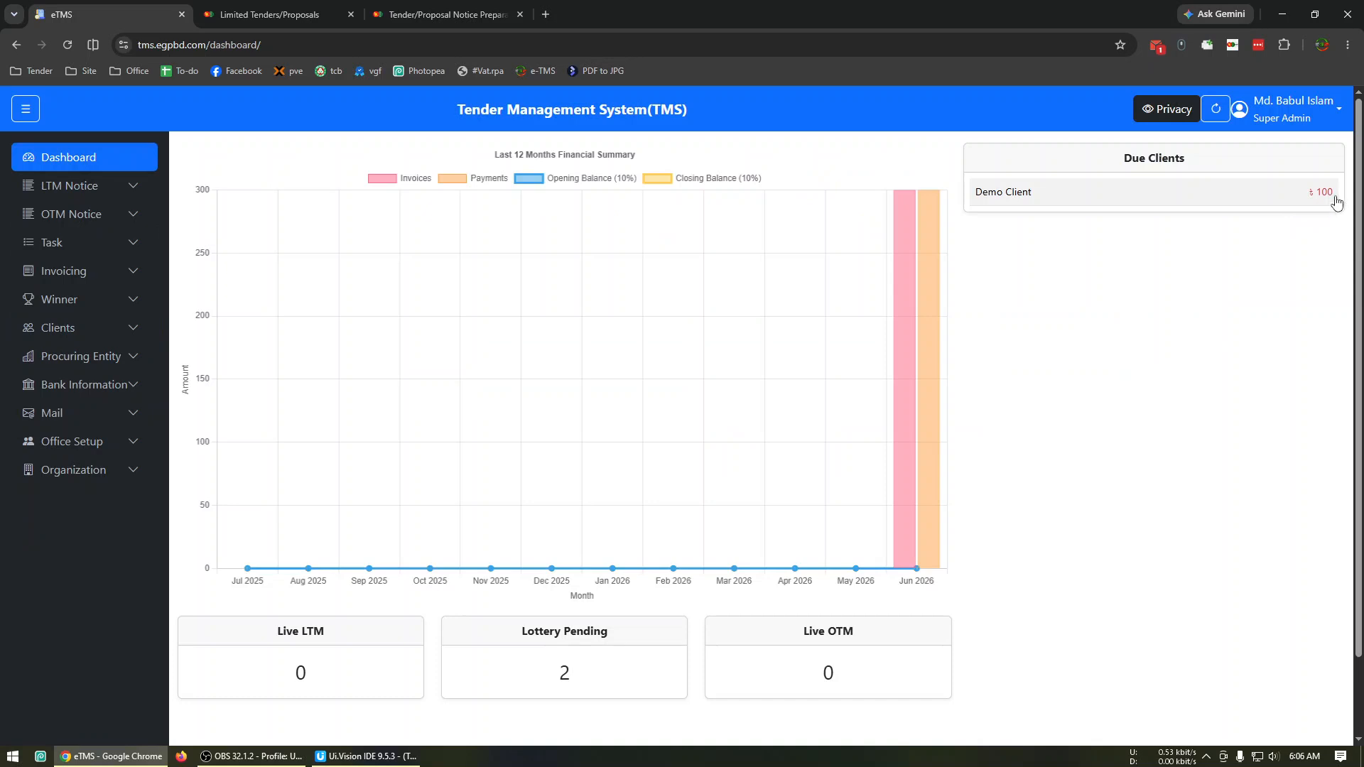
pyautogui.moveTo(924, 301)
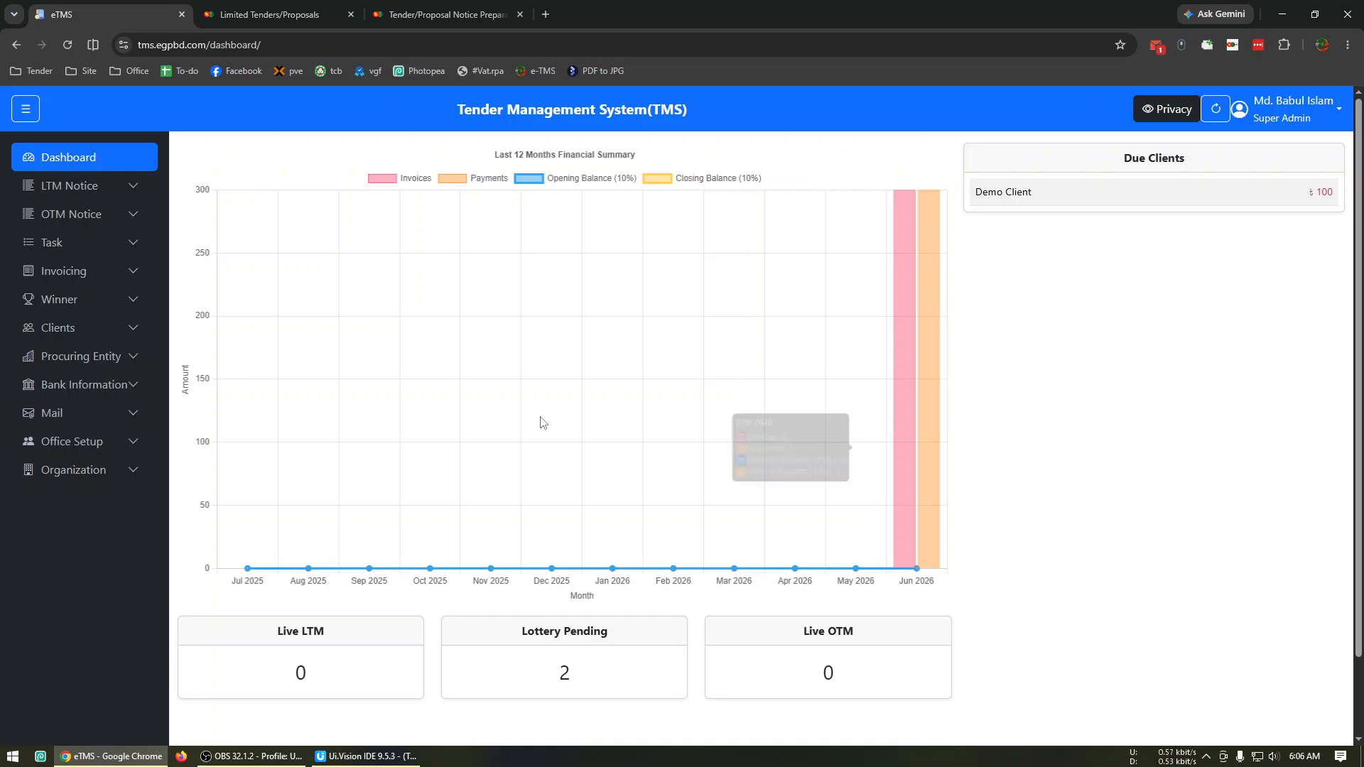
# Open Demo Client's details from the client list, view the authorization letter and close it.
pyautogui.click(114, 332)
pyautogui.click(107, 392)
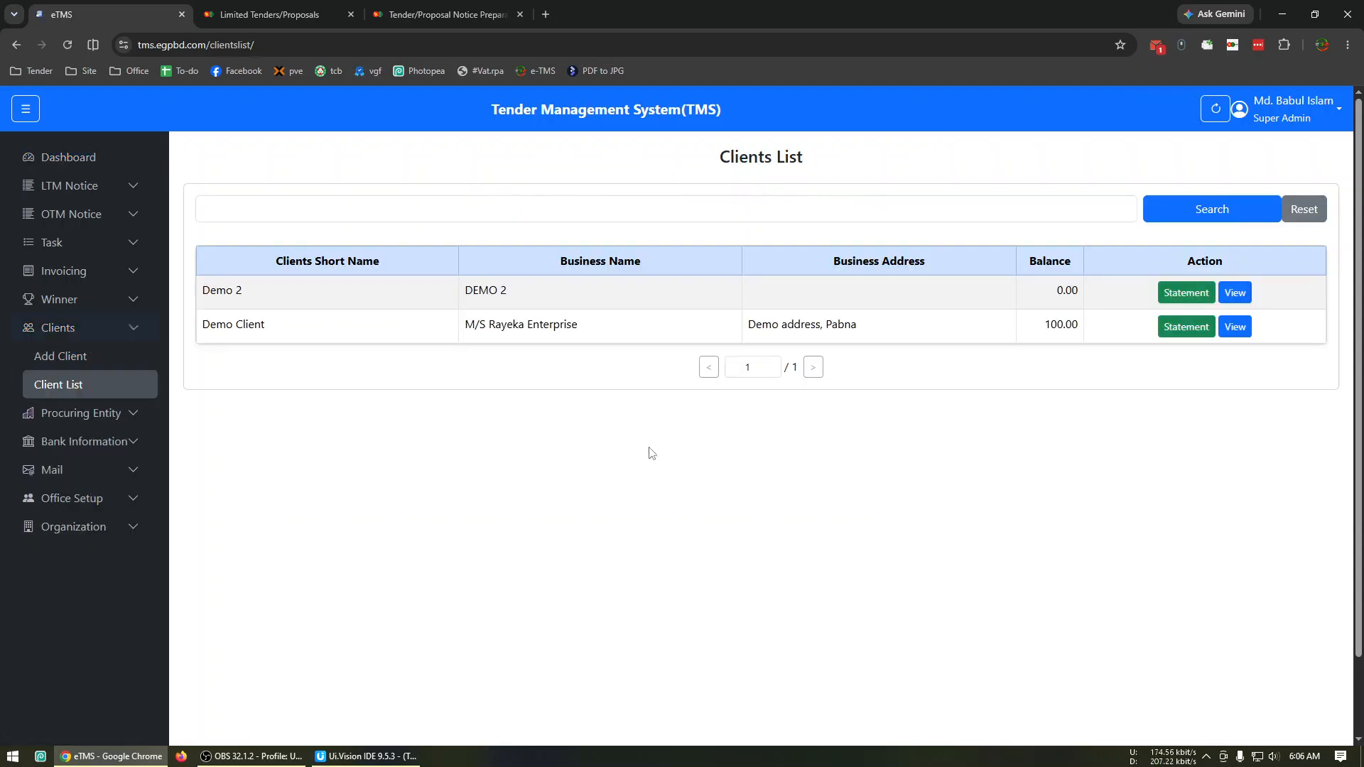
pyautogui.click(1236, 327)
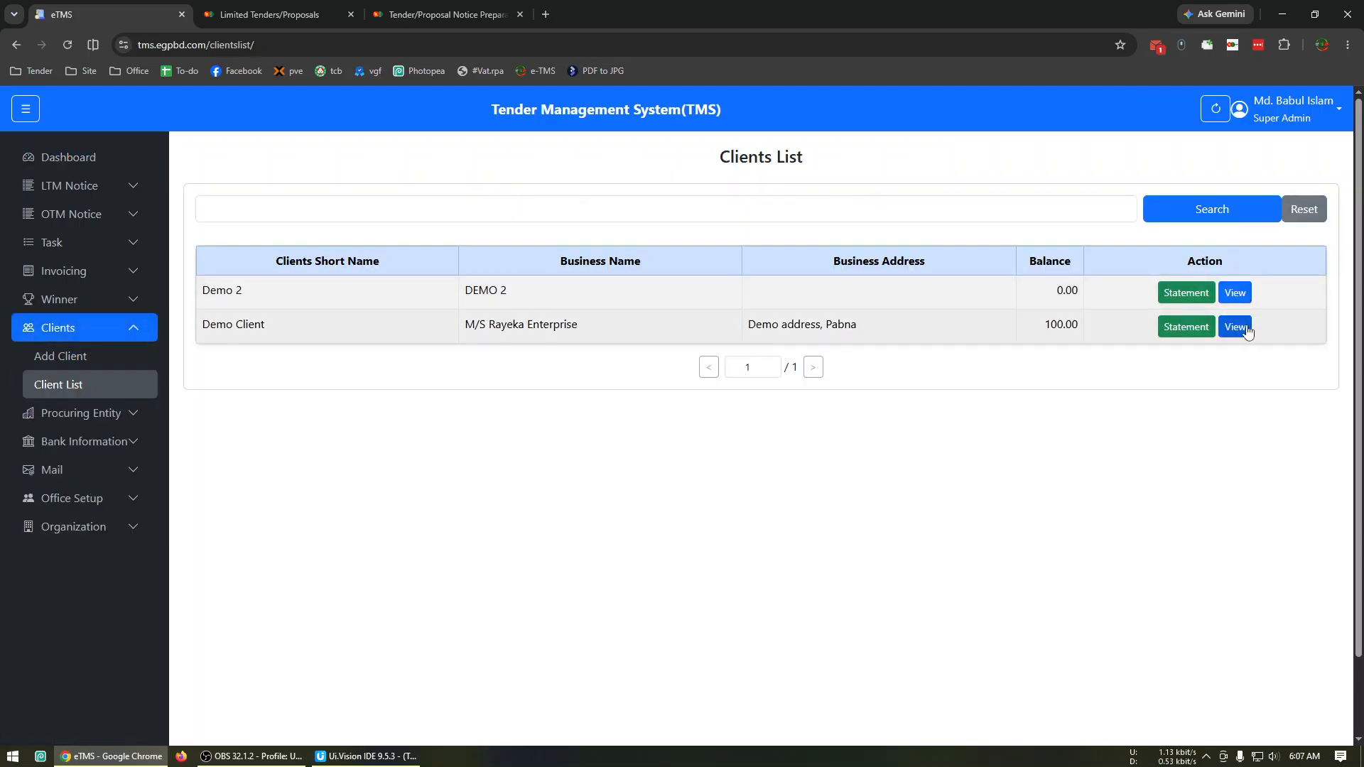
pyautogui.click(952, 463)
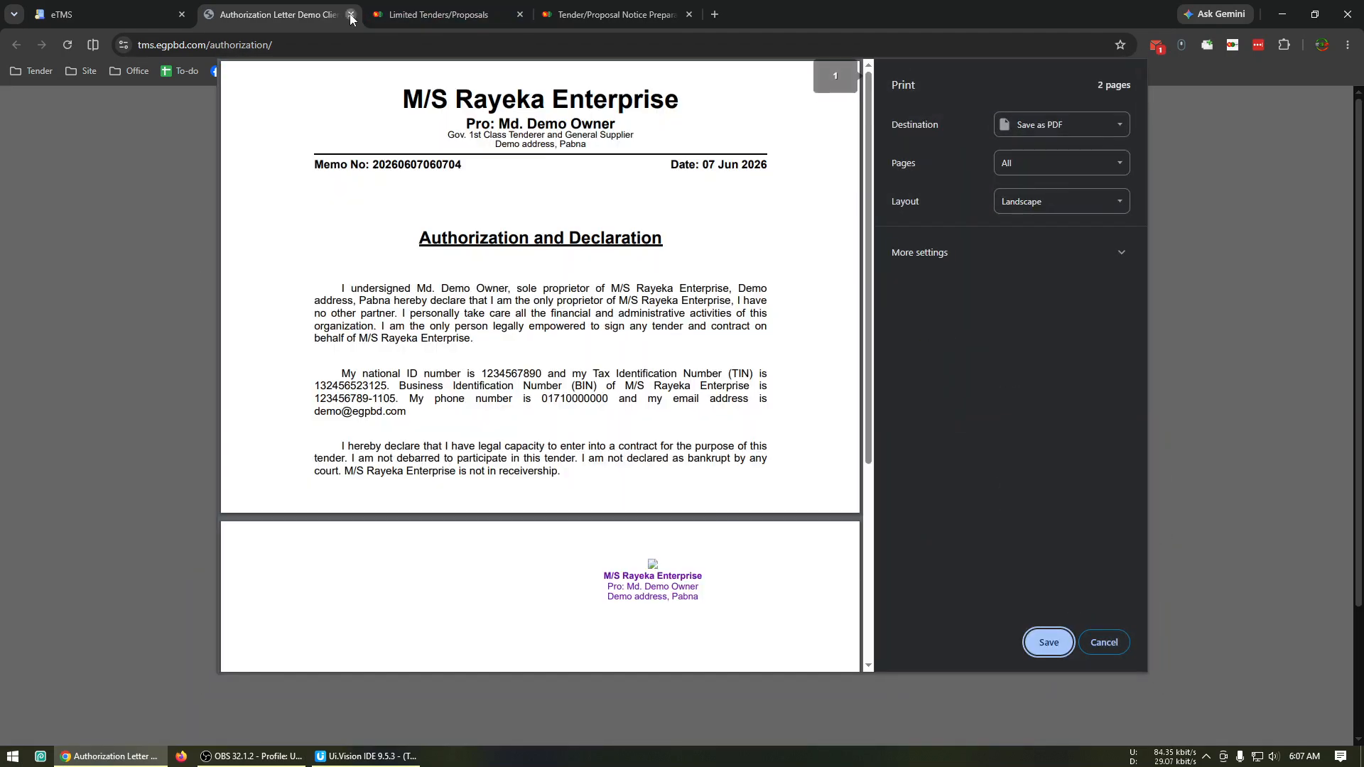
pyautogui.click(351, 14)
# View Demo Client's key capacity document and participation history, and return to the client details.
pyautogui.click(1043, 465)
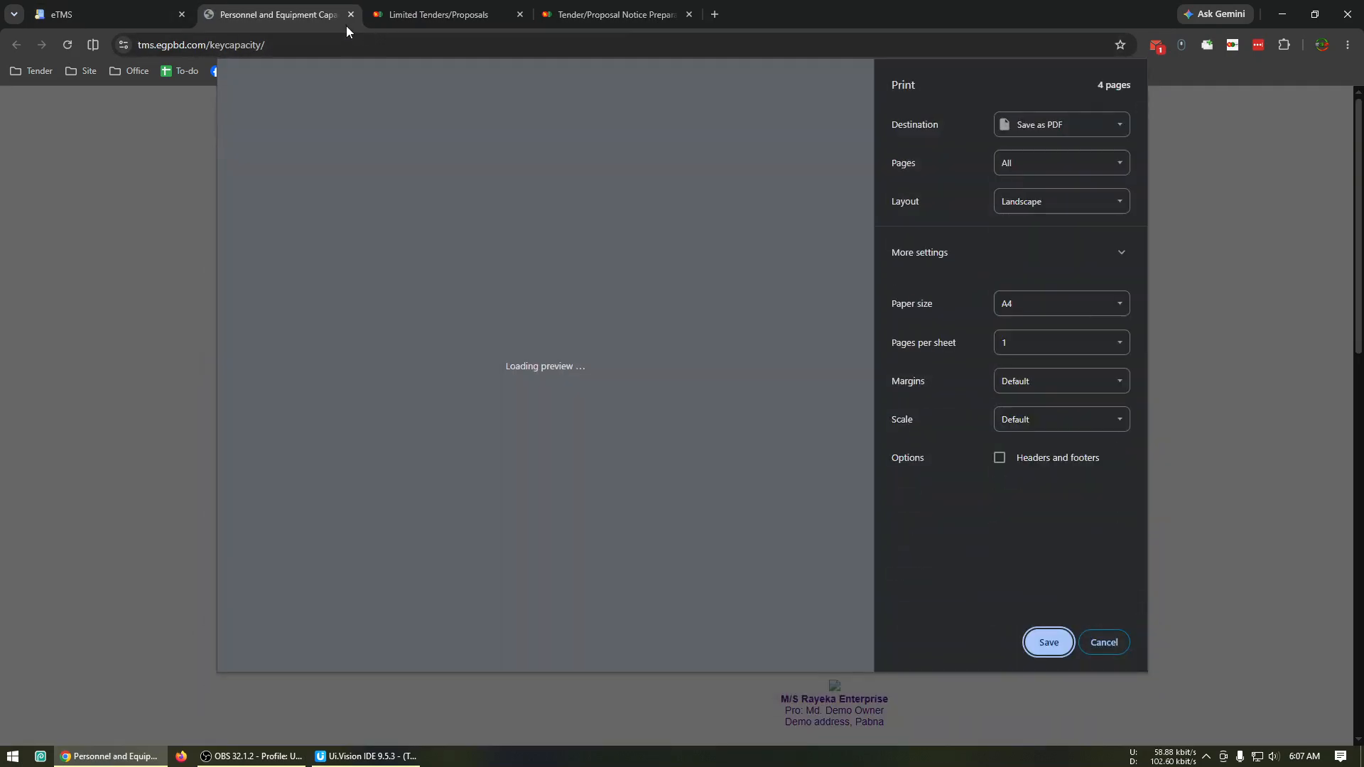
pyautogui.click(347, 15)
pyautogui.click(1080, 468)
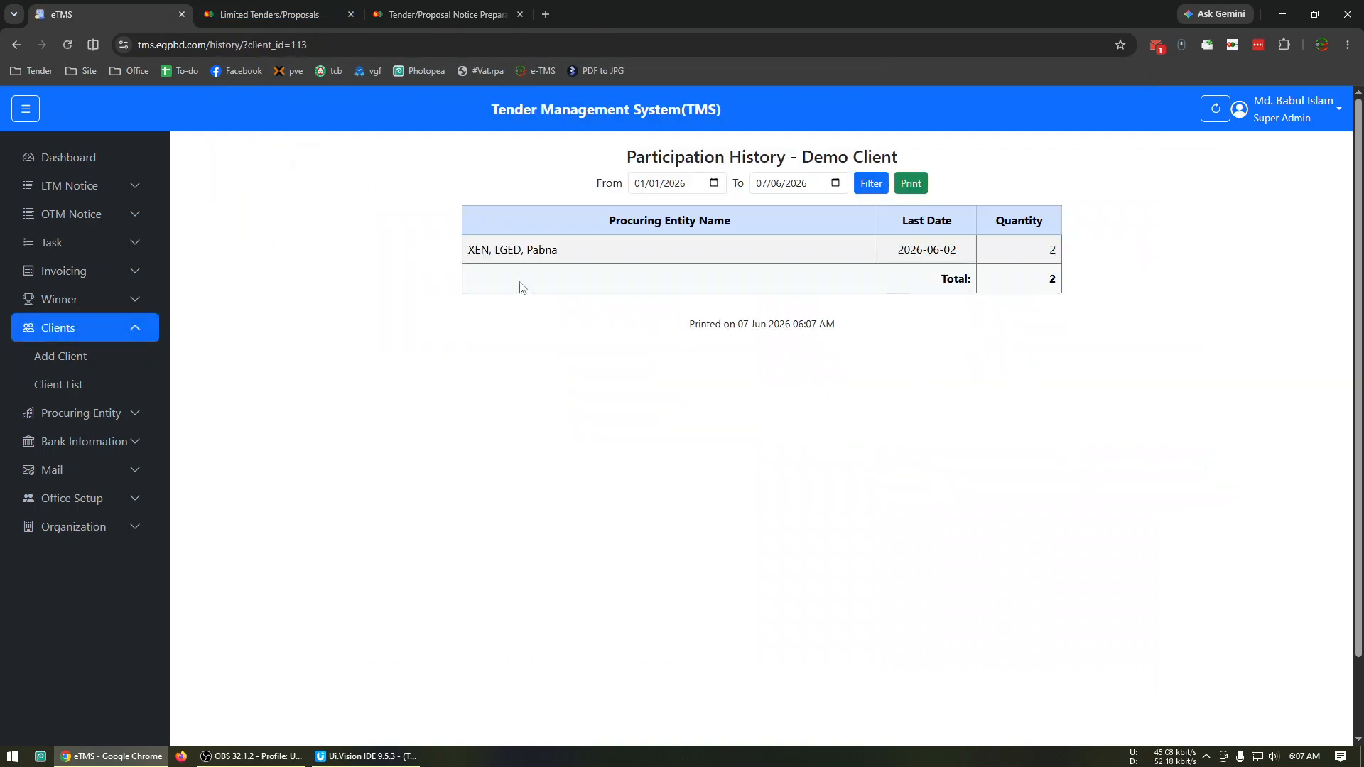
pyautogui.click(16, 44)
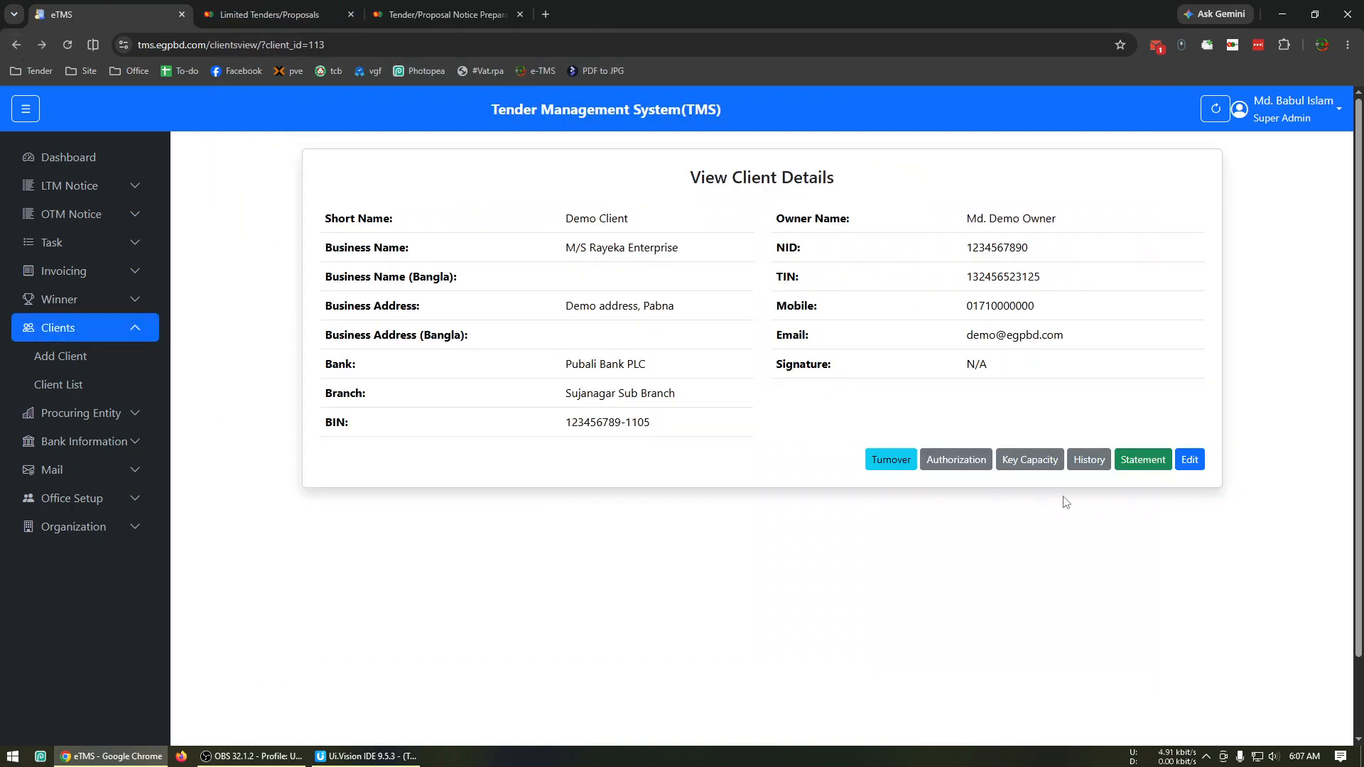
# View the turnover page of M/S Rayeka Enterprise and return to the dashboard.
pyautogui.click(909, 463)
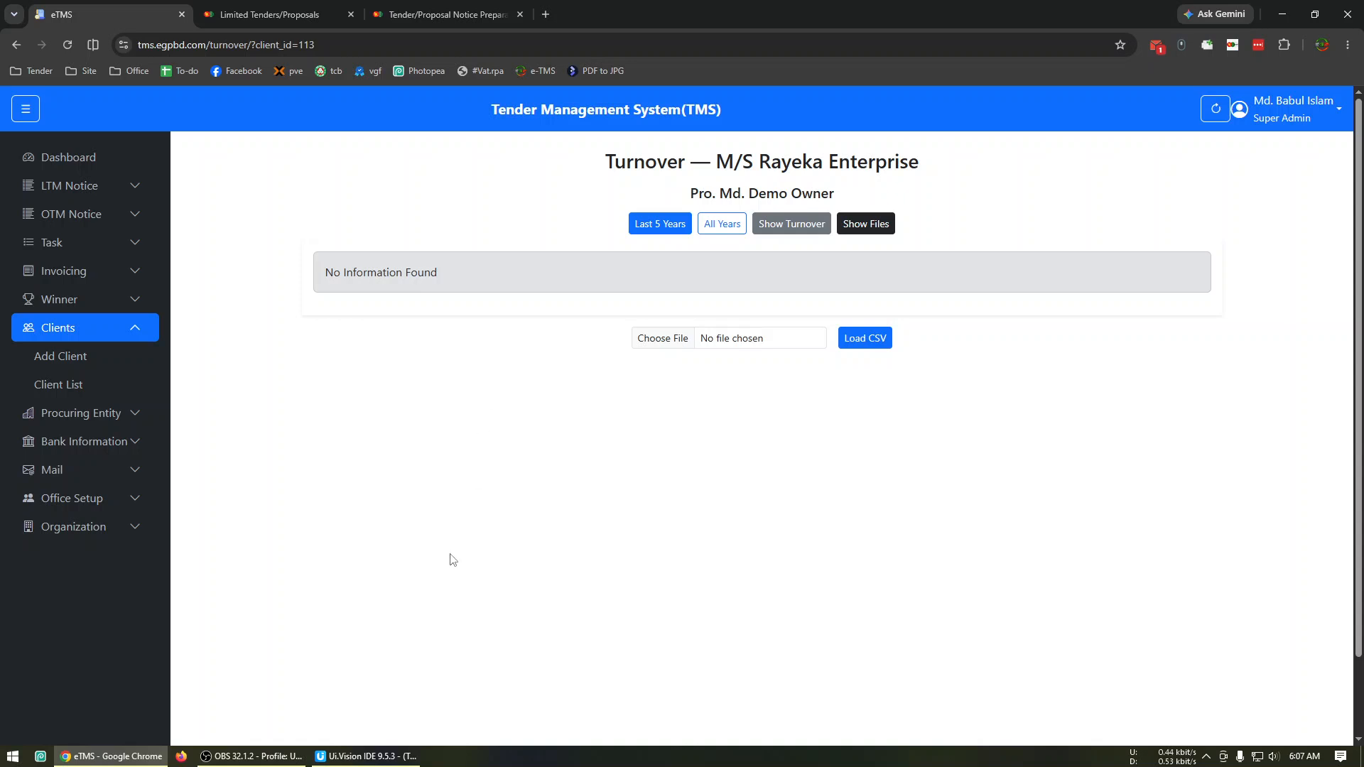
pyautogui.click(148, 162)
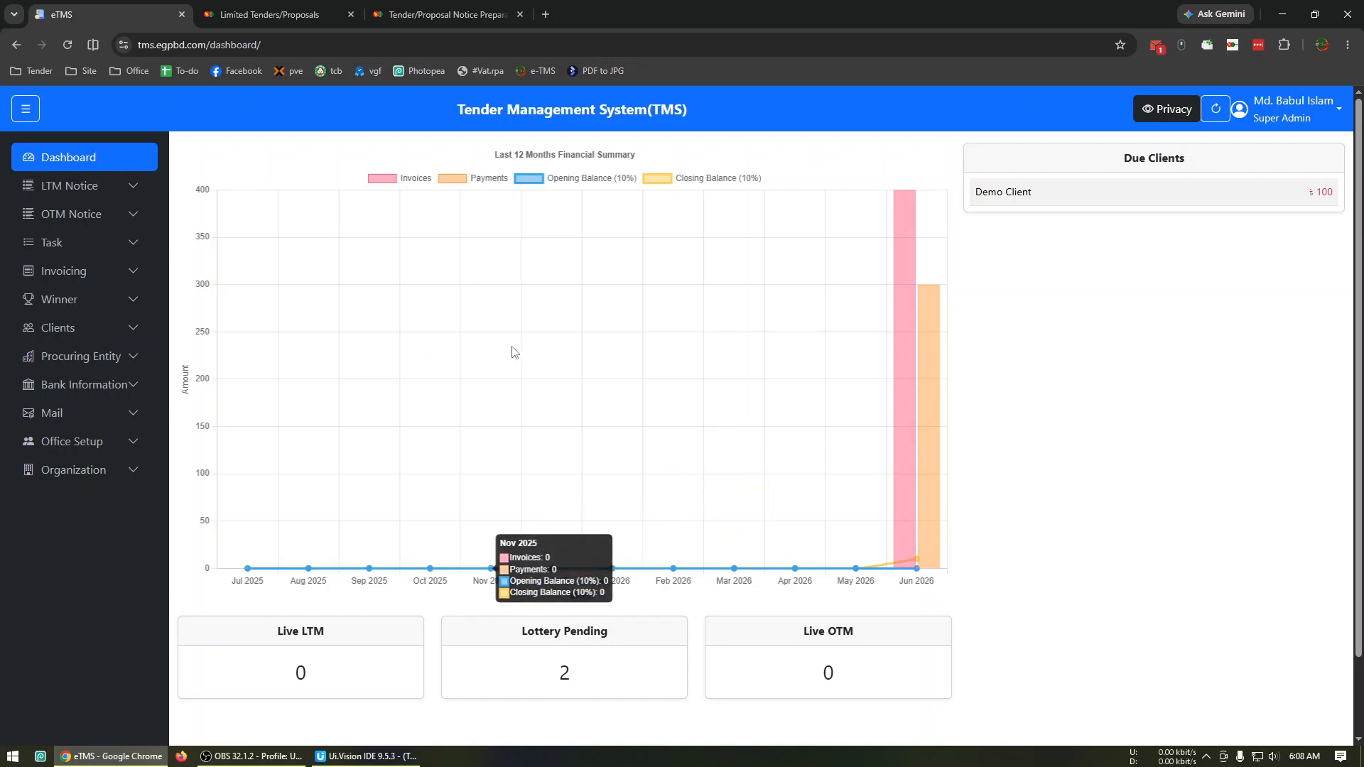
pyautogui.moveTo(241, 762)
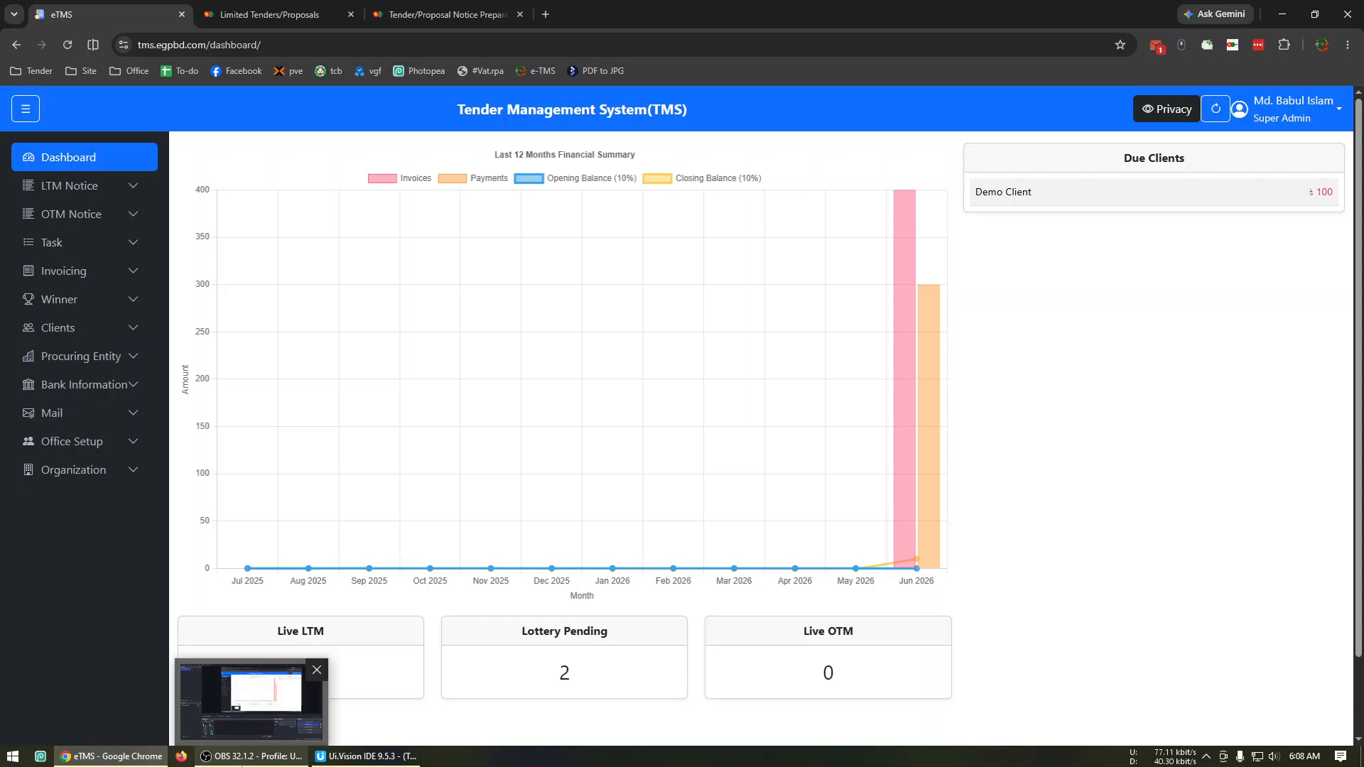